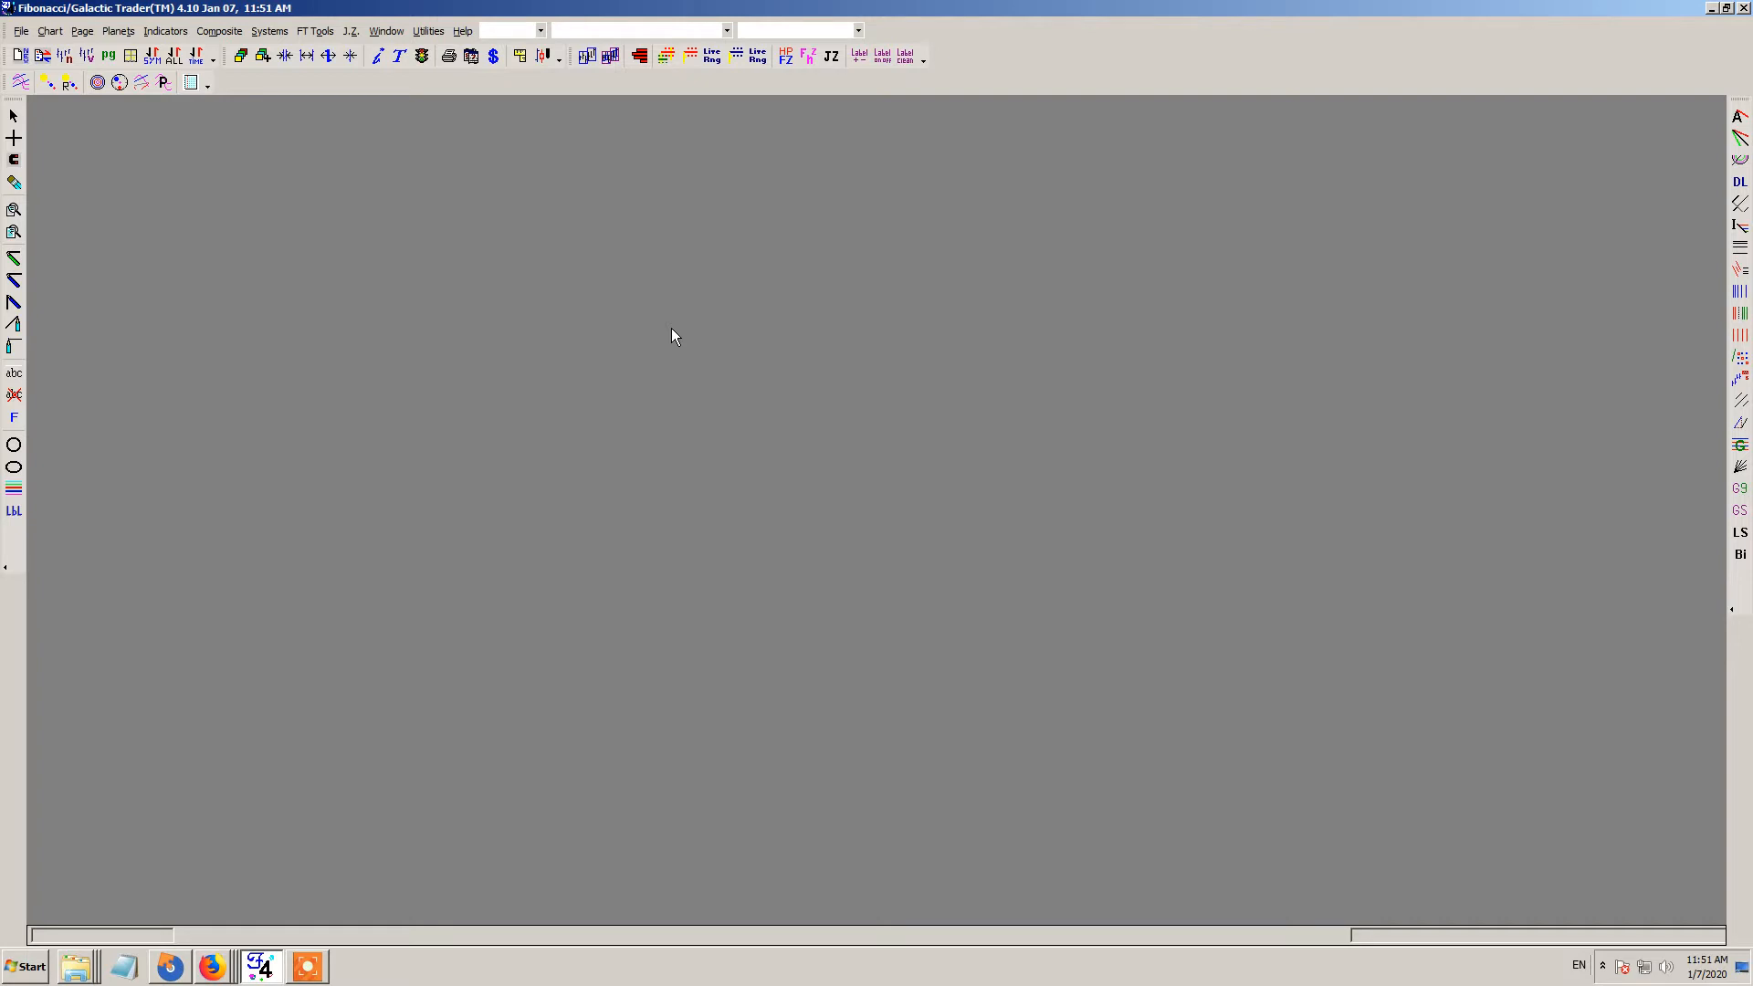
- View the Fibonacci Trader website in Firefox, and return to the trading program
{"action": "left_click", "coordinate": [212, 969]}
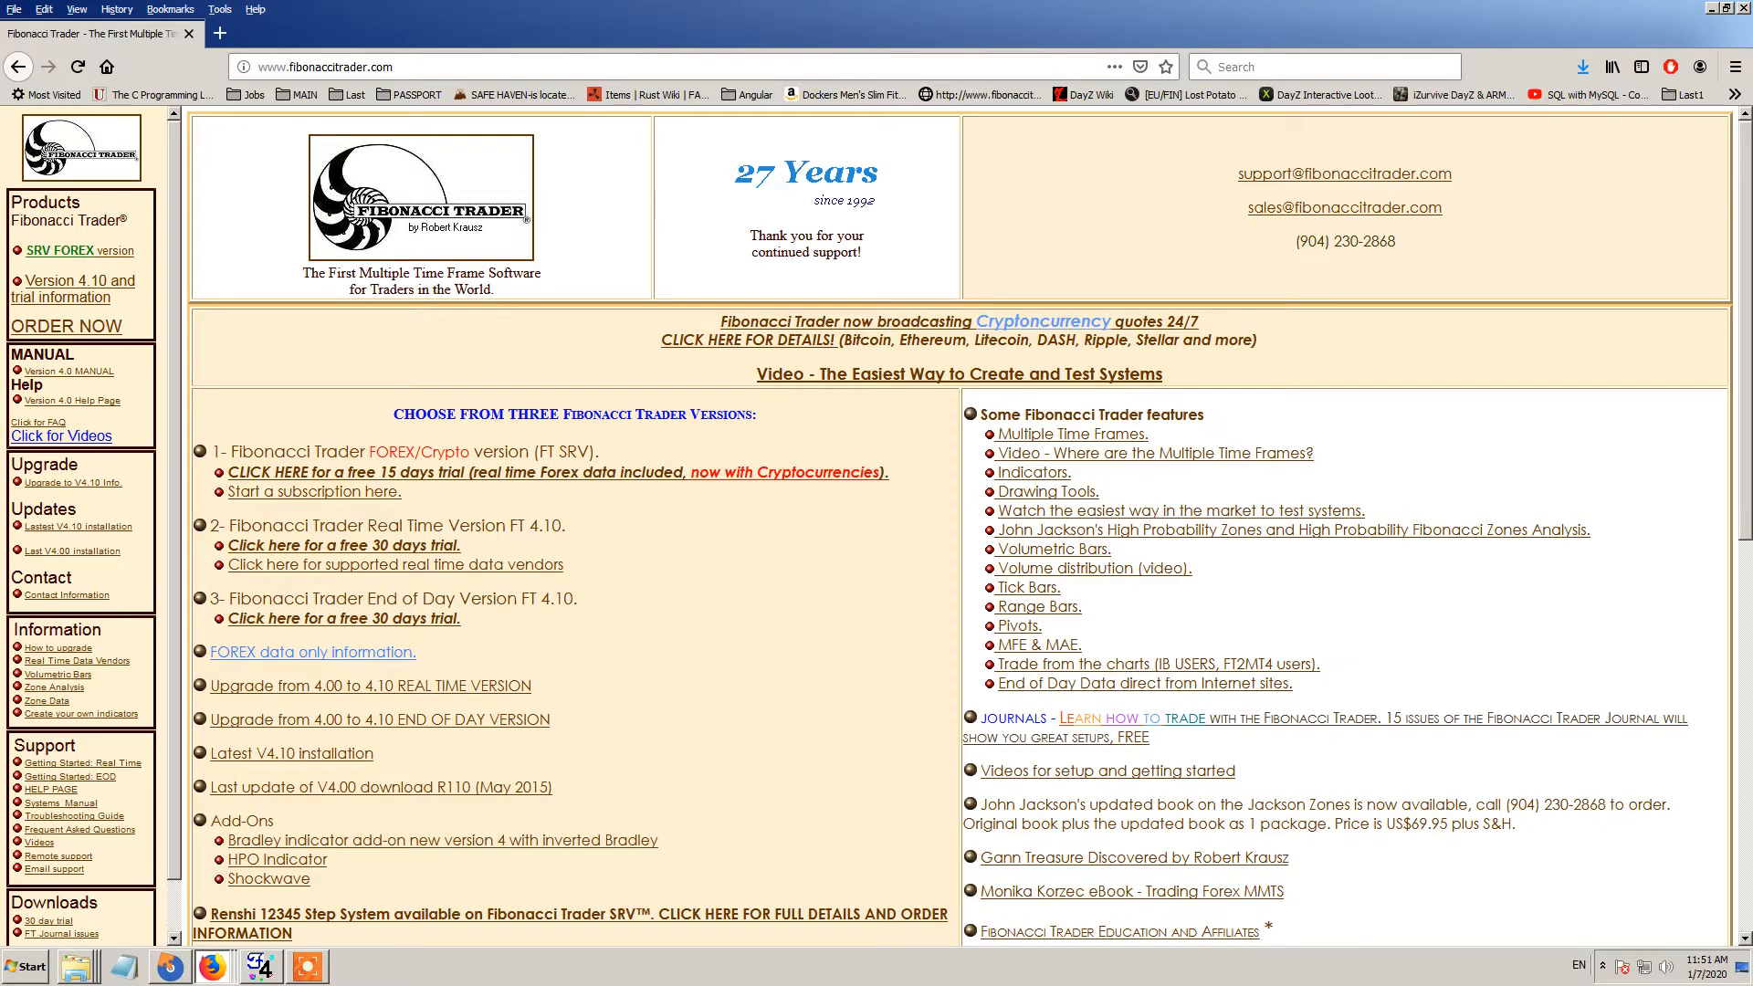
{"action": "left_click", "coordinate": [1712, 8]}
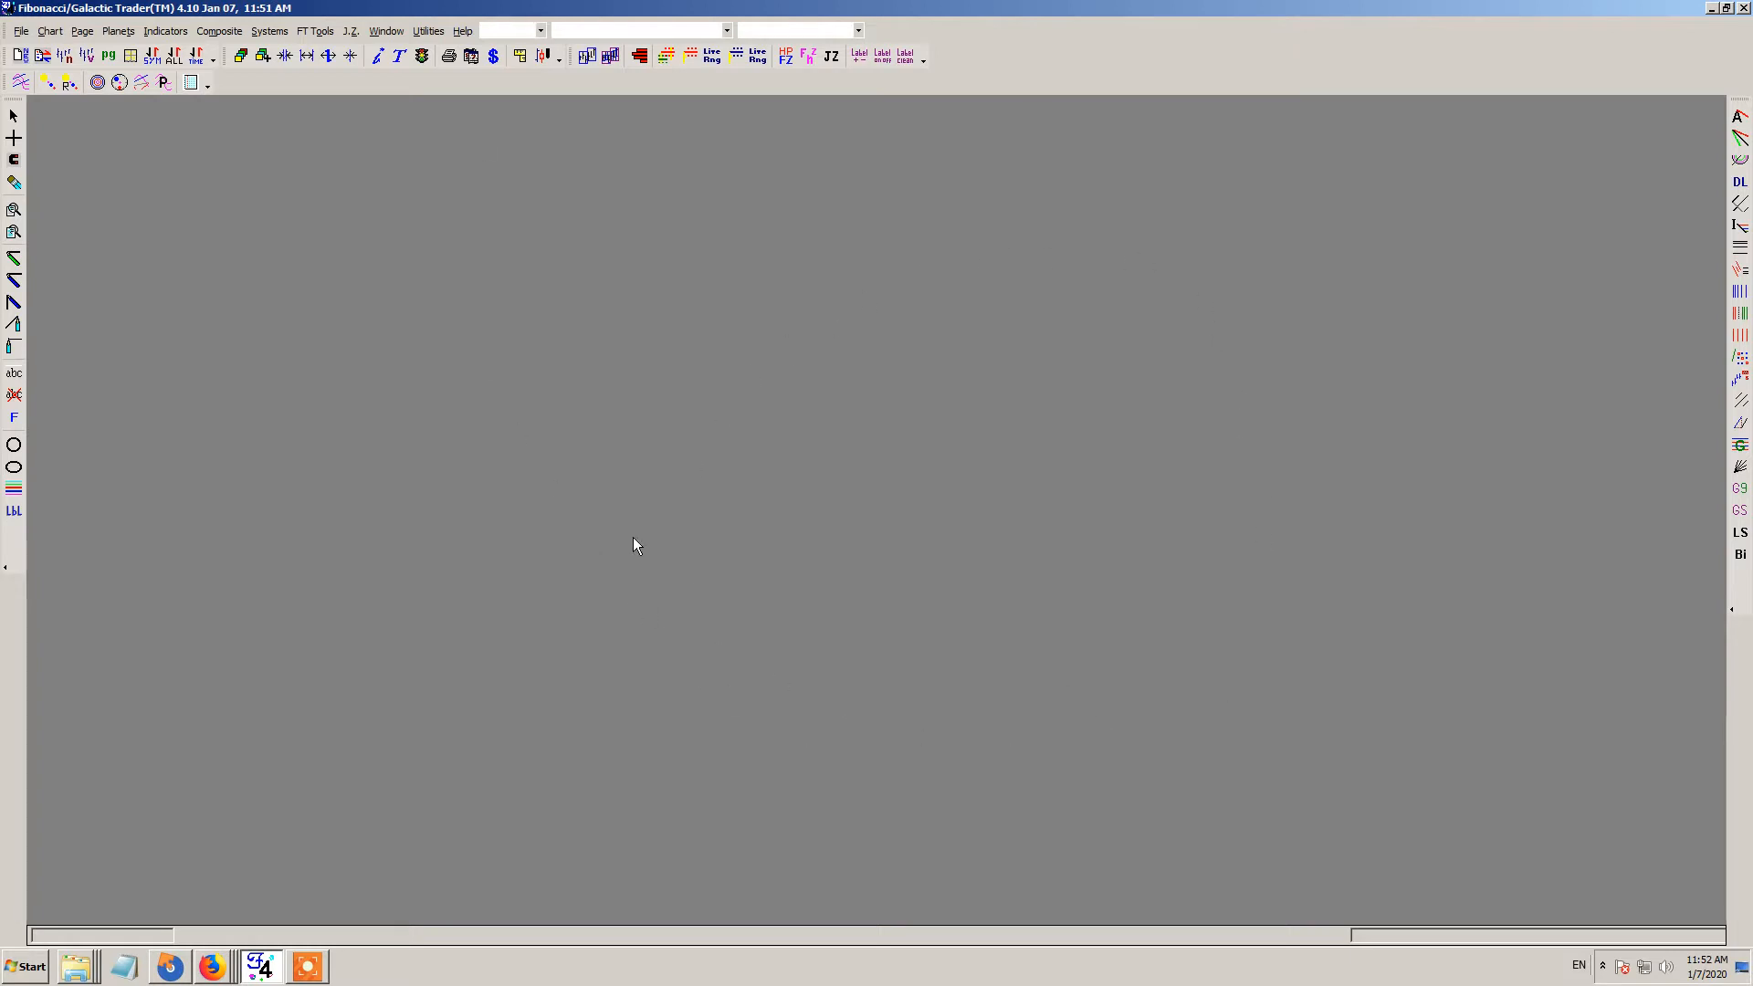
- Check the computer's time zone in the Windows date and time settings, and close them without making changes
{"action": "left_click", "coordinate": [1704, 966]}
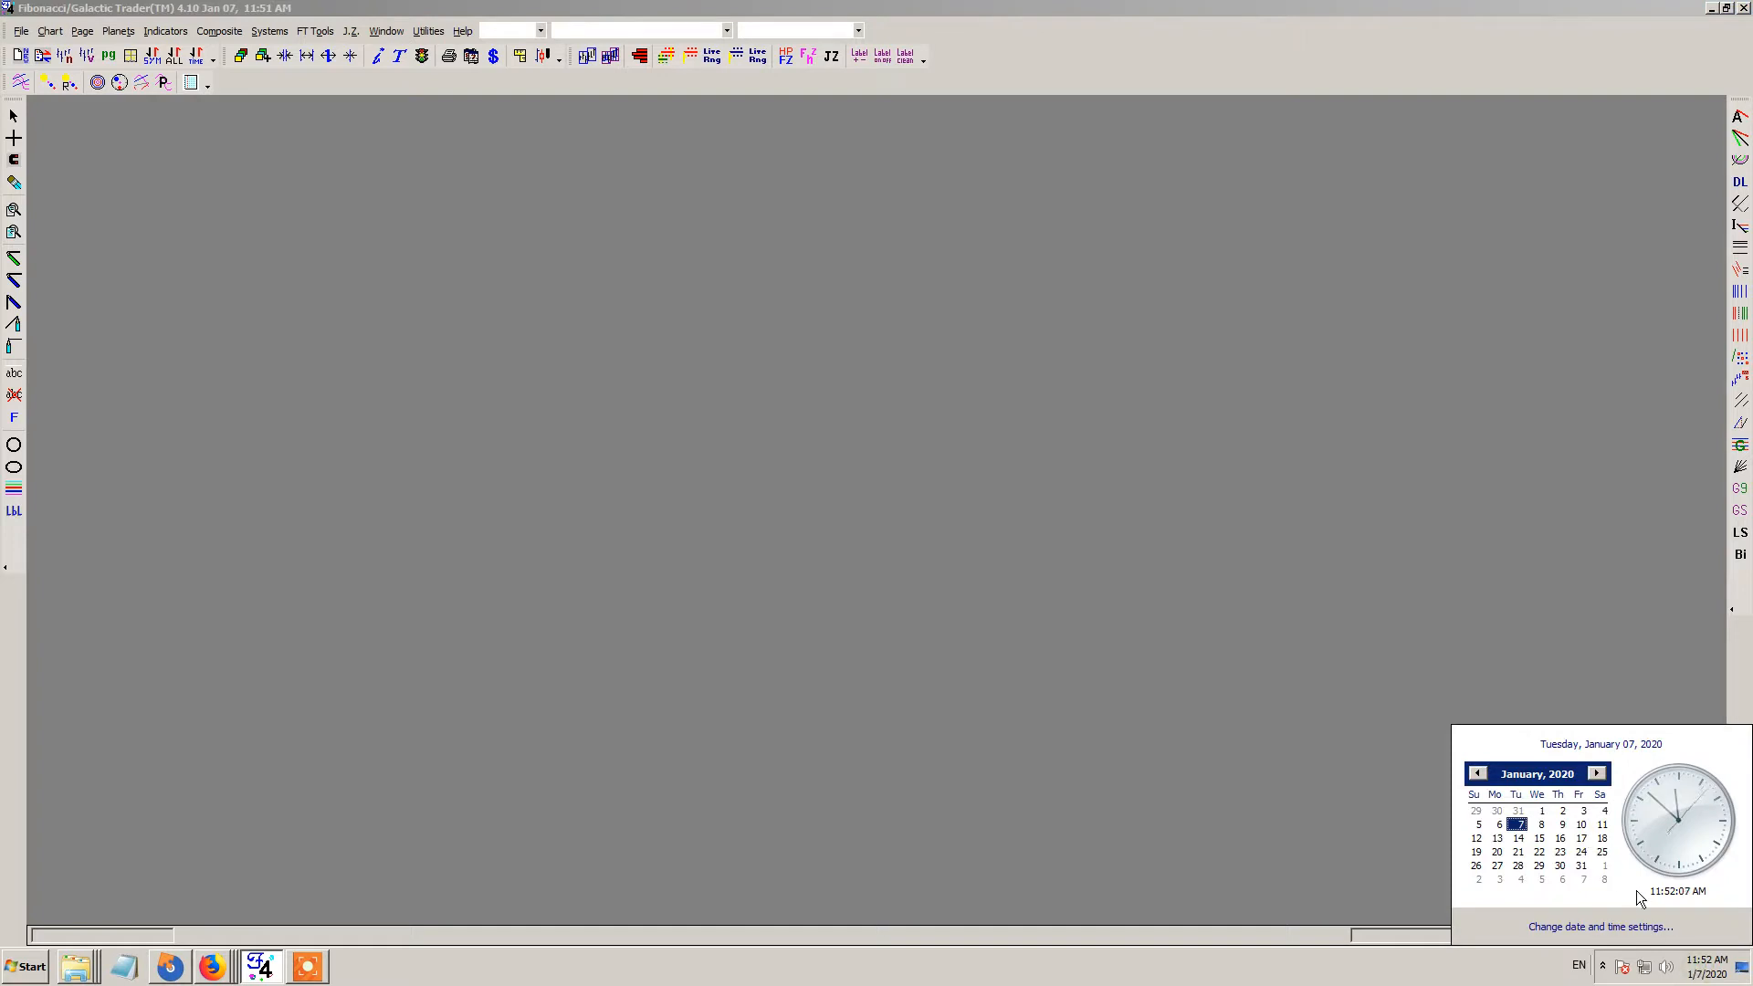
{"action": "left_click", "coordinate": [1607, 926]}
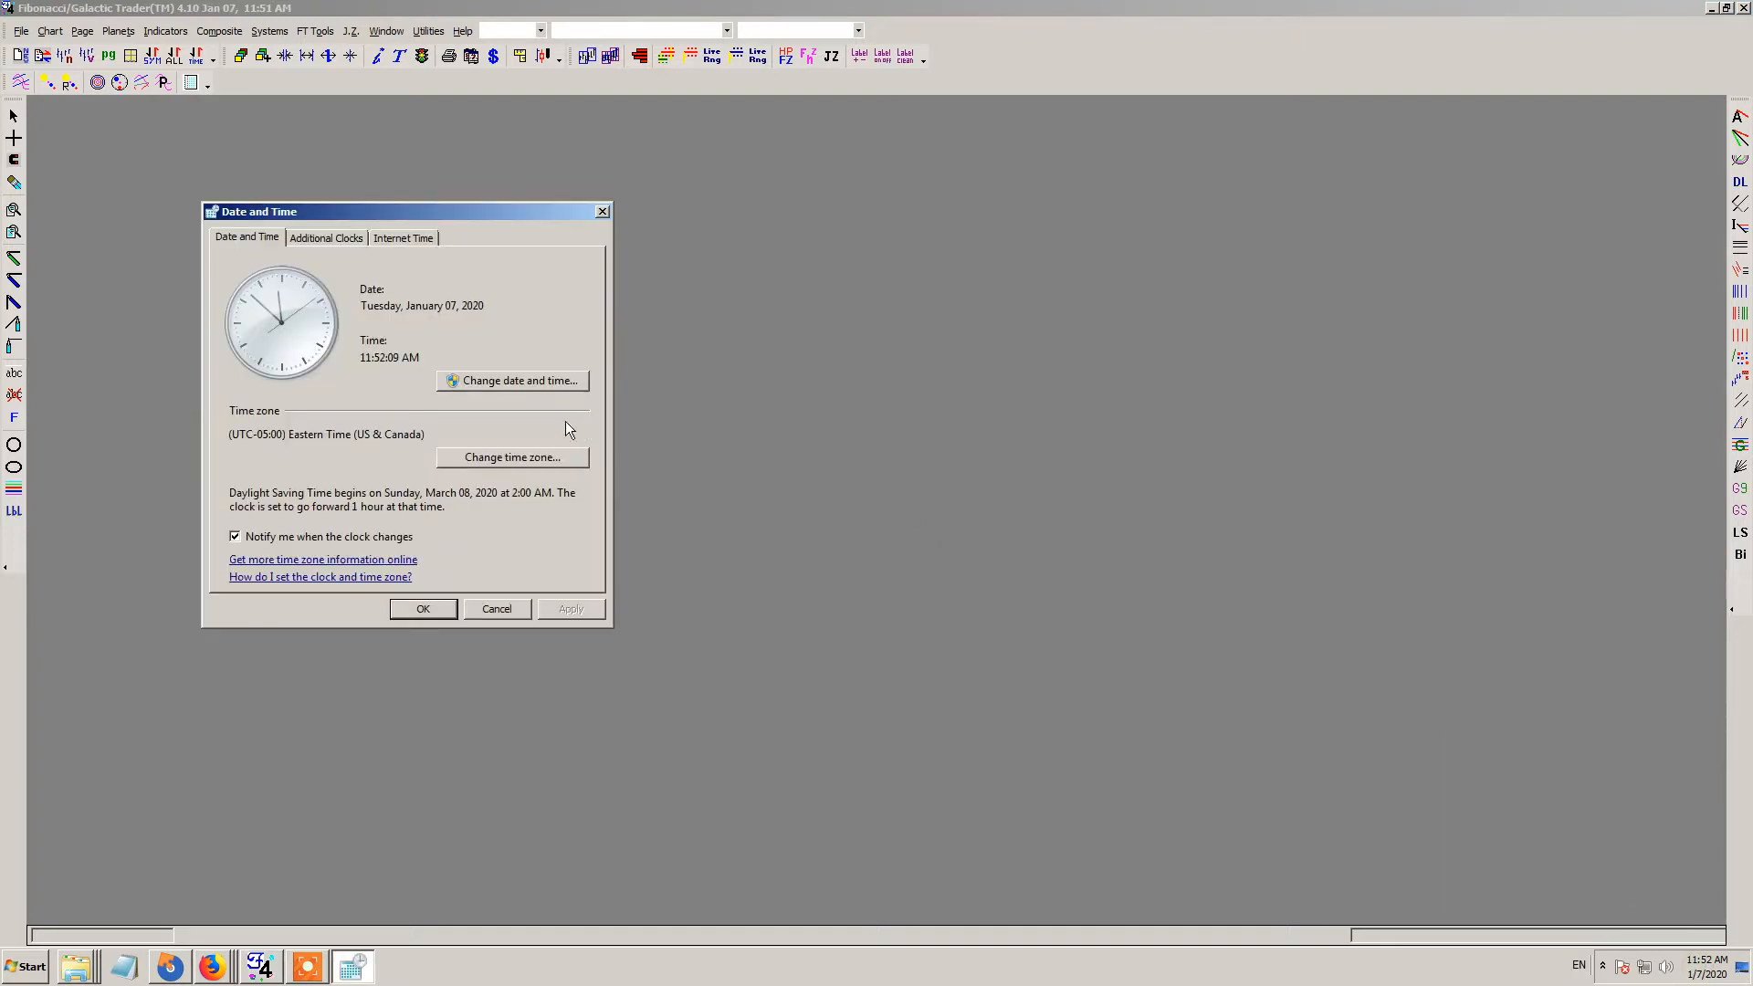
{"action": "left_click", "coordinate": [541, 457]}
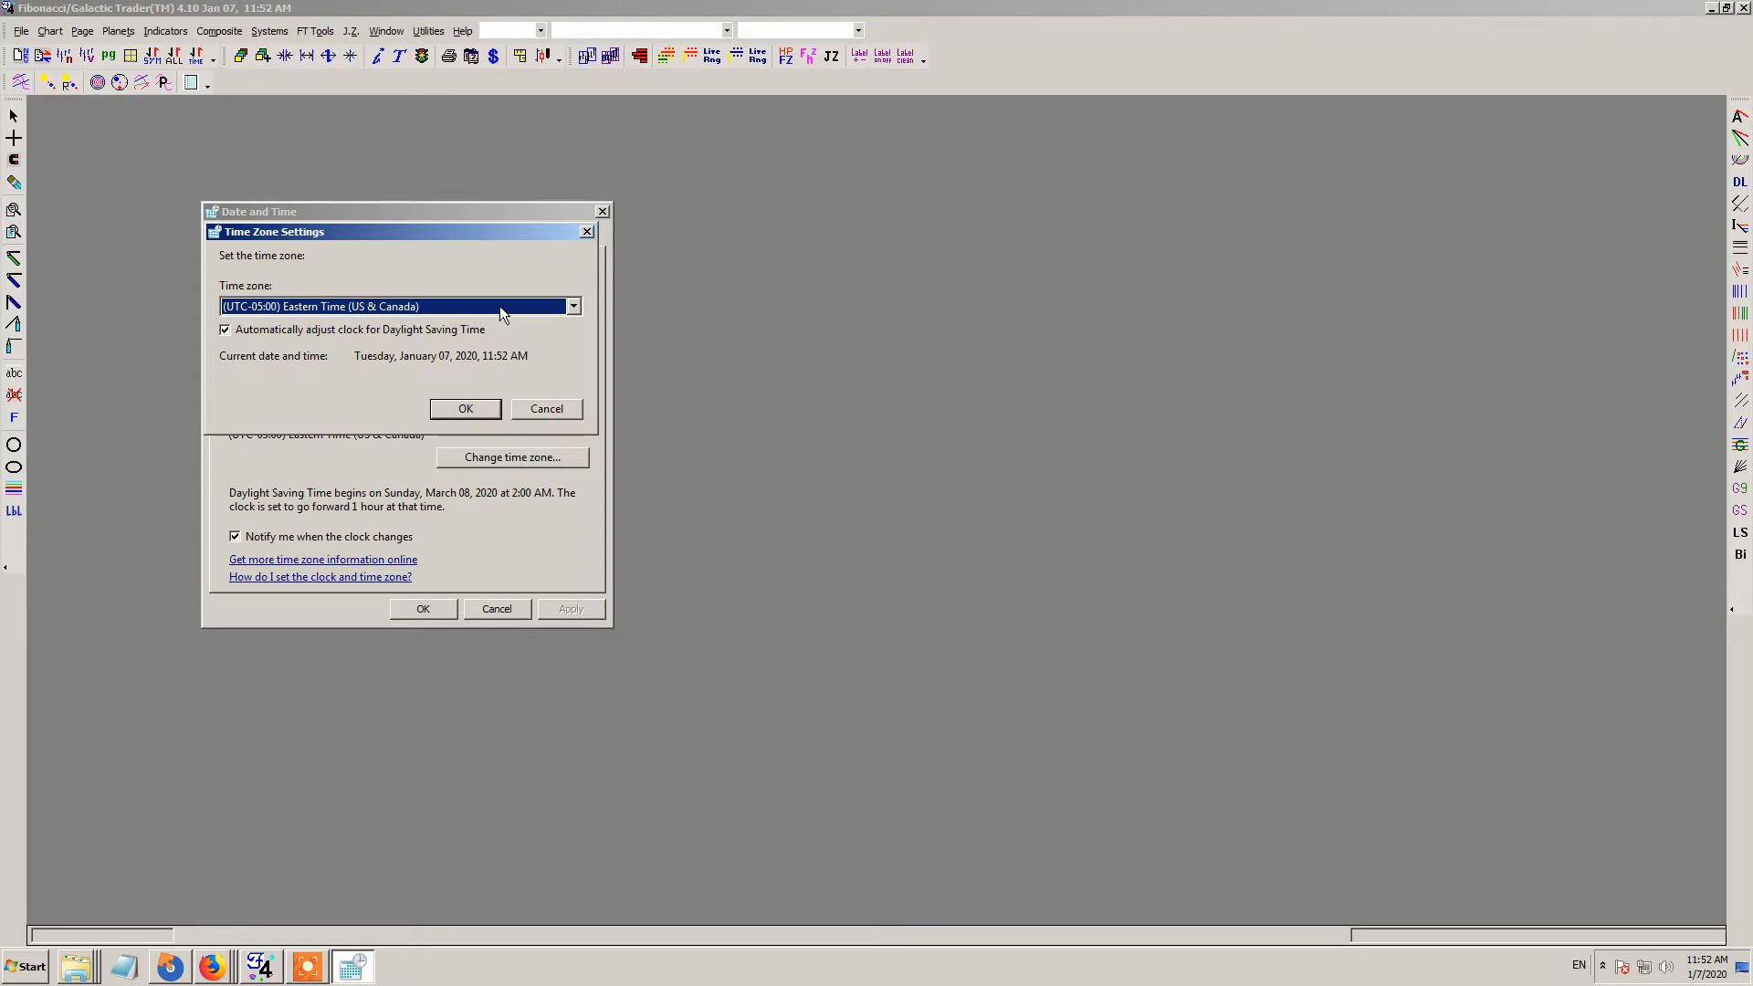
{"action": "left_click", "coordinate": [573, 410]}
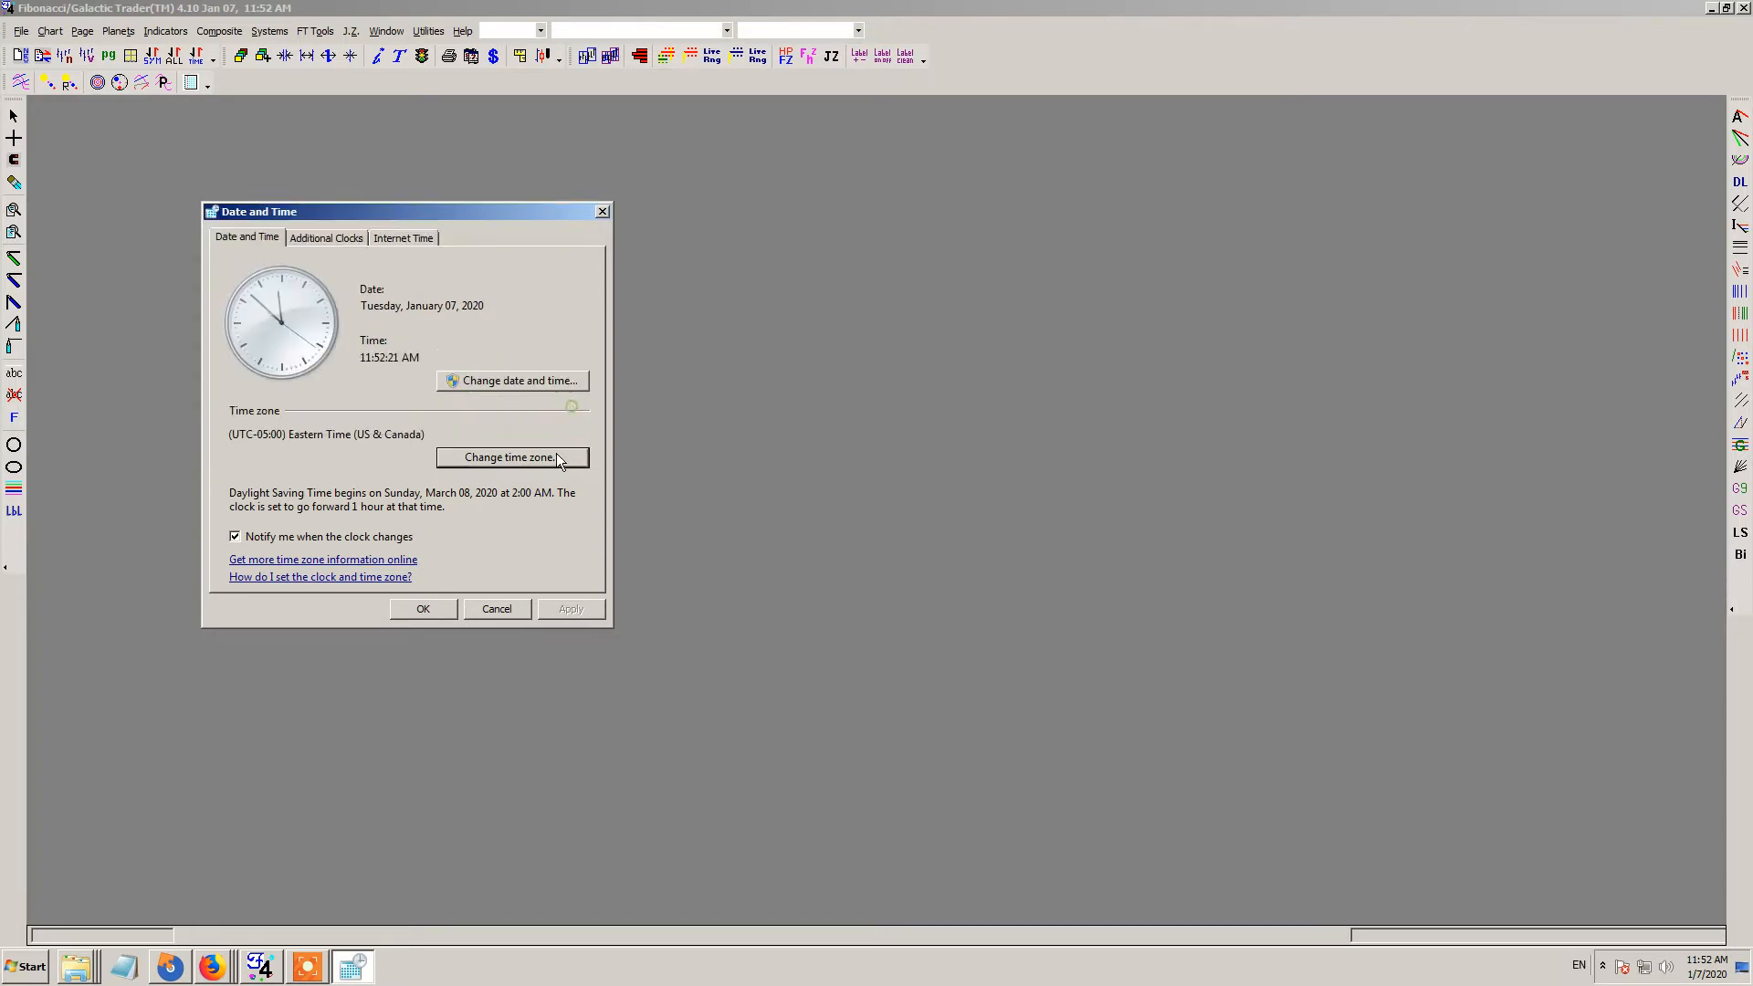
{"action": "left_click", "coordinate": [484, 611]}
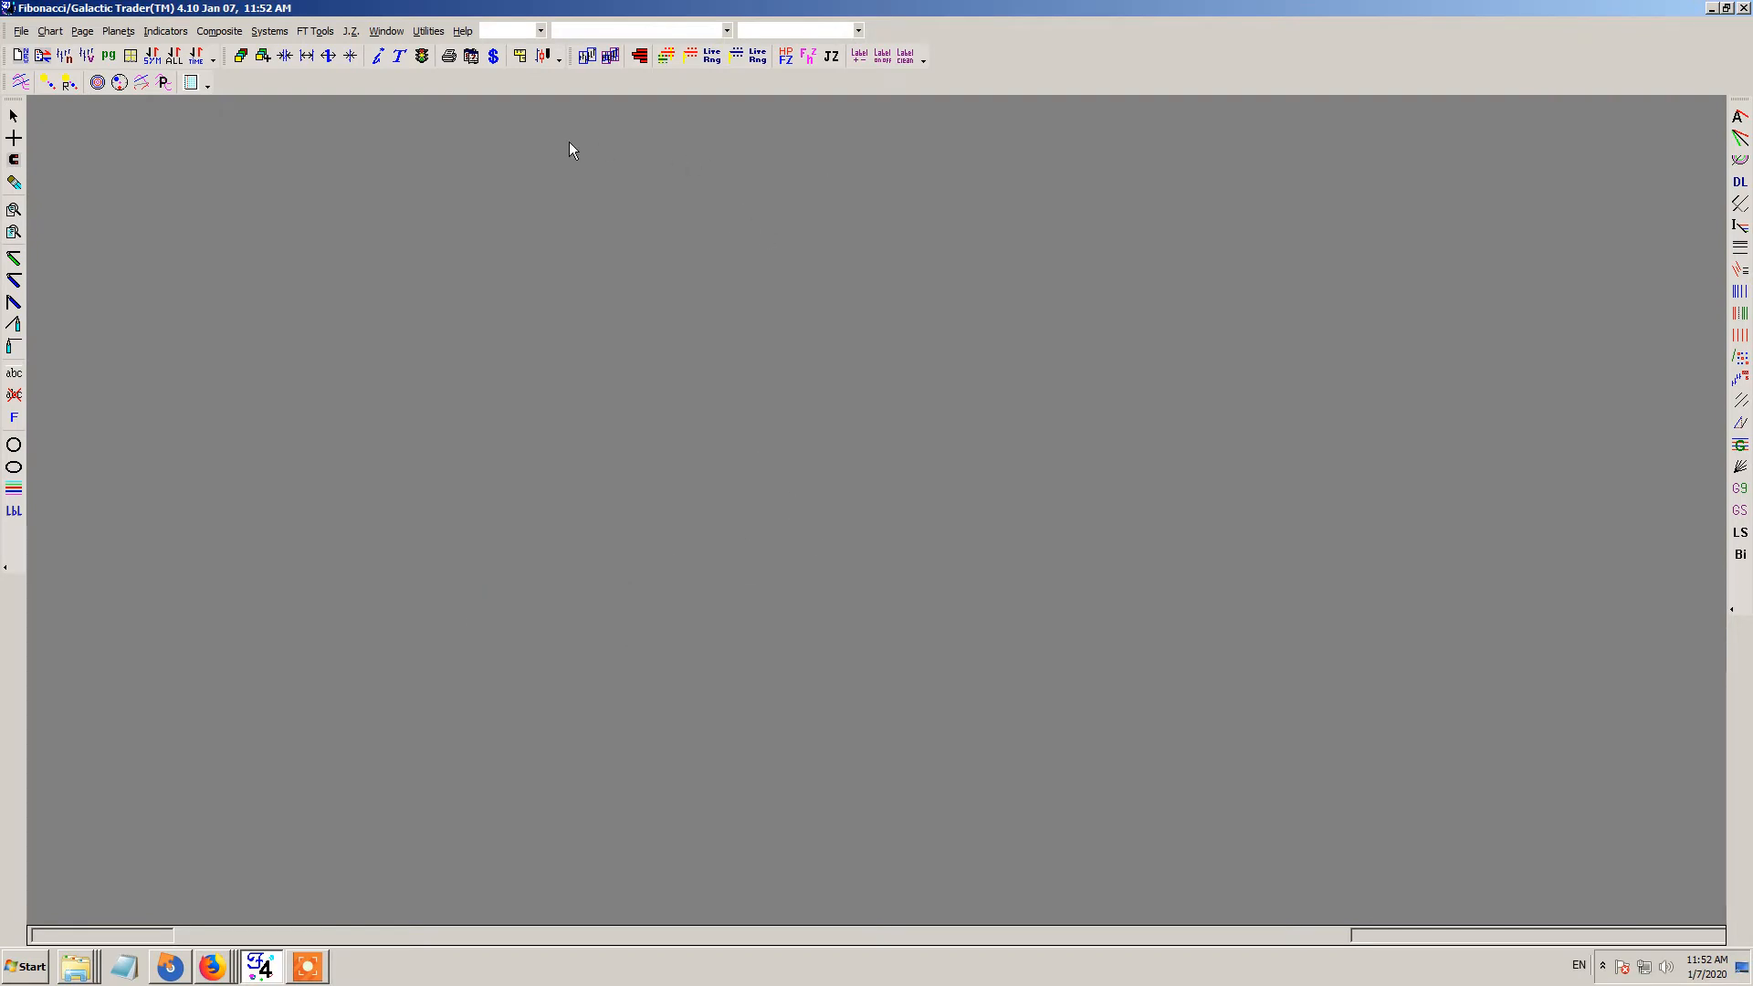
- Select Fibonacci Trader Data Feed as the real-time data vendor
{"action": "left_click", "coordinate": [429, 31]}
{"action": "mouse_move", "coordinate": [484, 93]}
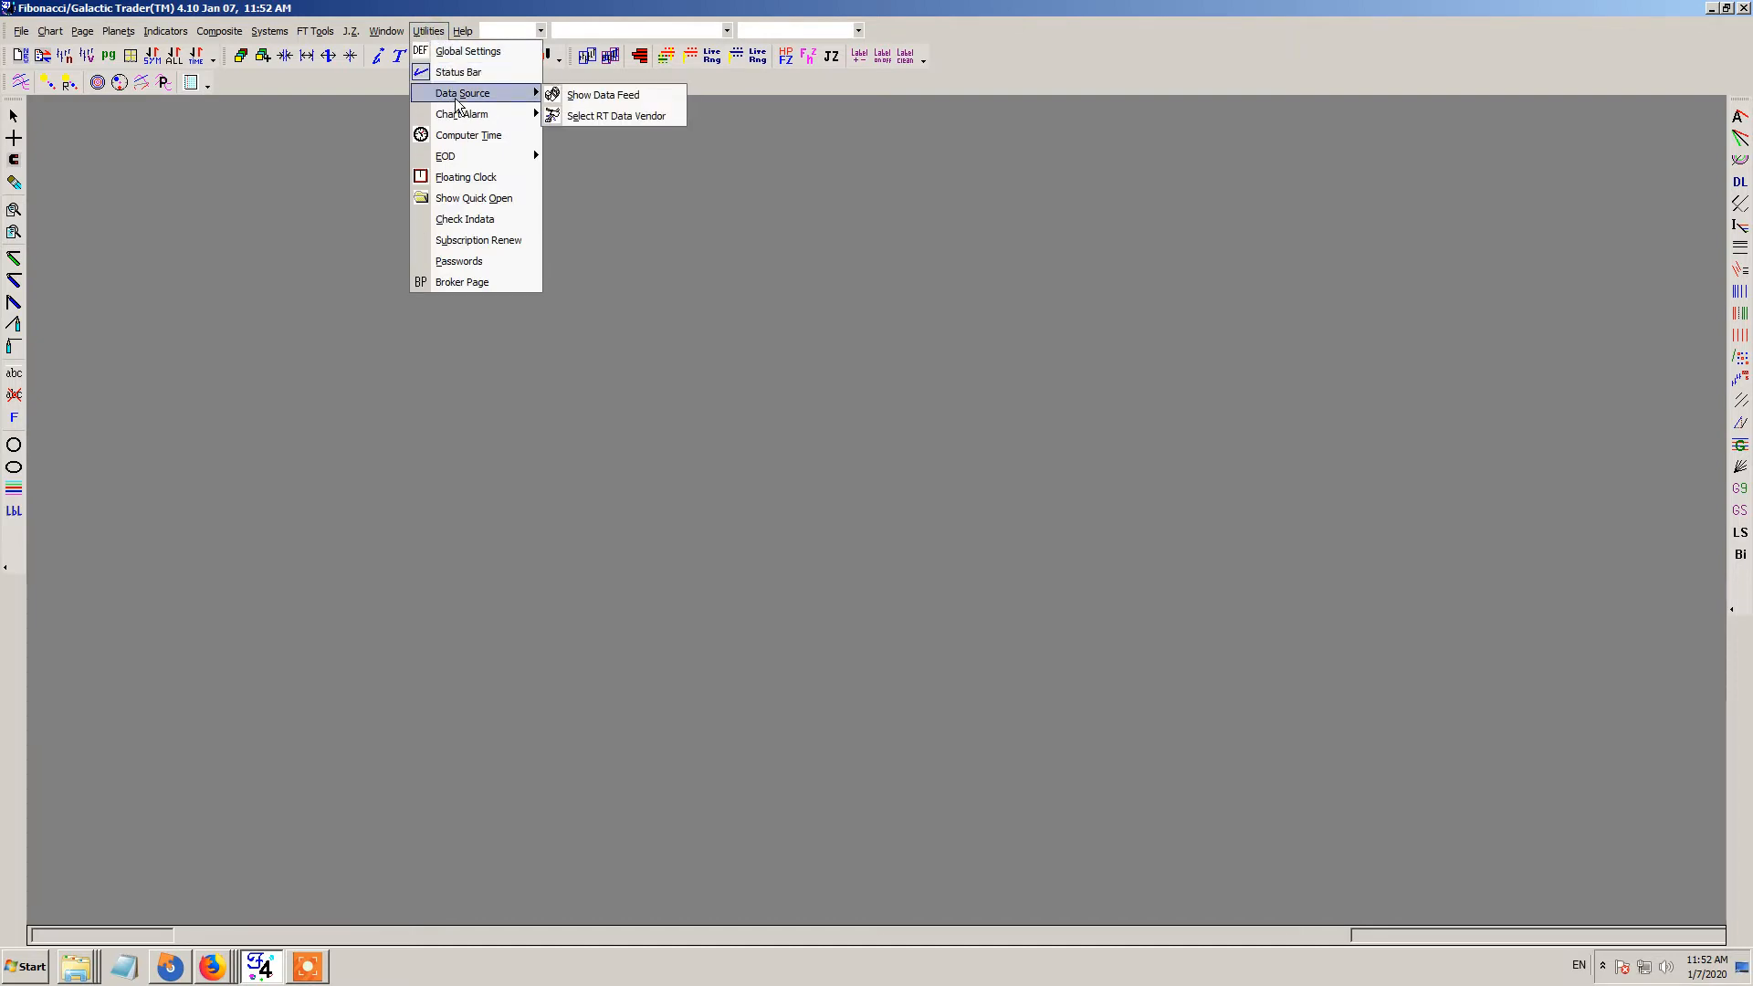
{"action": "left_click", "coordinate": [592, 118]}
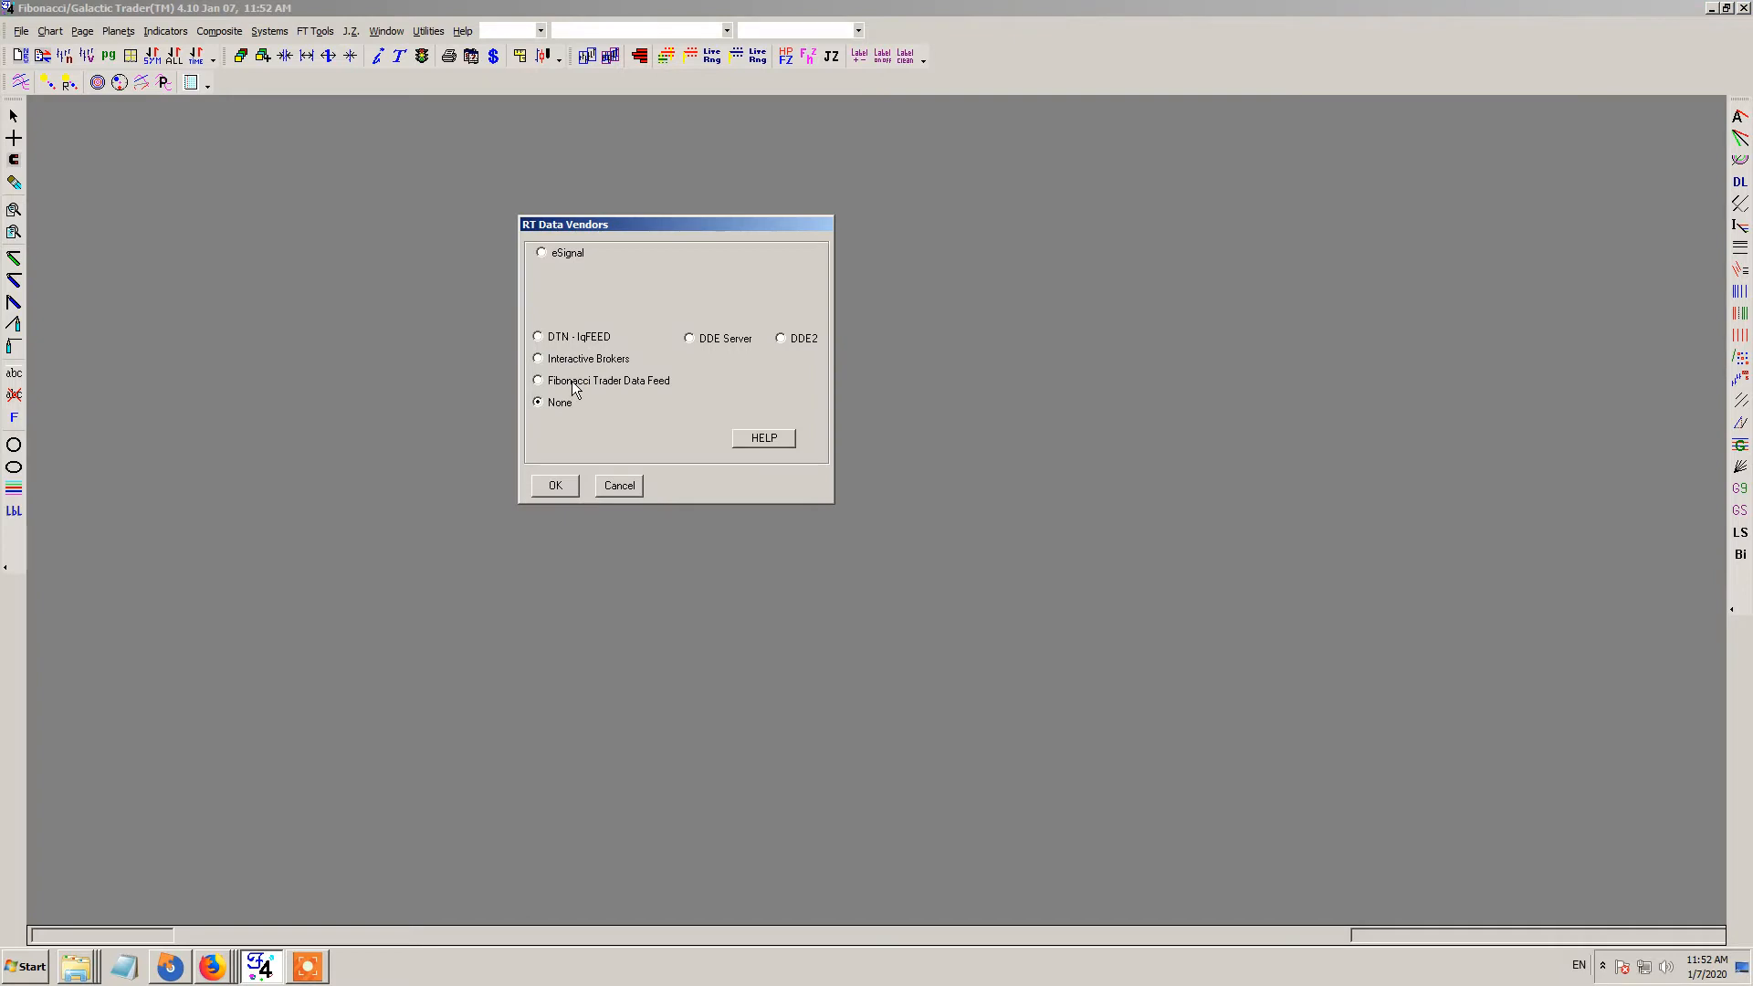
{"action": "left_click", "coordinate": [627, 383]}
{"action": "left_click", "coordinate": [556, 485]}
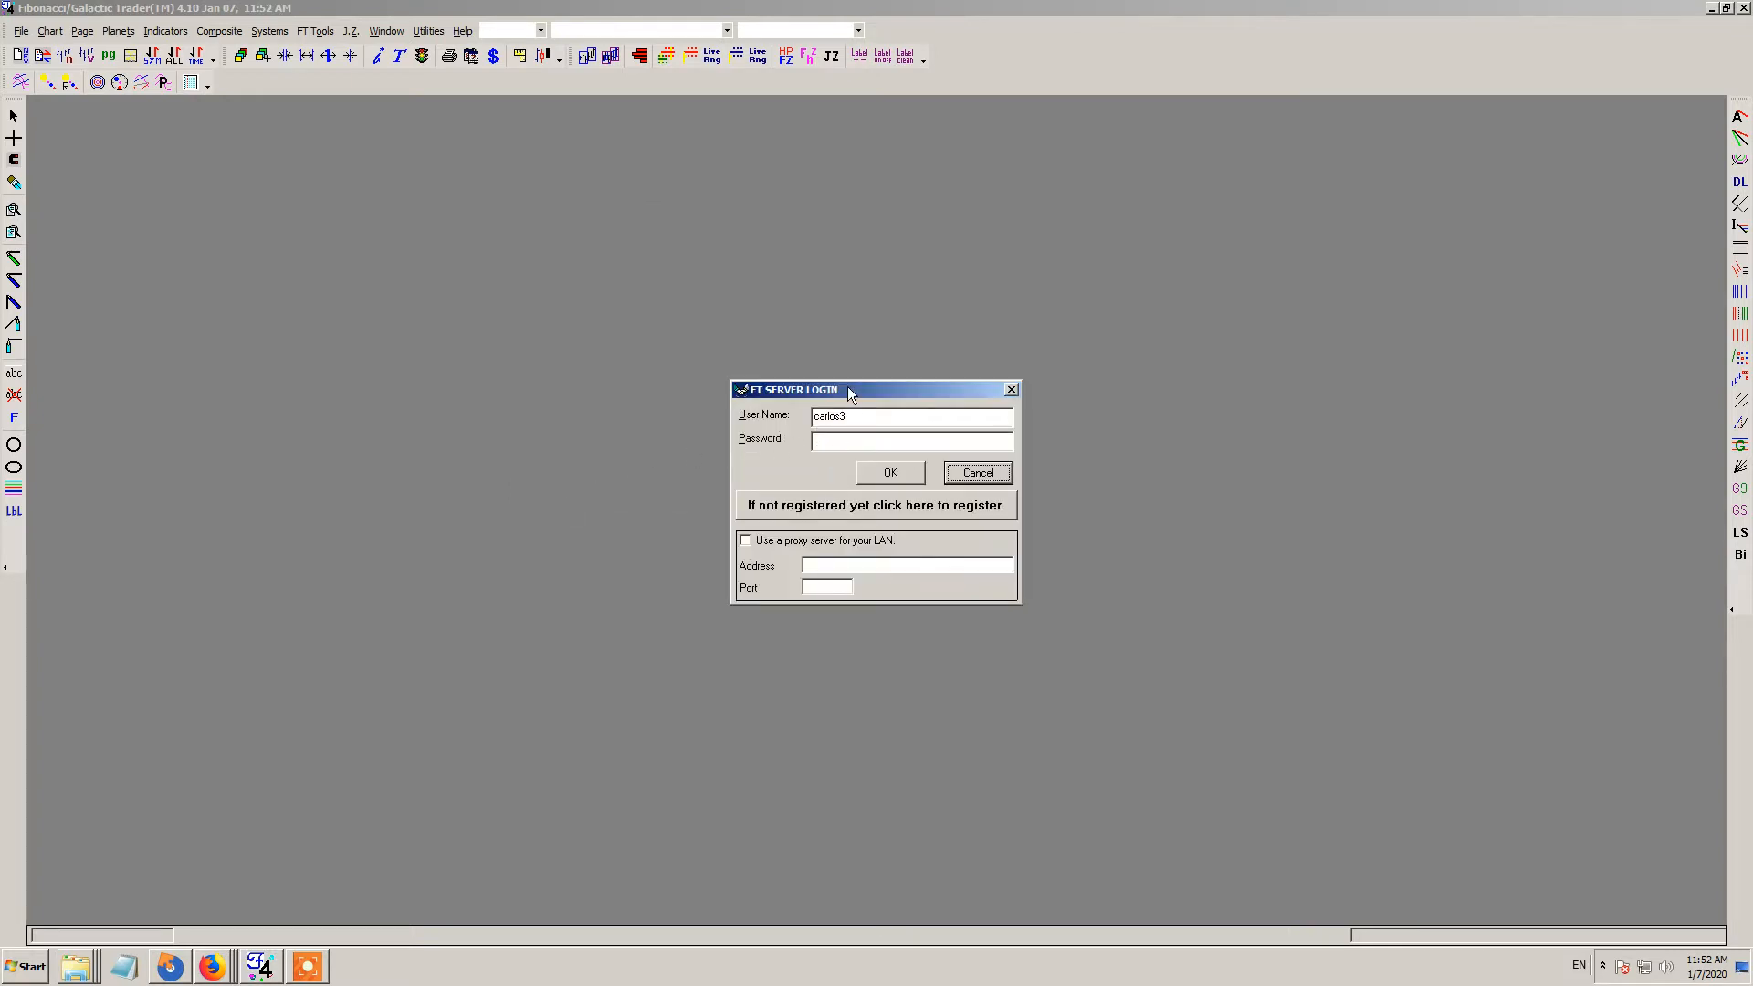
- Log in to the FT server with the account password, check the data feed's connection window, and hide it
{"action": "left_click", "coordinate": [850, 442]}
{"action": "type", "text": "*****"}
{"action": "left_click", "coordinate": [886, 474]}
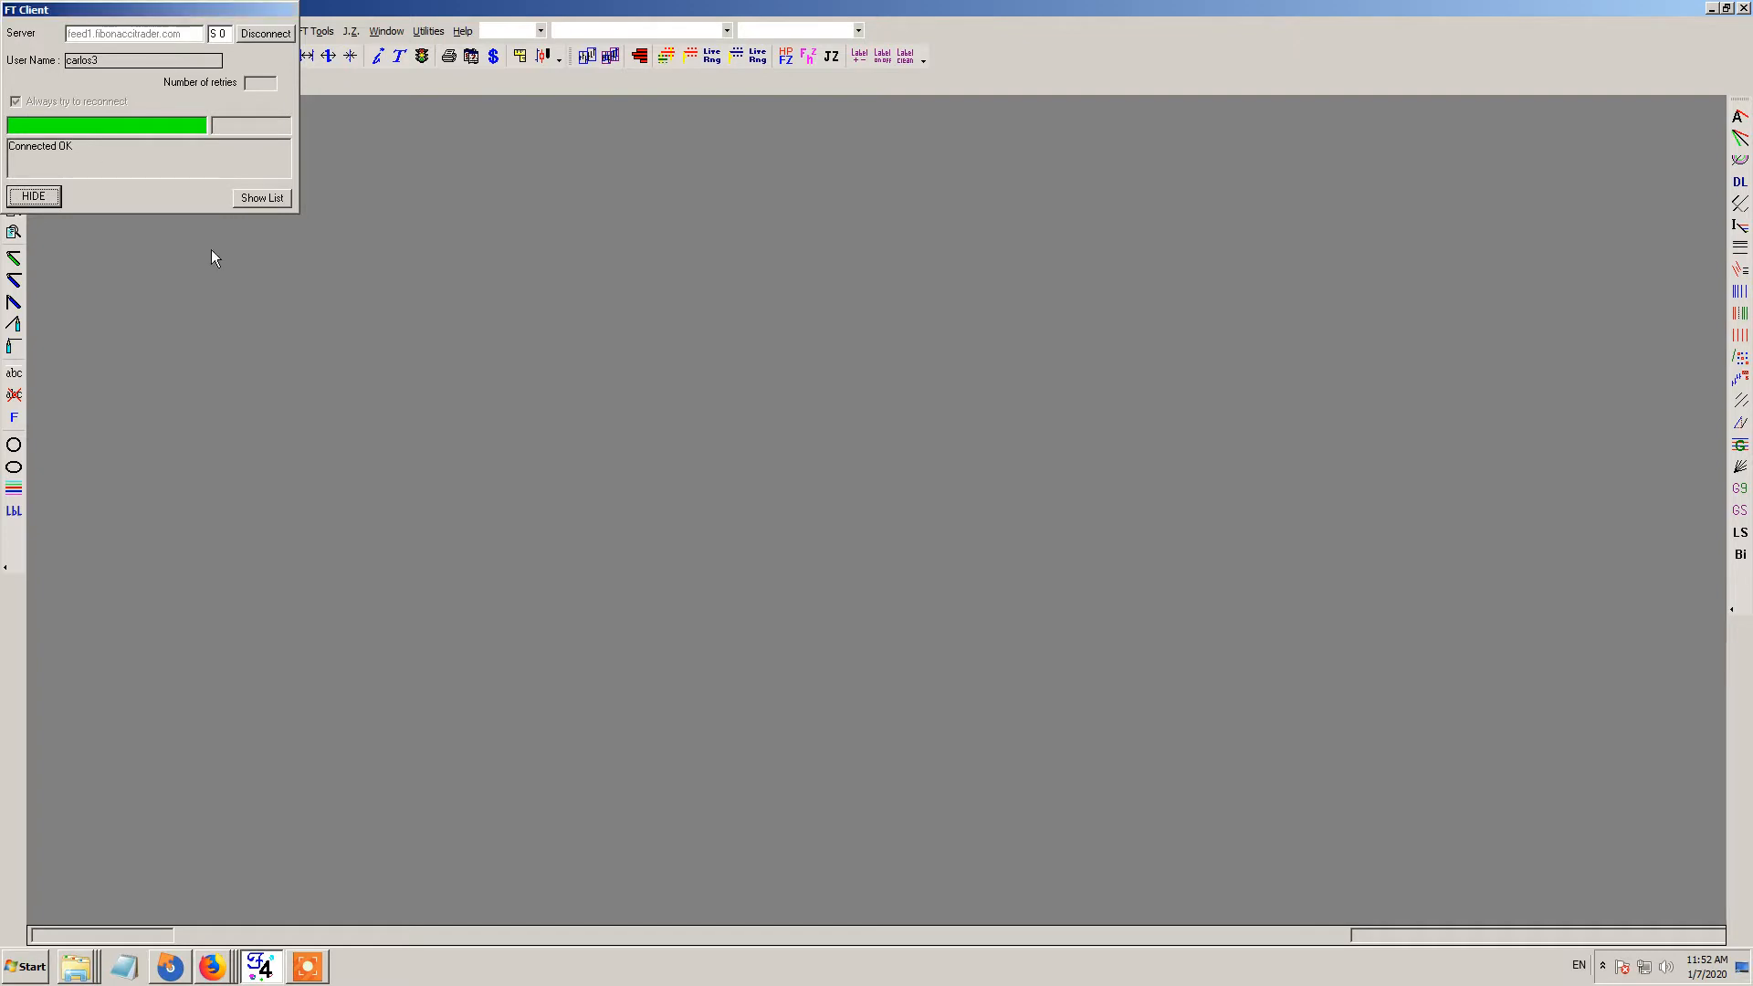
{"action": "left_click", "coordinate": [41, 199]}
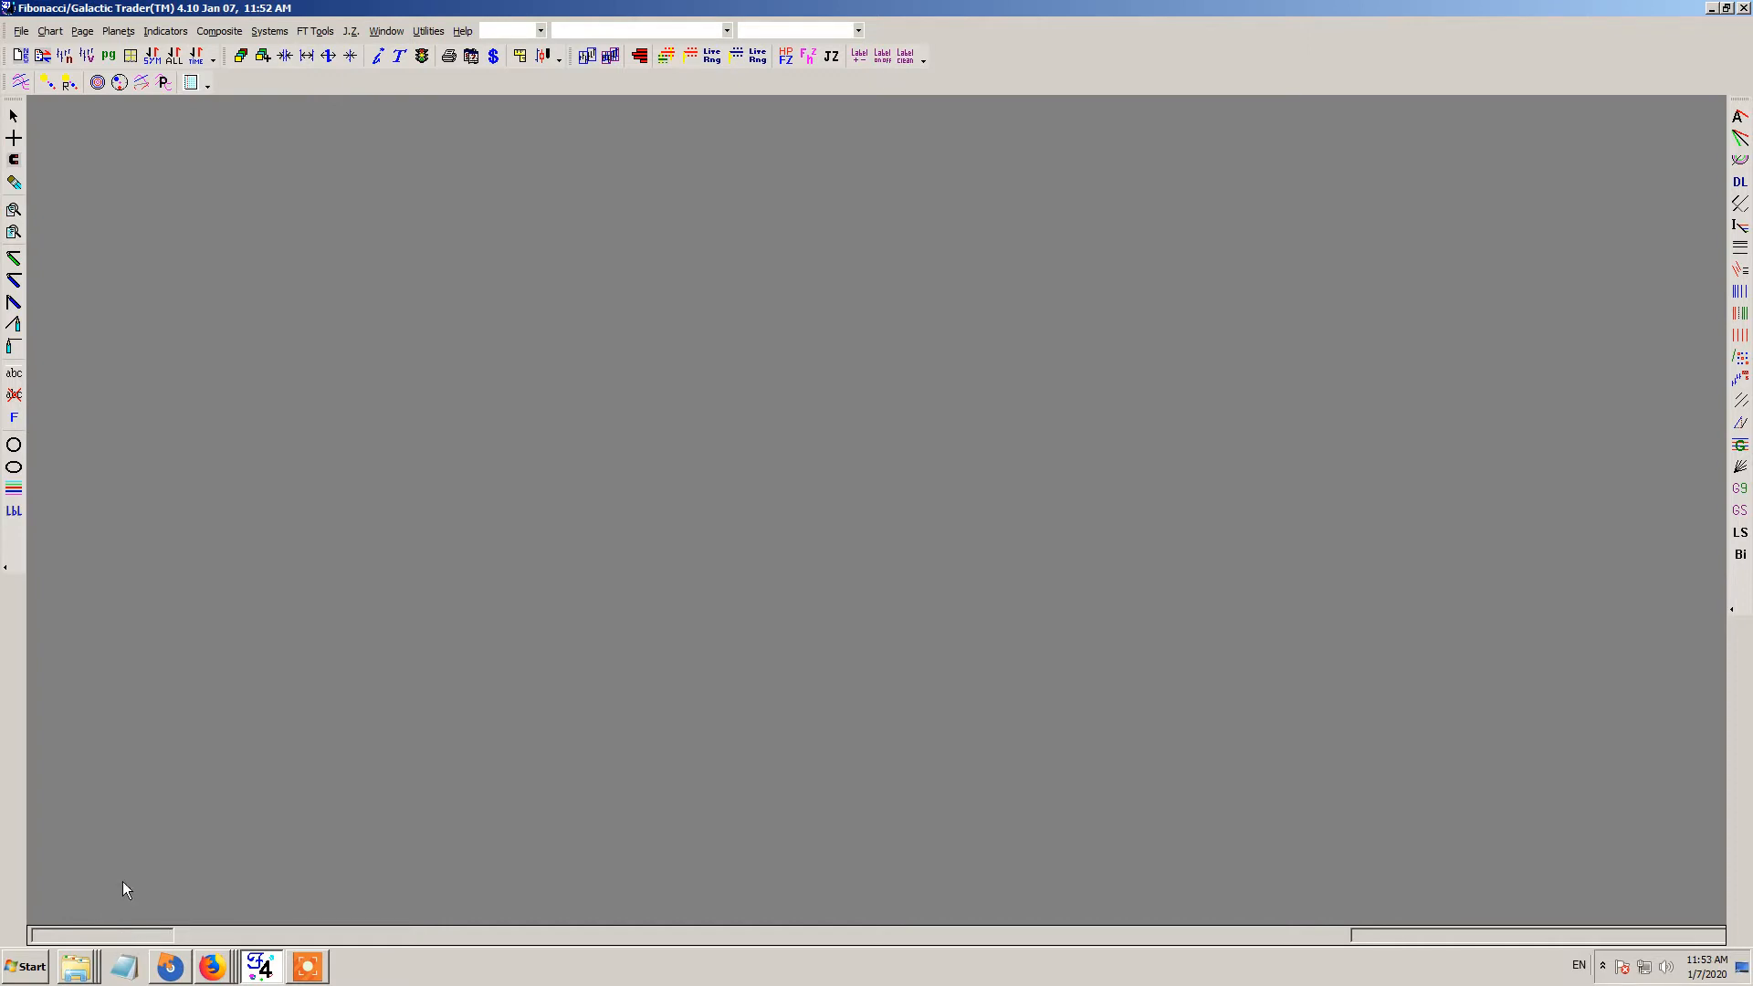
{"action": "left_click", "coordinate": [87, 934]}
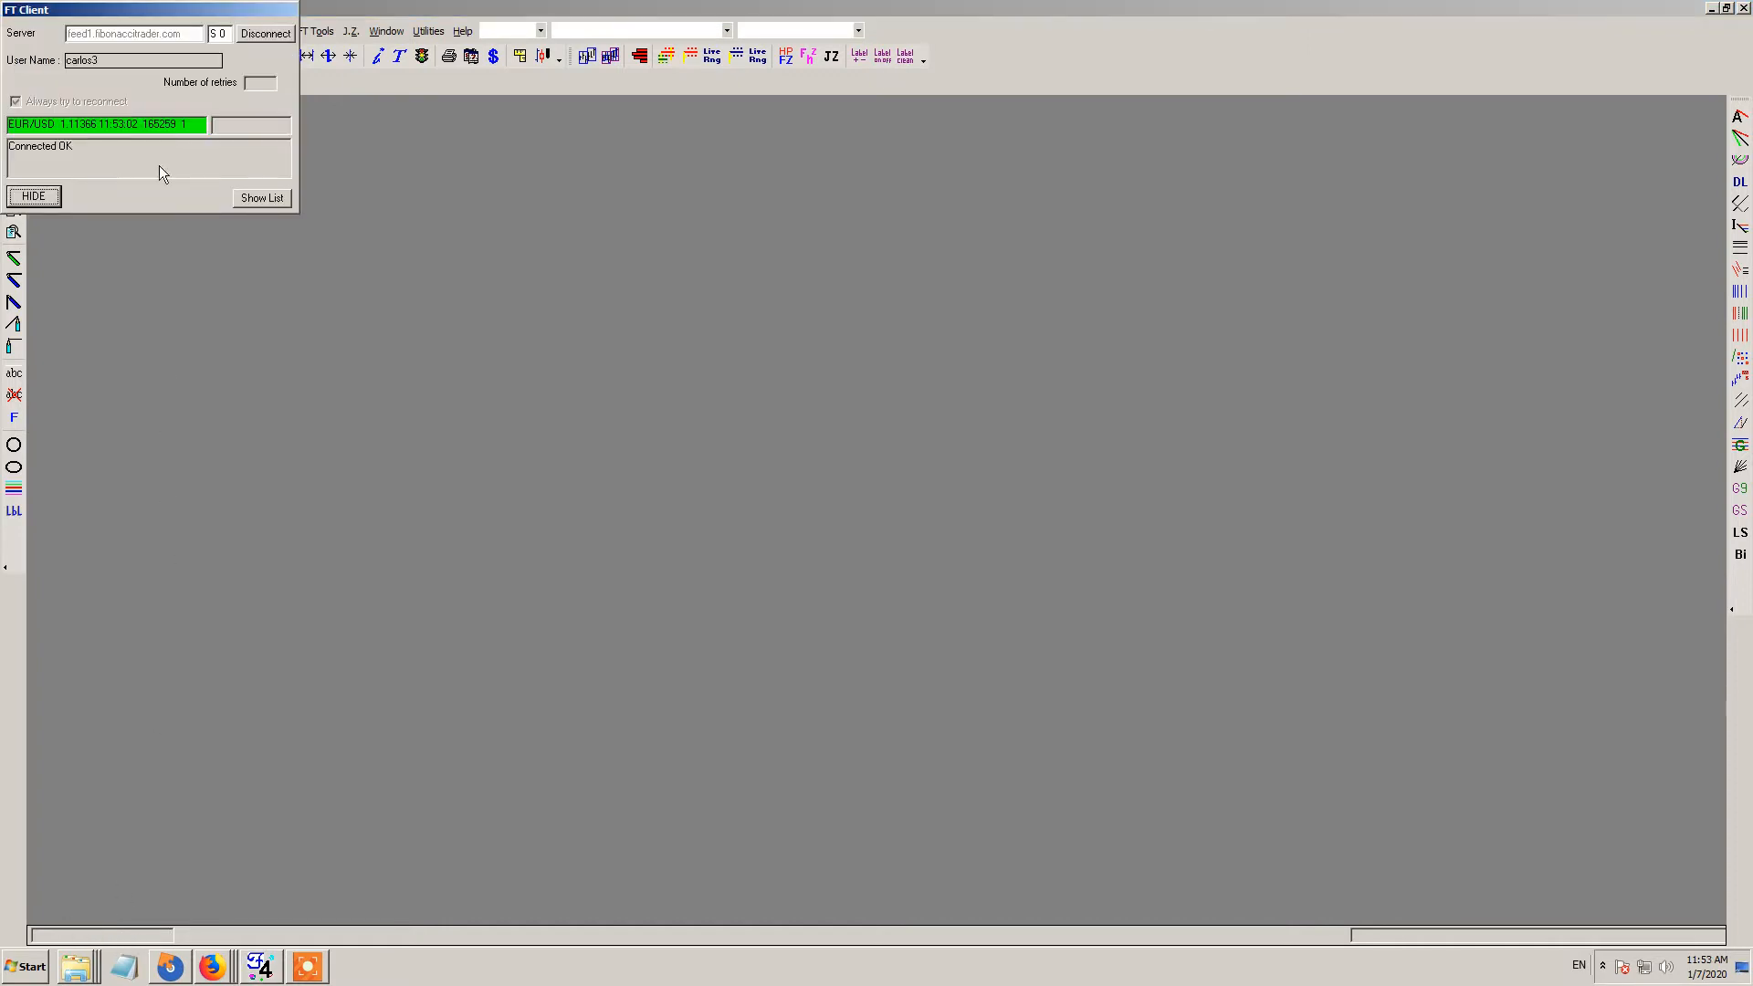
{"action": "left_click", "coordinate": [41, 197]}
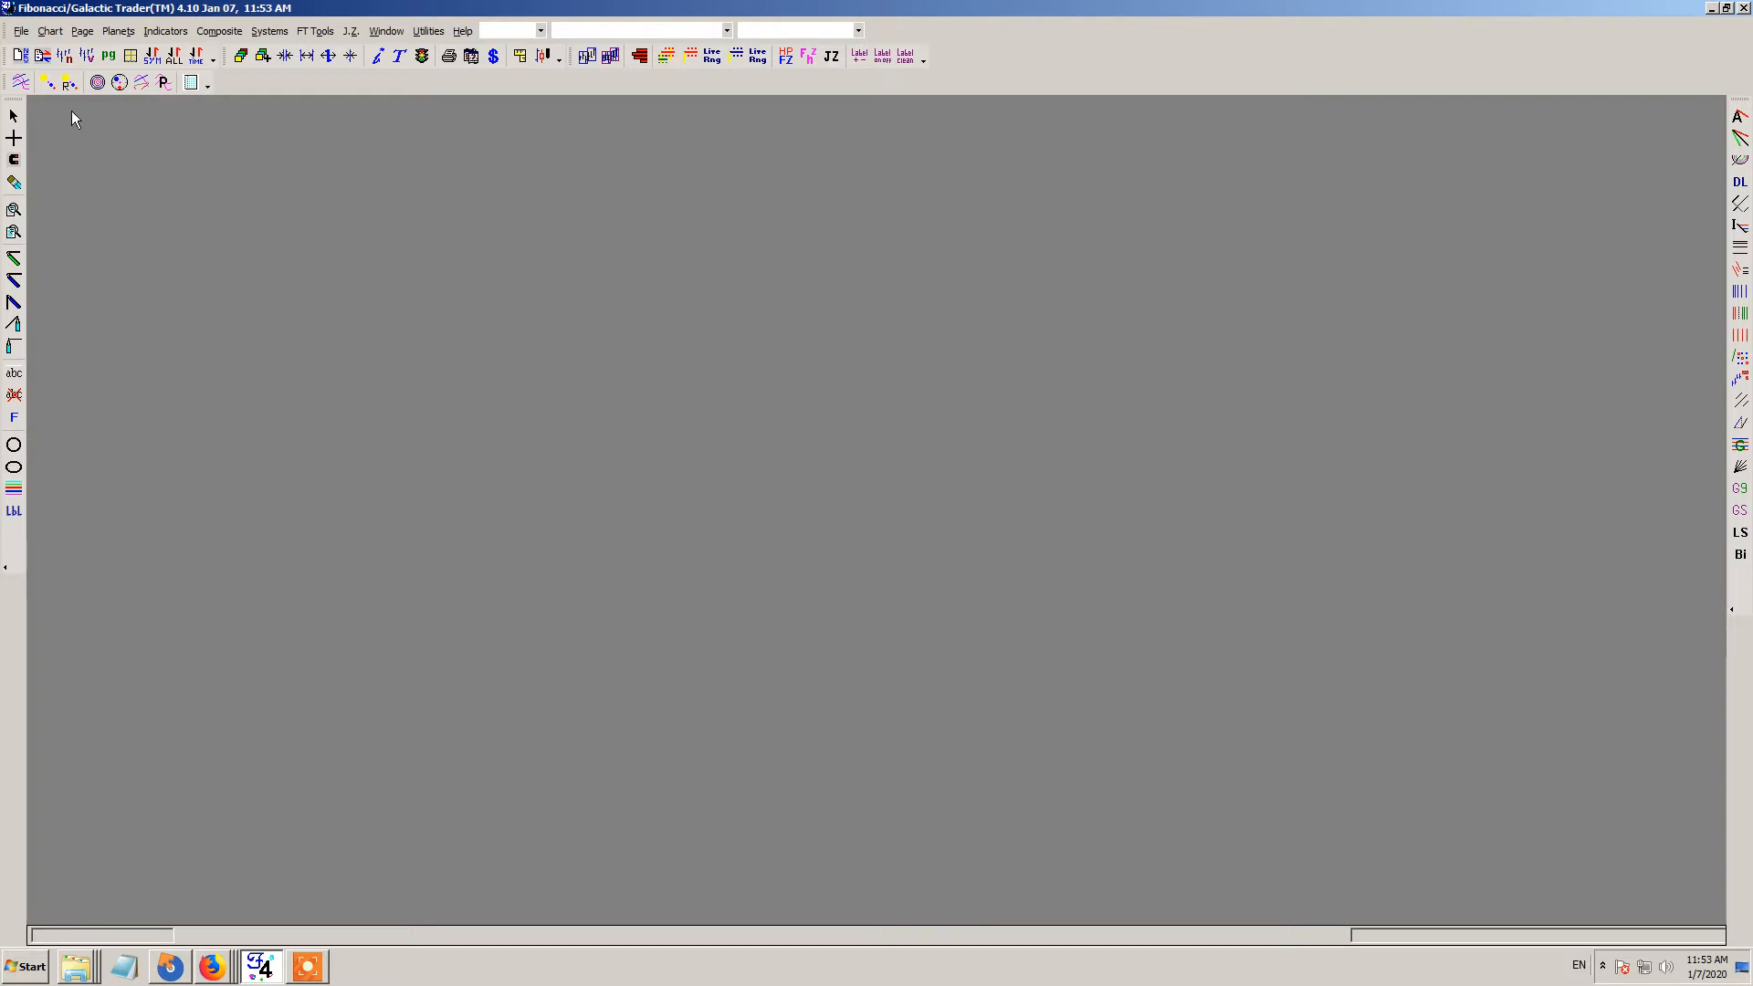
- Start a new symbol on the FOREX exchange, using the default exchange times
{"action": "left_click", "coordinate": [22, 32]}
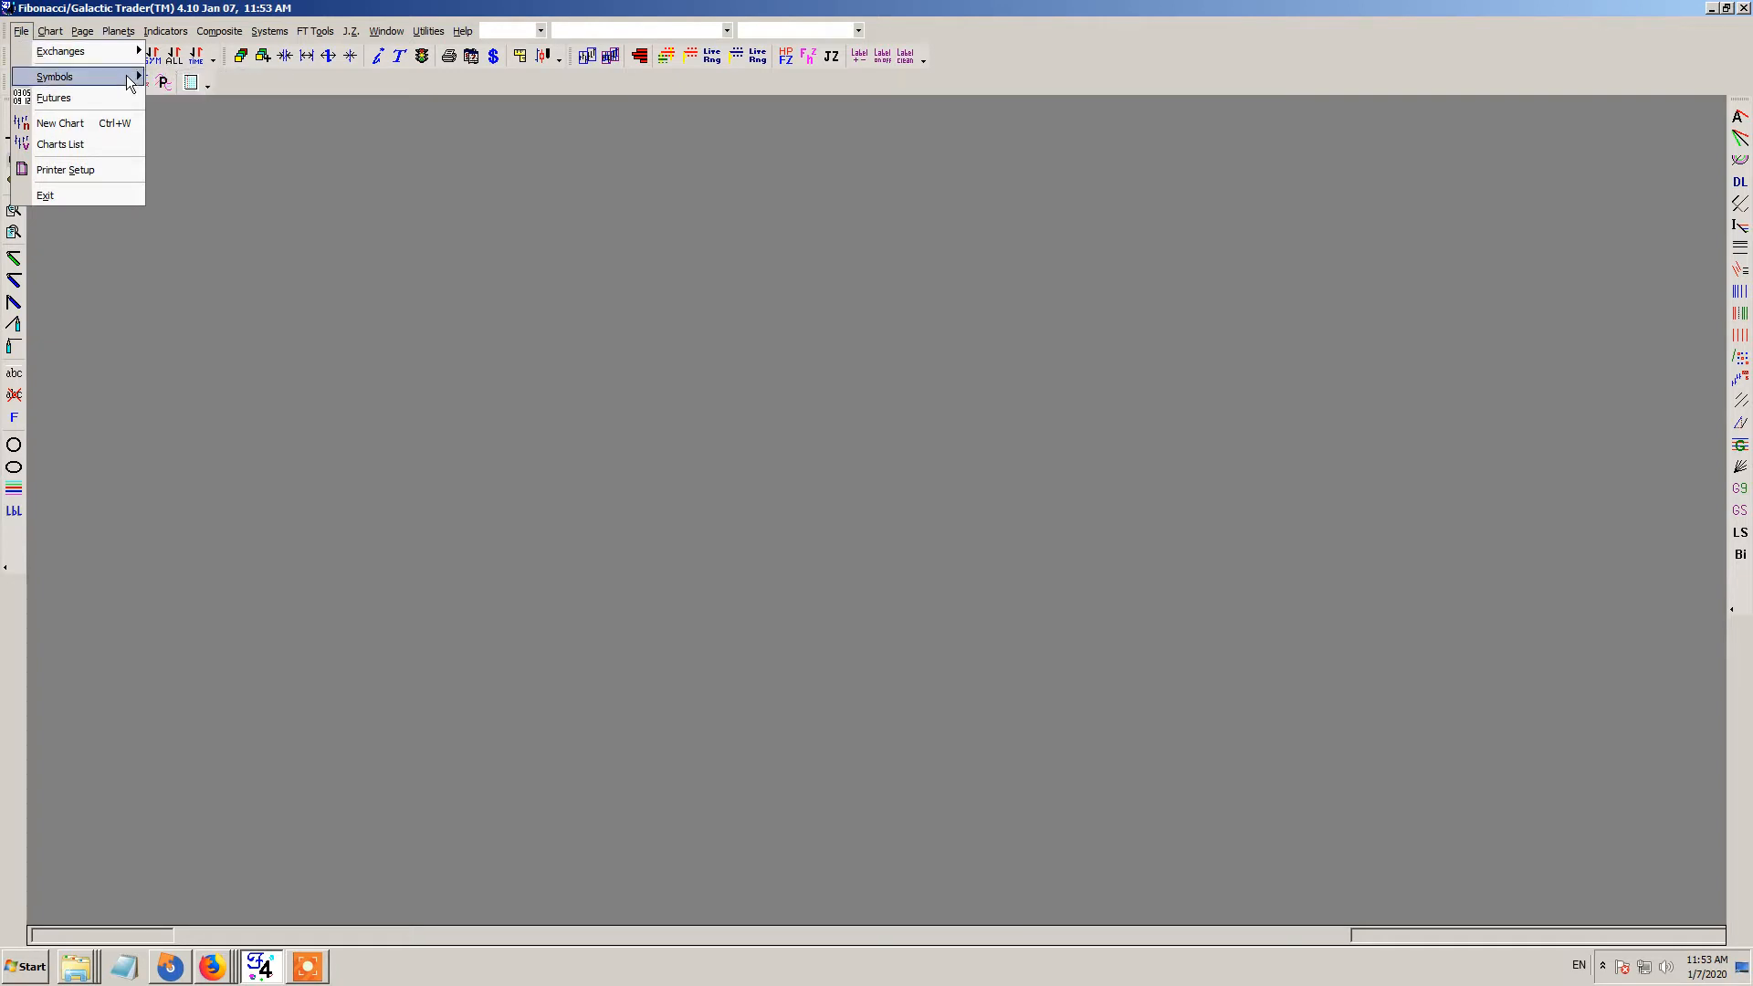
{"action": "left_click", "coordinate": [180, 80]}
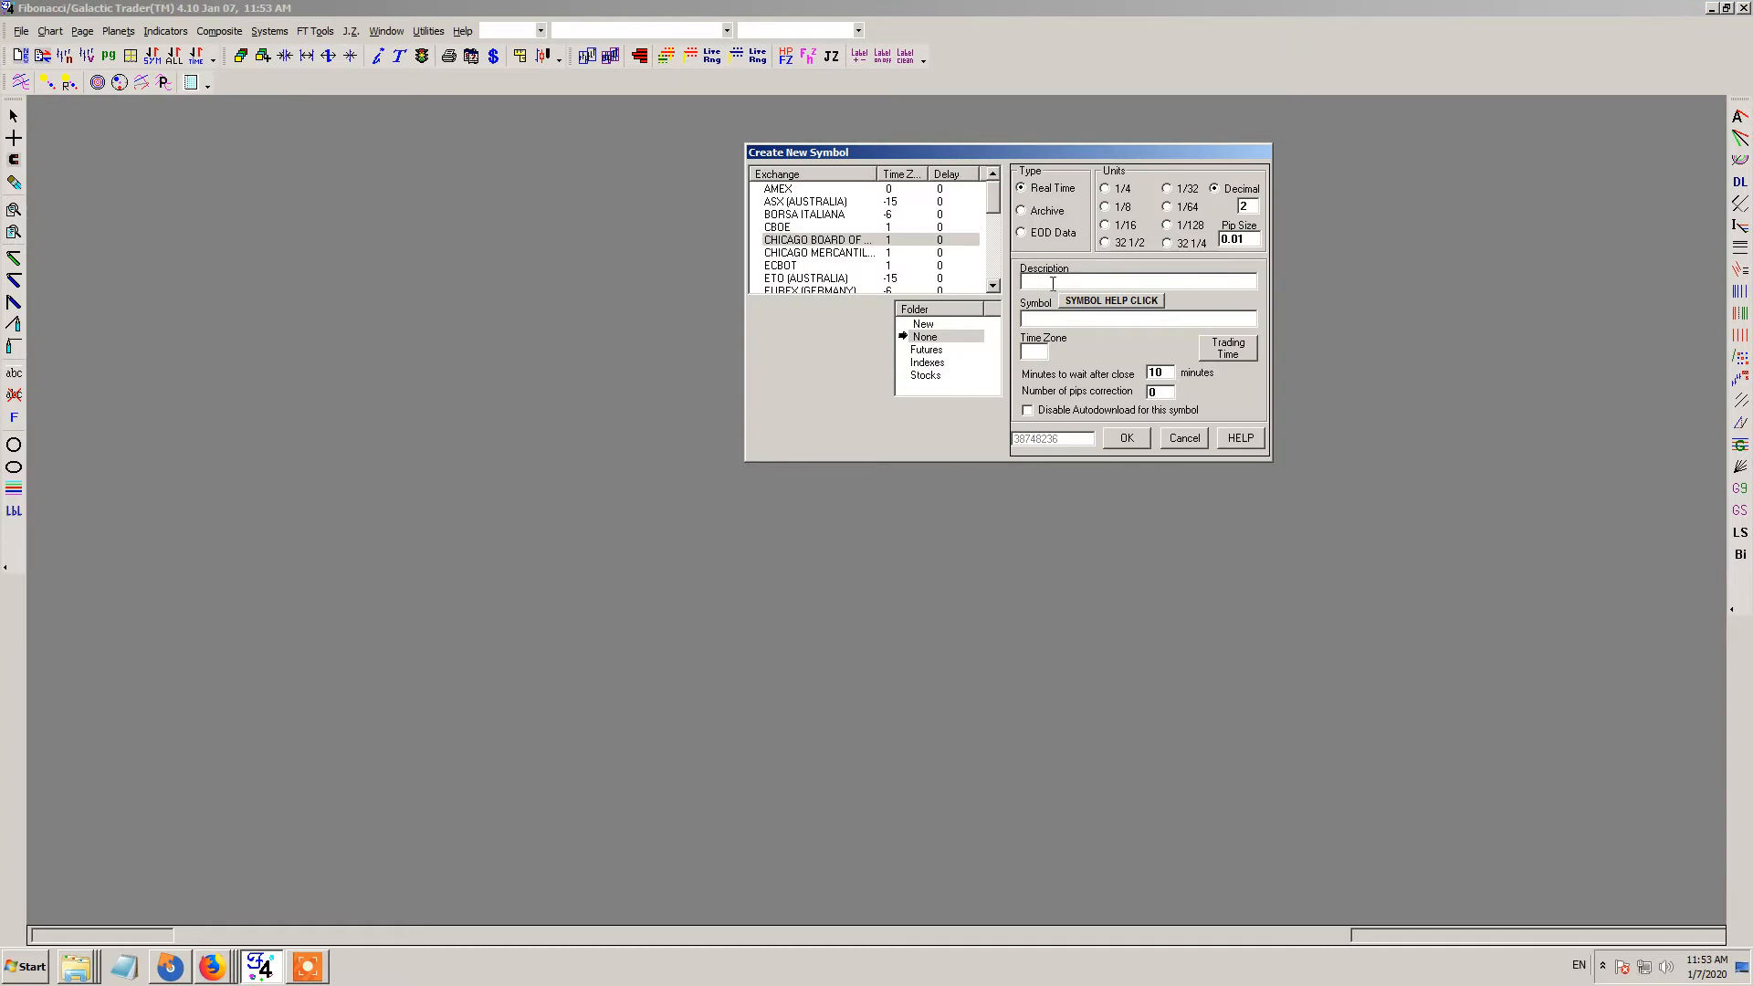
{"action": "left_click", "coordinate": [997, 271]}
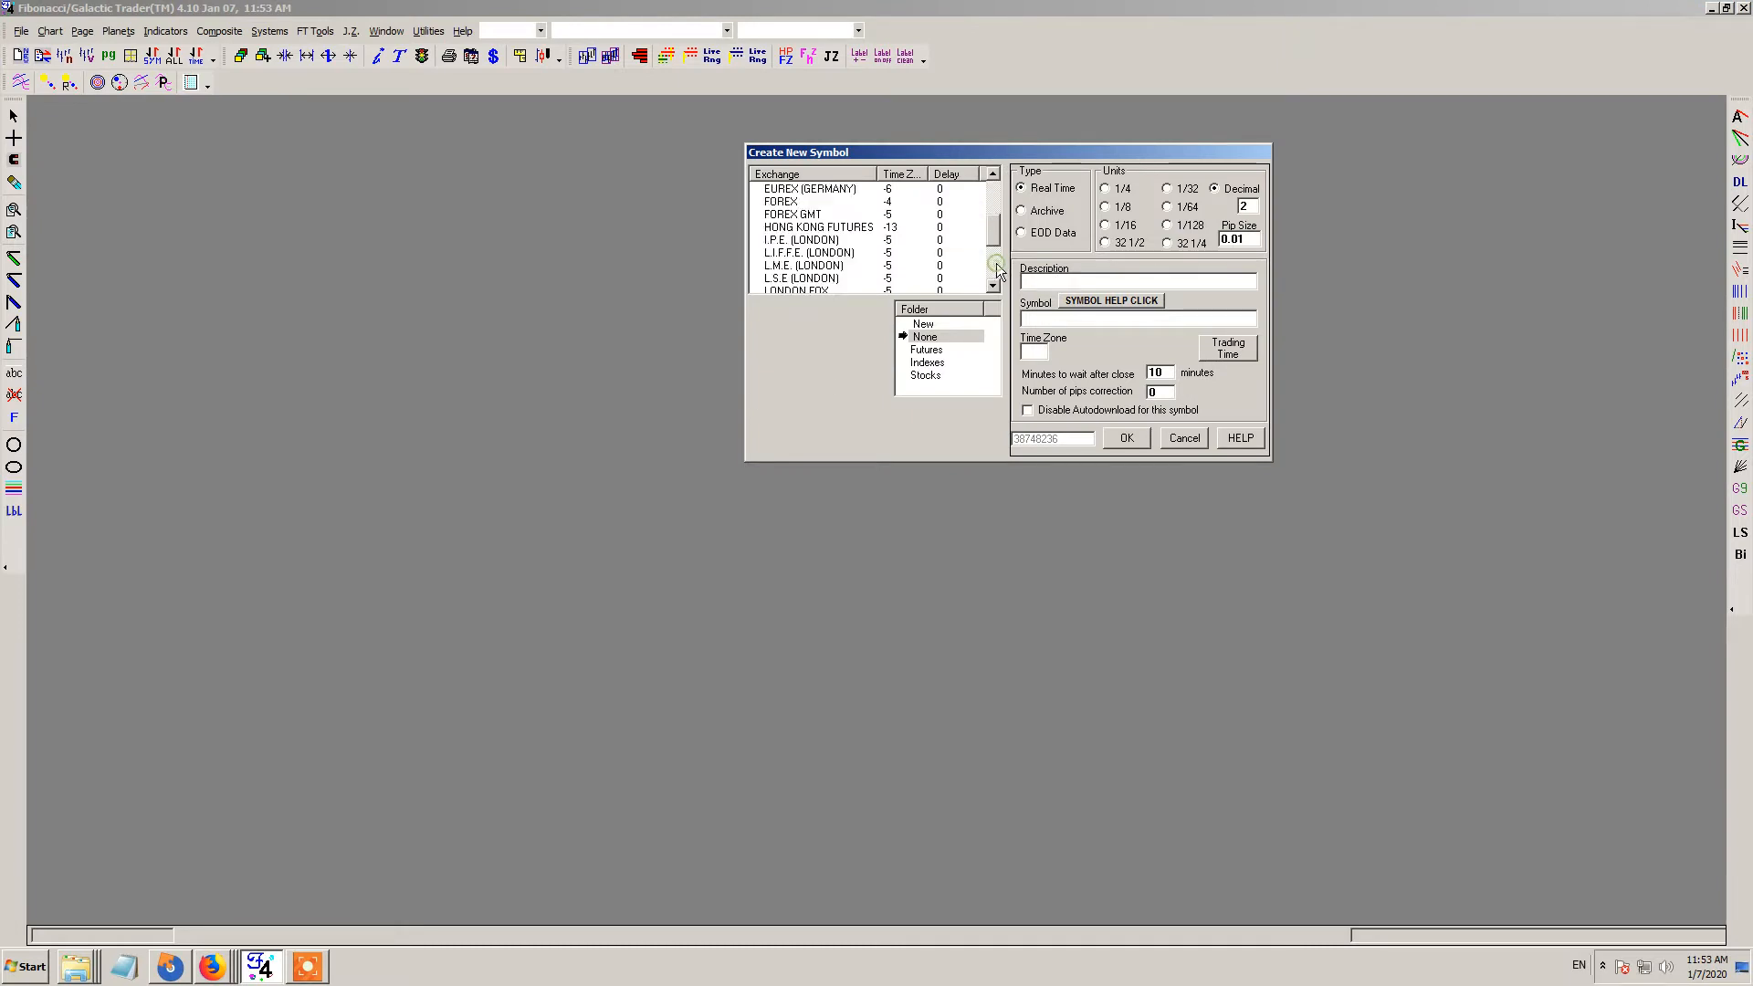
{"action": "left_click", "coordinate": [792, 202]}
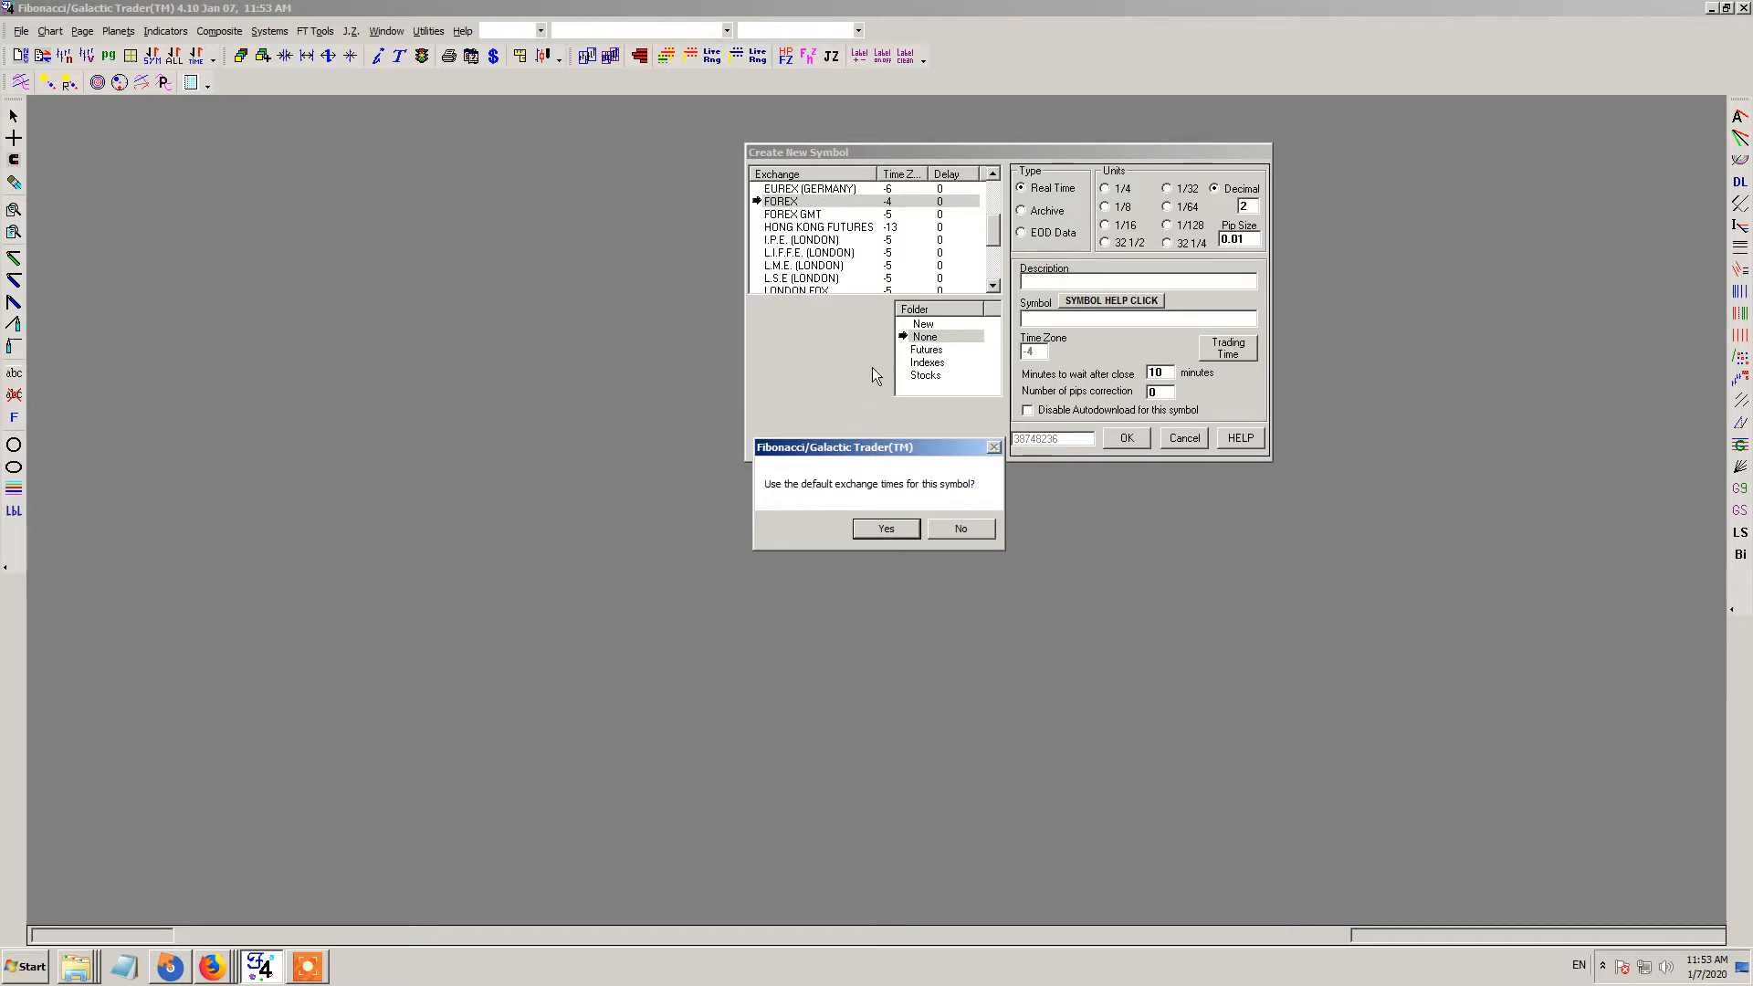
{"action": "left_click", "coordinate": [885, 530]}
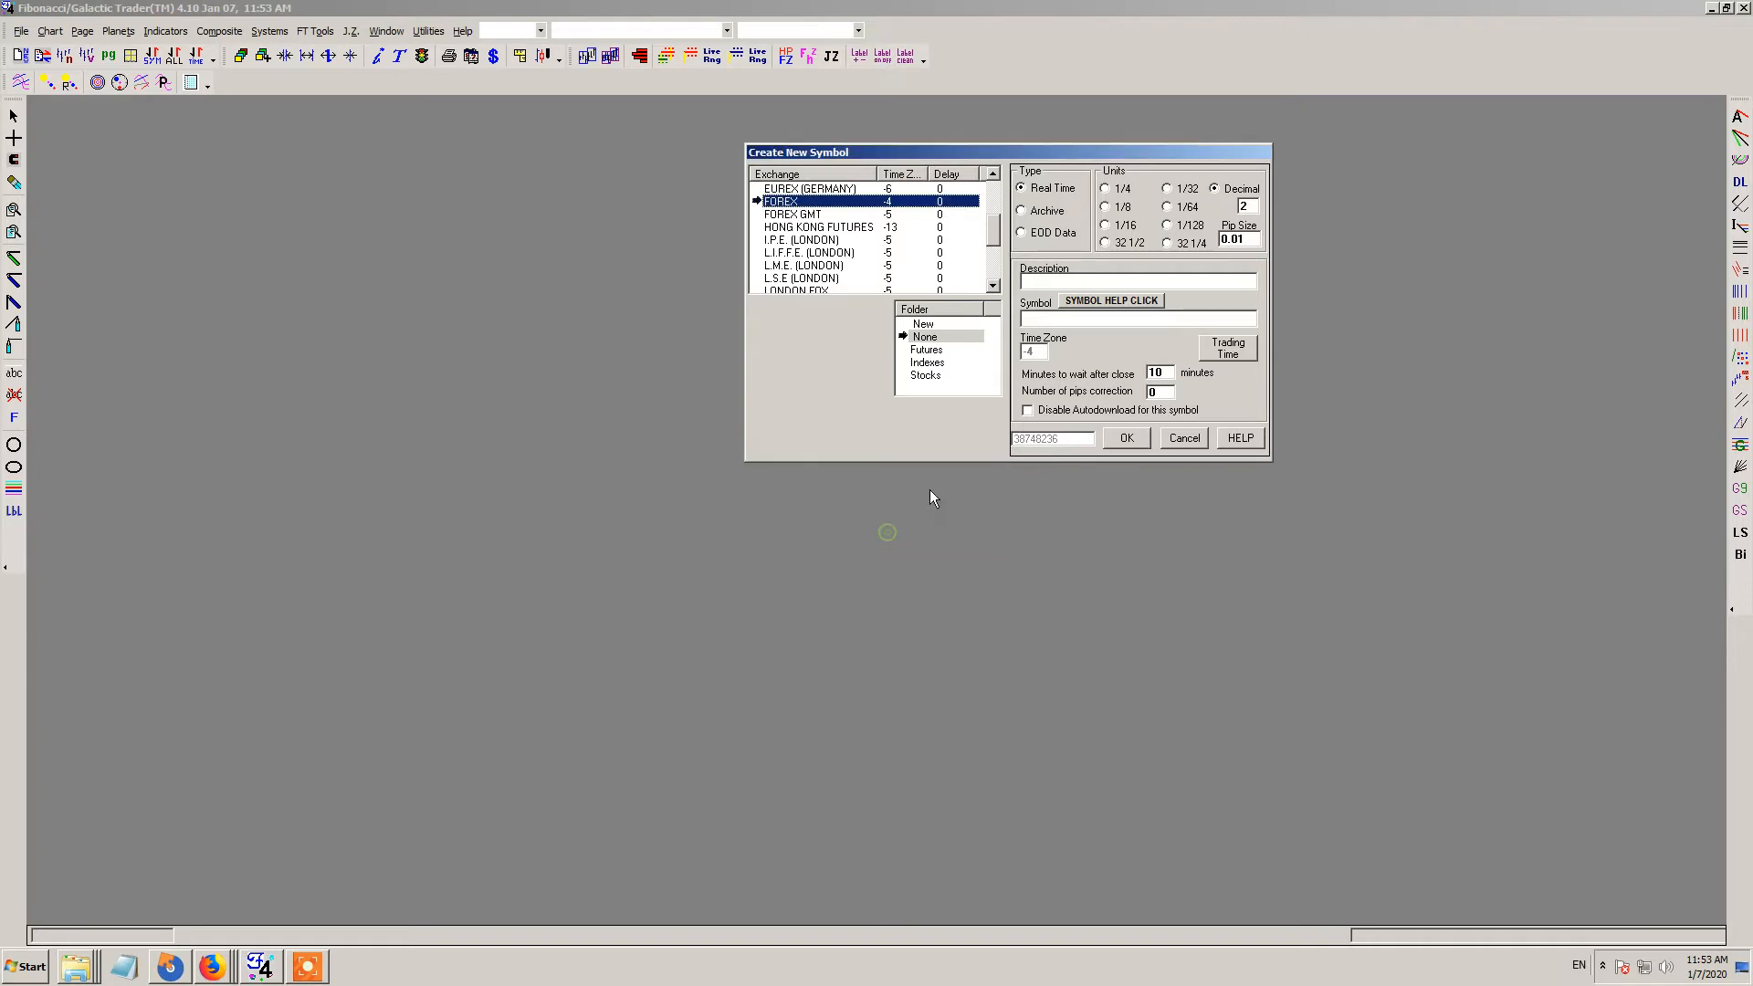
- Enter USOIL as both the description and the symbol of the new symbol
{"action": "left_click", "coordinate": [1039, 281]}
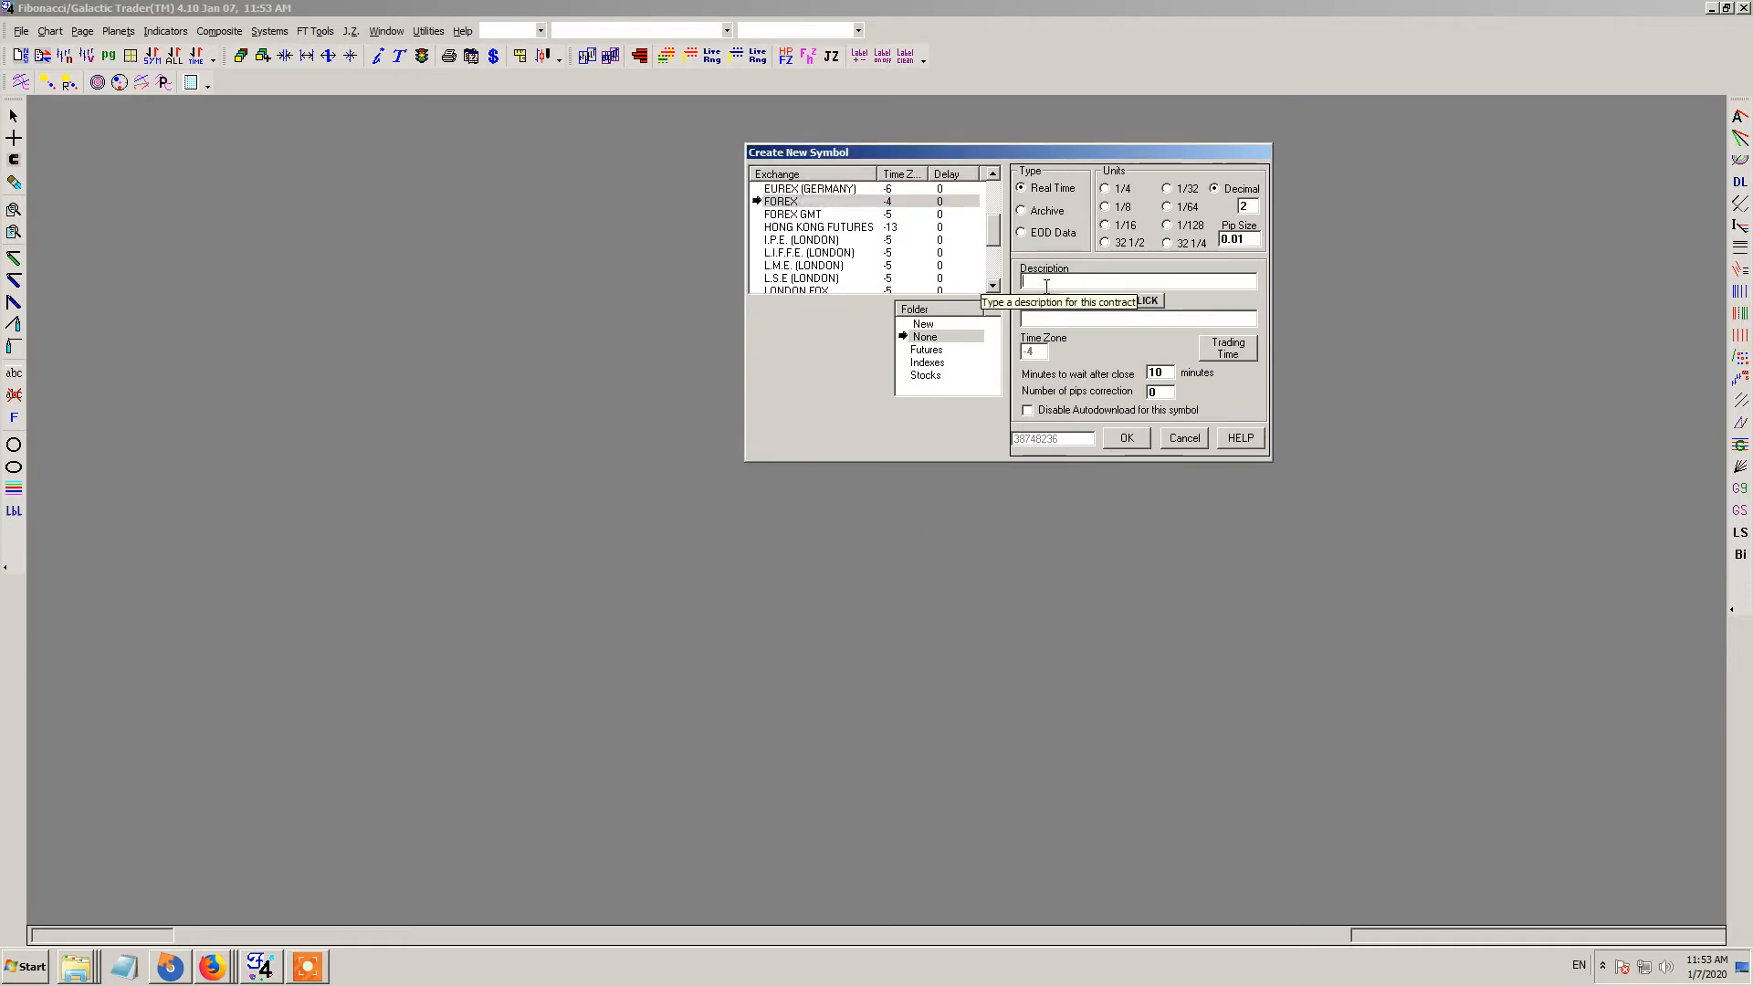
{"action": "type", "text": "USOIL"}
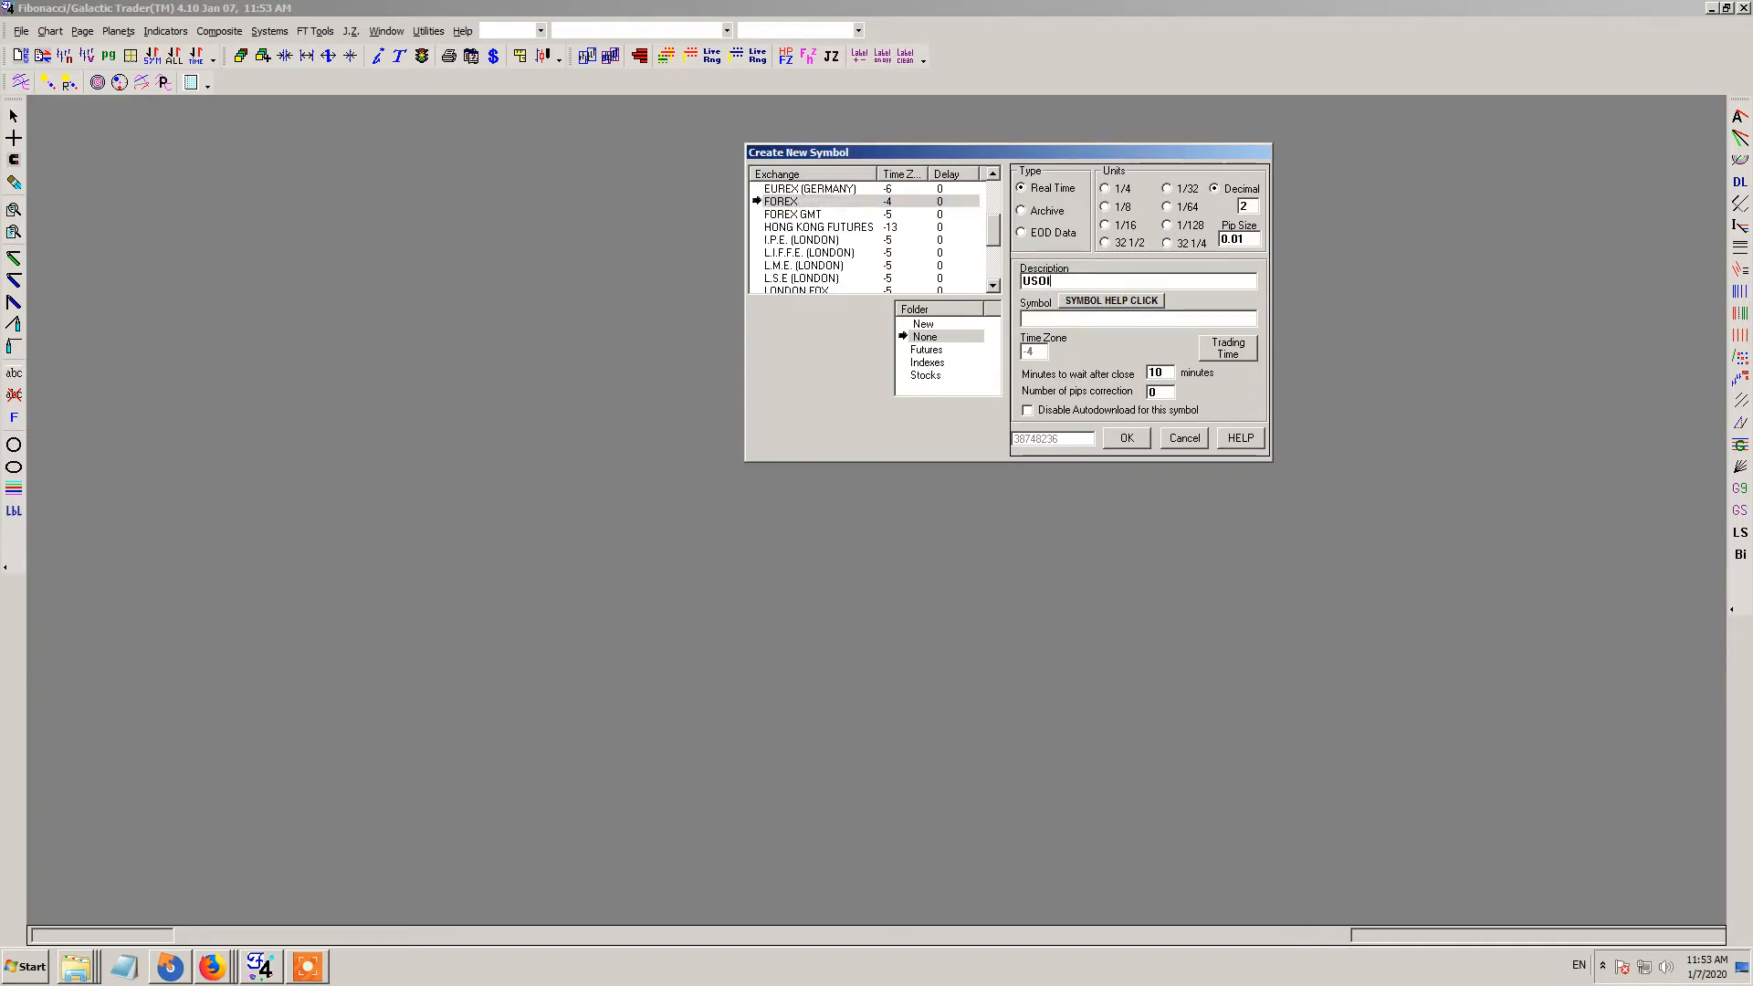
{"action": "left_click", "coordinate": [1047, 322]}
{"action": "type", "text": "USOIL"}
- Examine the valid currency, index, commodity and cryptocurrency symbols in the symbol format help, and close it
{"action": "left_click", "coordinate": [1131, 302]}
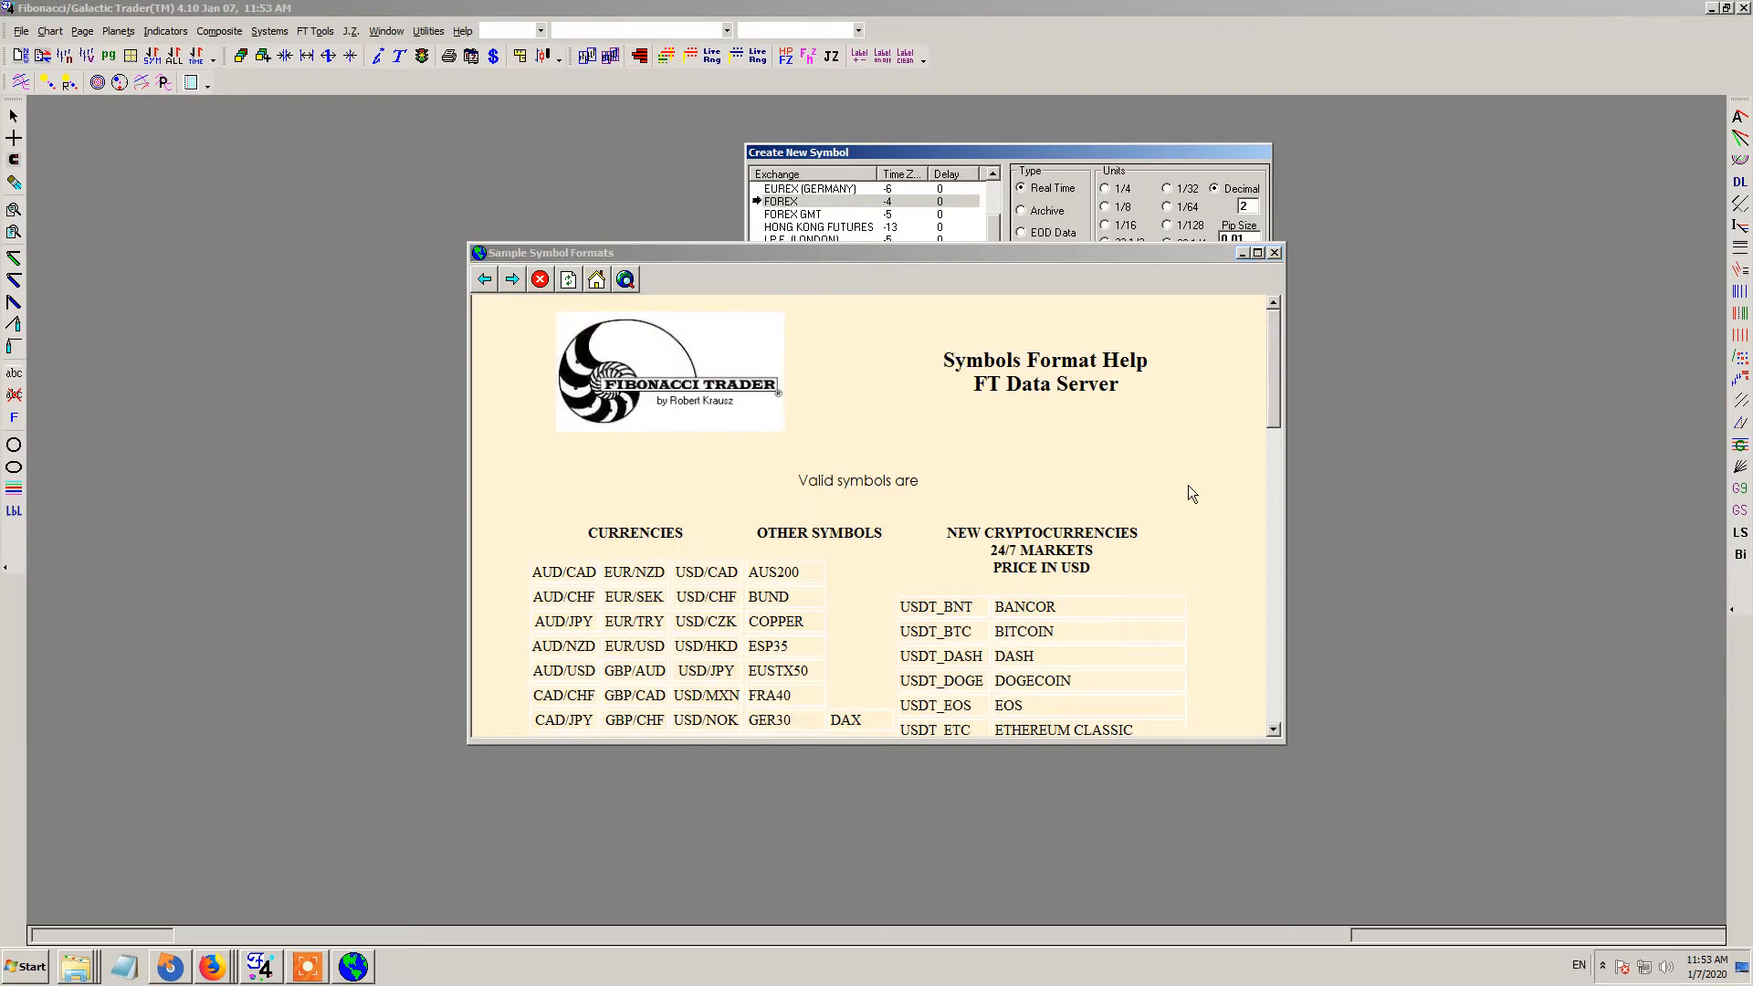
{"action": "left_click_drag", "start_coordinate": [1274, 393], "coordinate": [1266, 447]}
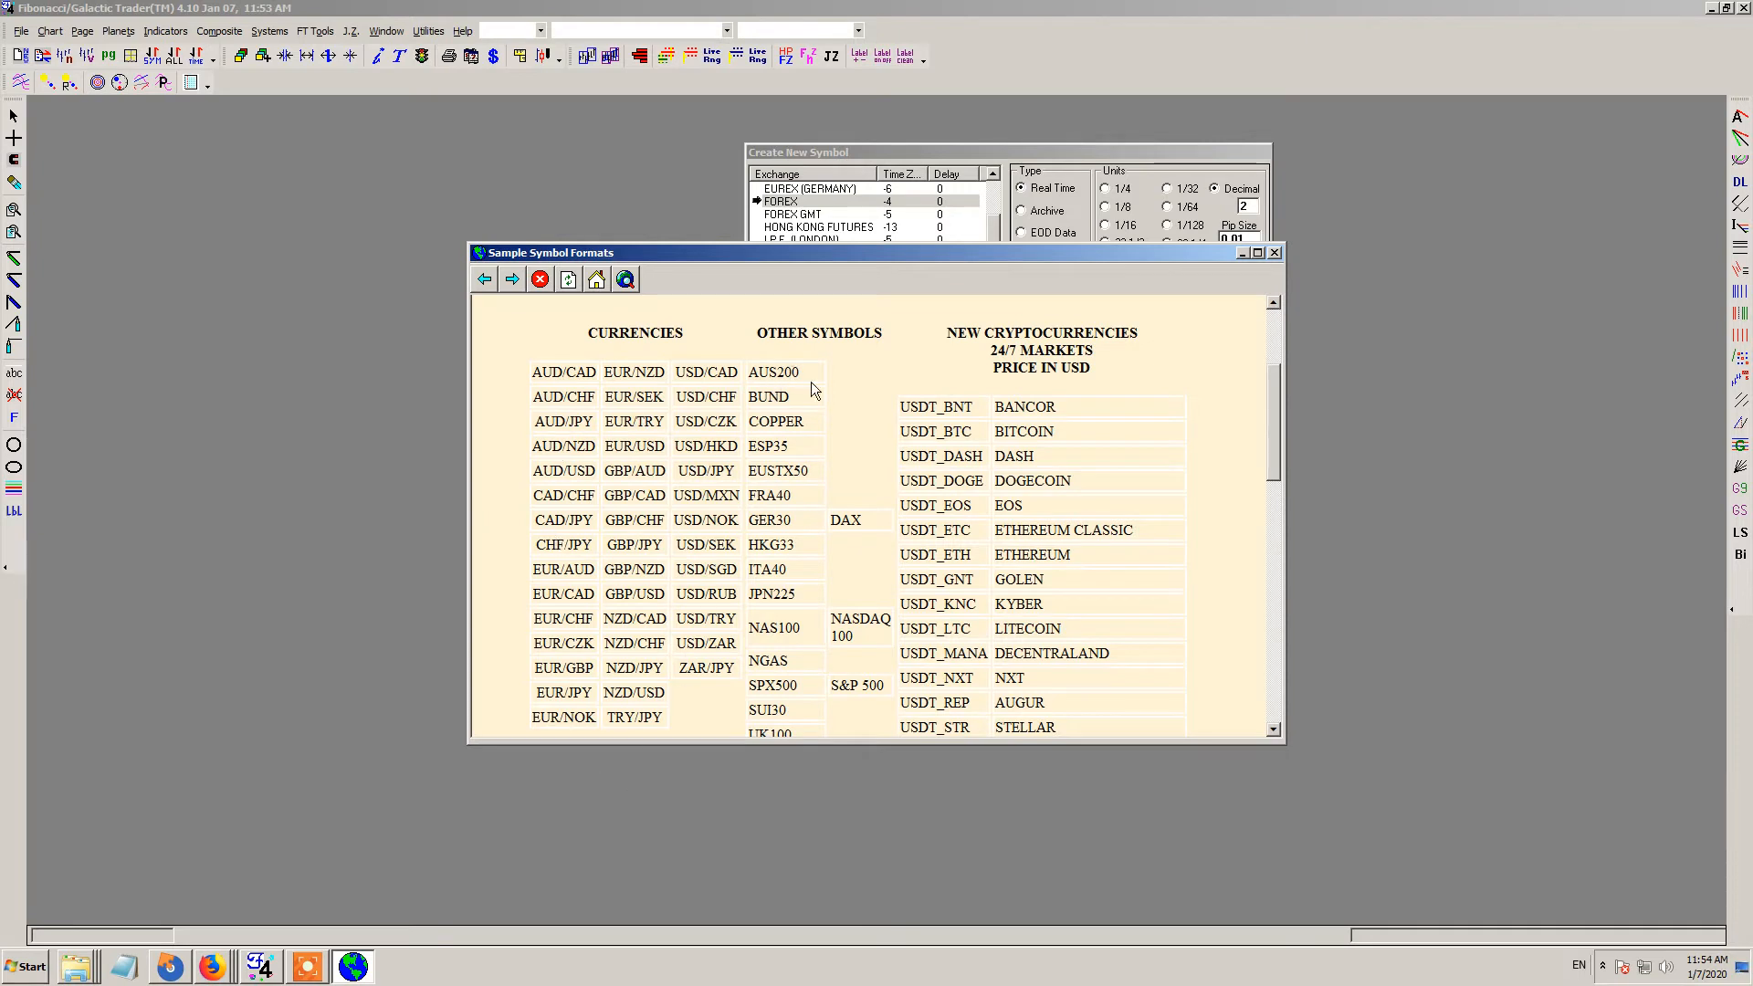
{"action": "scroll", "coordinate": [1274, 441], "scroll_direction": "down", "scroll_amount": 1}
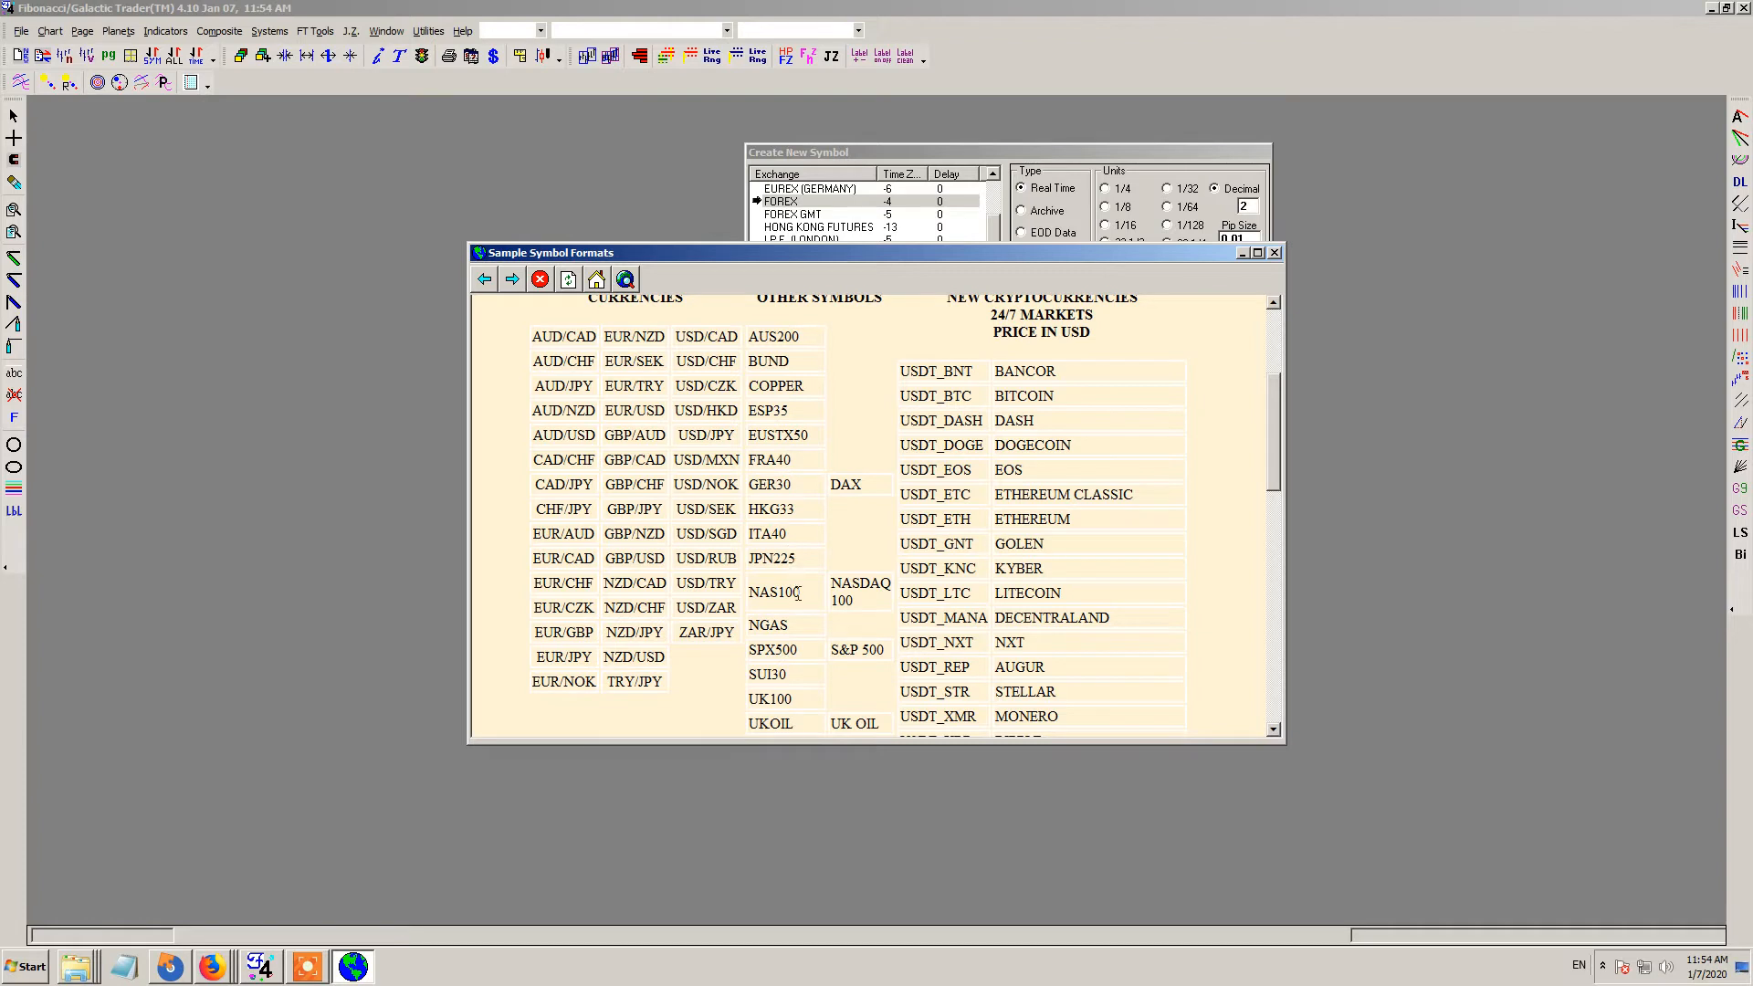
{"action": "scroll", "coordinate": [1274, 470], "scroll_direction": "down", "scroll_amount": 2}
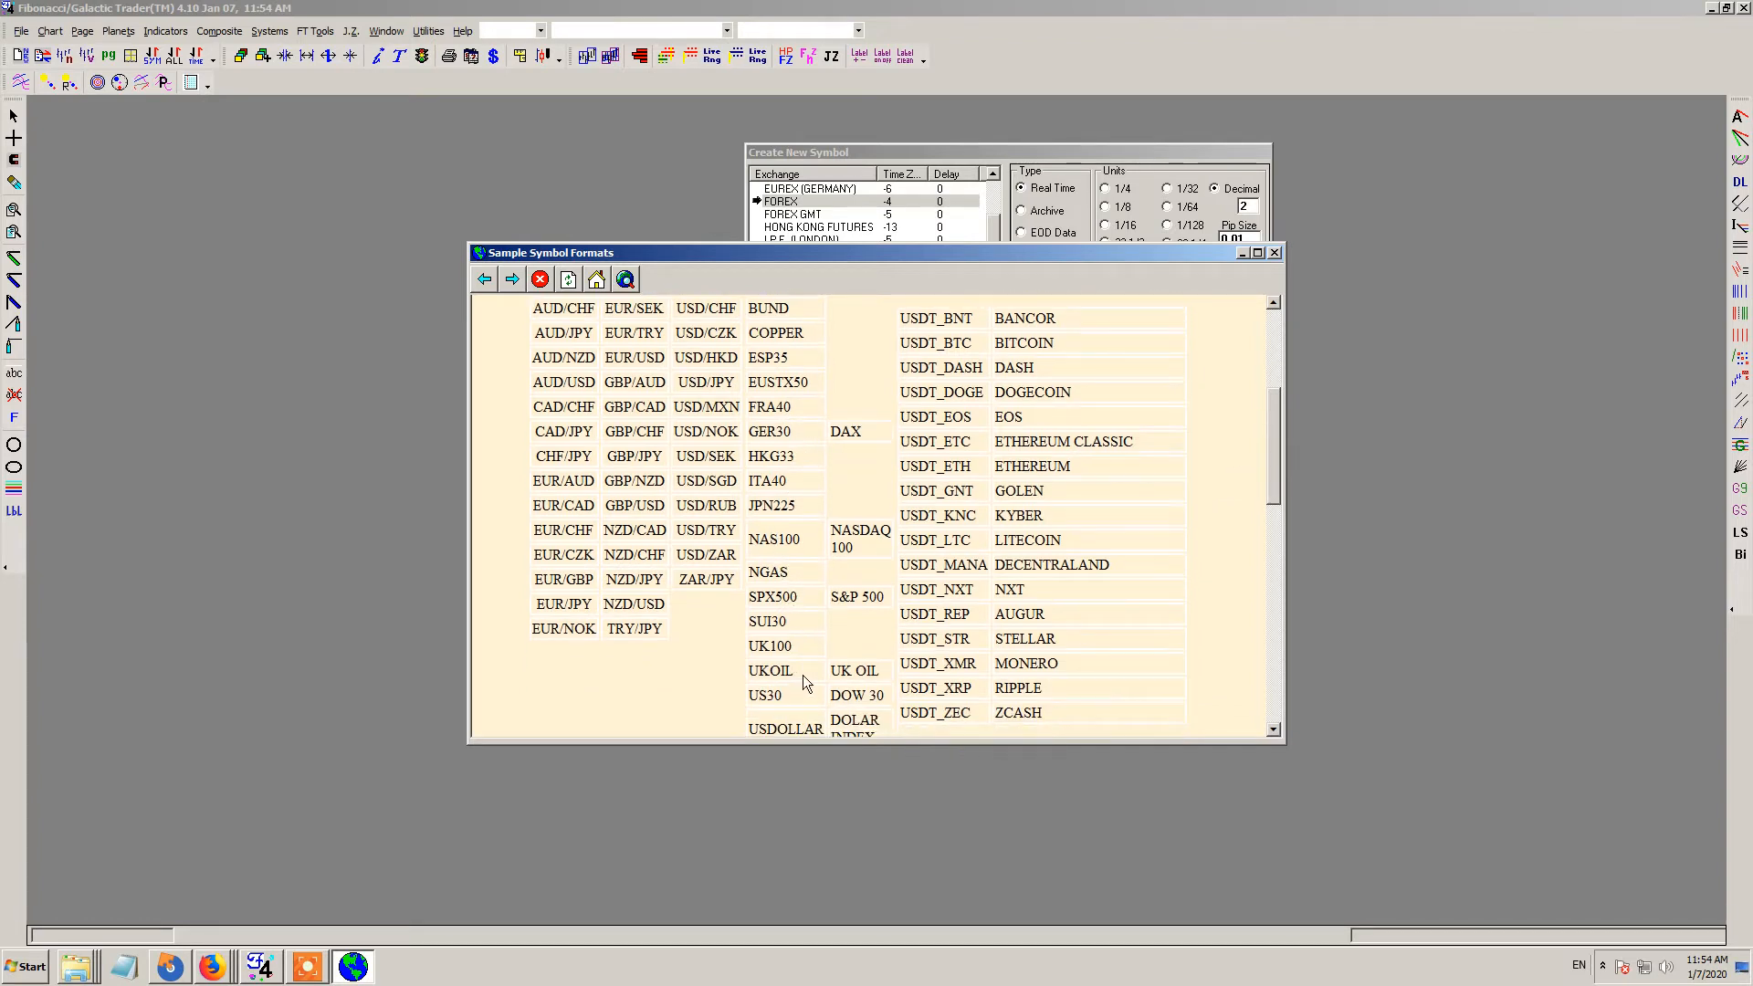
{"action": "double_click", "coordinate": [797, 699]}
{"action": "left_click_drag", "start_coordinate": [804, 672], "coordinate": [784, 681]}
{"action": "left_click", "coordinate": [763, 668]}
{"action": "double_click", "coordinate": [797, 652]}
{"action": "mouse_move", "coordinate": [802, 596]}
{"action": "left_mouse_down"}
{"action": "mouse_move", "coordinate": [771, 624]}
{"action": "mouse_move", "coordinate": [789, 622]}
{"action": "left_mouse_up"}
{"action": "scroll", "coordinate": [770, 647], "scroll_direction": "down", "scroll_amount": 1}
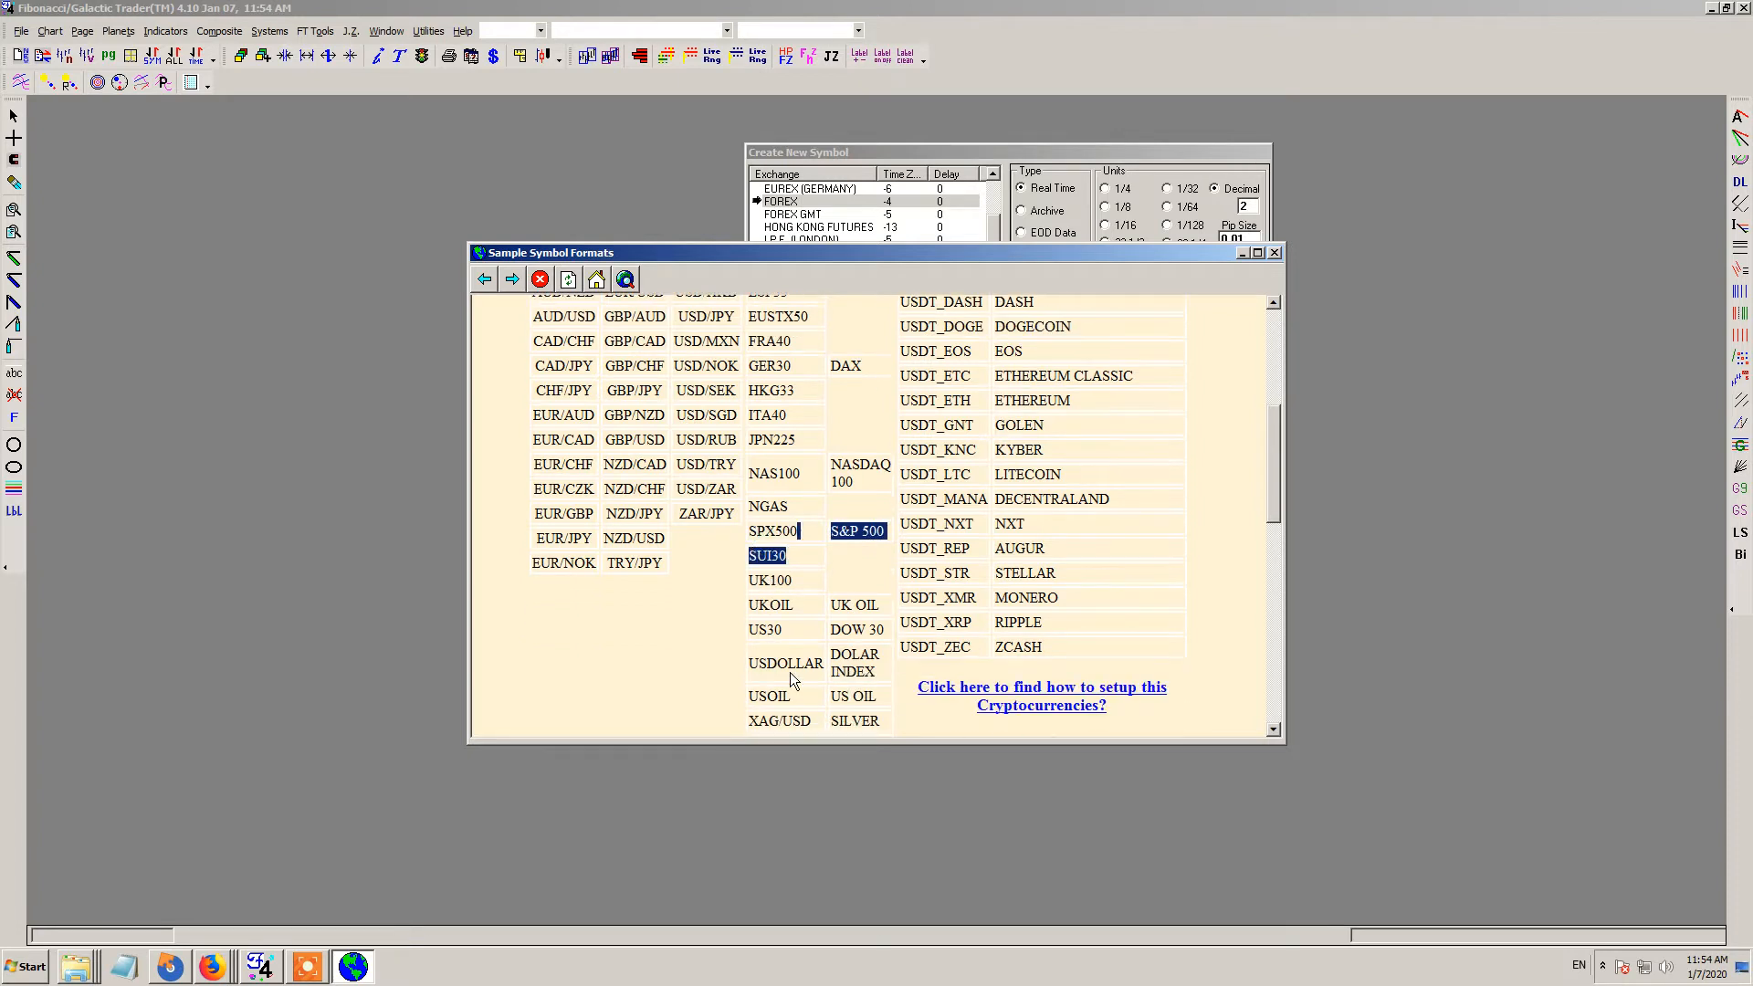
{"action": "scroll", "coordinate": [785, 696], "scroll_direction": "down", "scroll_amount": 1}
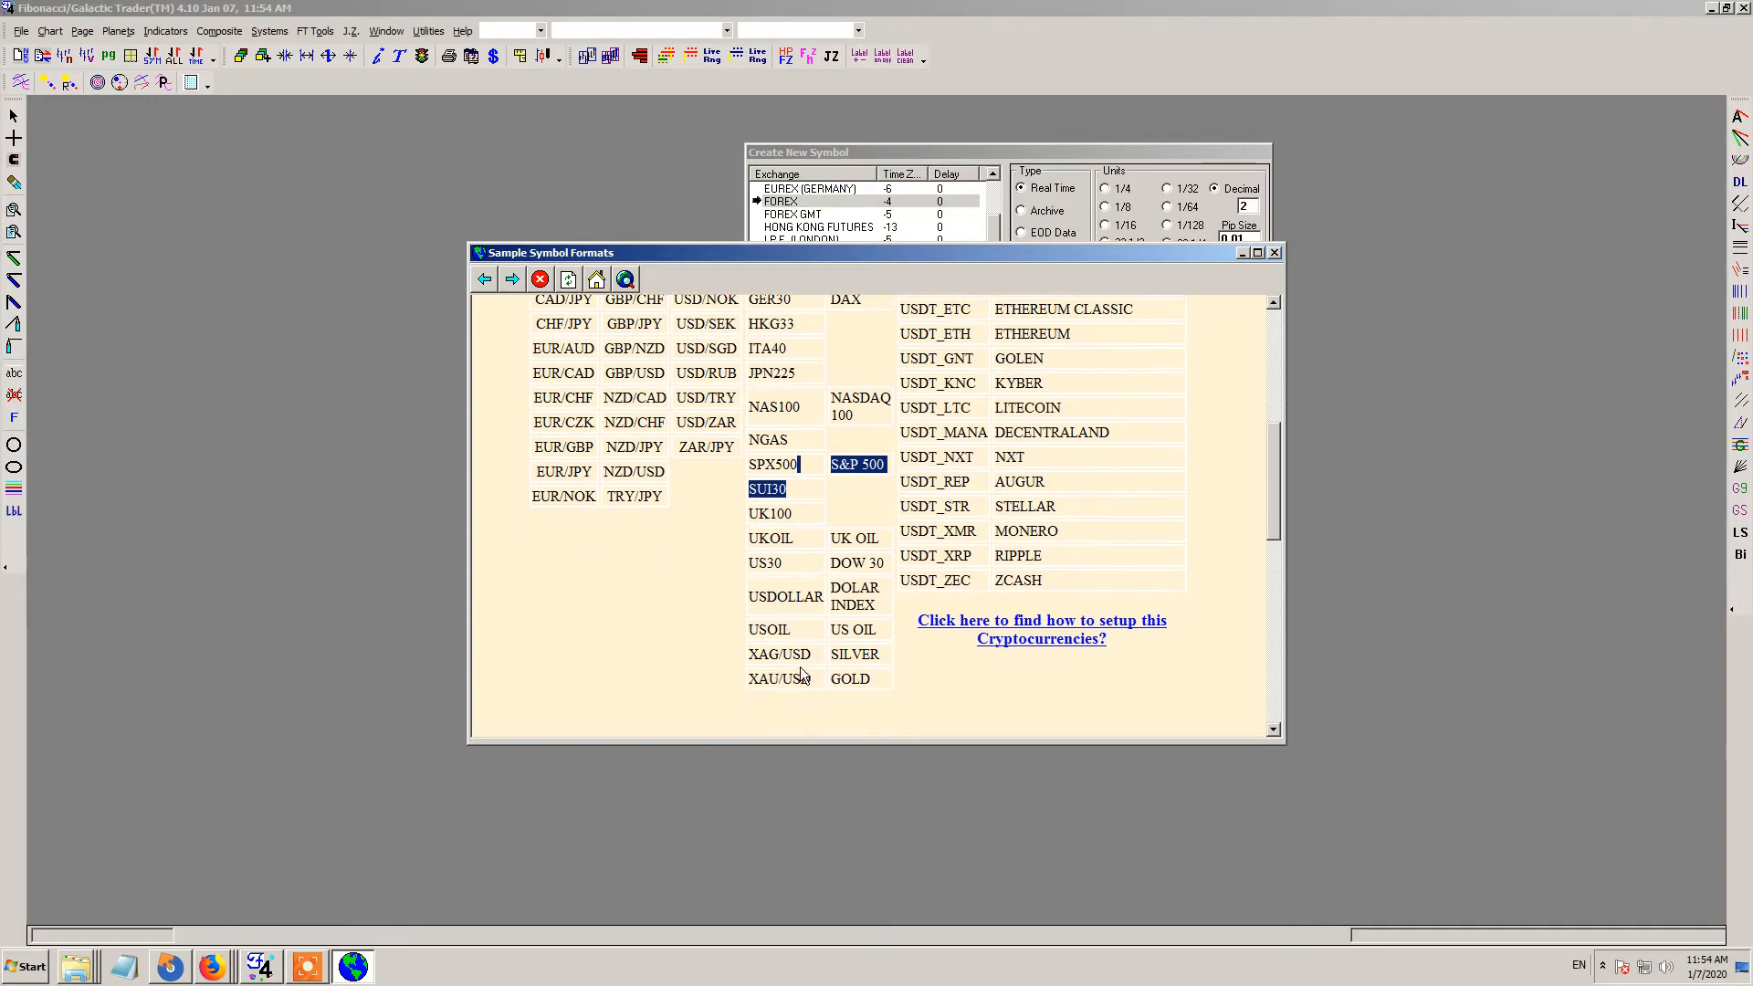
{"action": "double_click", "coordinate": [811, 654]}
{"action": "left_click", "coordinate": [796, 678]}
{"action": "left_click_drag", "start_coordinate": [793, 630], "coordinate": [761, 631]}
{"action": "scroll", "coordinate": [804, 614], "scroll_direction": "up", "scroll_amount": 1}
{"action": "scroll", "coordinate": [803, 614], "scroll_direction": "up", "scroll_amount": 4}
{"action": "scroll", "coordinate": [803, 613], "scroll_direction": "down", "scroll_amount": 2}
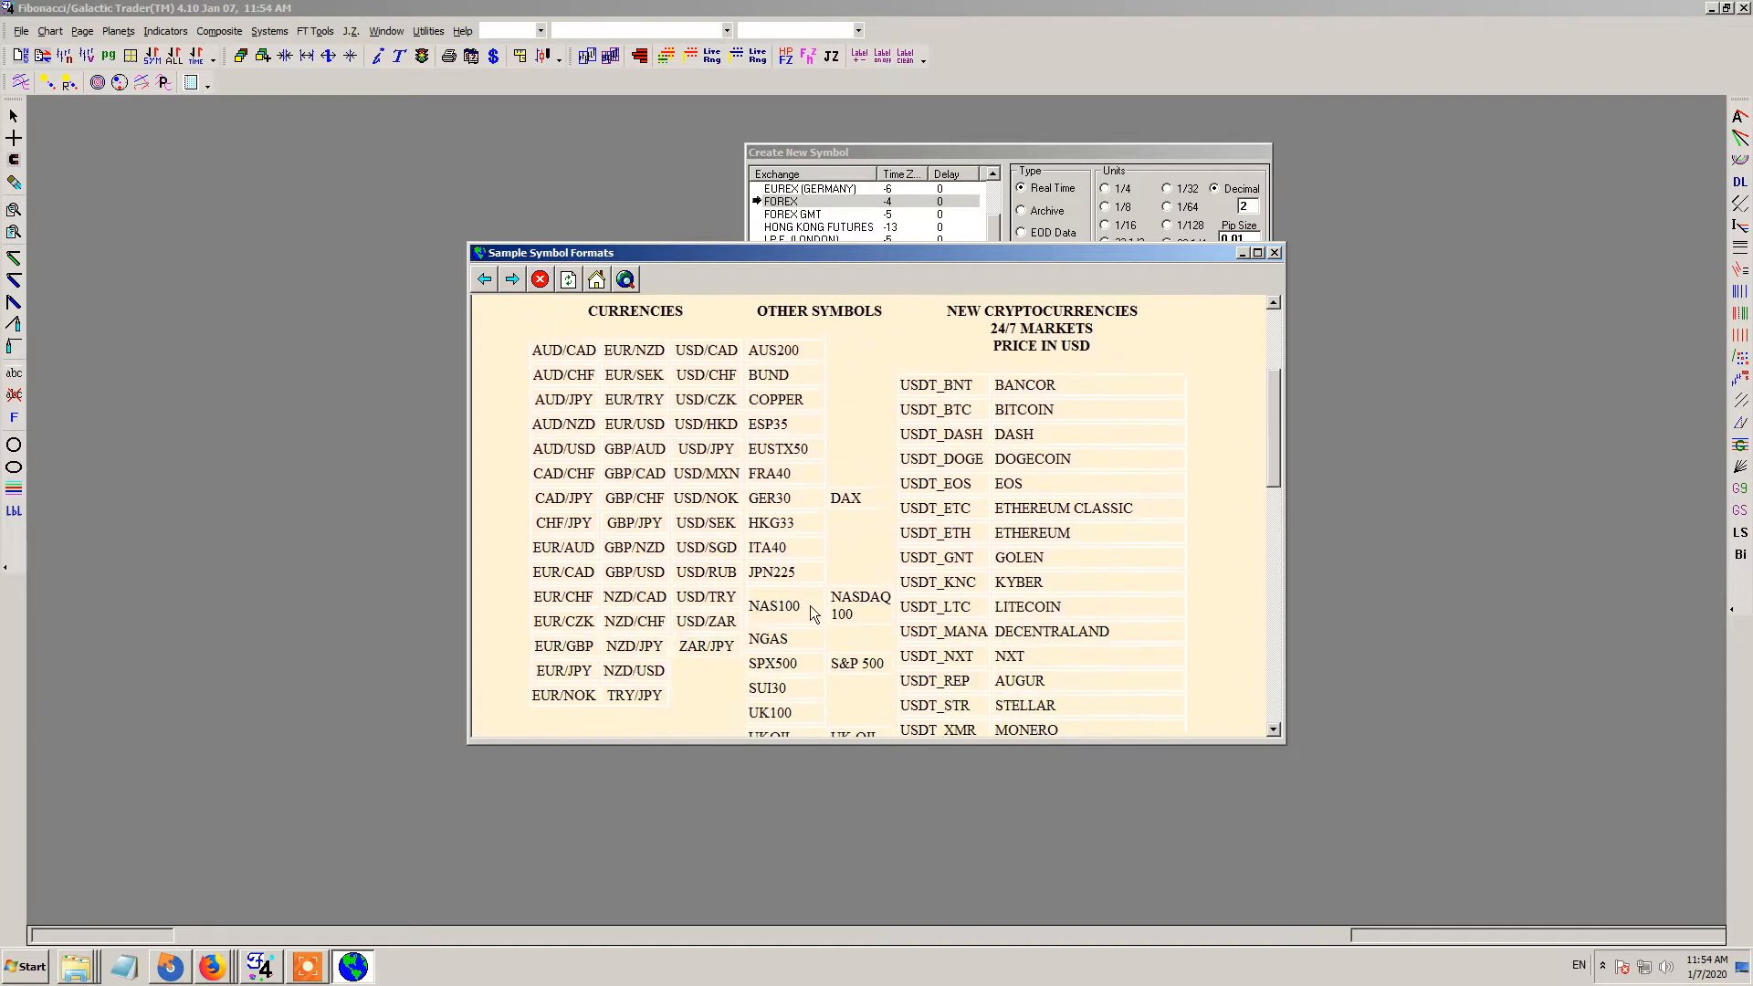
{"action": "scroll", "coordinate": [966, 509], "scroll_direction": "down", "scroll_amount": 1}
{"action": "scroll", "coordinate": [959, 381], "scroll_direction": "up", "scroll_amount": 1}
{"action": "scroll", "coordinate": [955, 504], "scroll_direction": "down", "scroll_amount": 2}
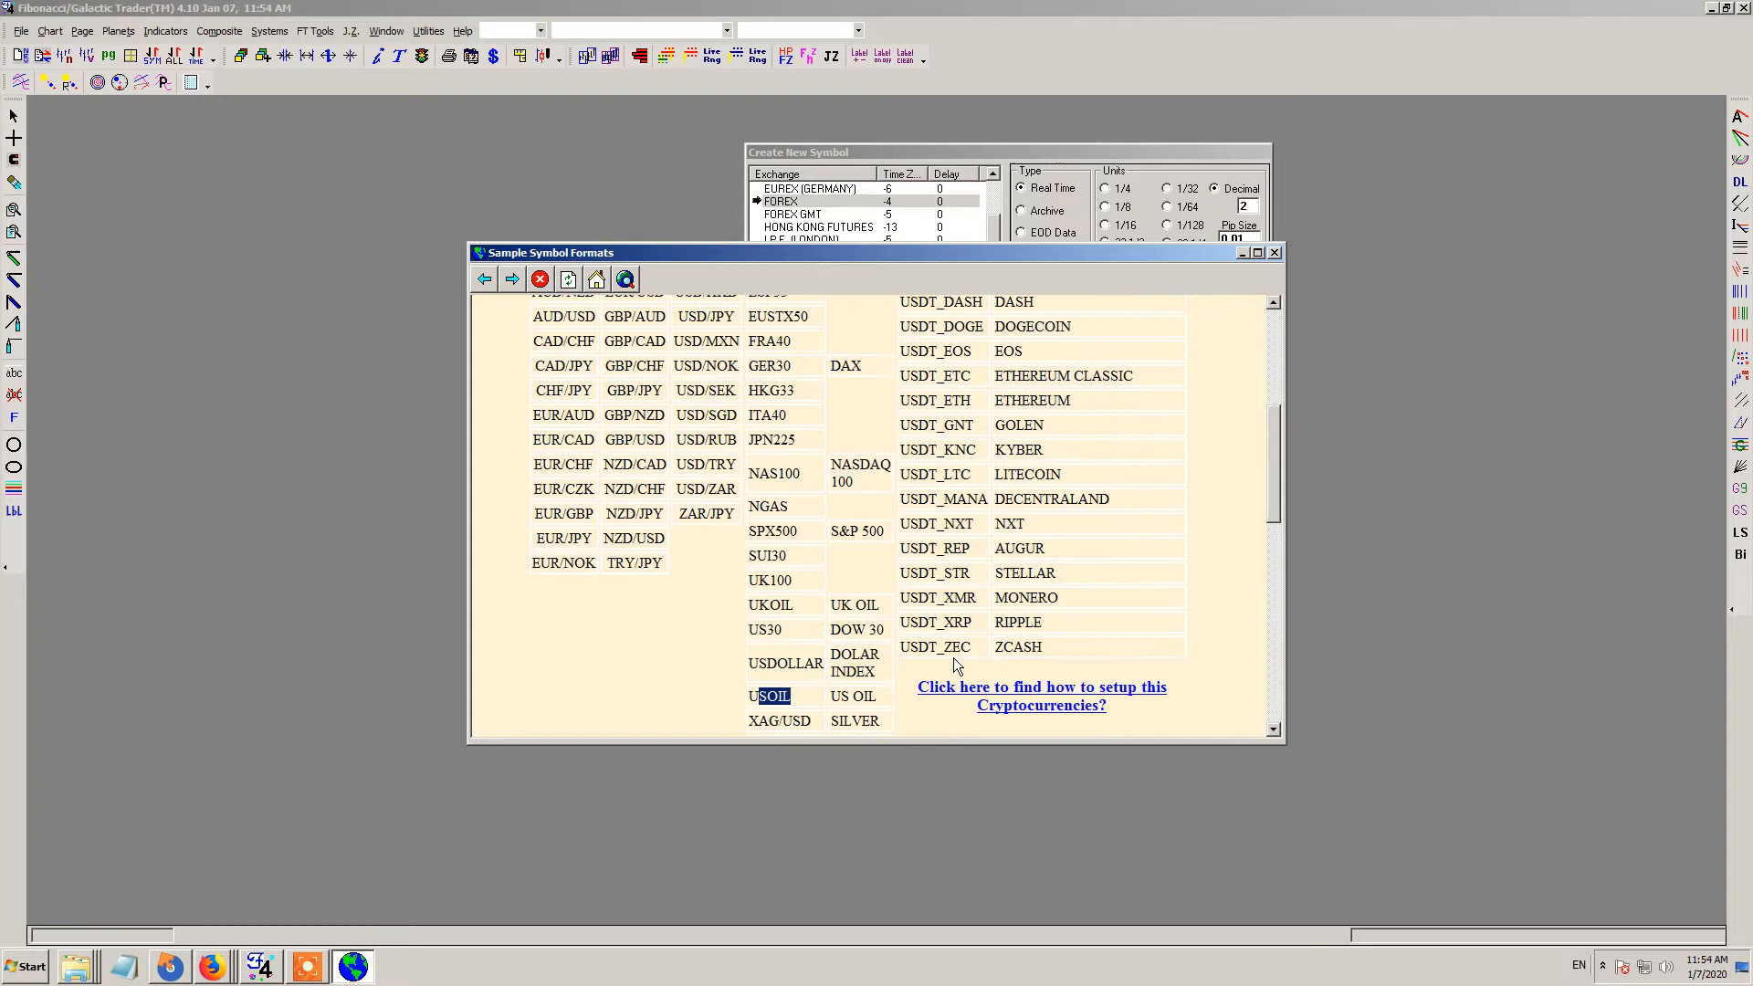
{"action": "scroll", "coordinate": [937, 542], "scroll_direction": "up", "scroll_amount": 2}
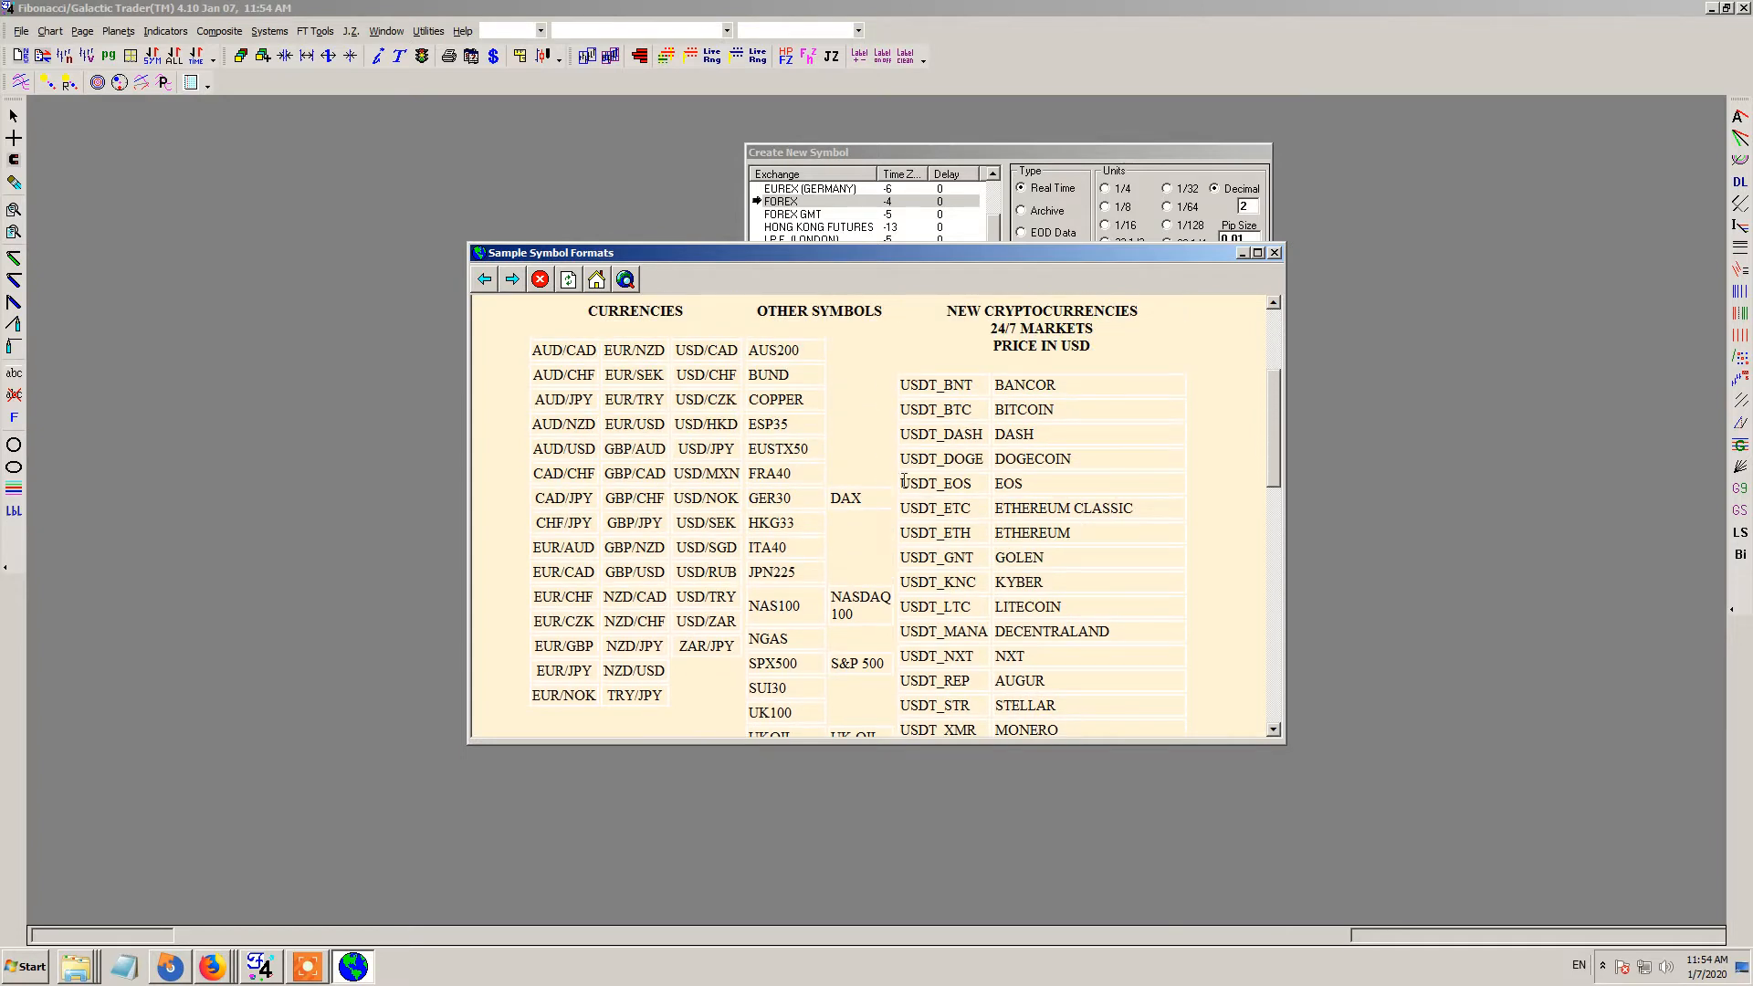
{"action": "double_click", "coordinate": [905, 481]}
{"action": "left_click", "coordinate": [950, 451]}
{"action": "left_click_drag", "start_coordinate": [758, 447], "coordinate": [794, 448]}
{"action": "left_click", "coordinate": [654, 523]}
{"action": "left_click_drag", "start_coordinate": [526, 348], "coordinate": [704, 571]}
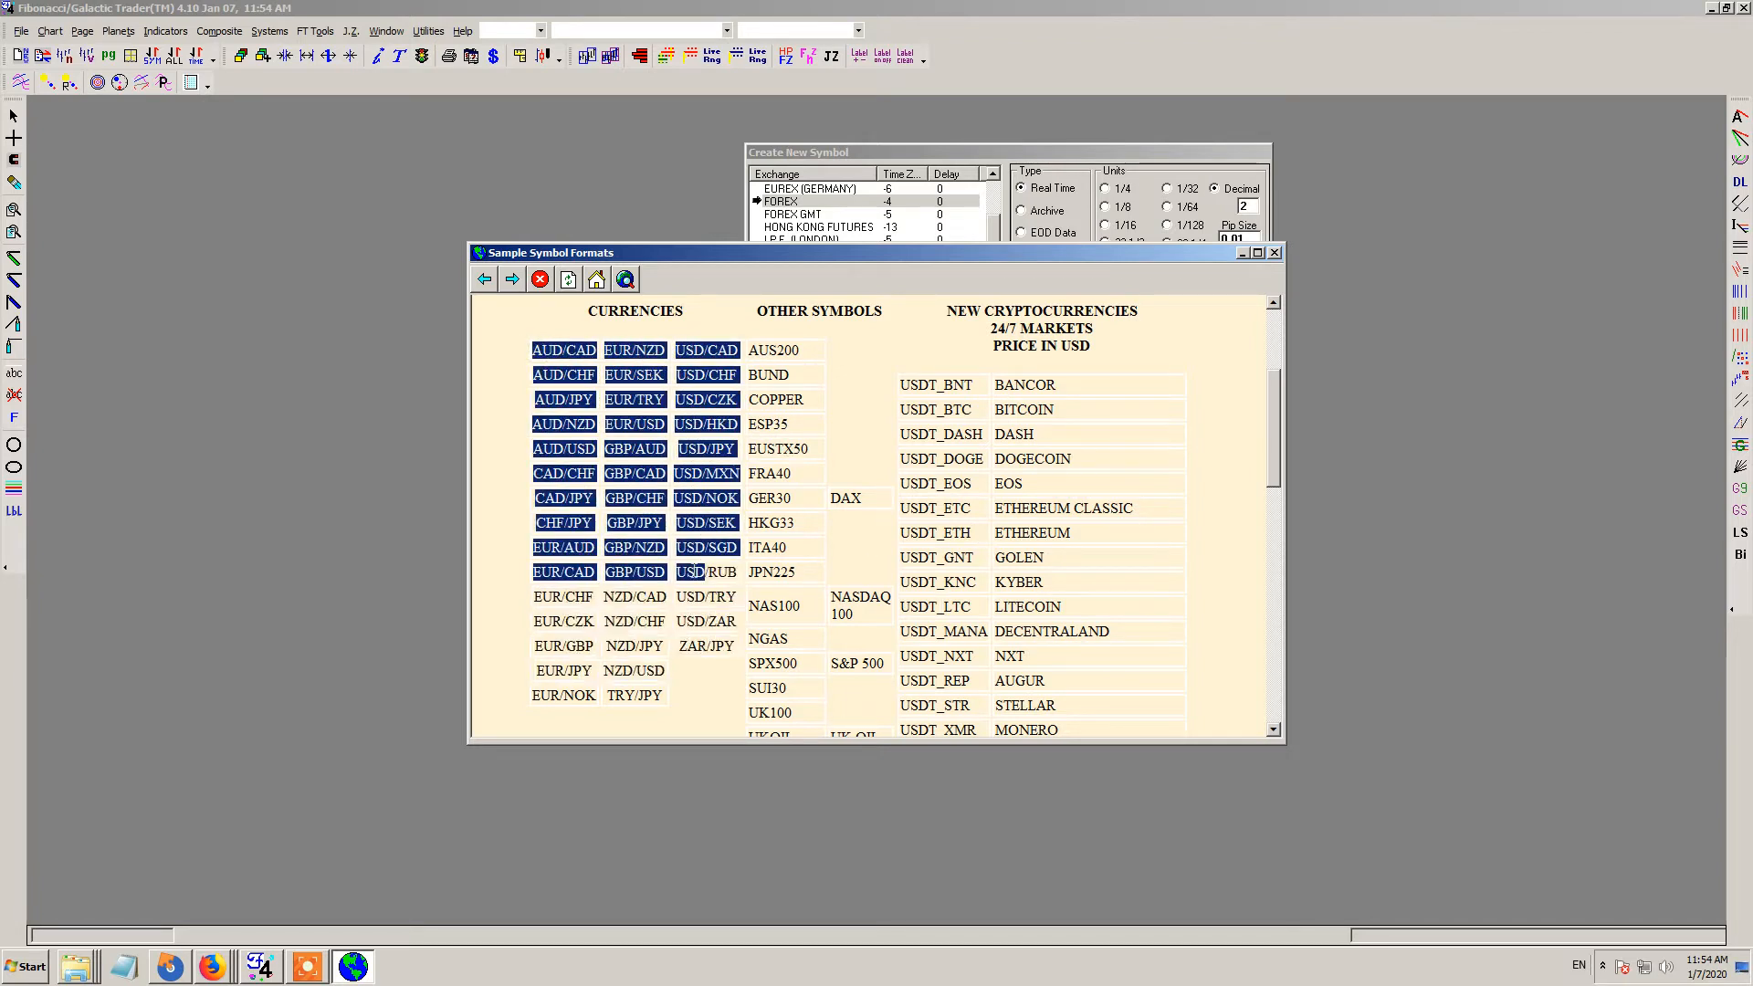
{"action": "left_click", "coordinate": [1275, 253]}
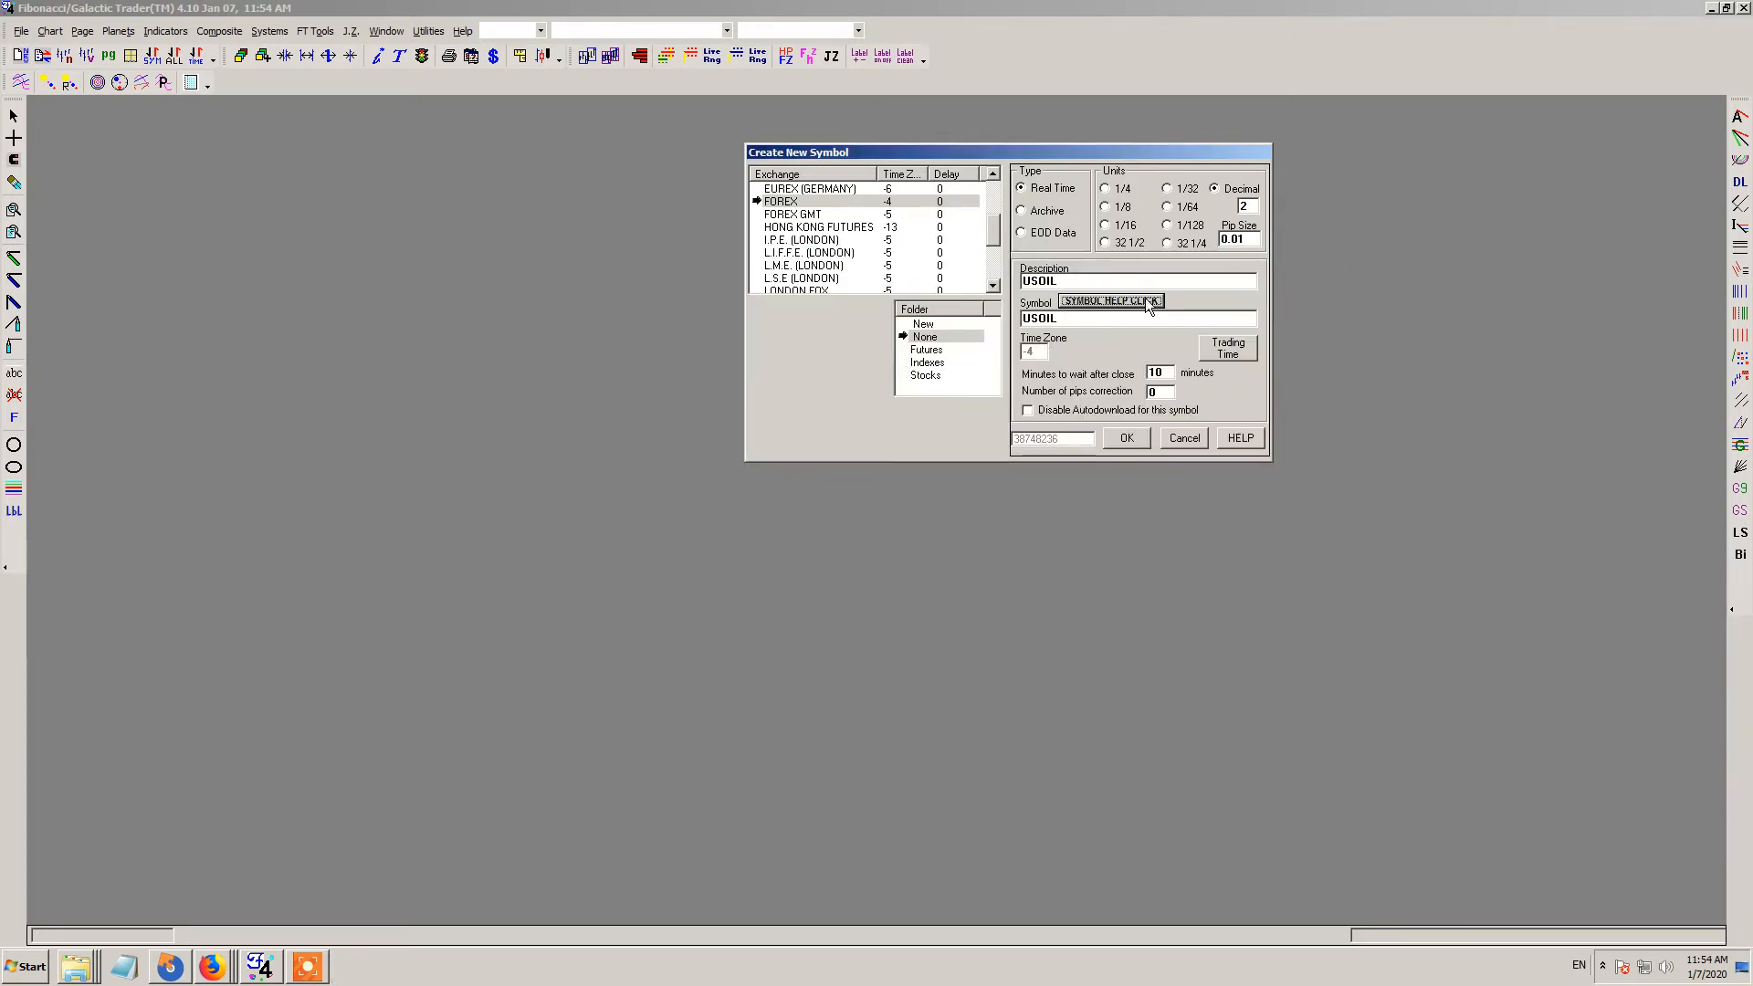
- Review and accept the USOIL symbol's trading times, and check its pip size
{"action": "left_click", "coordinate": [1229, 352]}
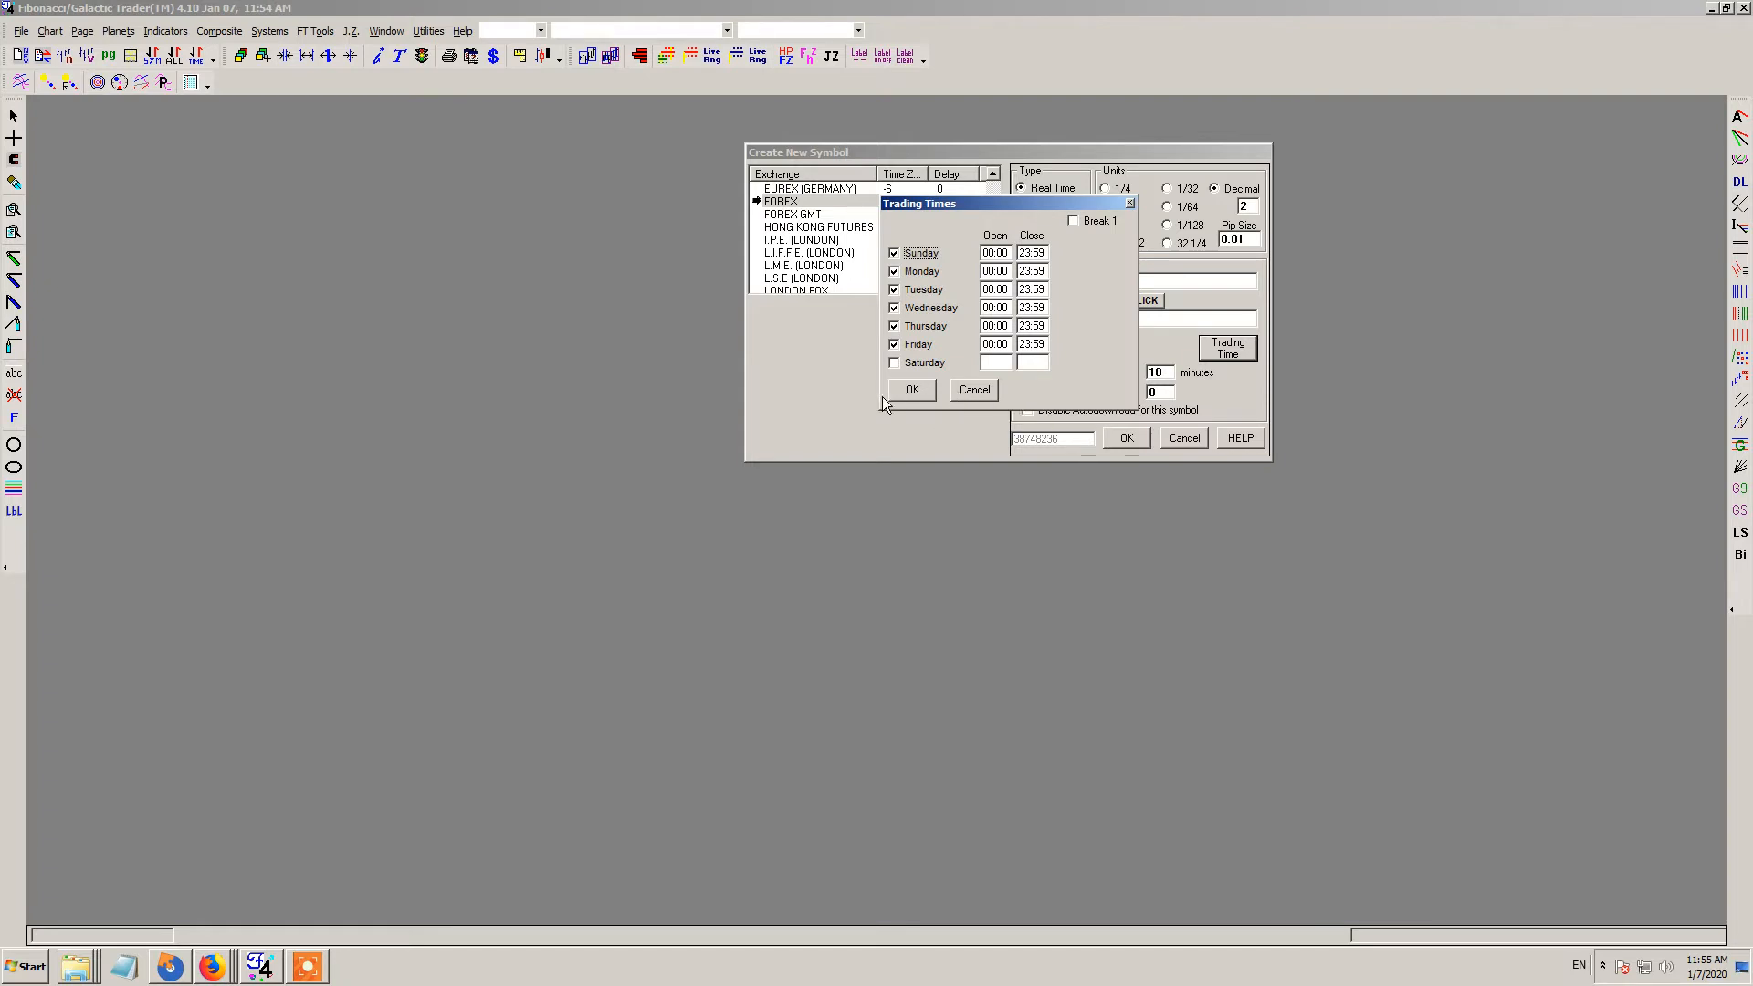
{"action": "left_click", "coordinate": [913, 388]}
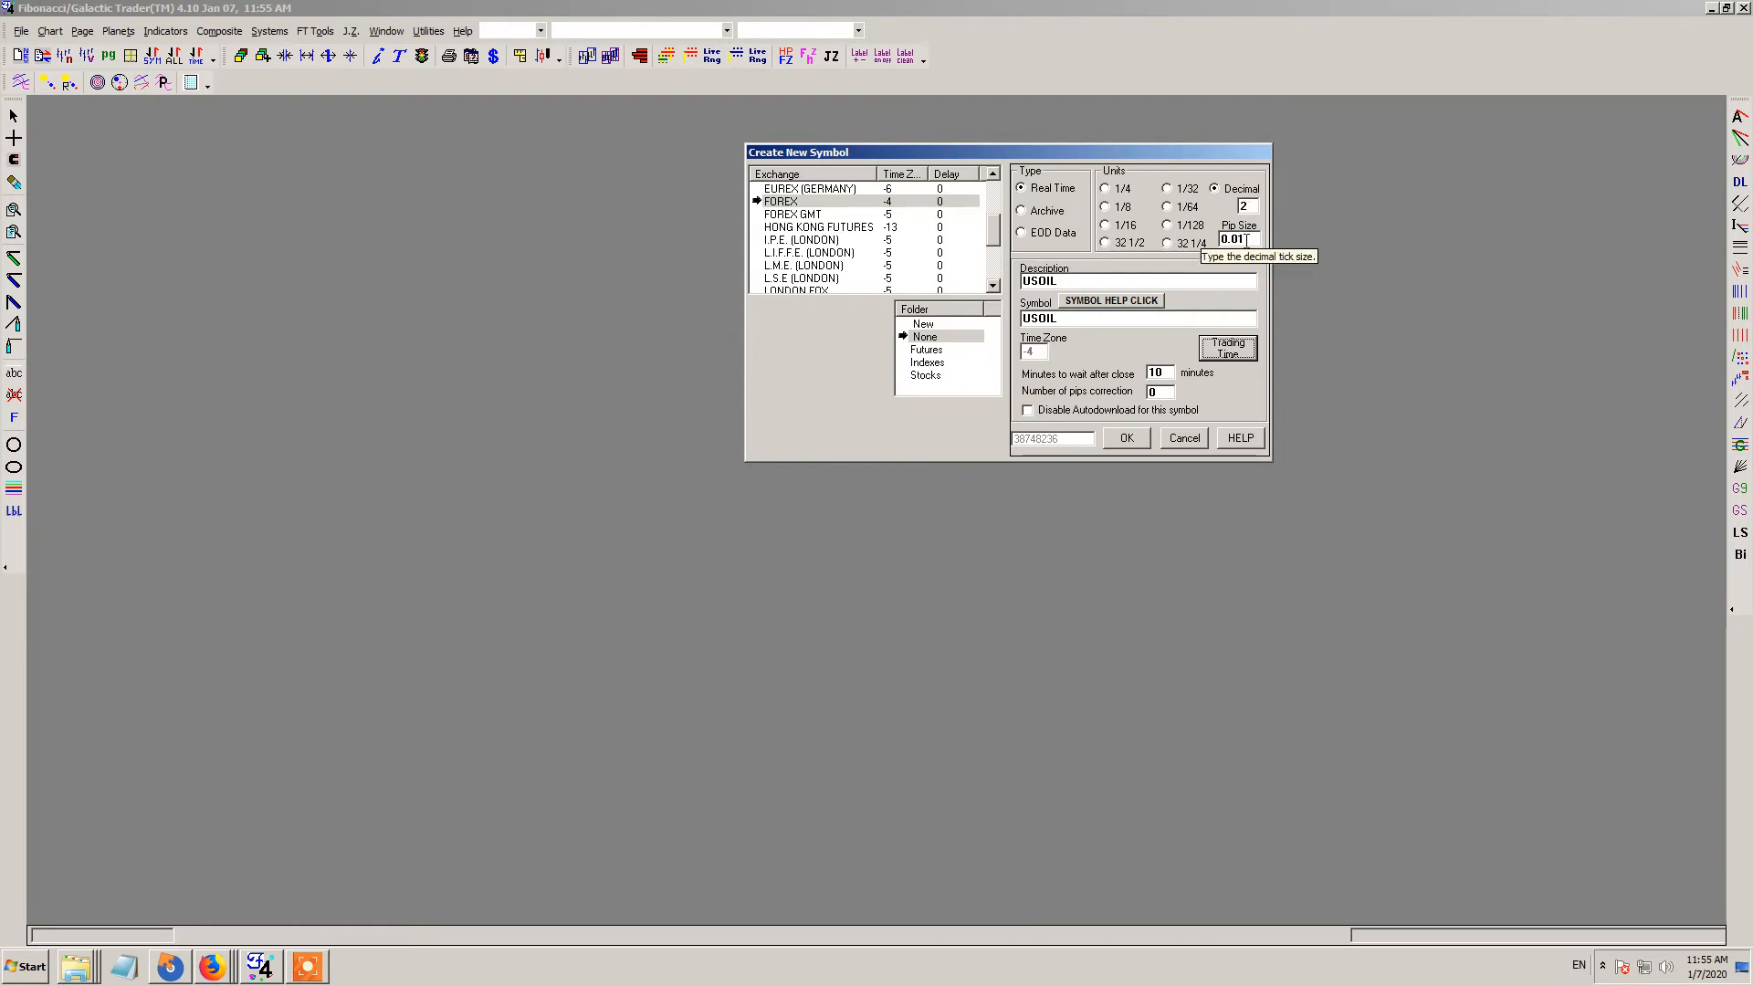
{"action": "left_click_drag", "start_coordinate": [1242, 239], "coordinate": [1234, 245]}
{"action": "left_click", "coordinate": [1253, 241]}
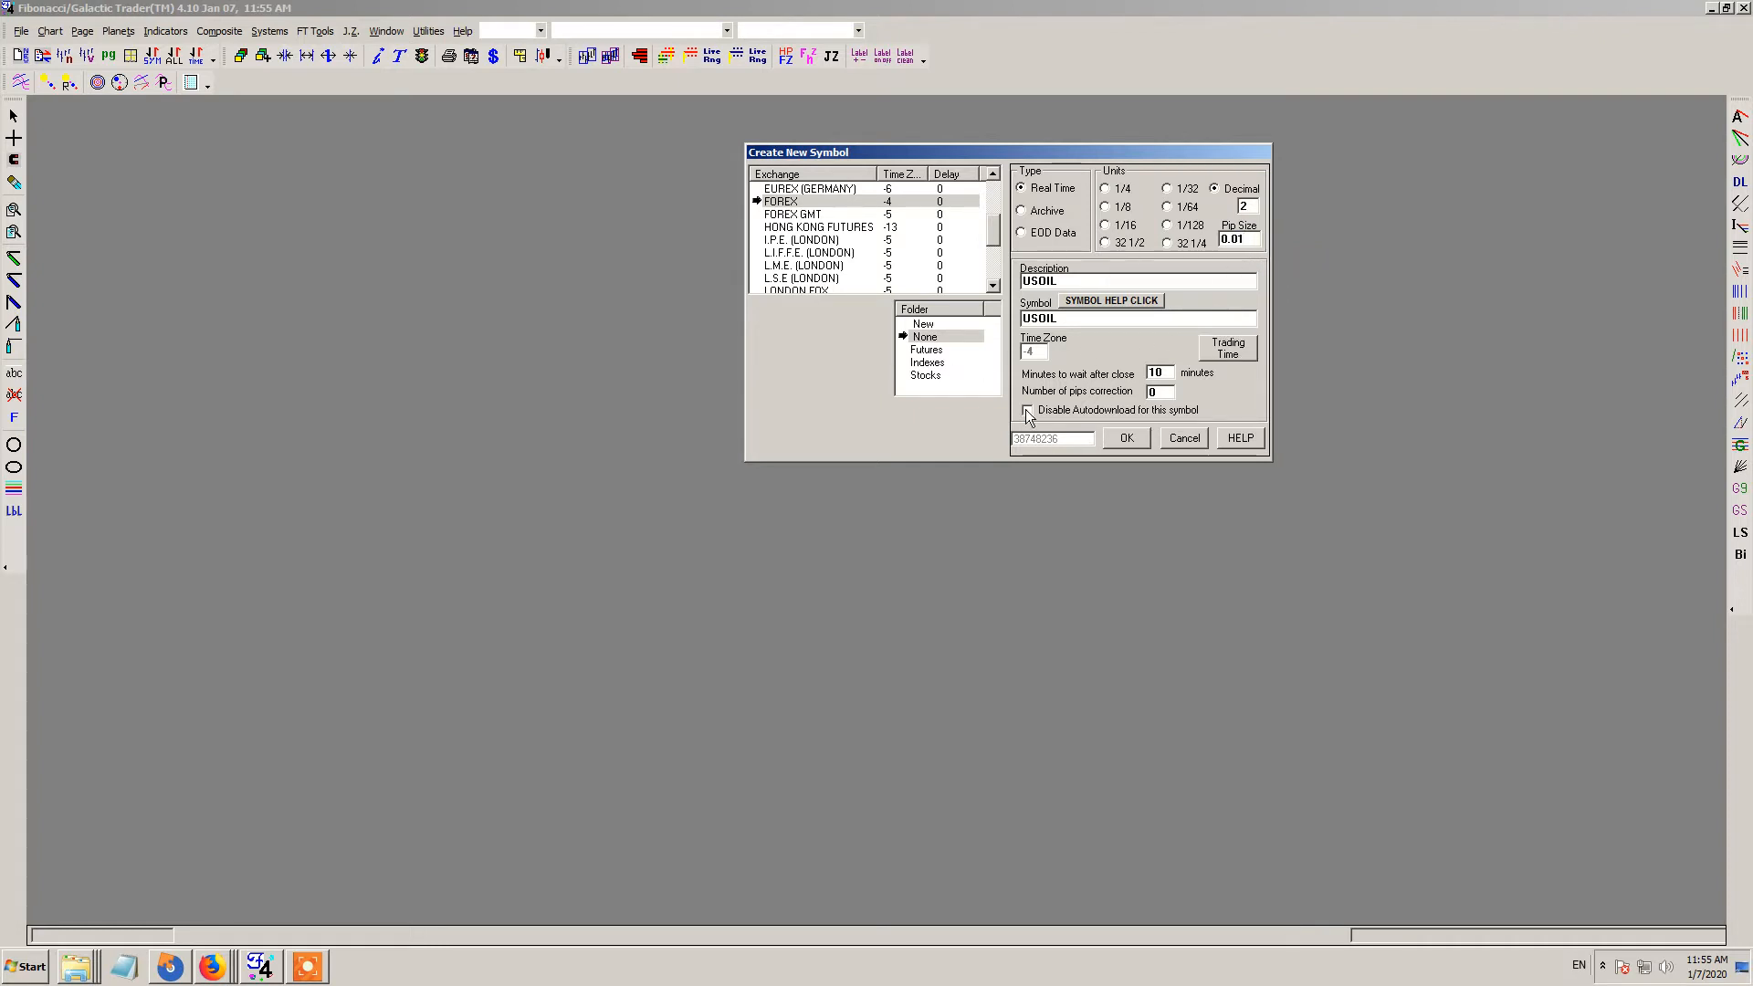
- Save the new USOIL symbol, start a new chart, and select USOIL from the real-time symbols
{"action": "left_click", "coordinate": [1132, 438]}
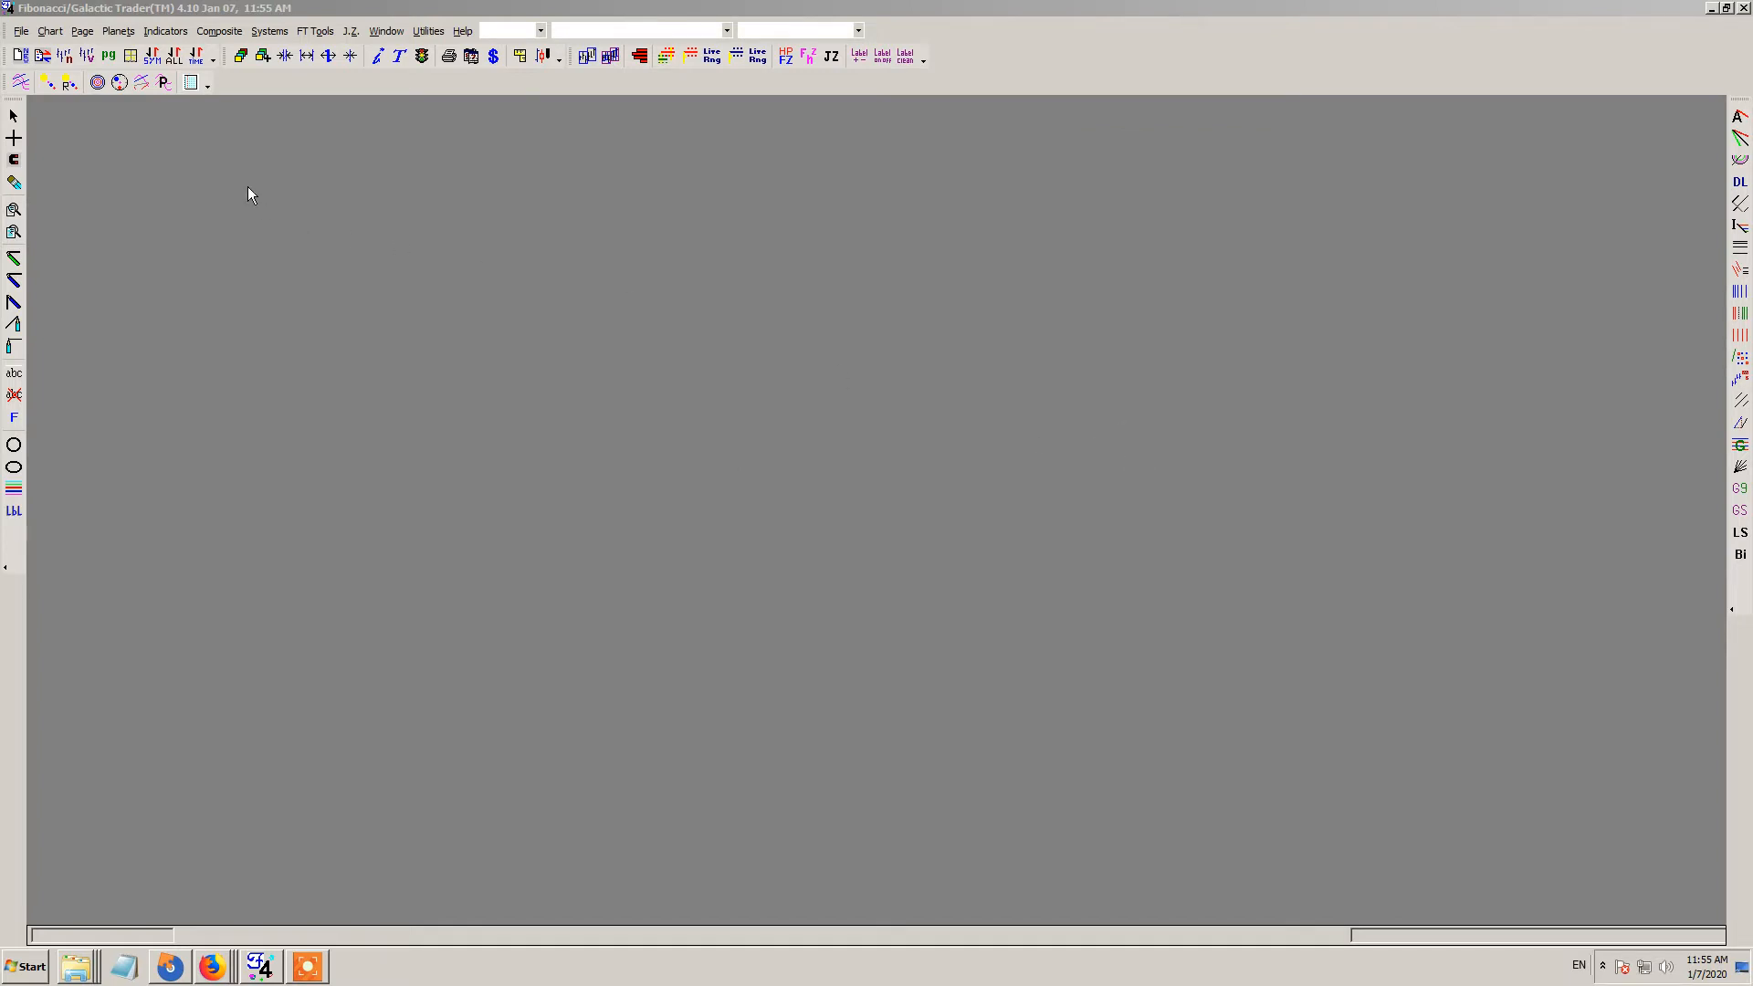
{"action": "left_click", "coordinate": [65, 59]}
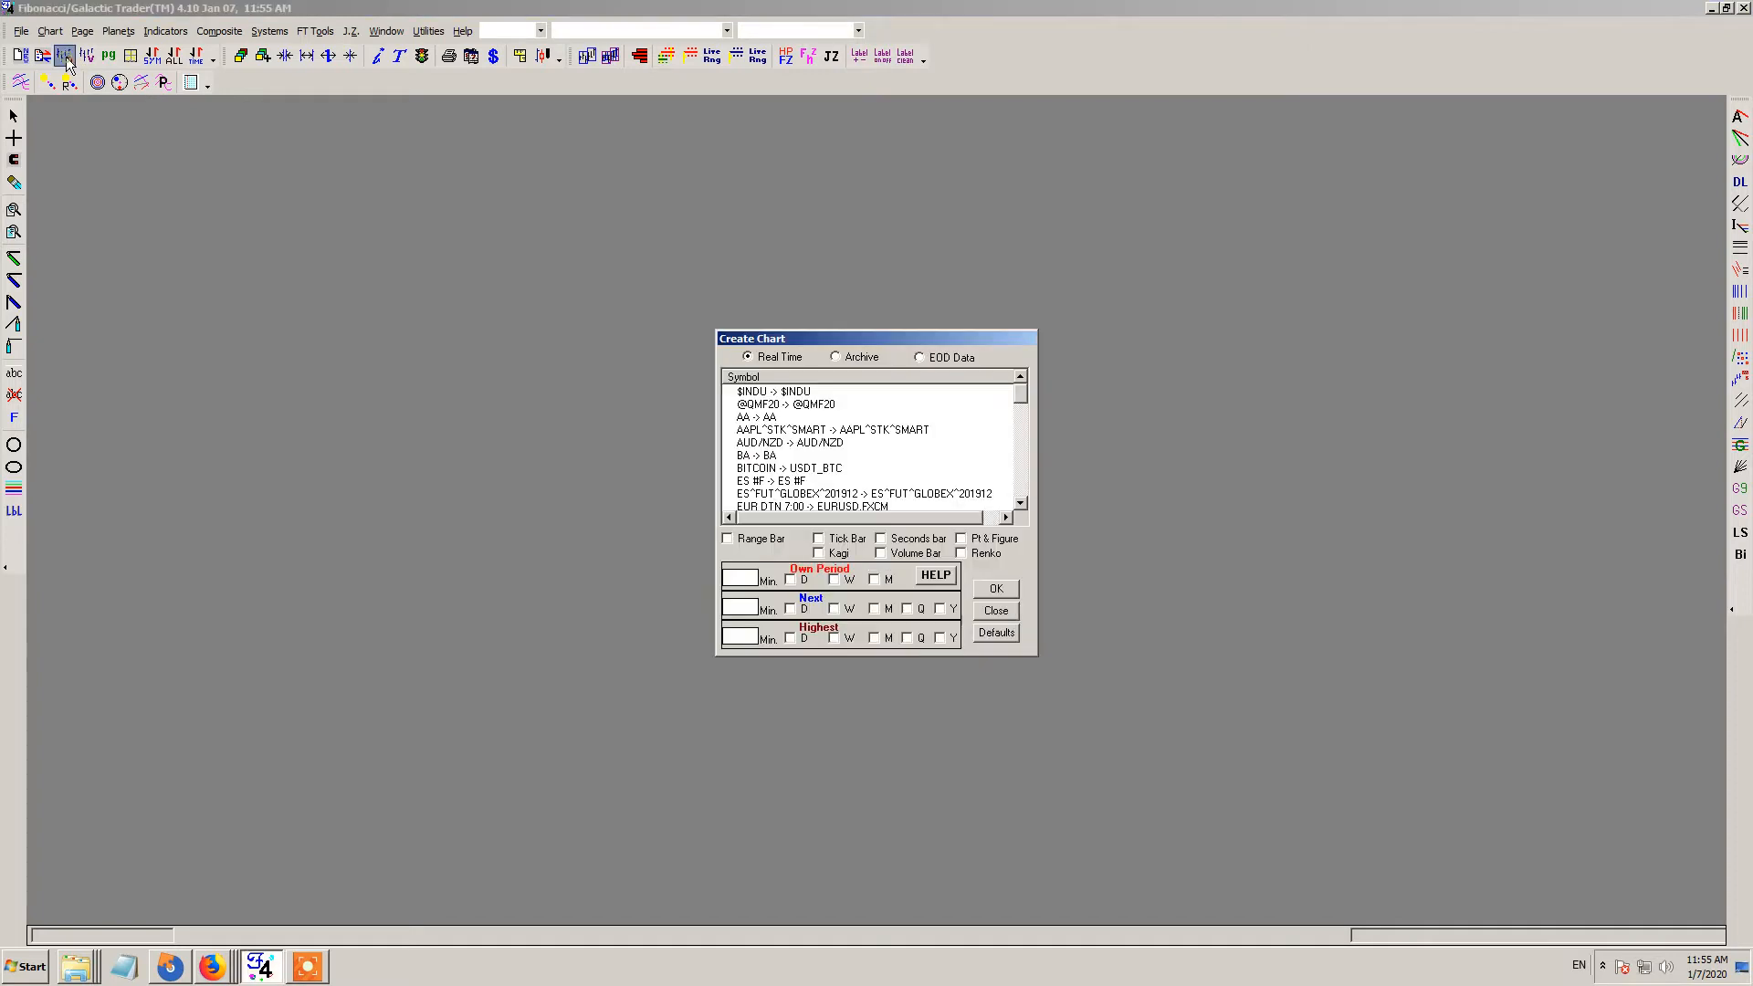
{"action": "left_click", "coordinate": [1020, 473]}
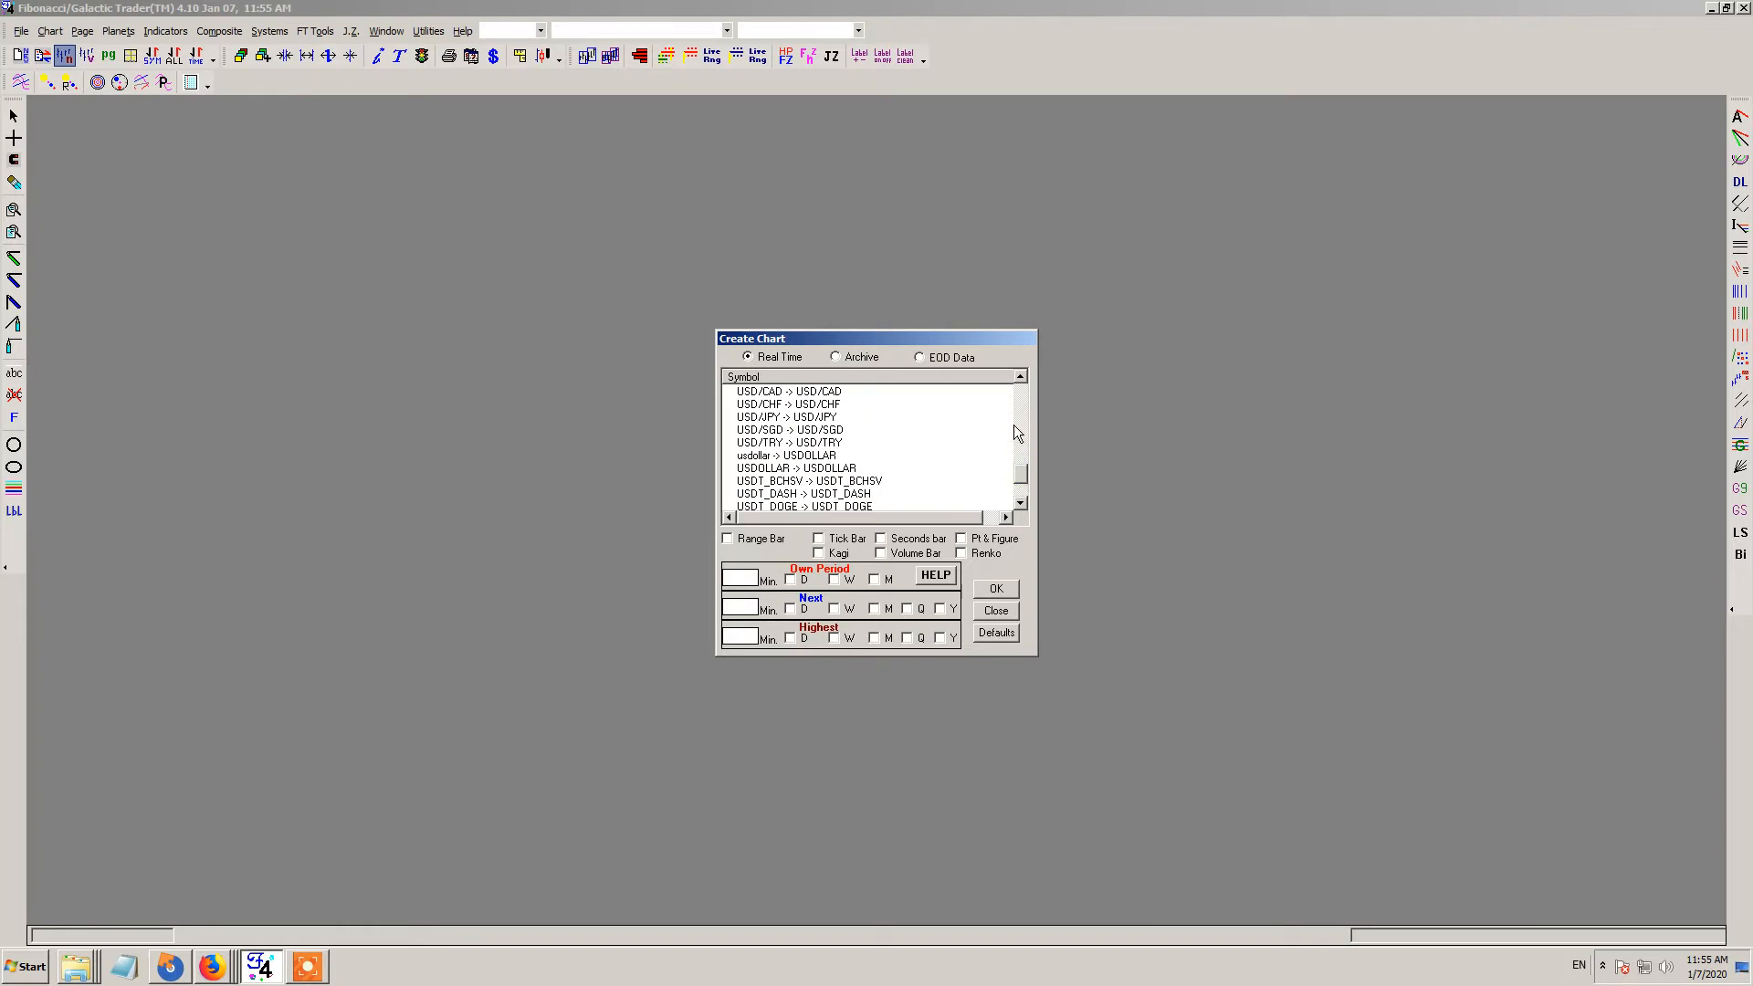
{"action": "left_click", "coordinate": [1022, 416]}
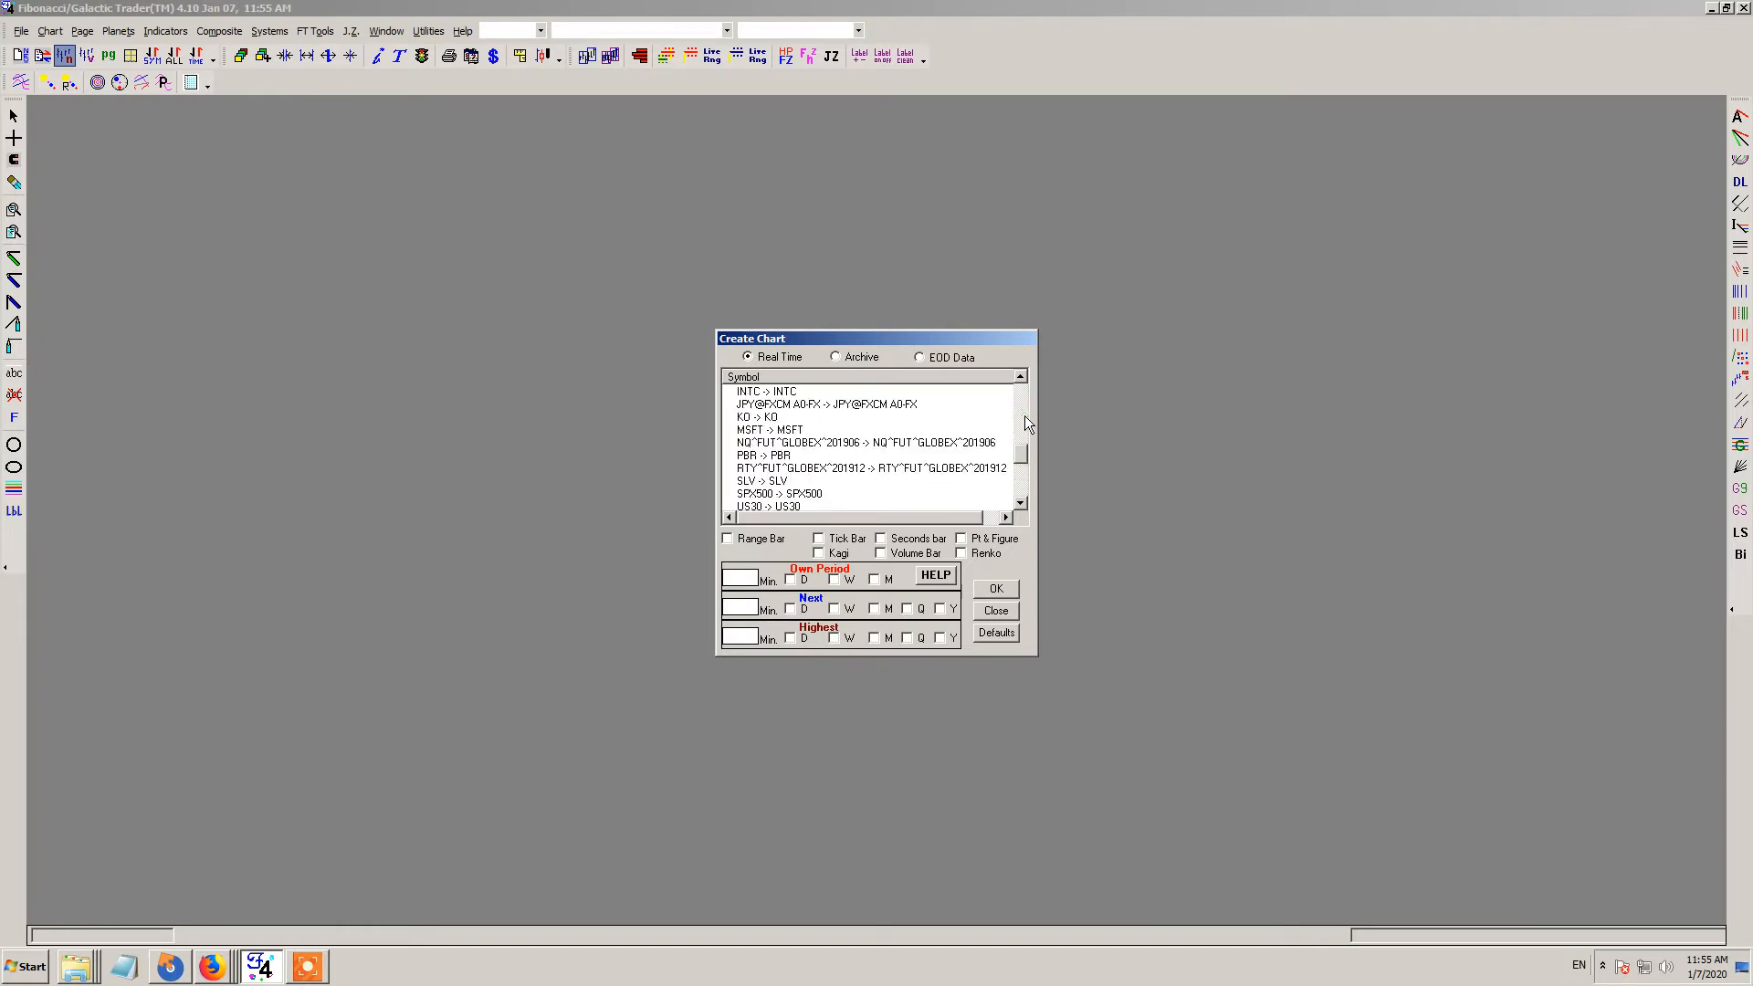
{"action": "left_click", "coordinate": [1018, 488]}
{"action": "left_click", "coordinate": [1019, 490]}
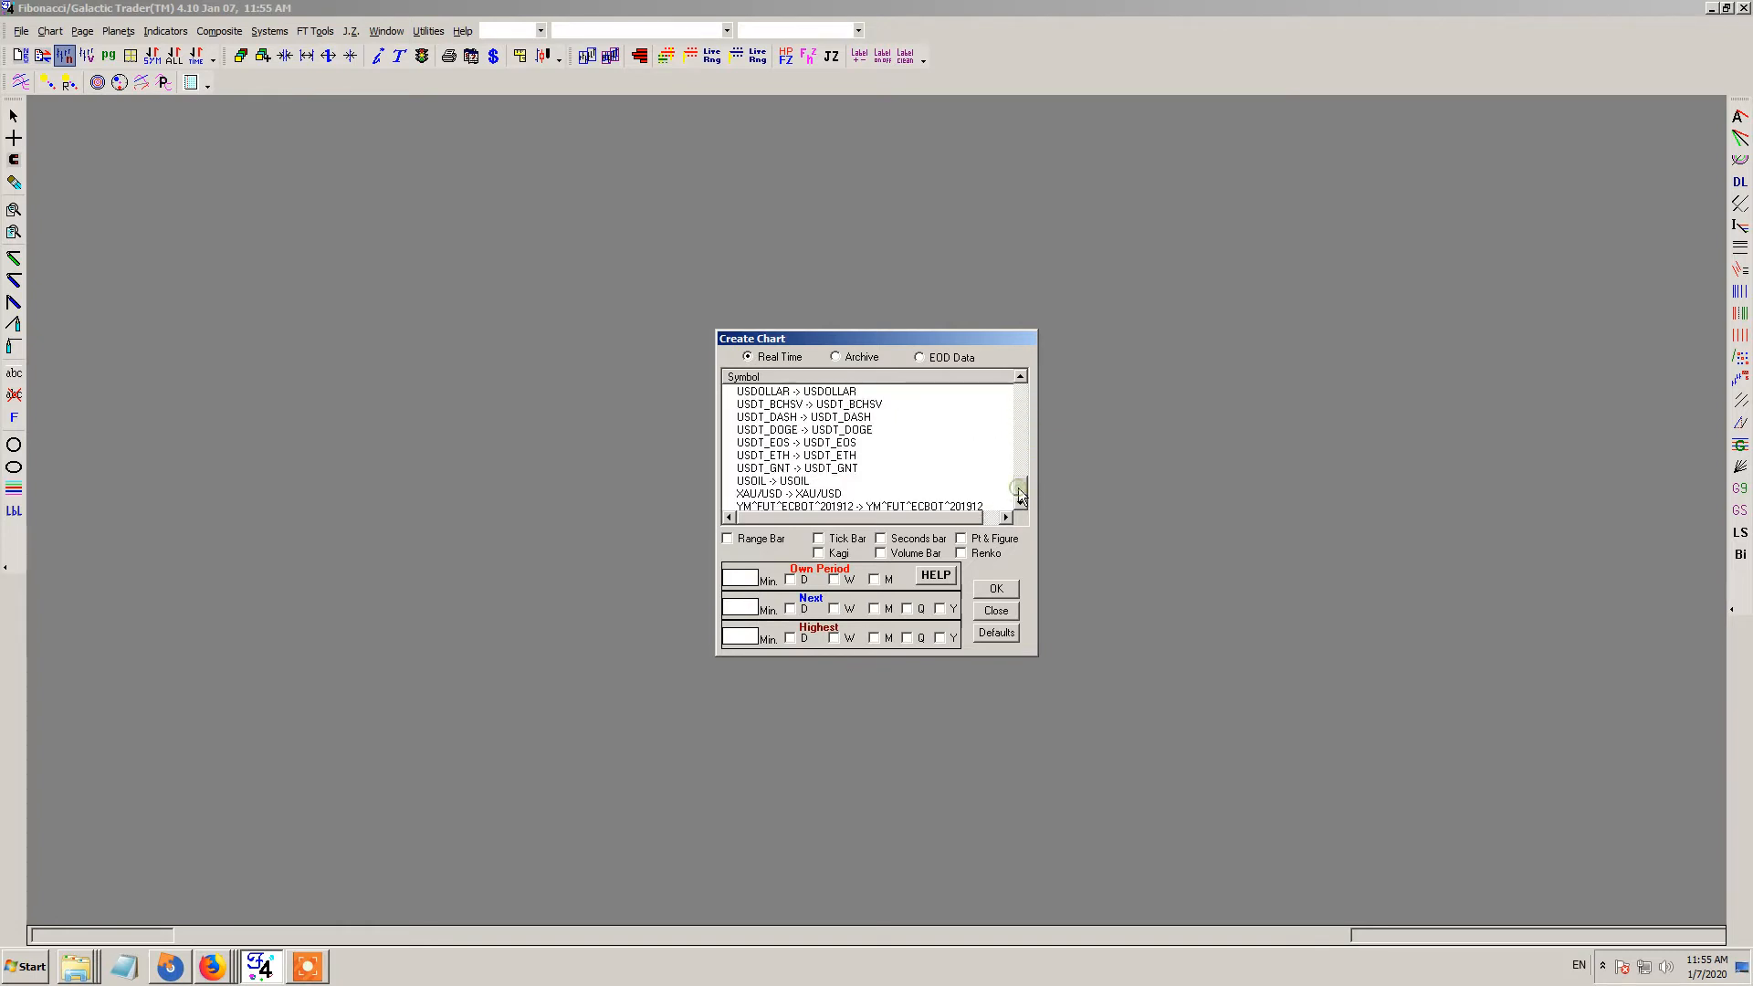
{"action": "left_click", "coordinate": [791, 482]}
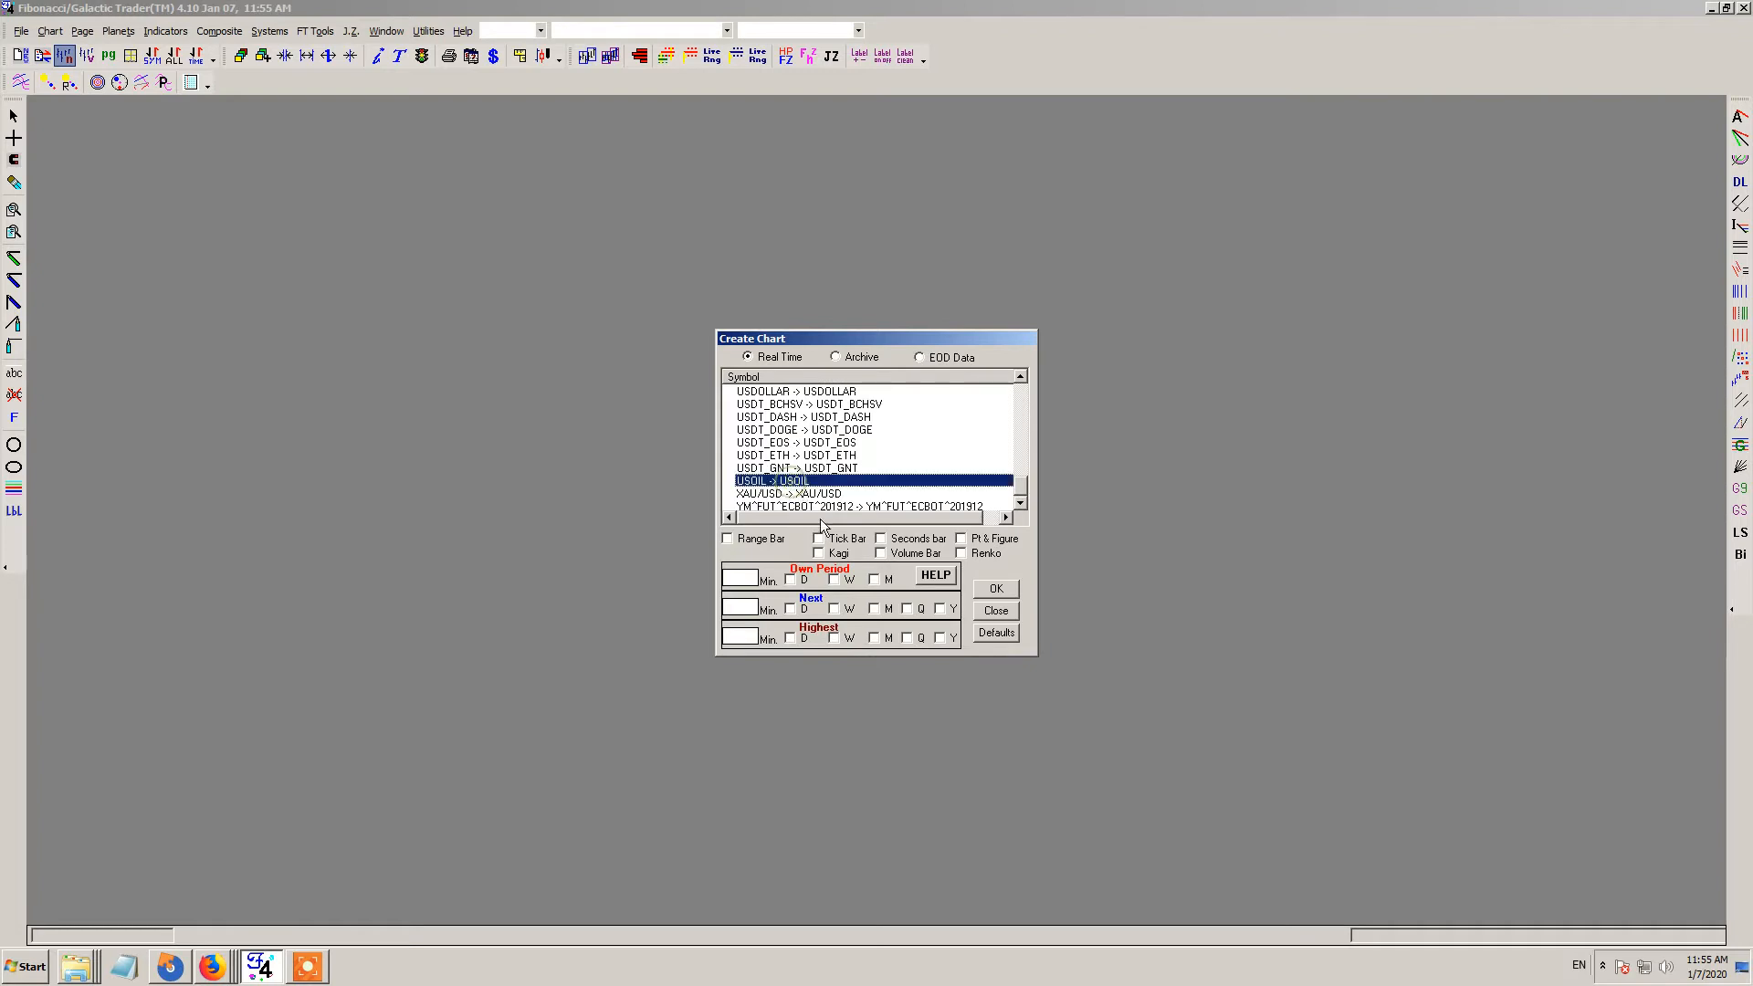
- Create the USOIL chart with a 60-minute own period, daily next period and weekly highest period, and close the chart creation dialog
{"action": "left_click", "coordinate": [746, 578]}
{"action": "type", "text": "60"}
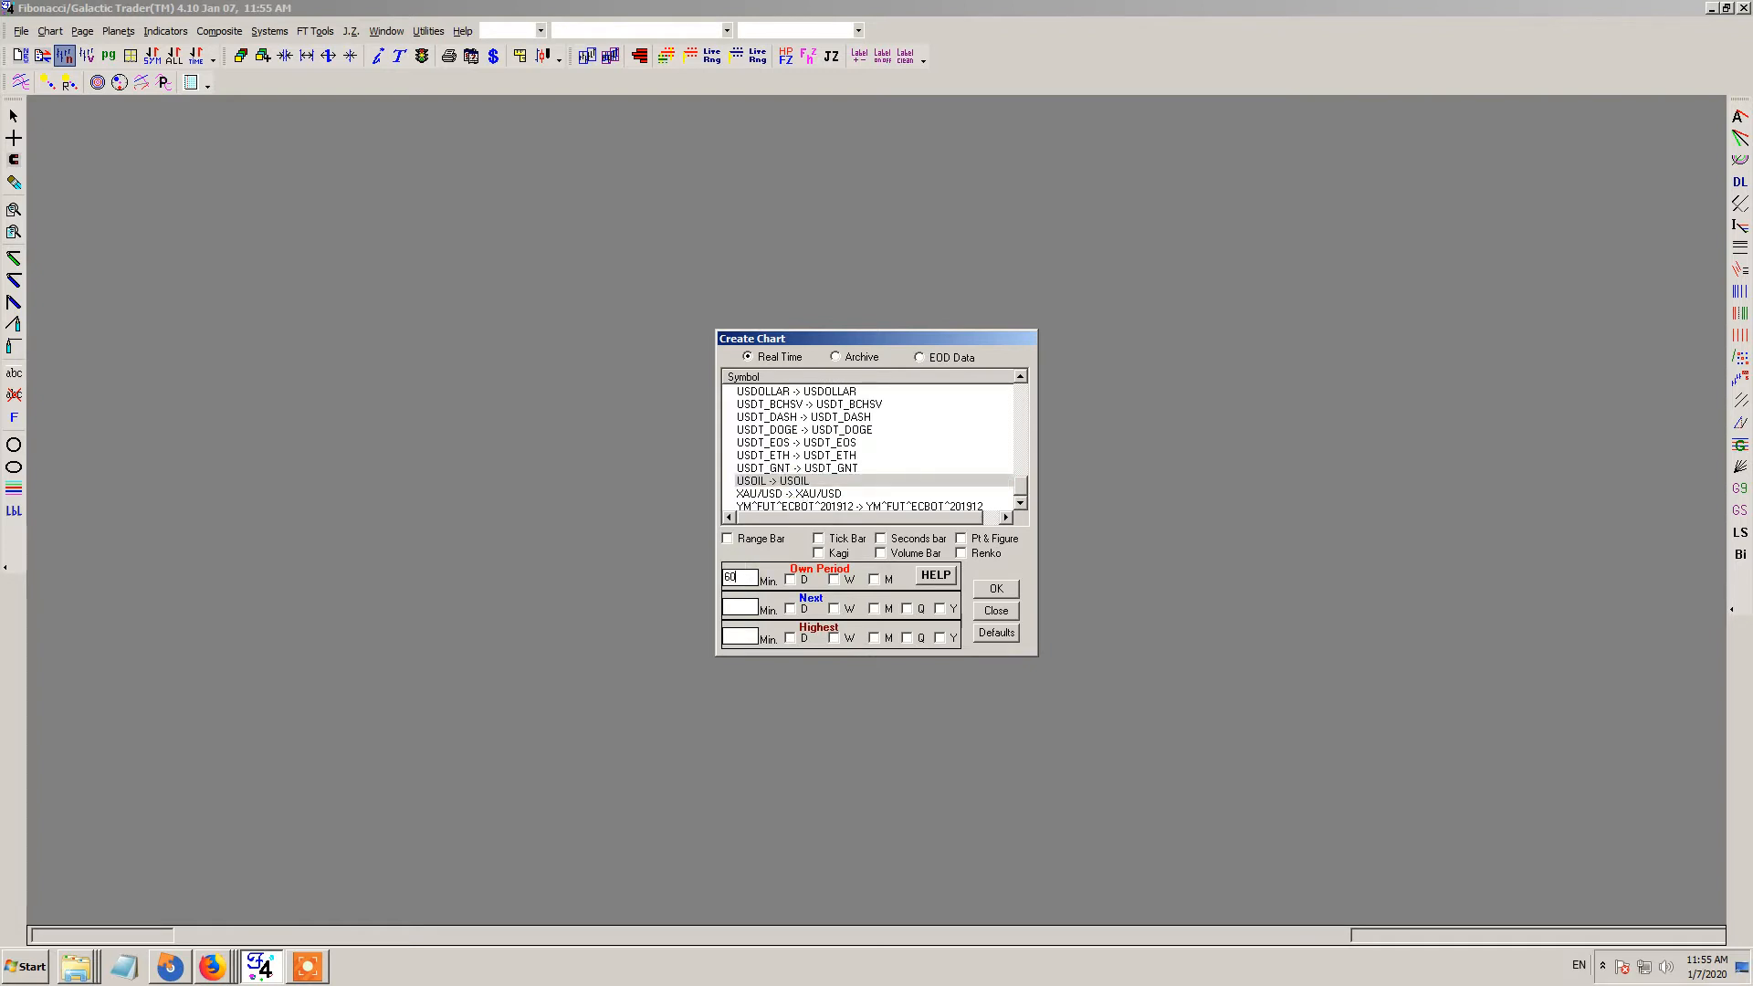
{"action": "left_click", "coordinate": [790, 609]}
{"action": "left_click", "coordinate": [995, 589]}
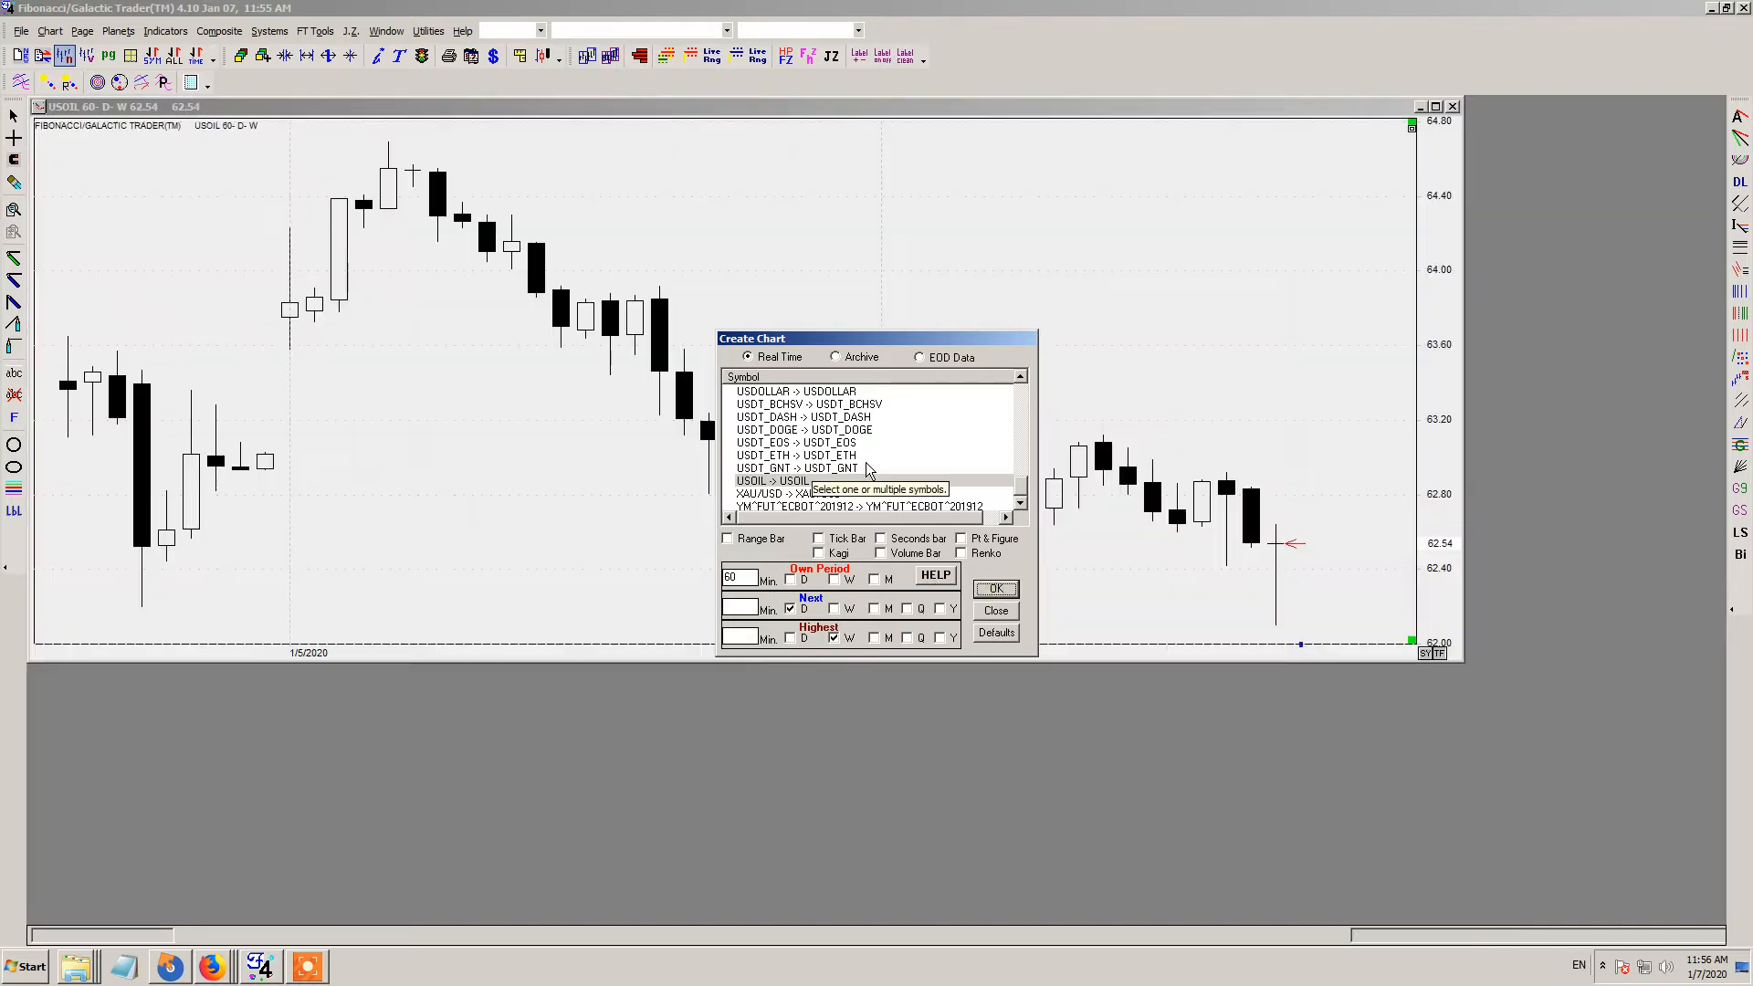
{"action": "left_click", "coordinate": [992, 610]}
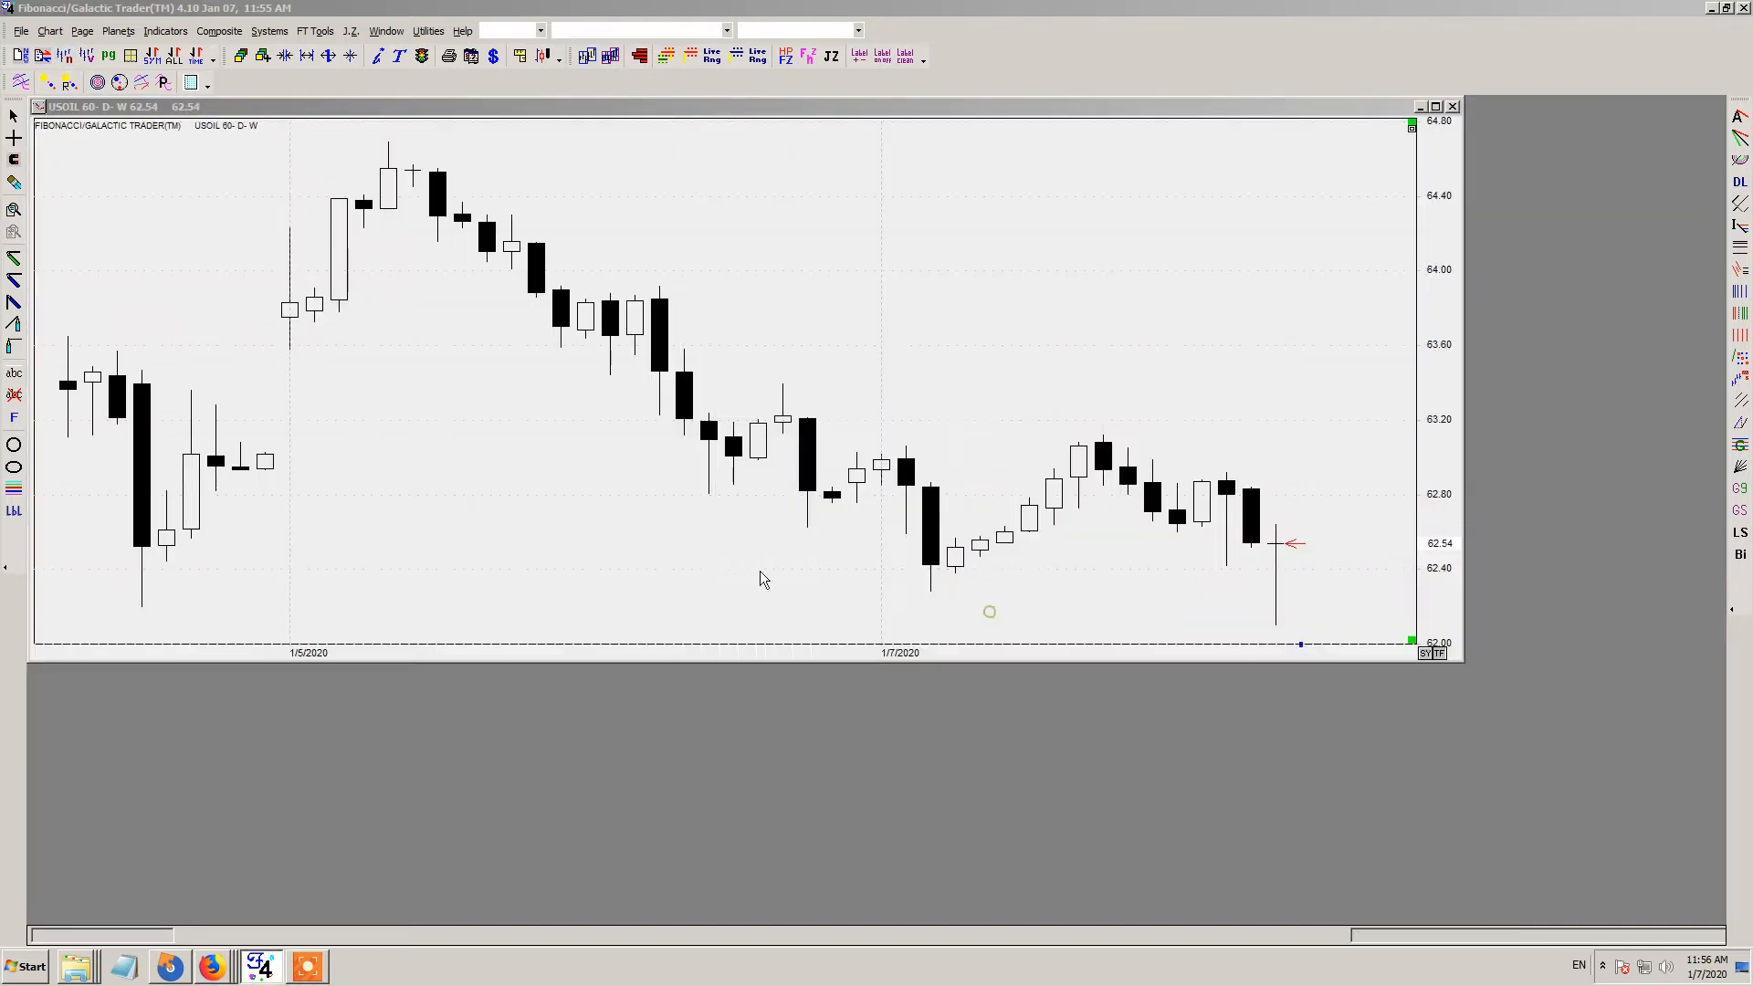
- Compress the USOIL chart's time scale to show all loaded bars, and check a recent bar's data
{"action": "left_click", "coordinate": [493, 650]}
{"action": "left_click_drag", "start_coordinate": [541, 657], "coordinate": [533, 654]}
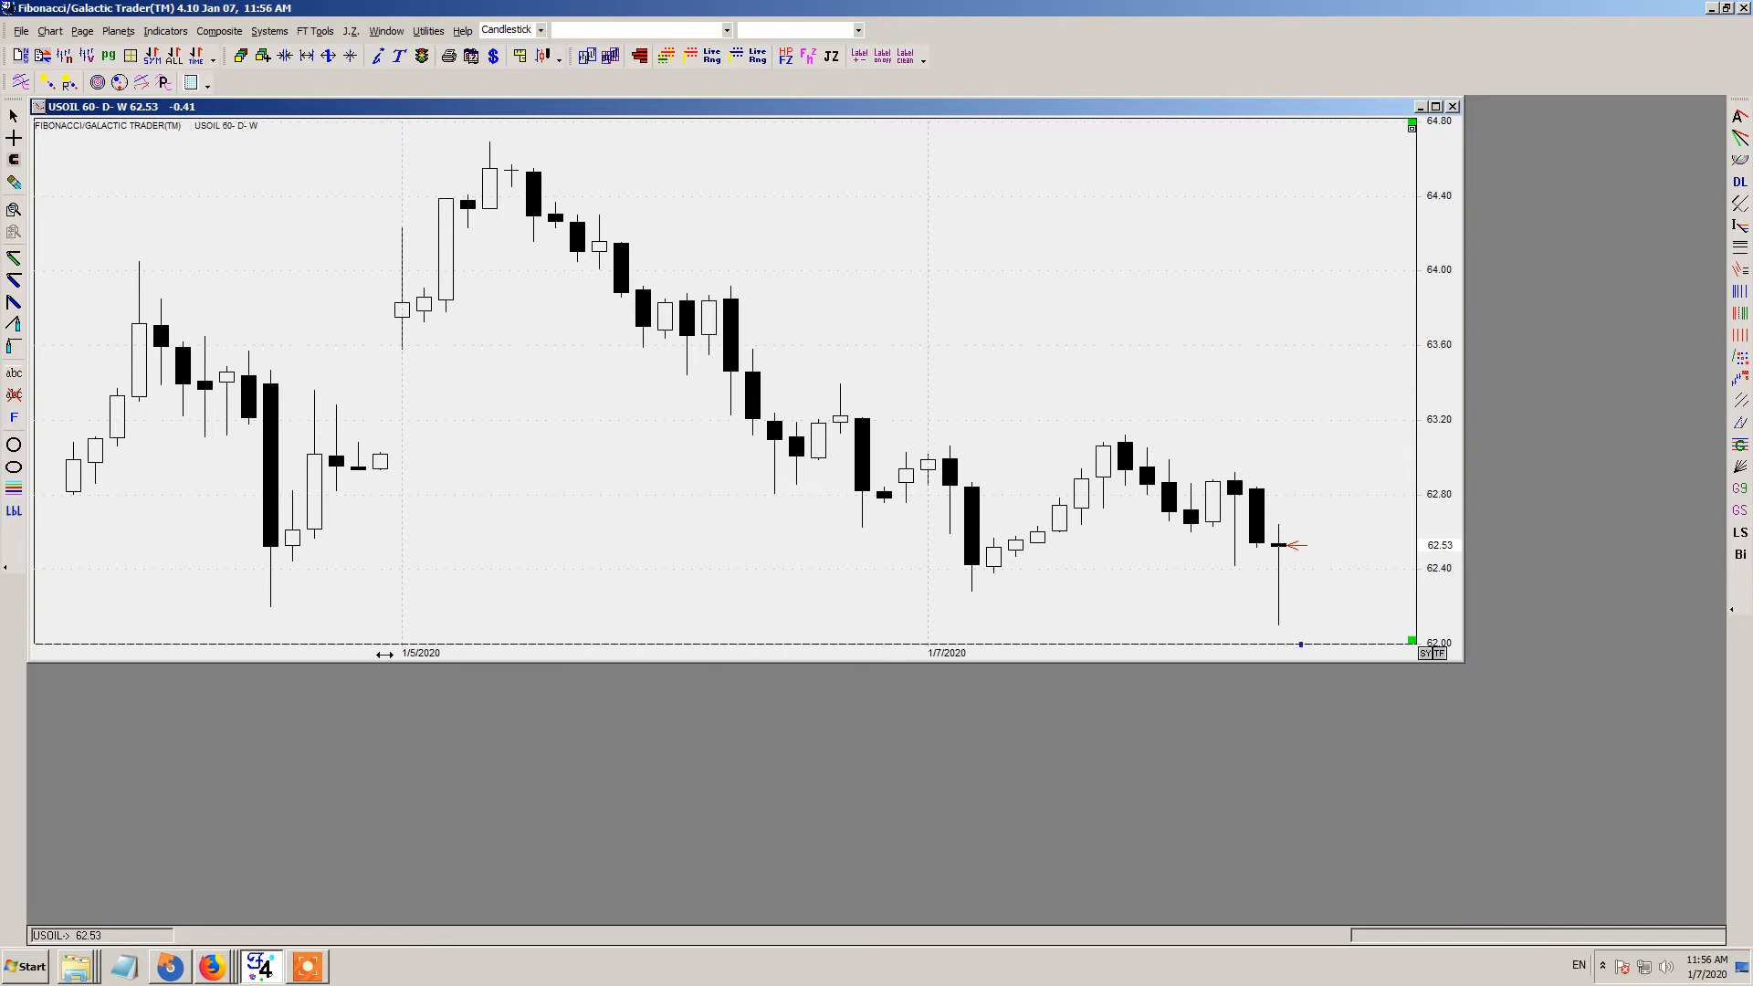
{"action": "left_click_drag", "start_coordinate": [385, 654], "coordinate": [685, 666]}
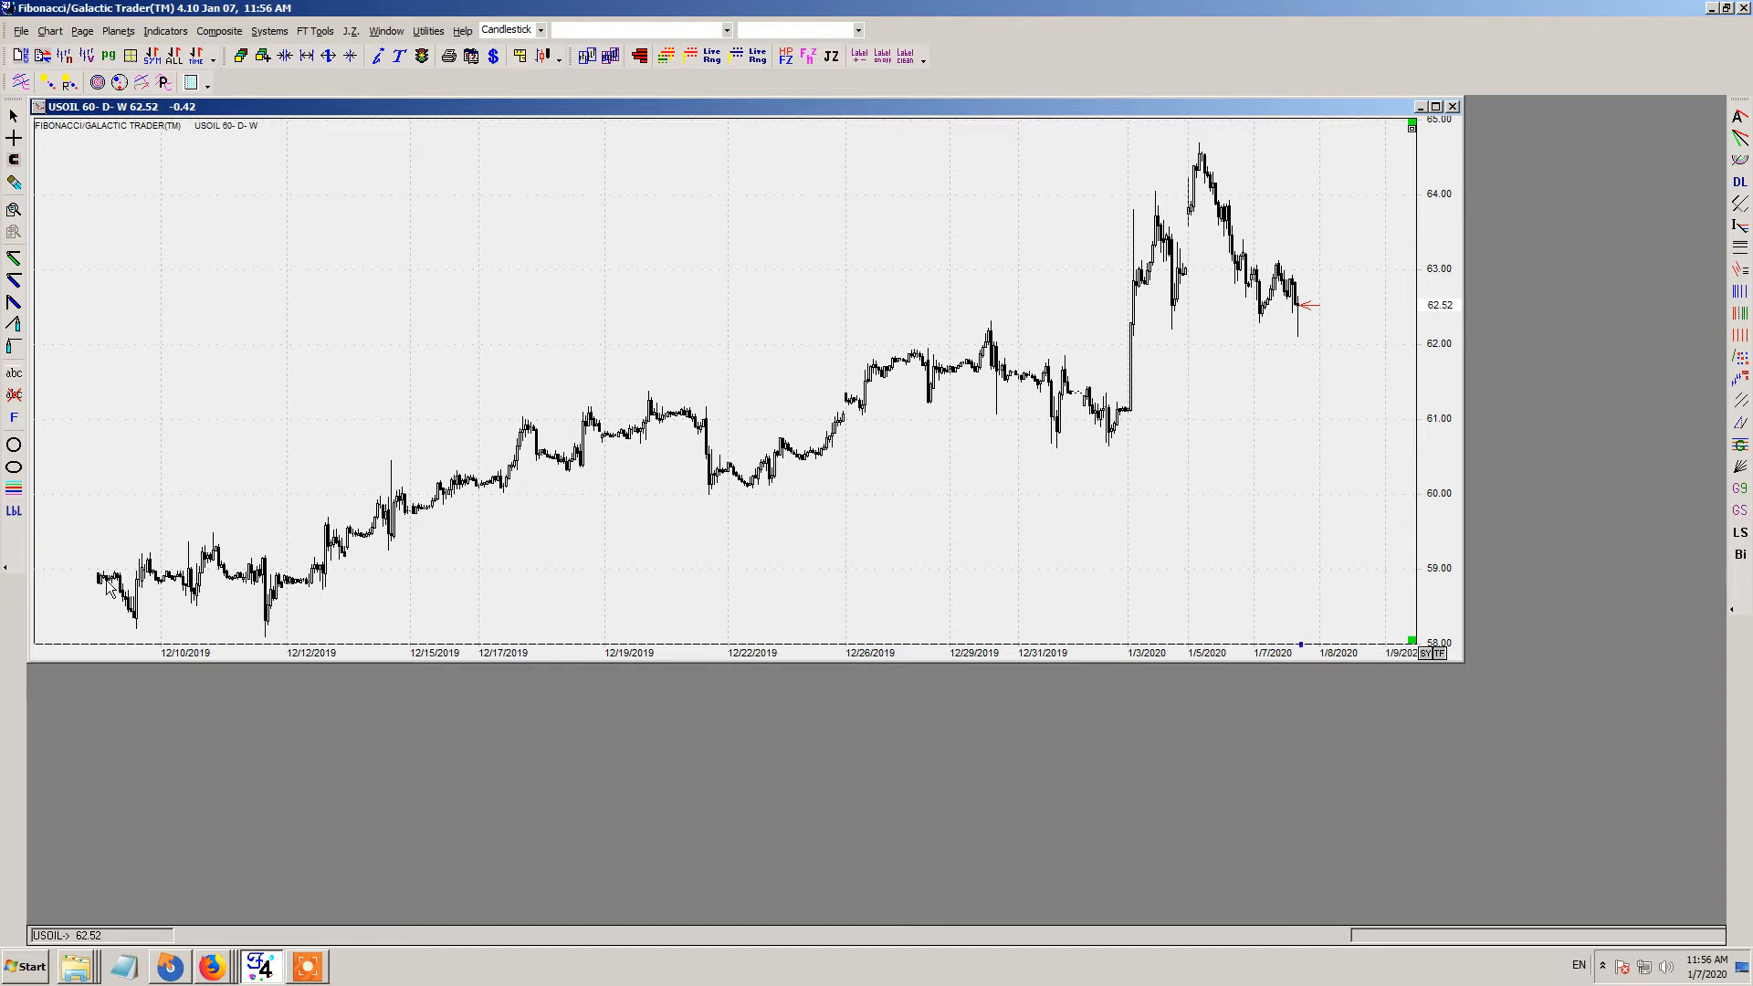
{"action": "double_click", "coordinate": [1296, 307]}
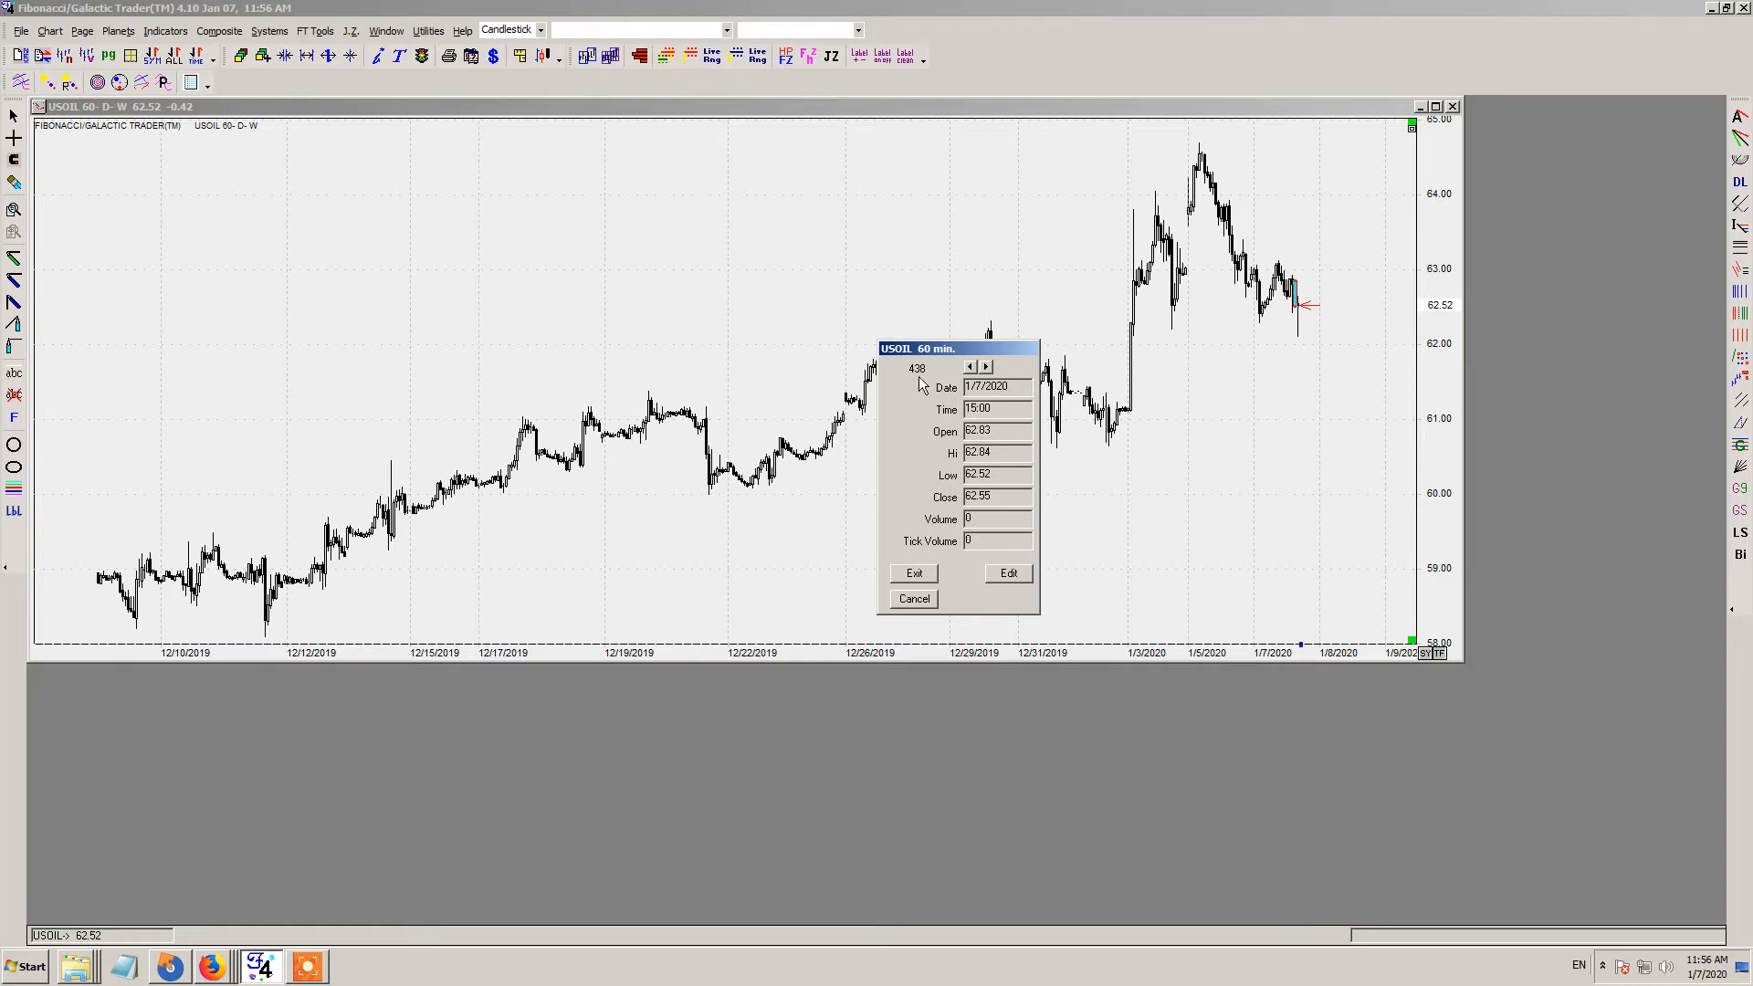
{"action": "left_click", "coordinate": [914, 598]}
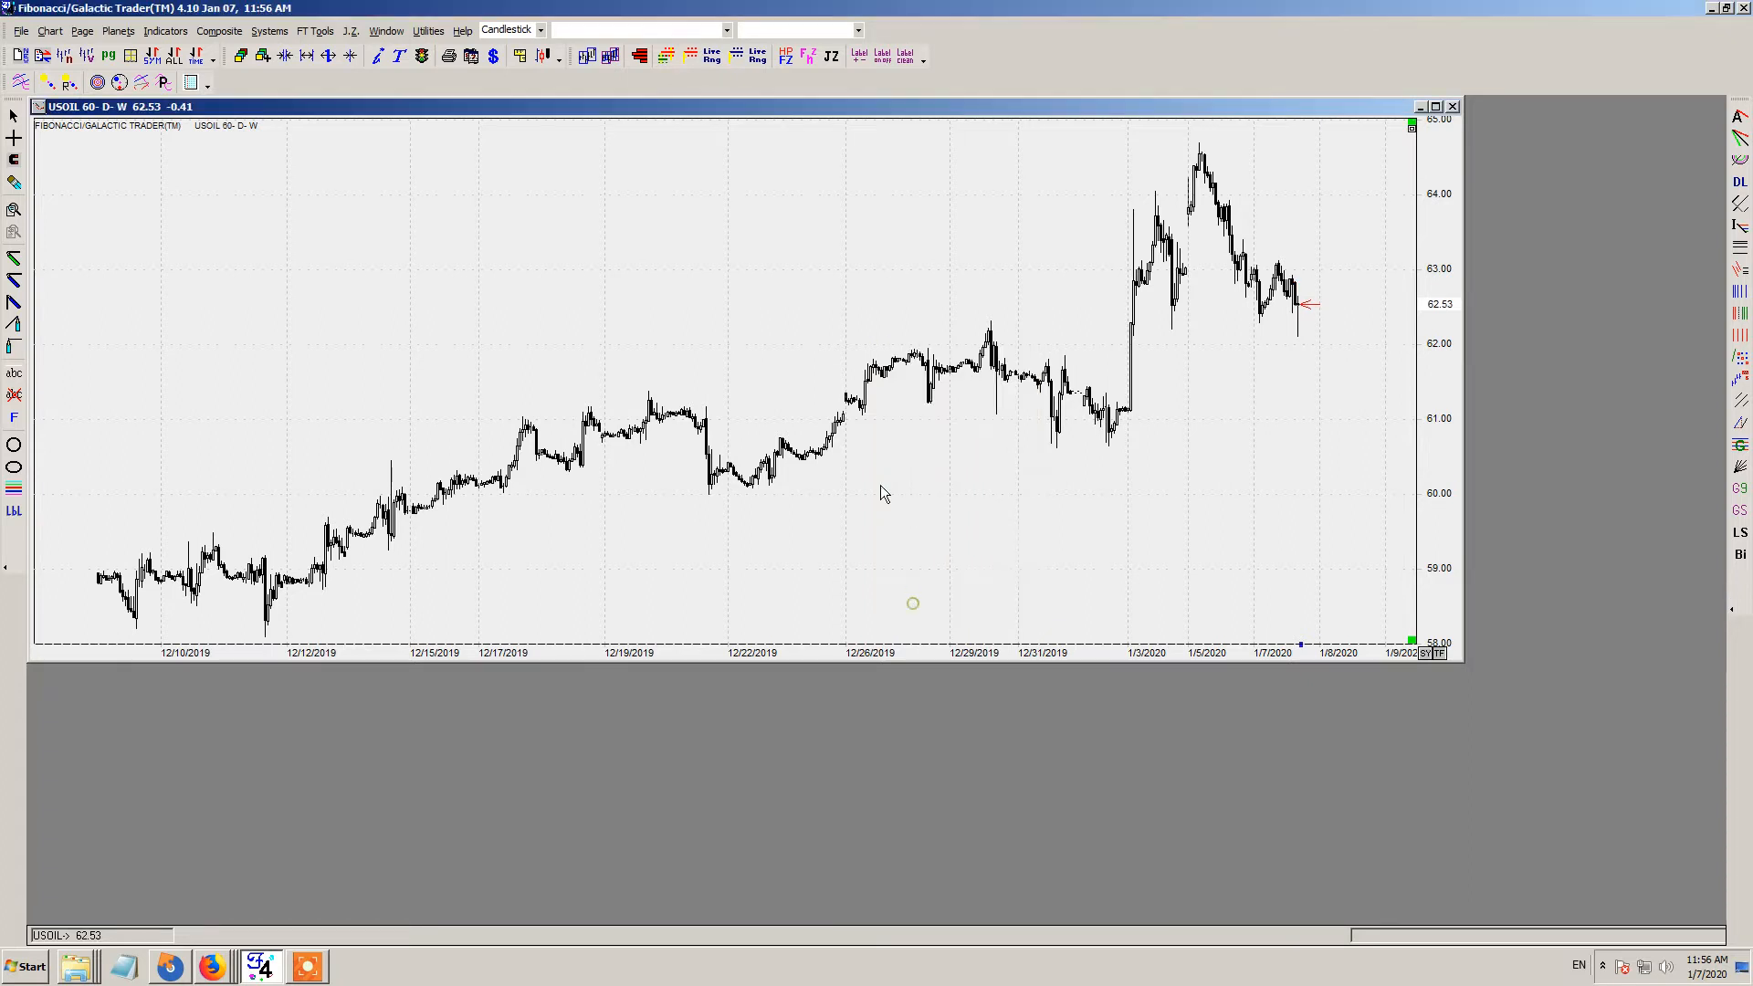
- Check the chart's bars in memory setting and the number and price data of its latest bars
{"action": "double_click", "coordinate": [166, 129]}
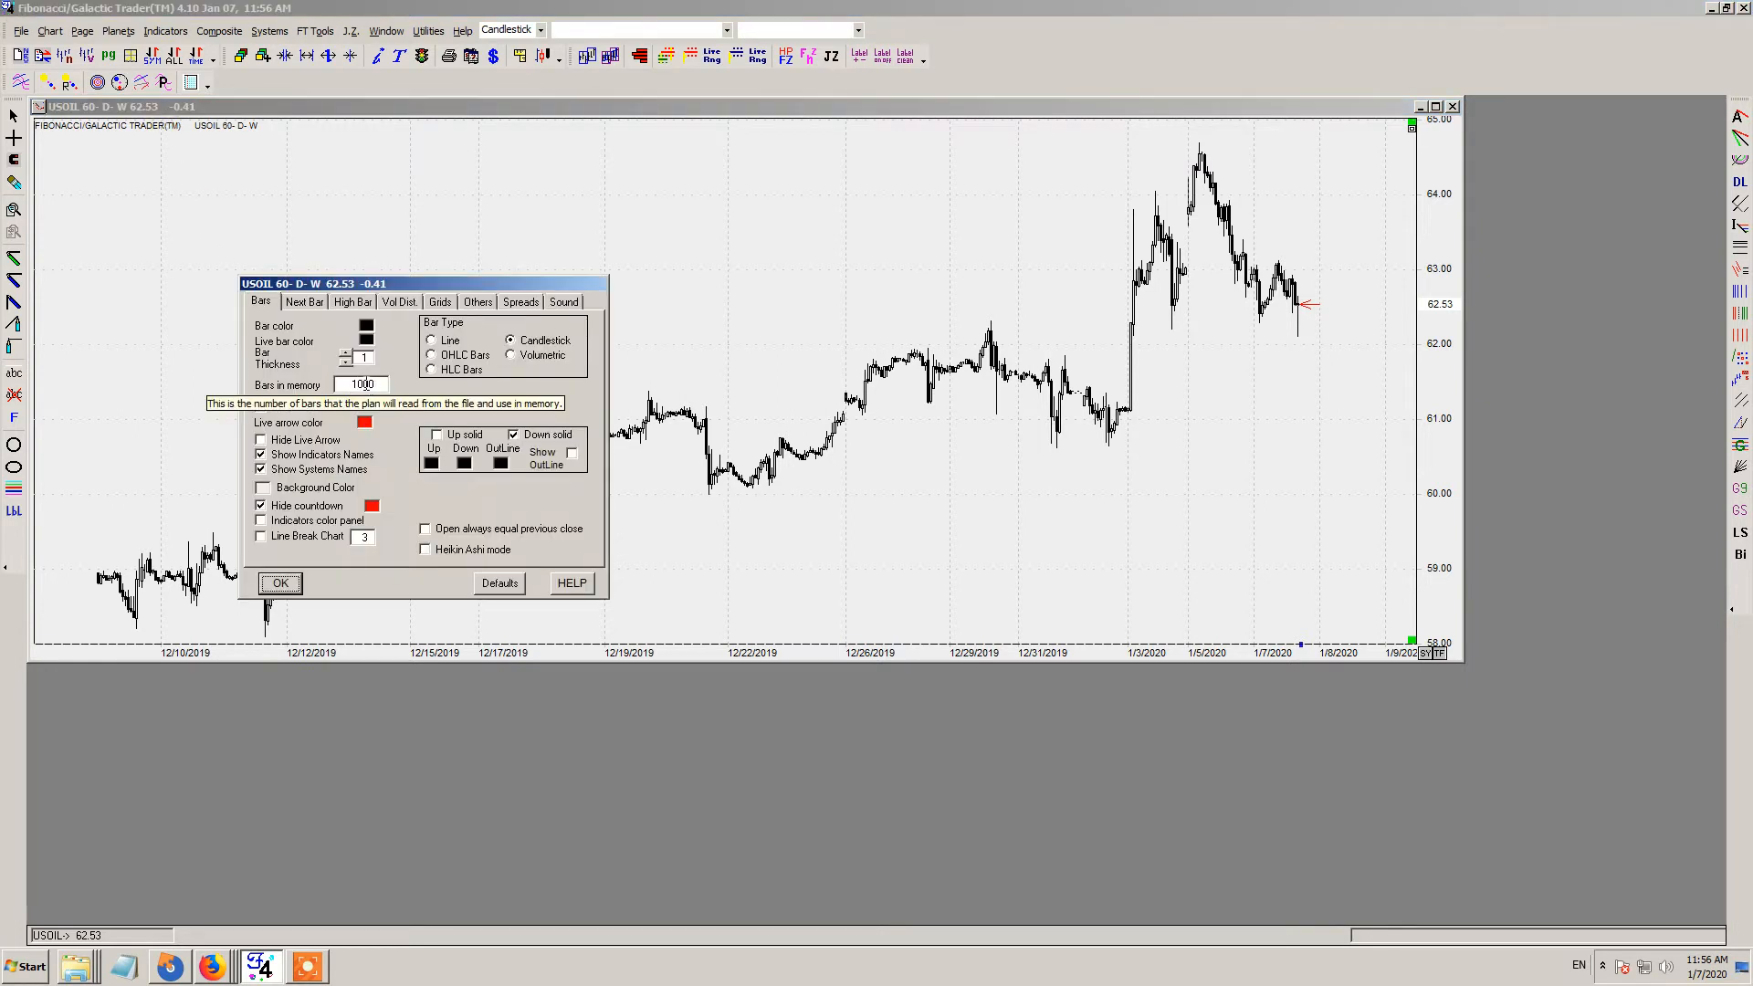
{"action": "left_click", "coordinate": [281, 583]}
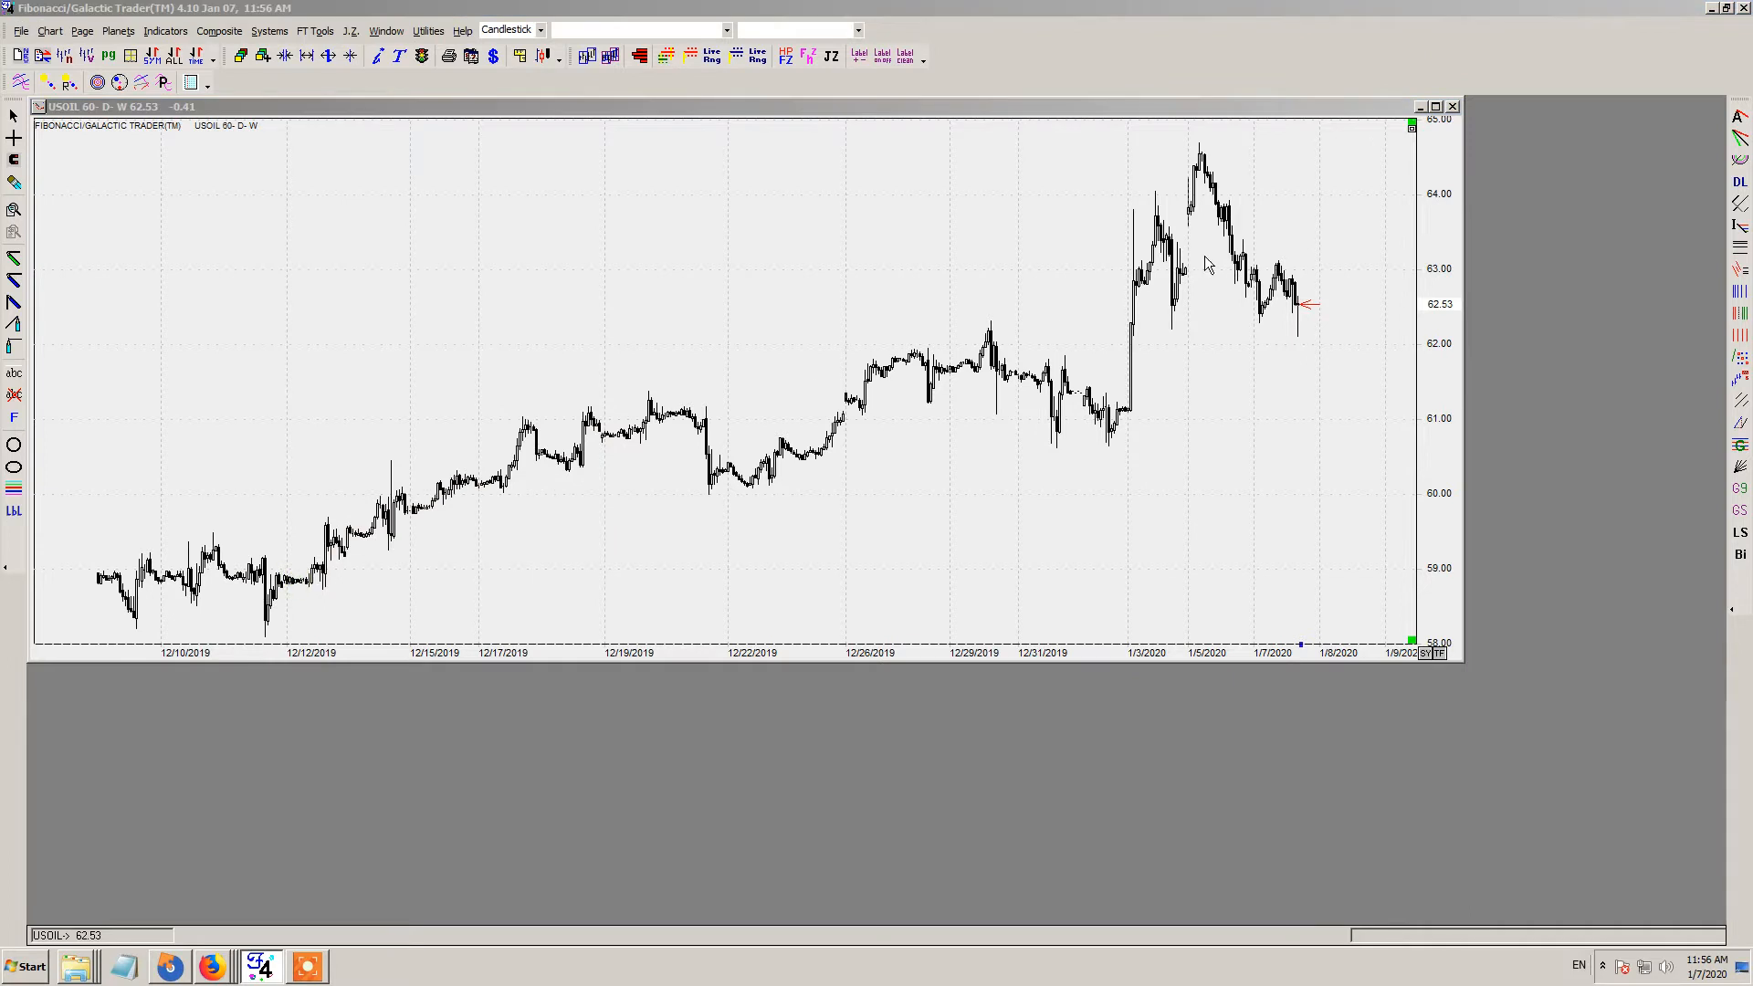
{"action": "double_click", "coordinate": [1297, 297]}
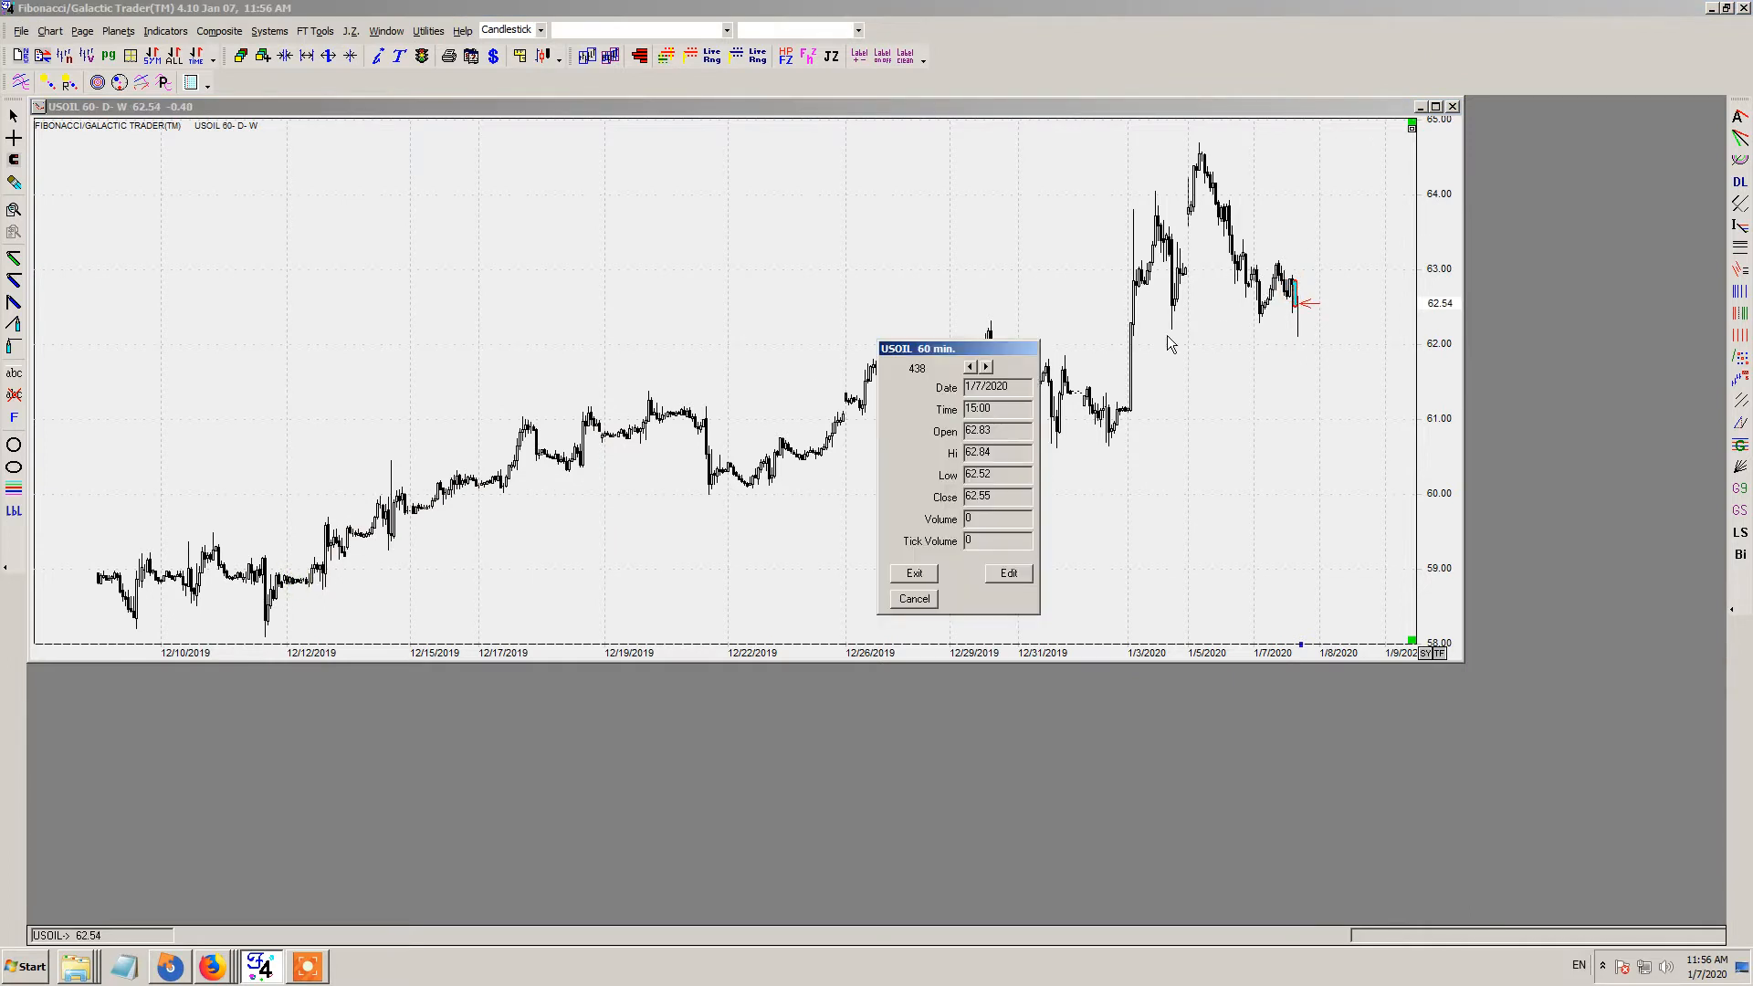
{"action": "left_click", "coordinate": [986, 366]}
{"action": "left_click", "coordinate": [935, 600]}
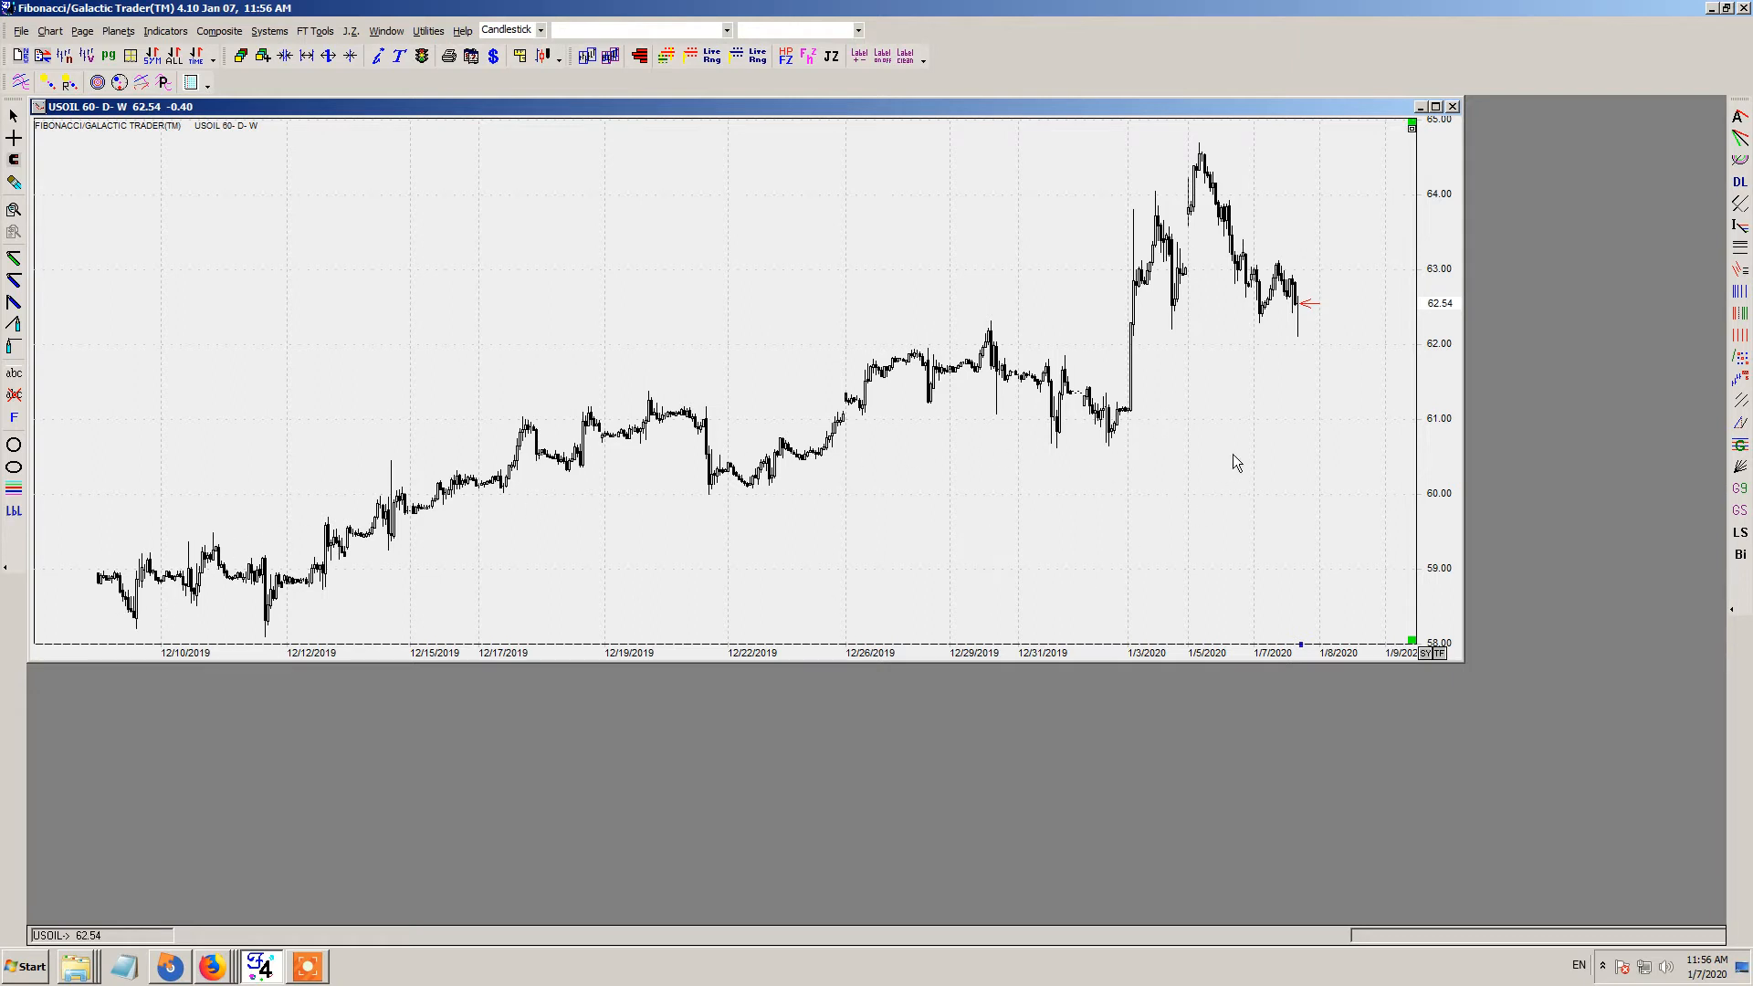
- Update the USOIL chart's 60-minute bars from the FT Server, collecting data from 1/7/2019
{"action": "right_click", "coordinate": [639, 285]}
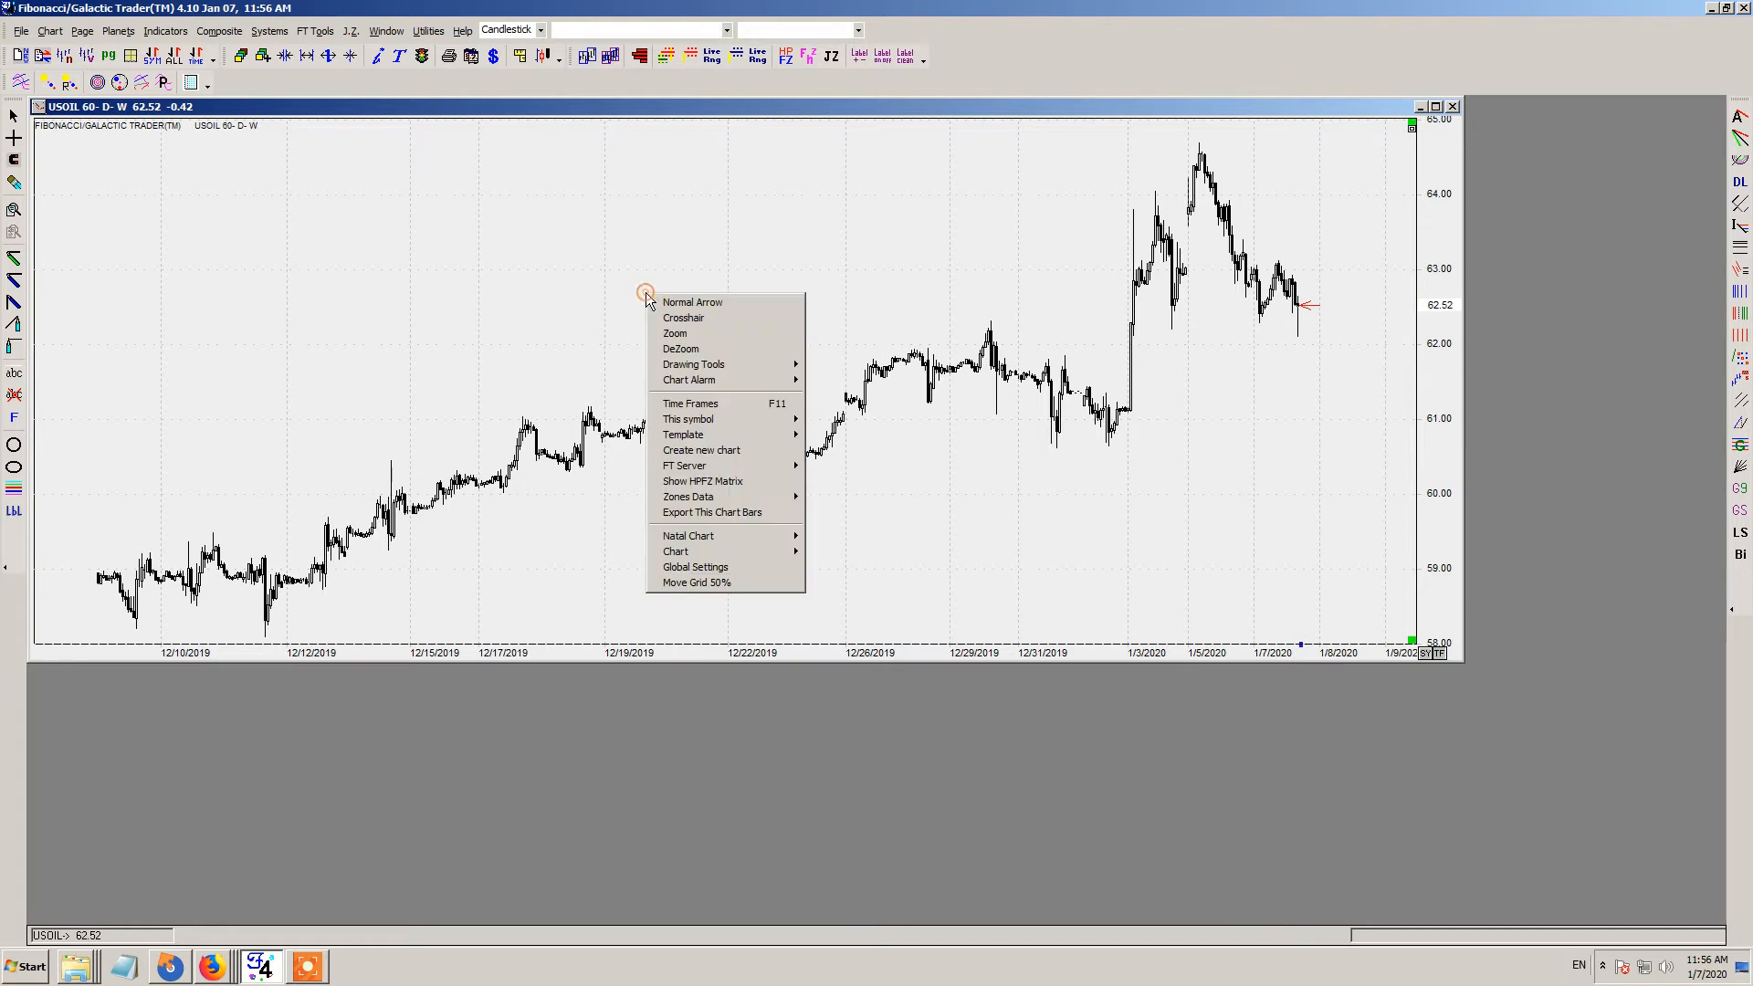
{"action": "right_click", "coordinate": [599, 266]}
{"action": "left_click", "coordinate": [595, 243]}
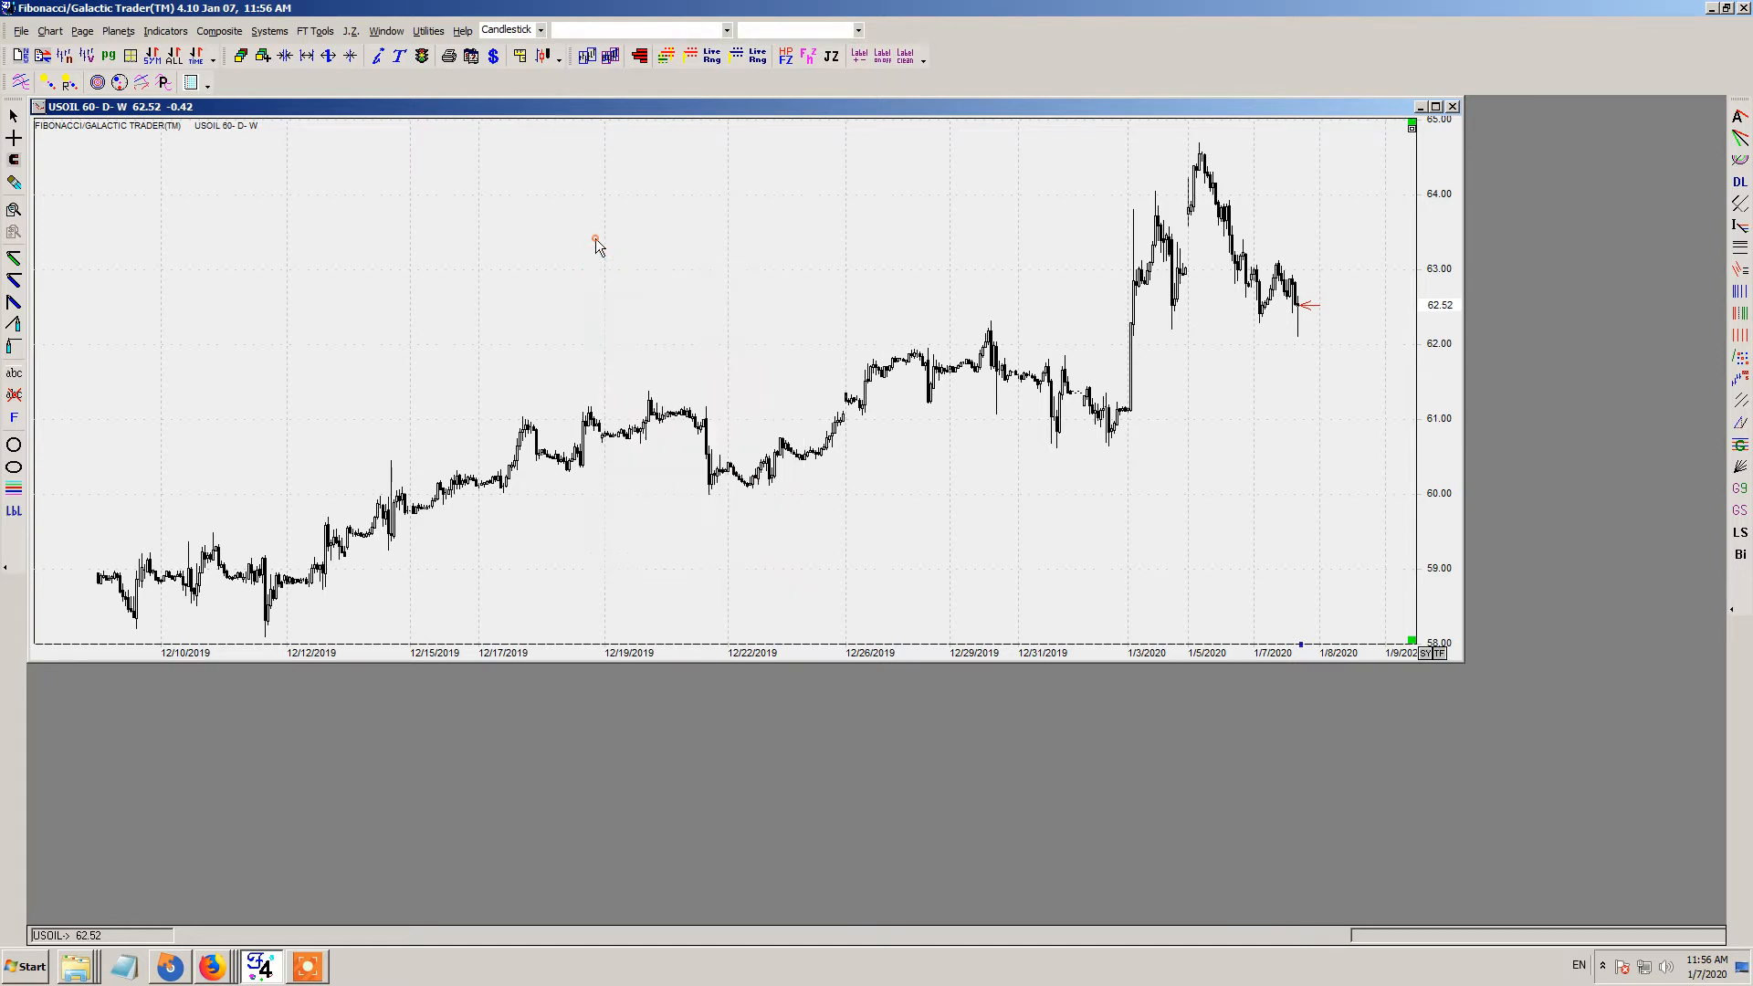
{"action": "right_click", "coordinate": [861, 265]}
{"action": "mouse_move", "coordinate": [917, 439]}
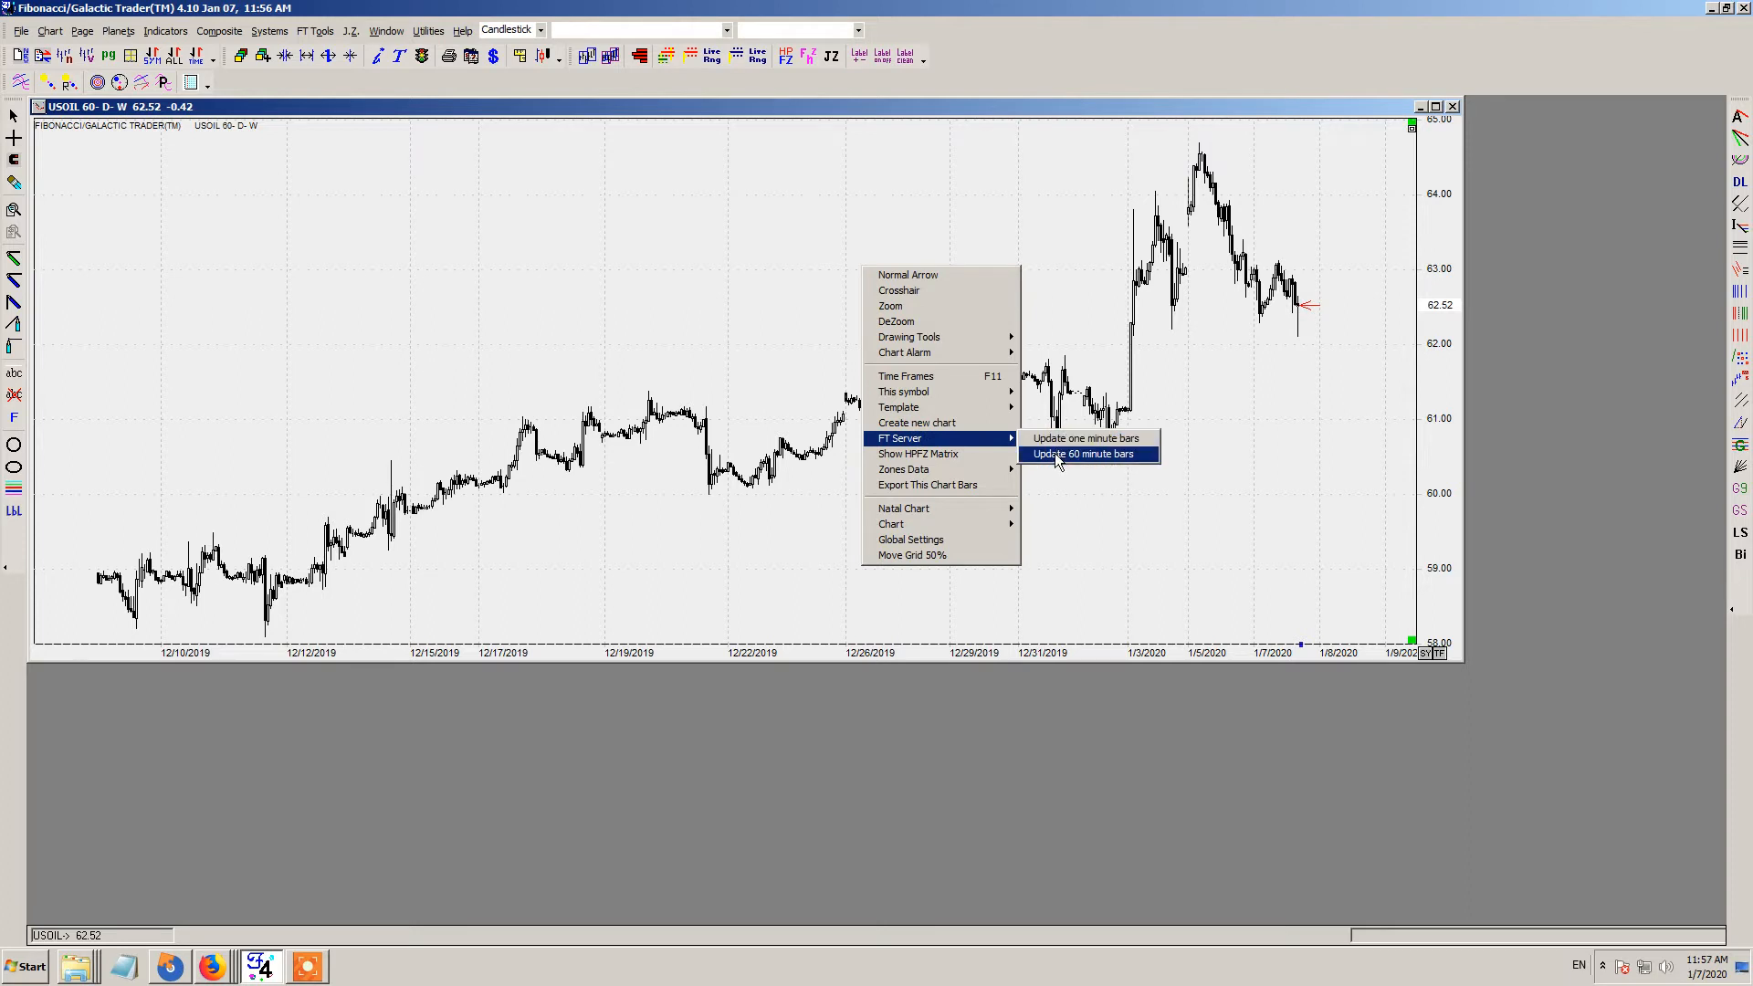
{"action": "left_click", "coordinate": [1057, 455]}
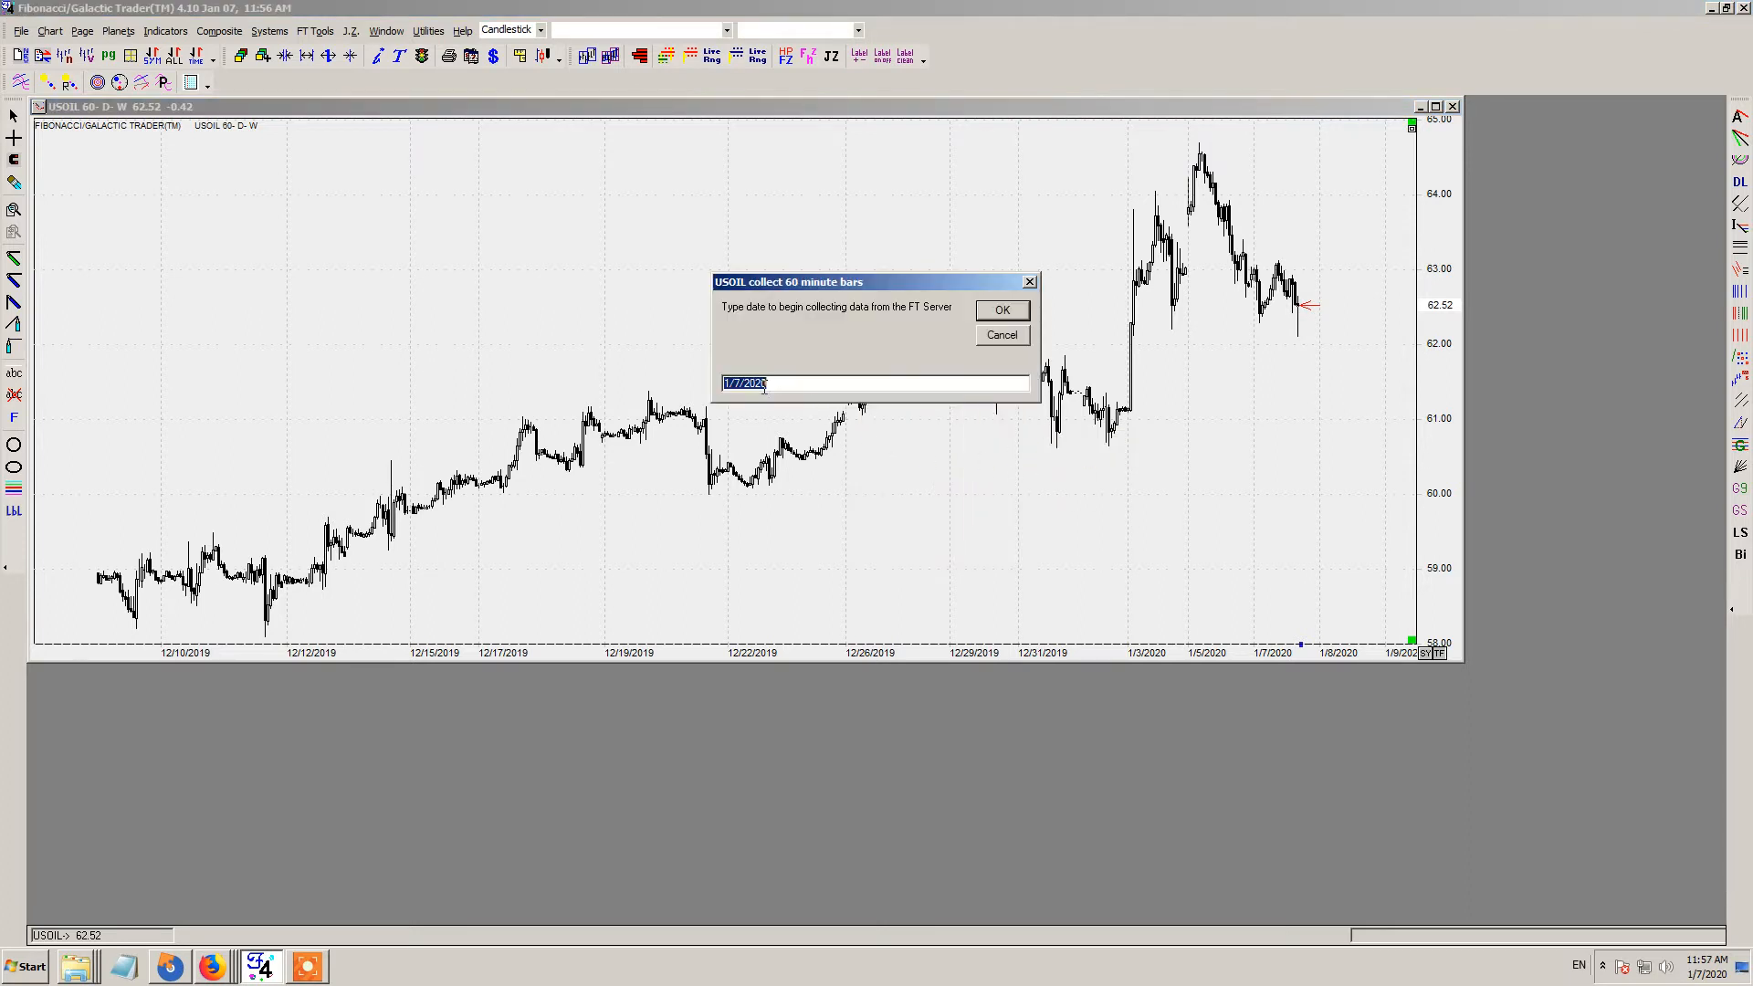
{"action": "left_click_drag", "start_coordinate": [755, 383], "coordinate": [762, 411]}
{"action": "type", "text": "19"}
{"action": "left_click", "coordinate": [1001, 311]}
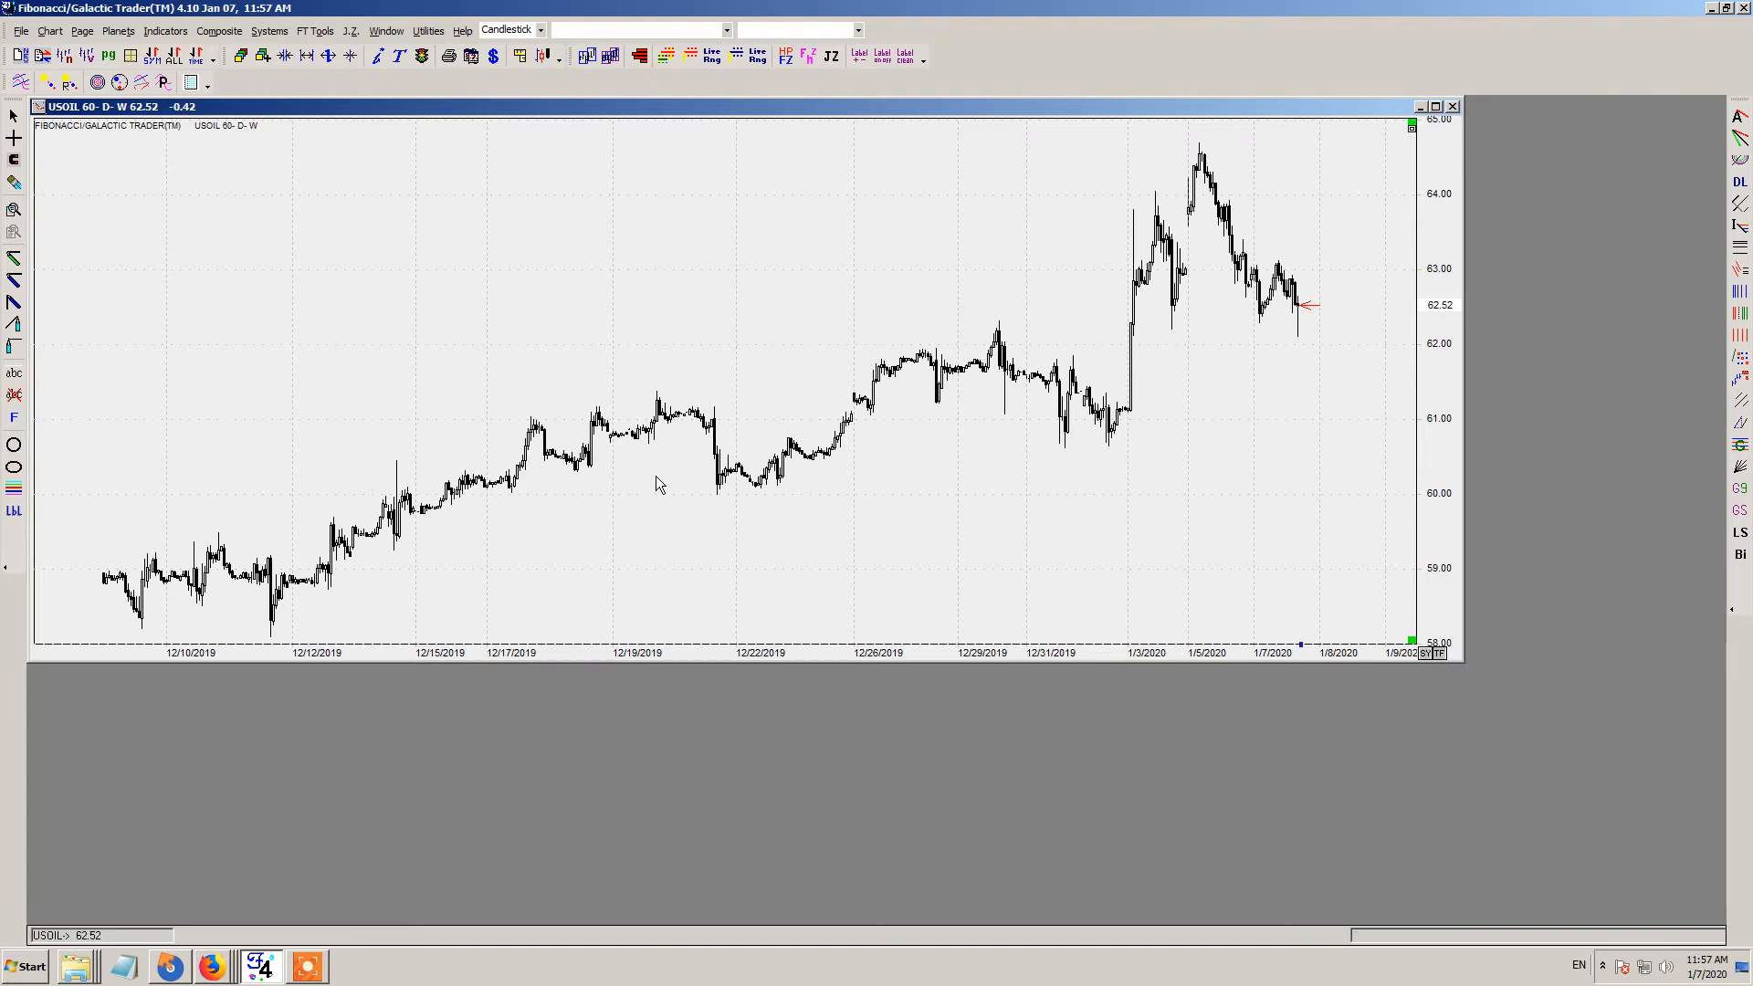
- Examine the chart's downloaded price history and check the data of its latest 60-minute bar
{"action": "left_click_drag", "start_coordinate": [387, 382], "coordinate": [763, 361]}
{"action": "left_click_drag", "start_coordinate": [595, 502], "coordinate": [1132, 446]}
{"action": "left_click_drag", "start_coordinate": [377, 577], "coordinate": [501, 574]}
{"action": "left_click_drag", "start_coordinate": [474, 554], "coordinate": [763, 522]}
{"action": "left_click_drag", "start_coordinate": [913, 519], "coordinate": [342, 500]}
{"action": "left_click_drag", "start_coordinate": [1018, 472], "coordinate": [742, 484]}
{"action": "left_click_drag", "start_coordinate": [1070, 507], "coordinate": [708, 509]}
{"action": "left_click_drag", "start_coordinate": [959, 513], "coordinate": [1228, 508]}
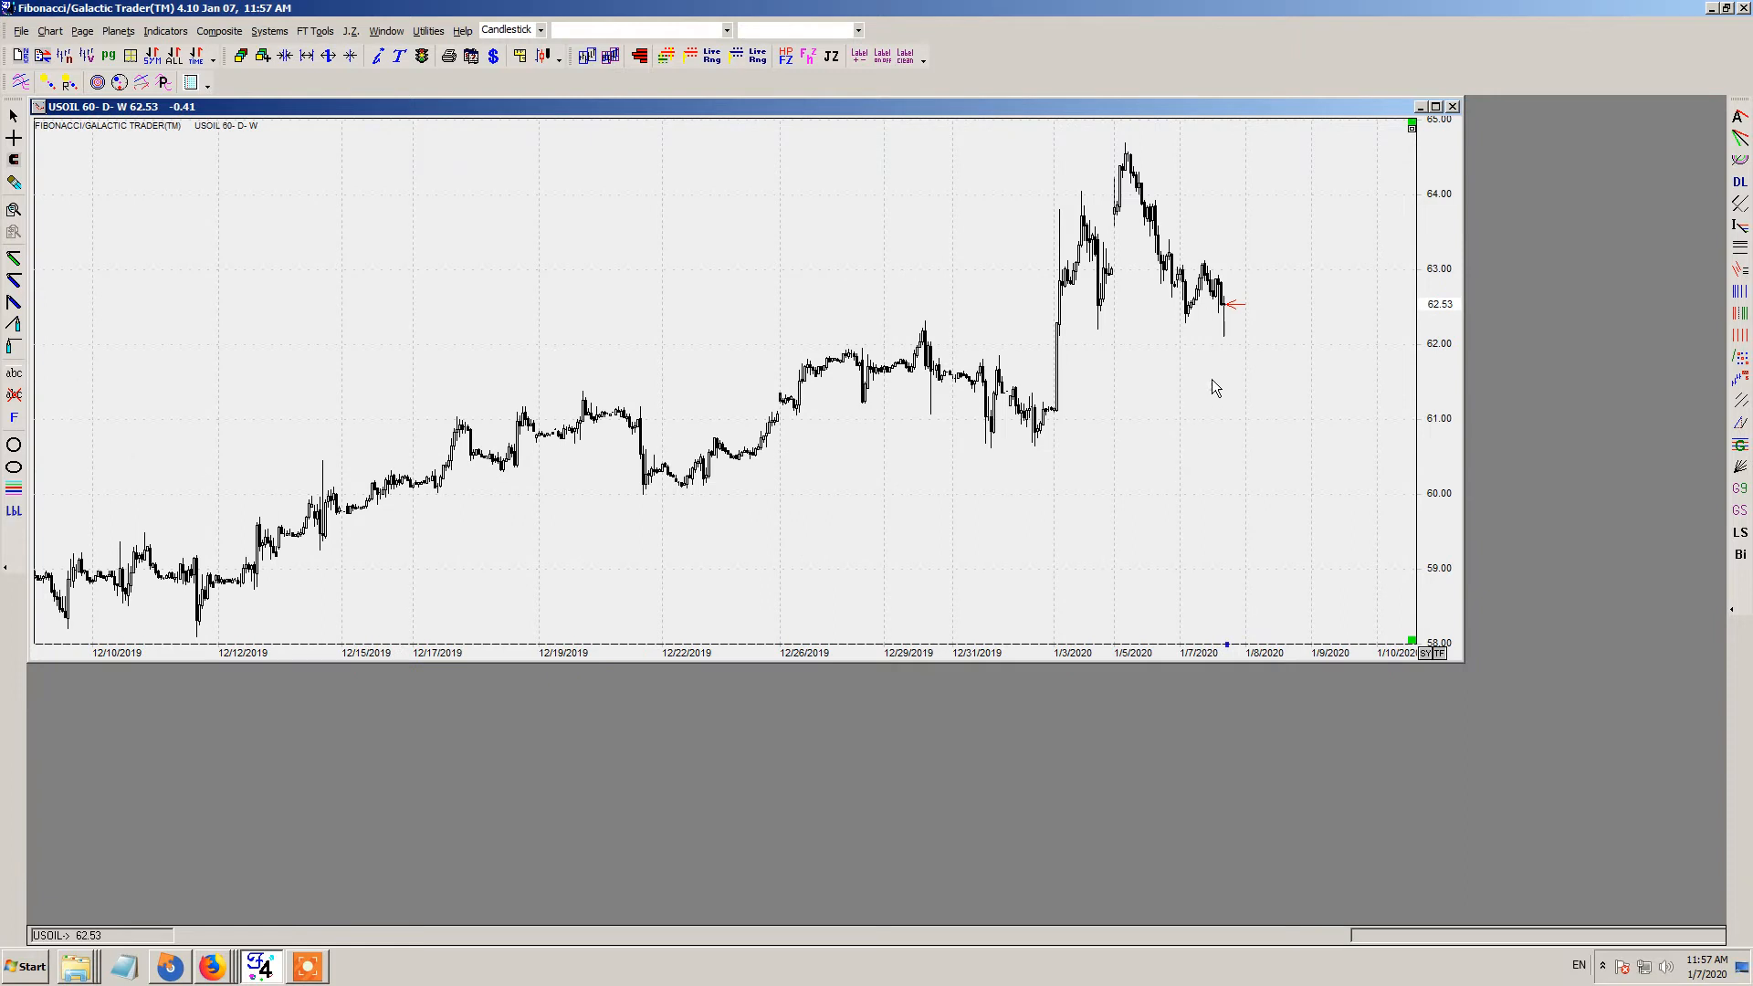
{"action": "left_click", "coordinate": [1224, 315]}
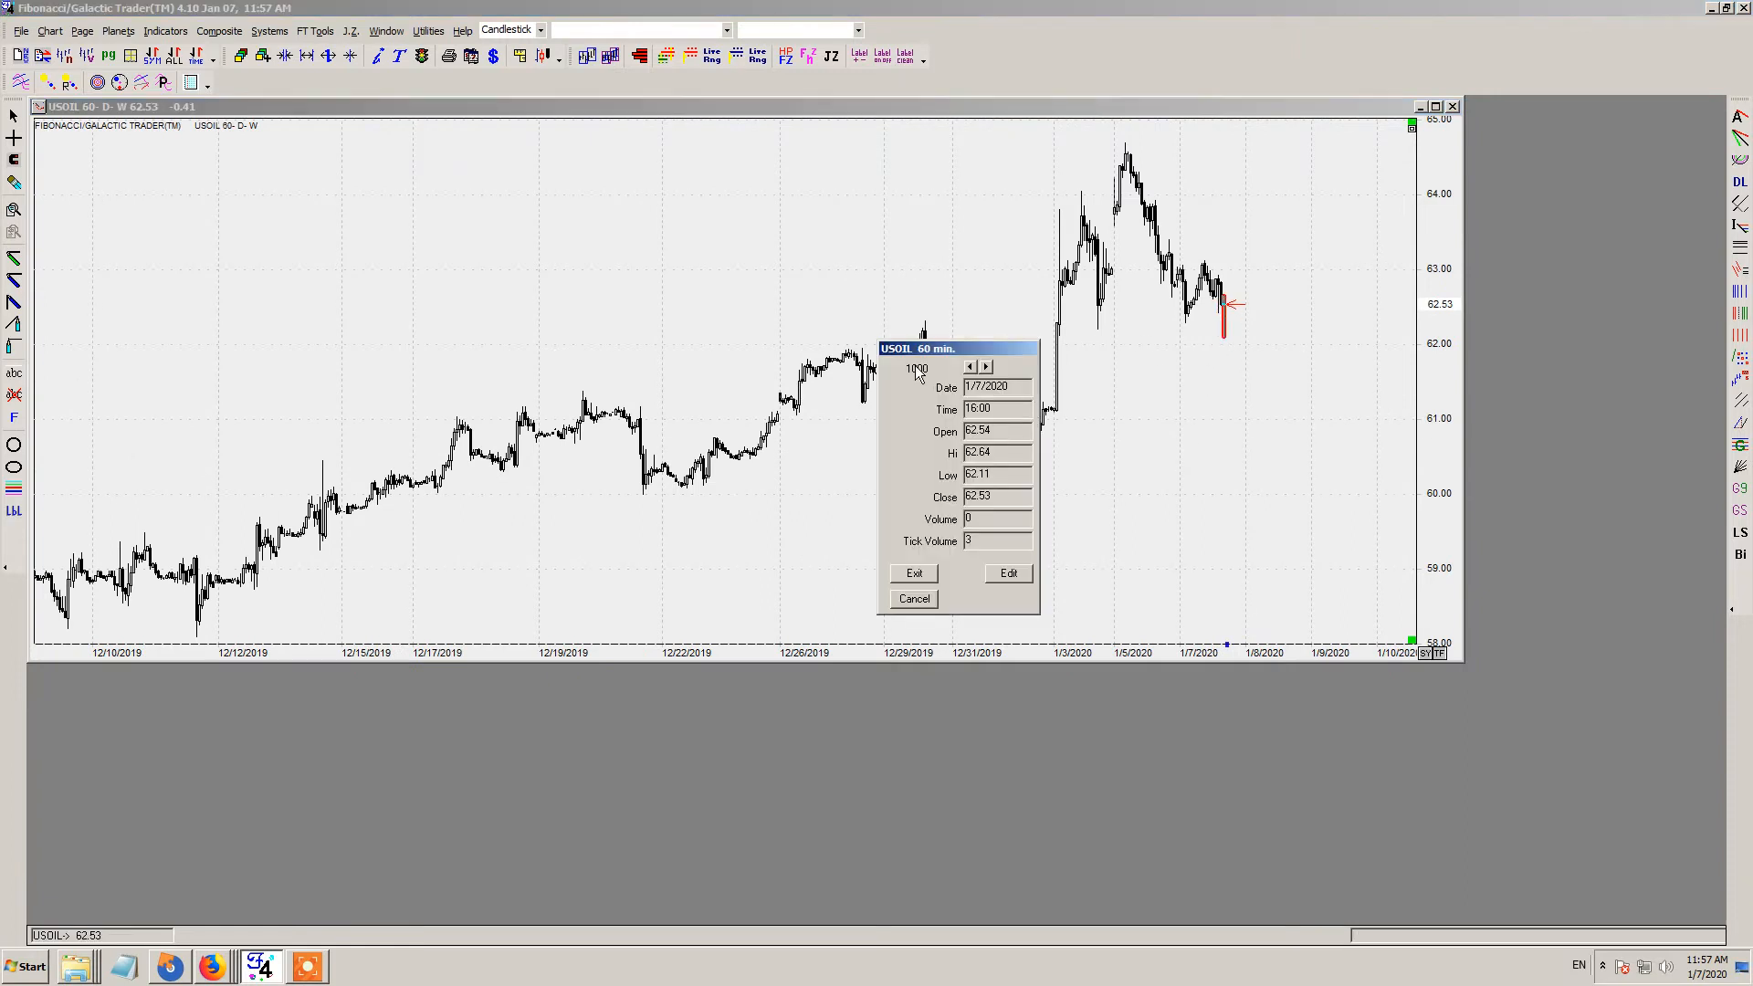
{"action": "left_click", "coordinate": [916, 600]}
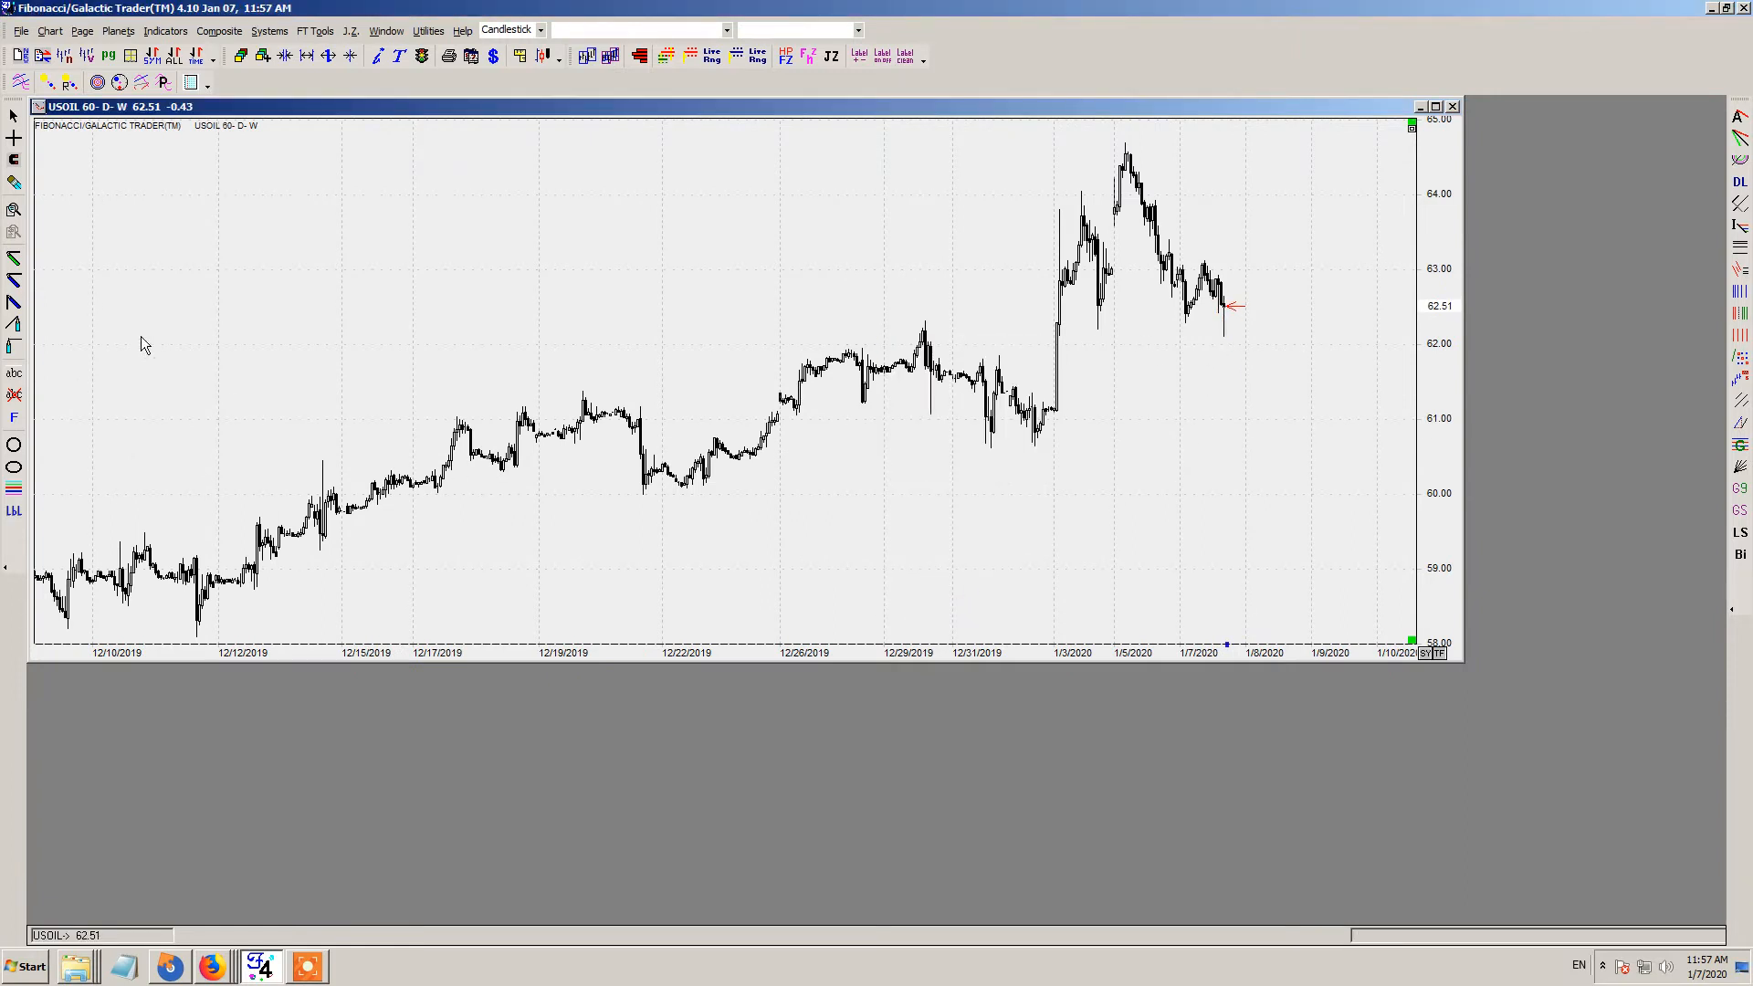
- Set the chart's bars in memory to 2000 and check the latest bar's number and data
{"action": "double_click", "coordinate": [157, 146]}
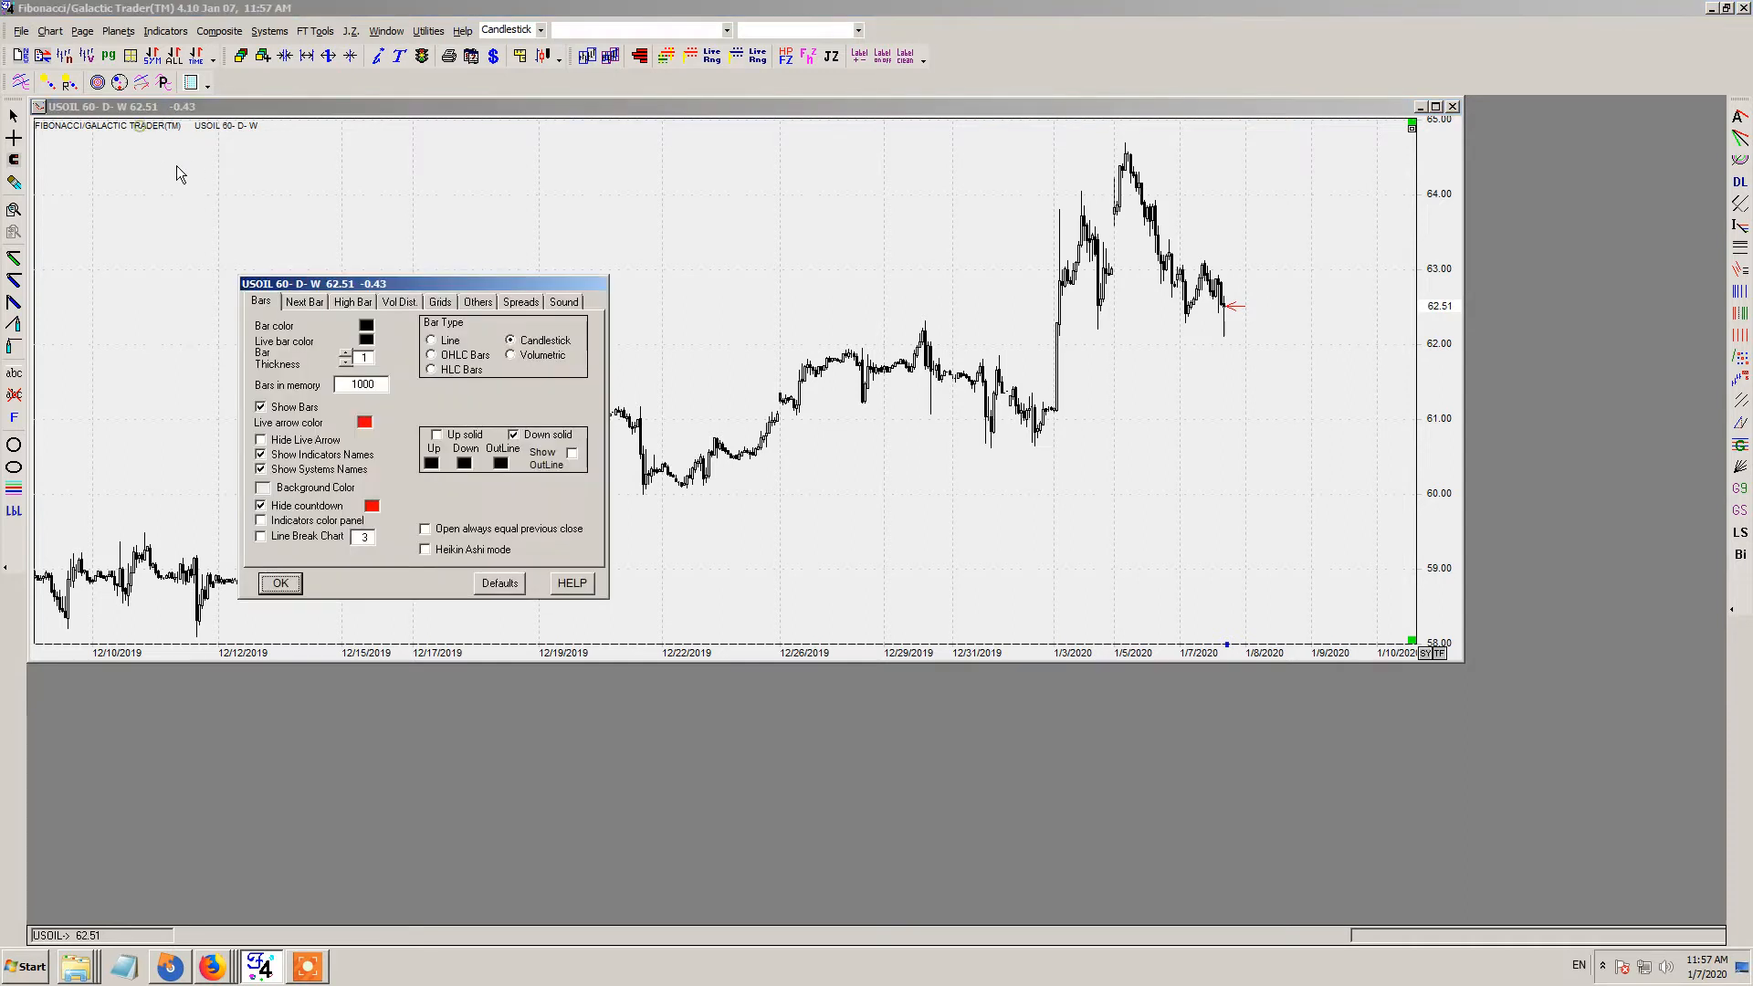
{"action": "left_click", "coordinate": [354, 384]}
{"action": "left_click", "coordinate": [297, 582]}
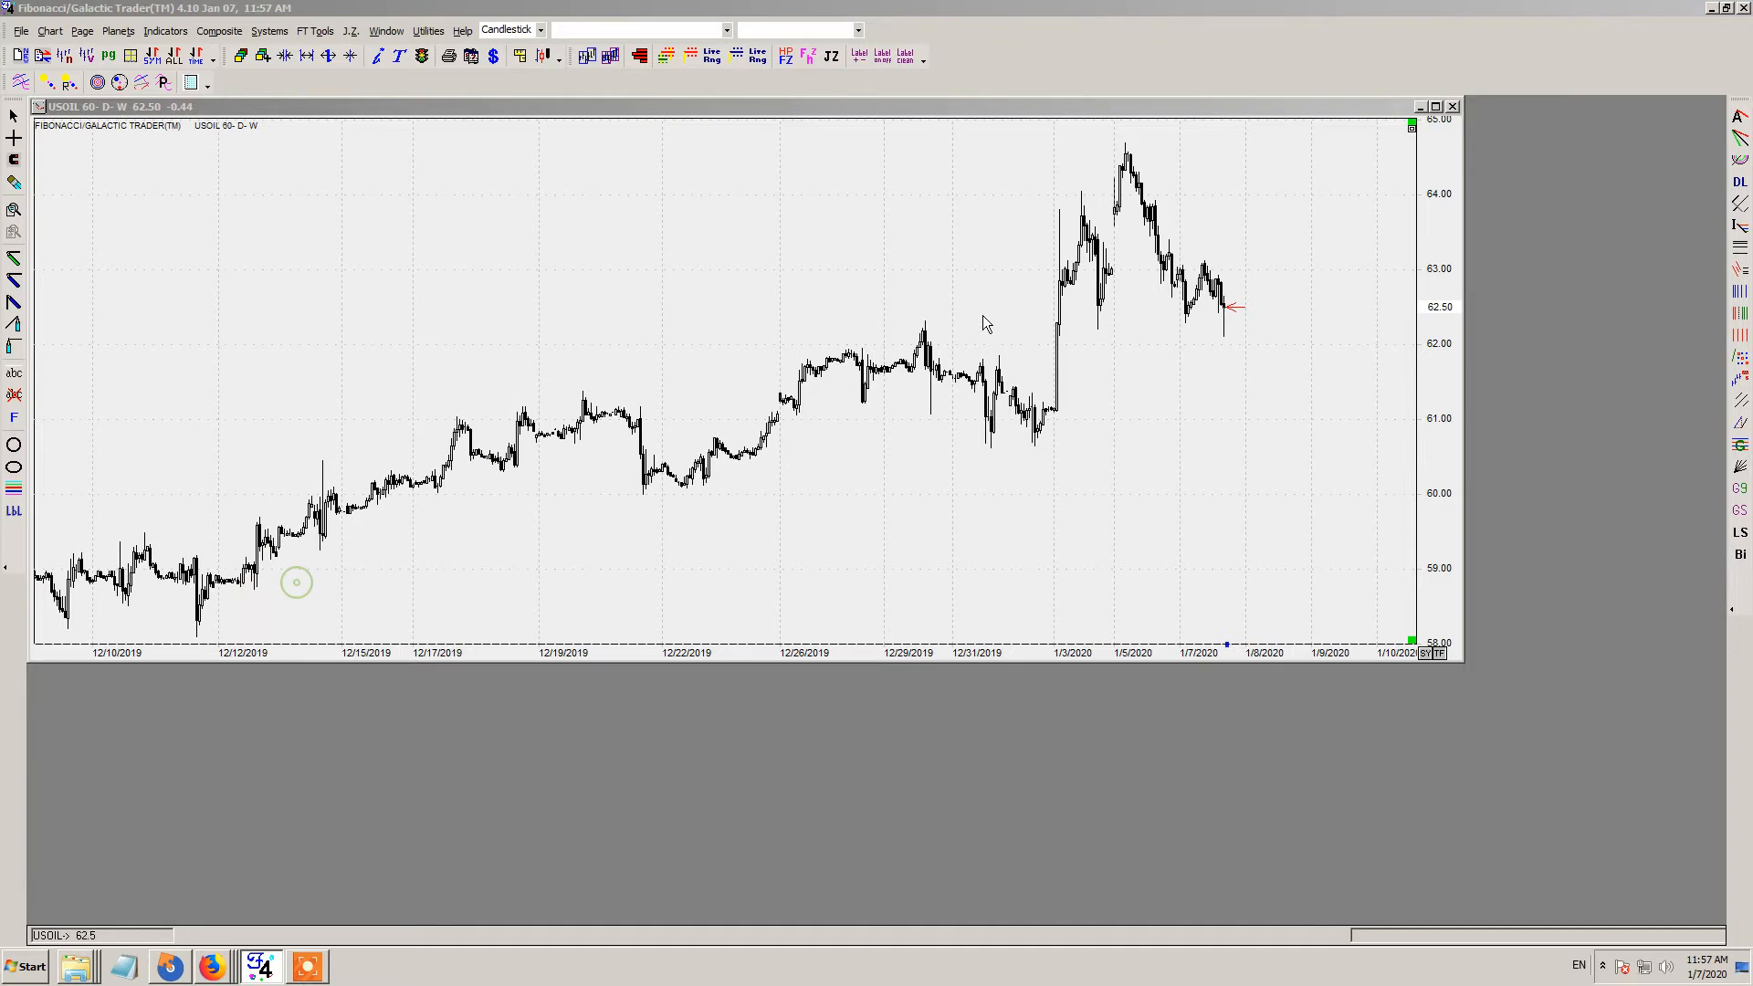
{"action": "left_click", "coordinate": [1227, 325]}
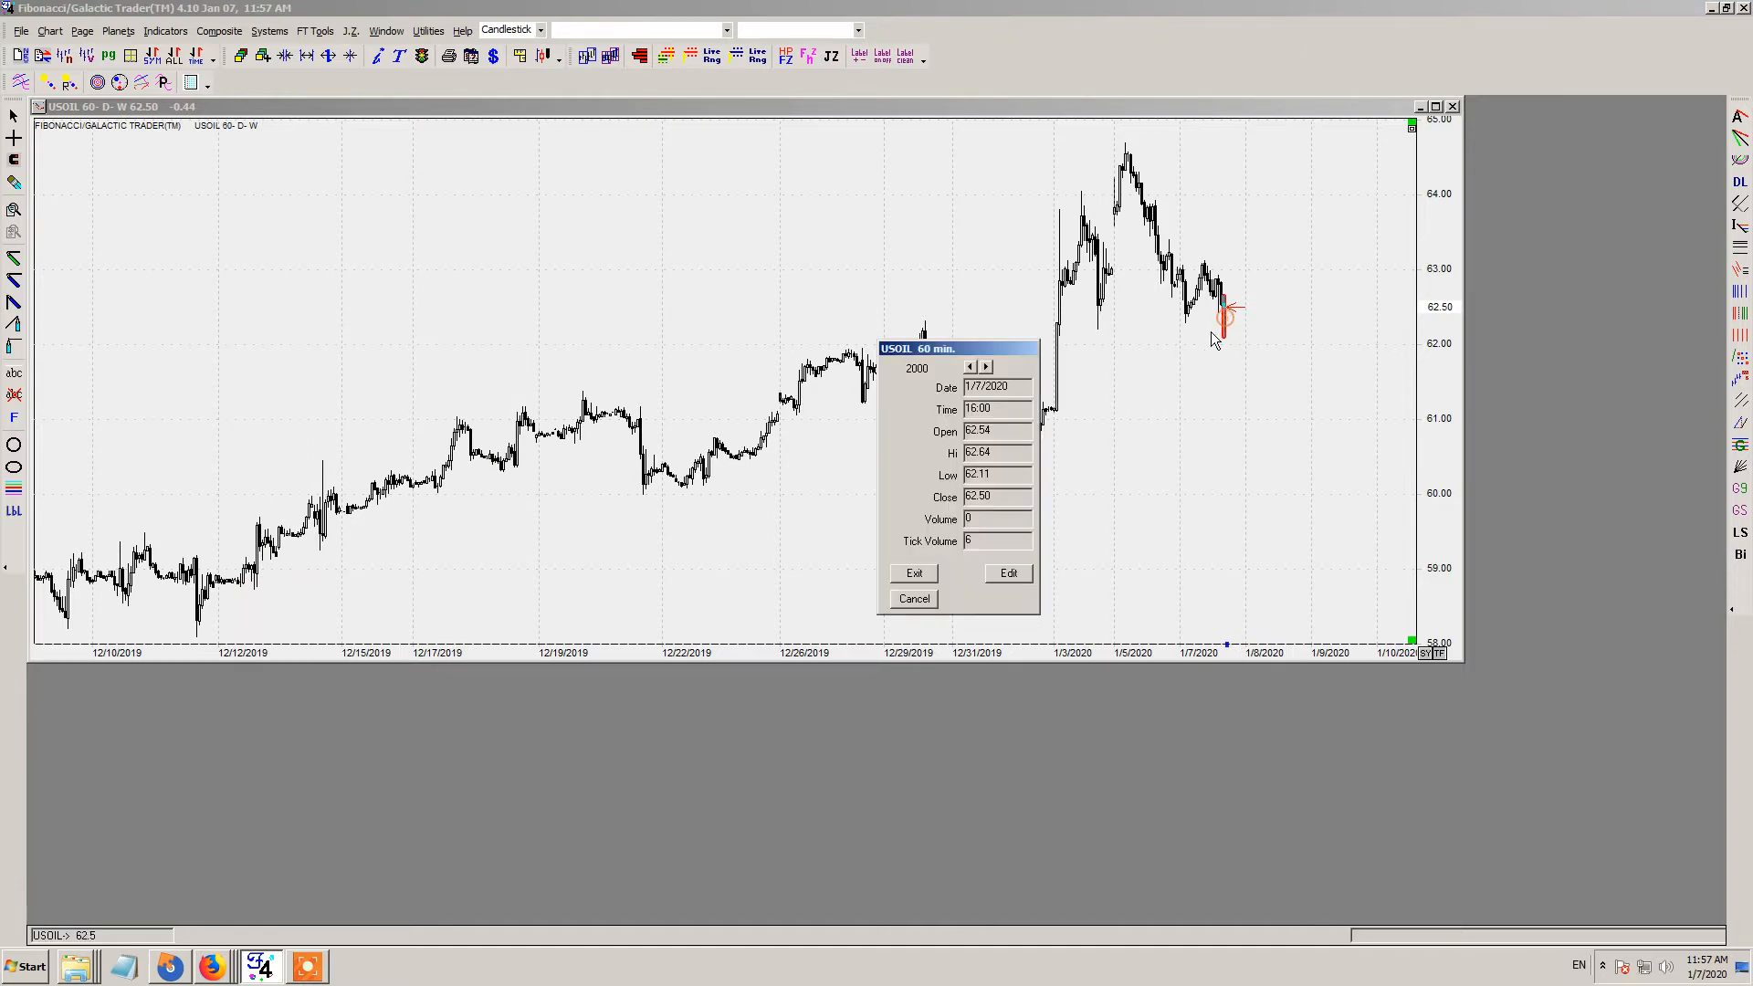
{"action": "left_click", "coordinate": [906, 602]}
- Look through the USOIL chart's extended price history and return to the most recent bars
{"action": "left_click_drag", "start_coordinate": [943, 567], "coordinate": [609, 576]}
{"action": "left_click_drag", "start_coordinate": [519, 451], "coordinate": [1269, 429]}
{"action": "left_click_drag", "start_coordinate": [368, 359], "coordinate": [352, 474]}
{"action": "left_click_drag", "start_coordinate": [793, 475], "coordinate": [365, 497]}
{"action": "left_click_drag", "start_coordinate": [816, 489], "coordinate": [480, 487]}
{"action": "left_click_drag", "start_coordinate": [874, 488], "coordinate": [564, 491]}
{"action": "left_click_drag", "start_coordinate": [904, 521], "coordinate": [847, 541]}
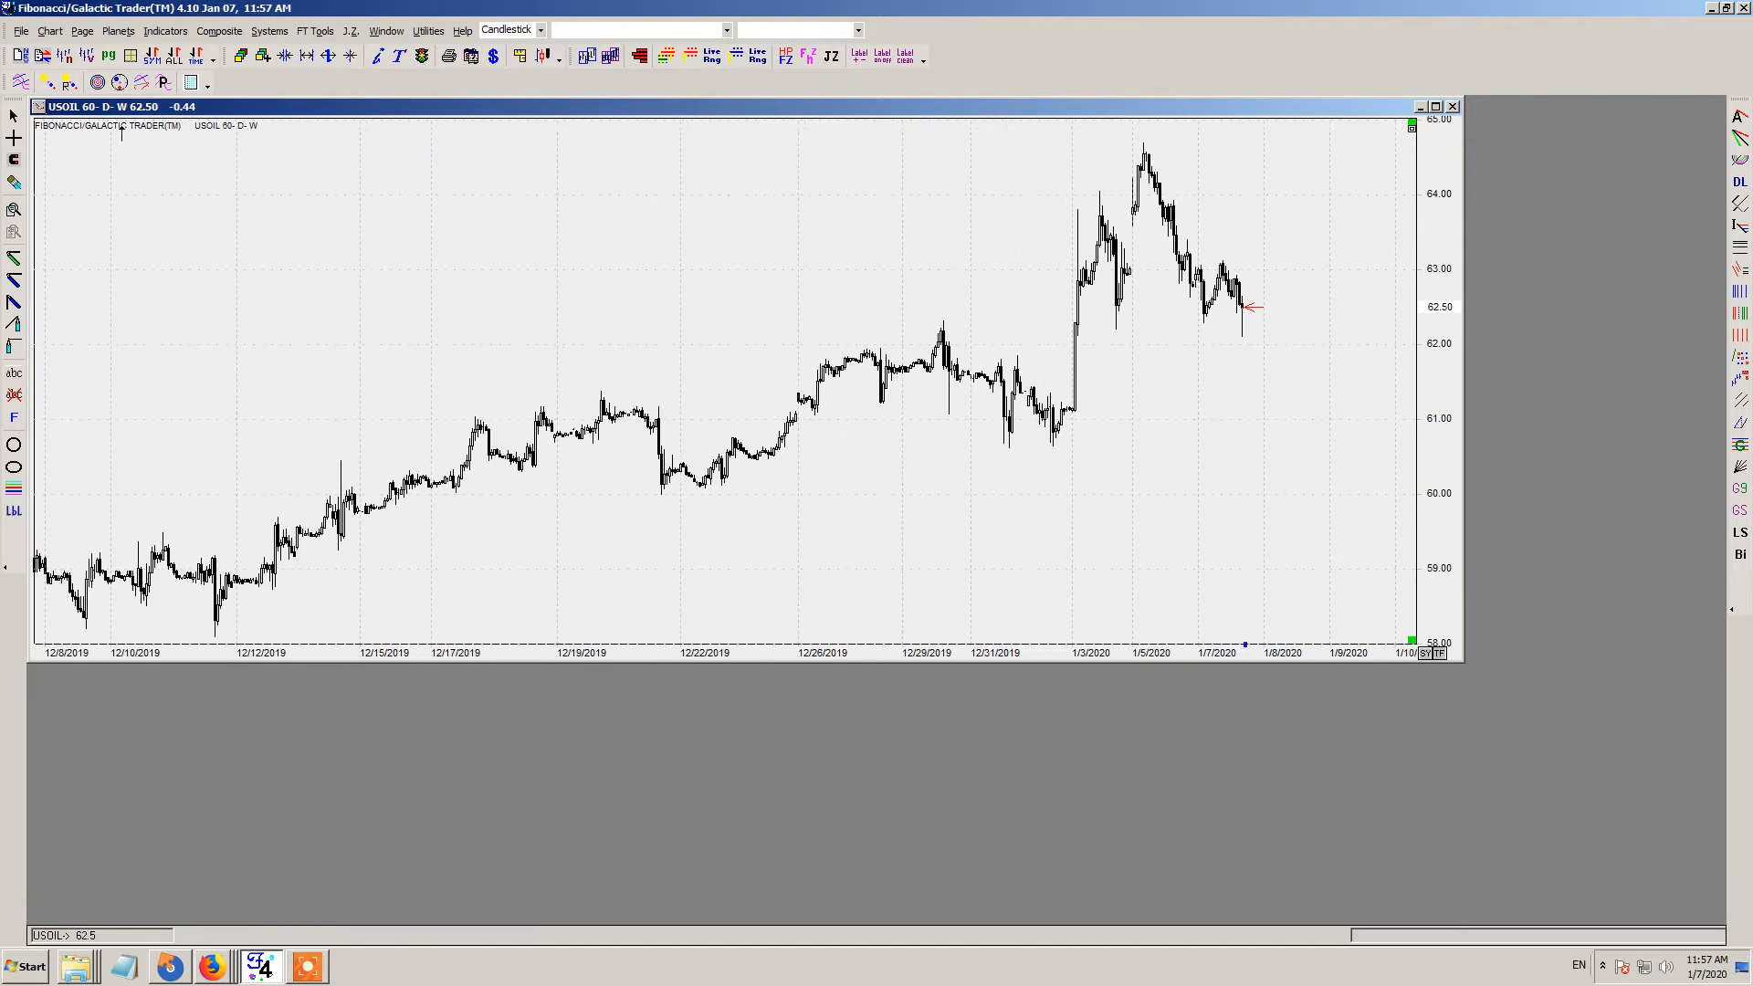
- Start another new symbol with the description GBP/USD NEW and the symbol GBP/USD
{"action": "left_click", "coordinate": [20, 31]}
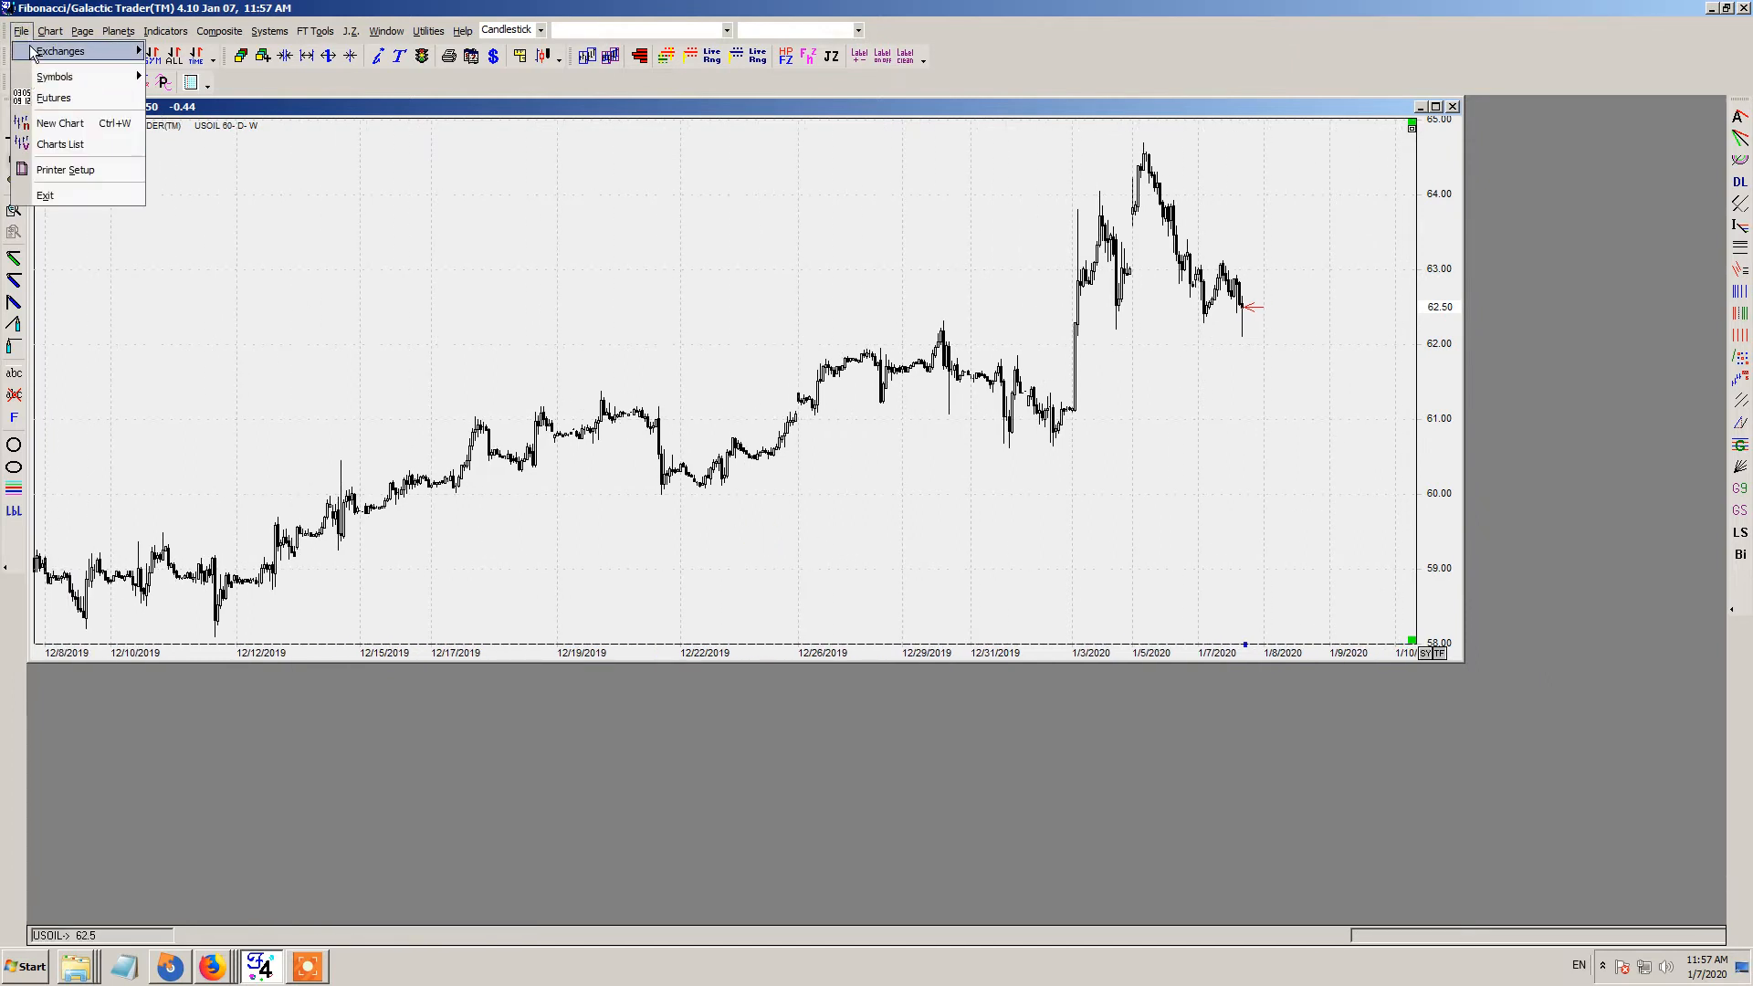
{"action": "mouse_move", "coordinate": [50, 78]}
{"action": "left_click", "coordinate": [183, 84]}
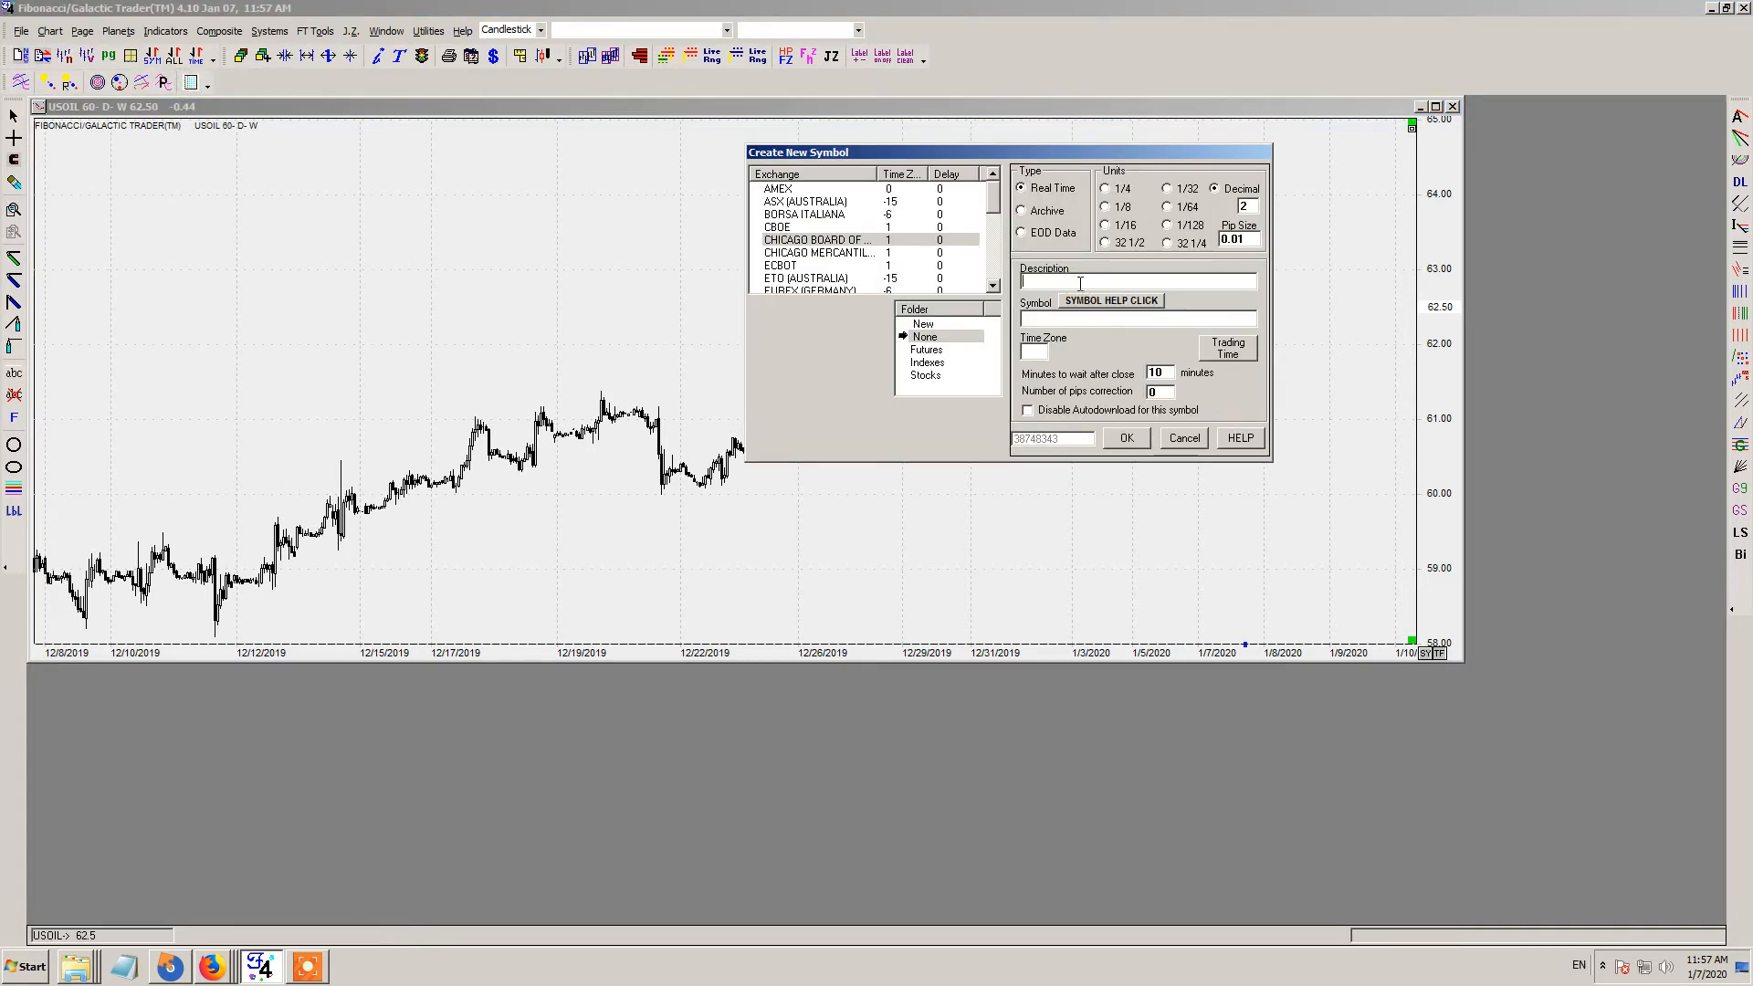
{"action": "type", "text": "GBP/USD NEW"}
{"action": "left_click", "coordinate": [1062, 319]}
{"action": "type", "text": "GBP/U"}
- Assign the new symbol to the FOREX GMT exchange with its default exchange times and review its trading times
{"action": "left_click", "coordinate": [993, 260]}
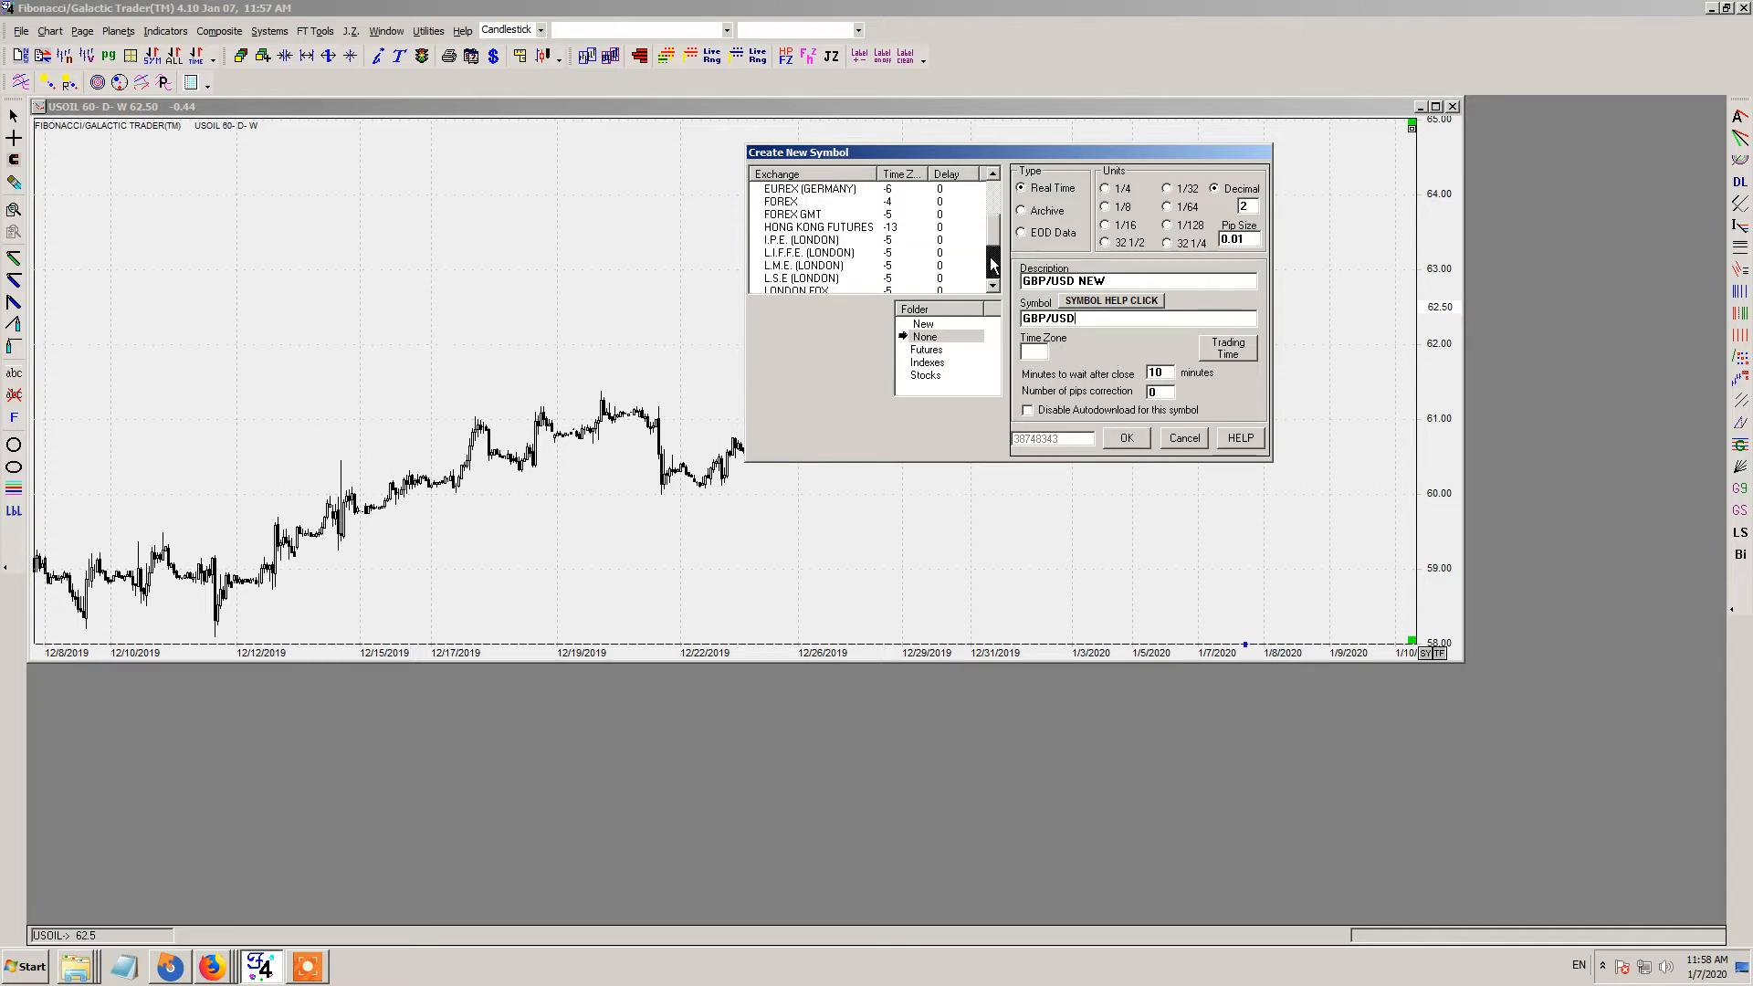
{"action": "left_click", "coordinate": [808, 216]}
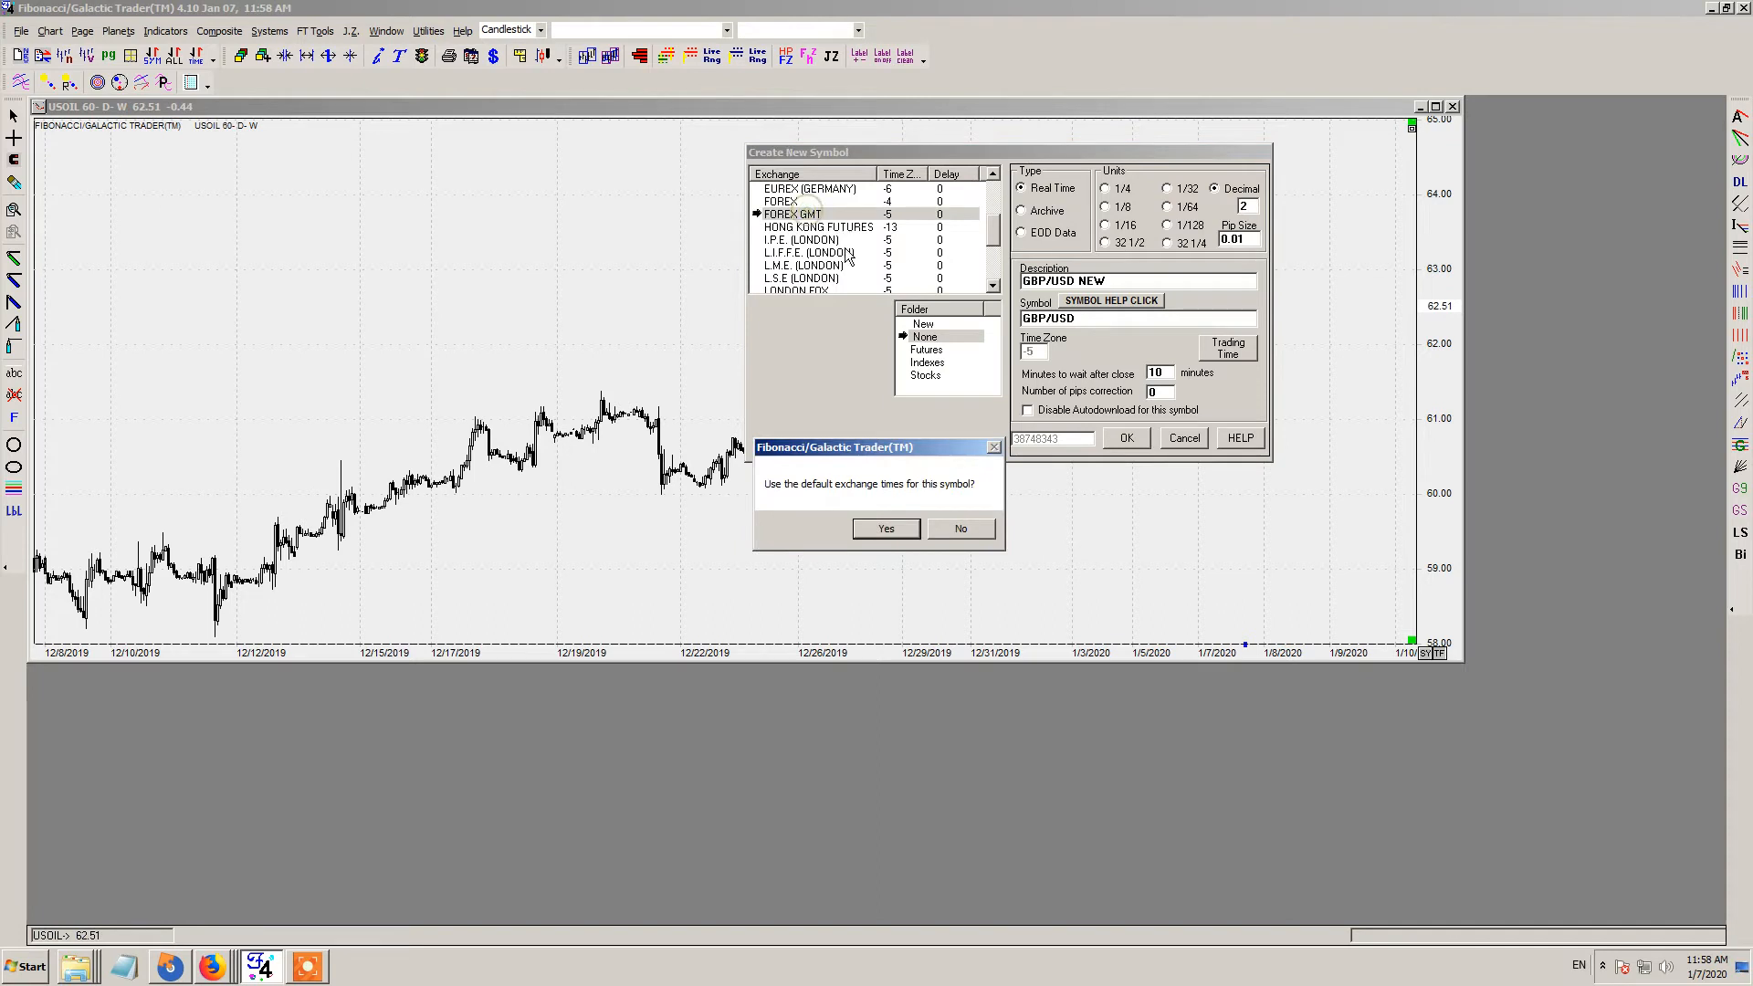
{"action": "left_click", "coordinate": [884, 530]}
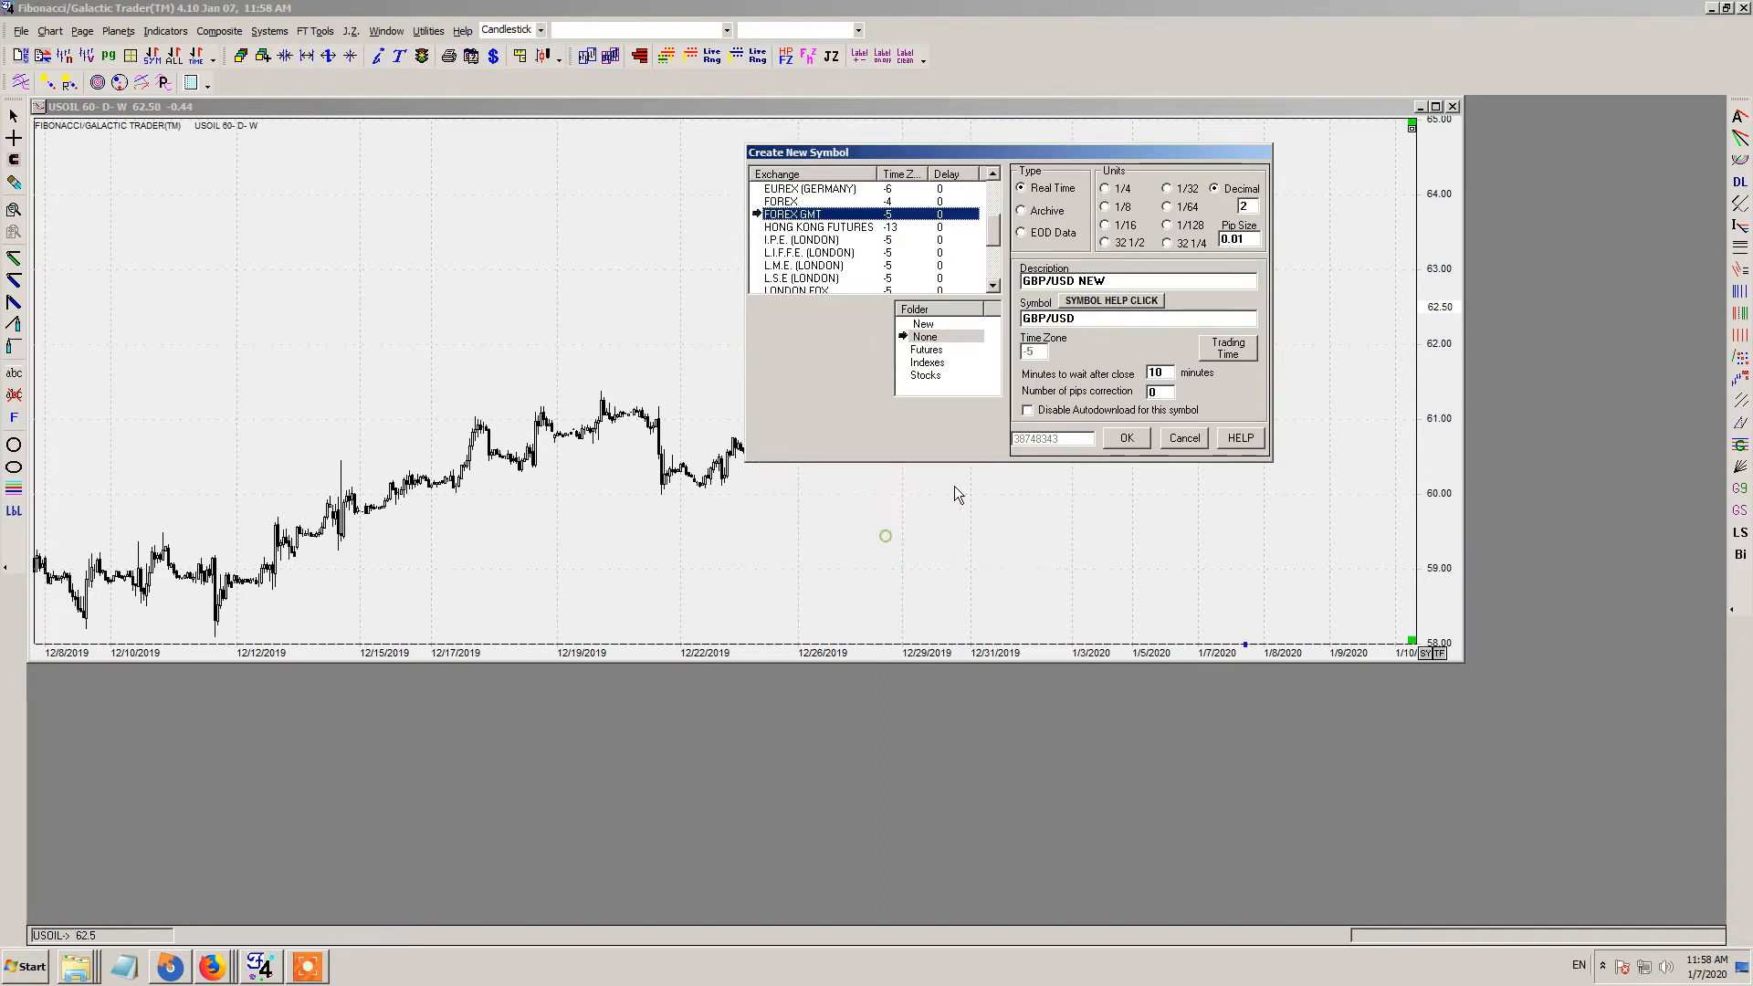
{"action": "left_click", "coordinate": [1233, 354]}
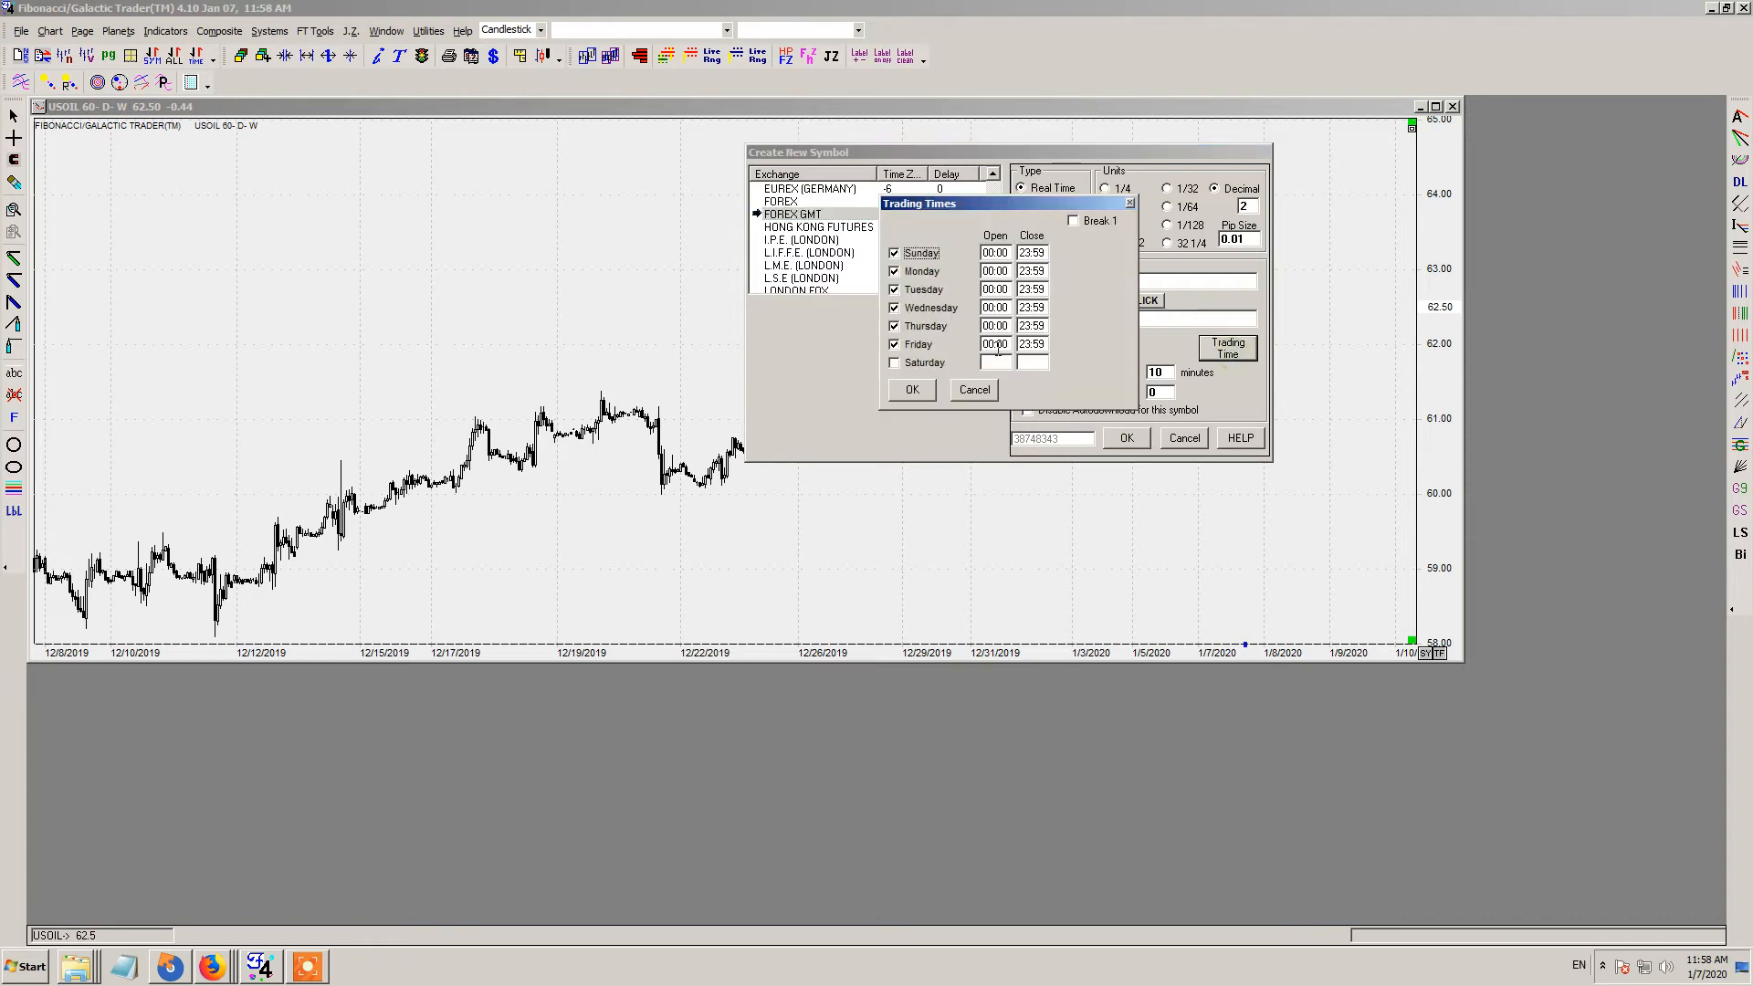
{"action": "left_click", "coordinate": [989, 392]}
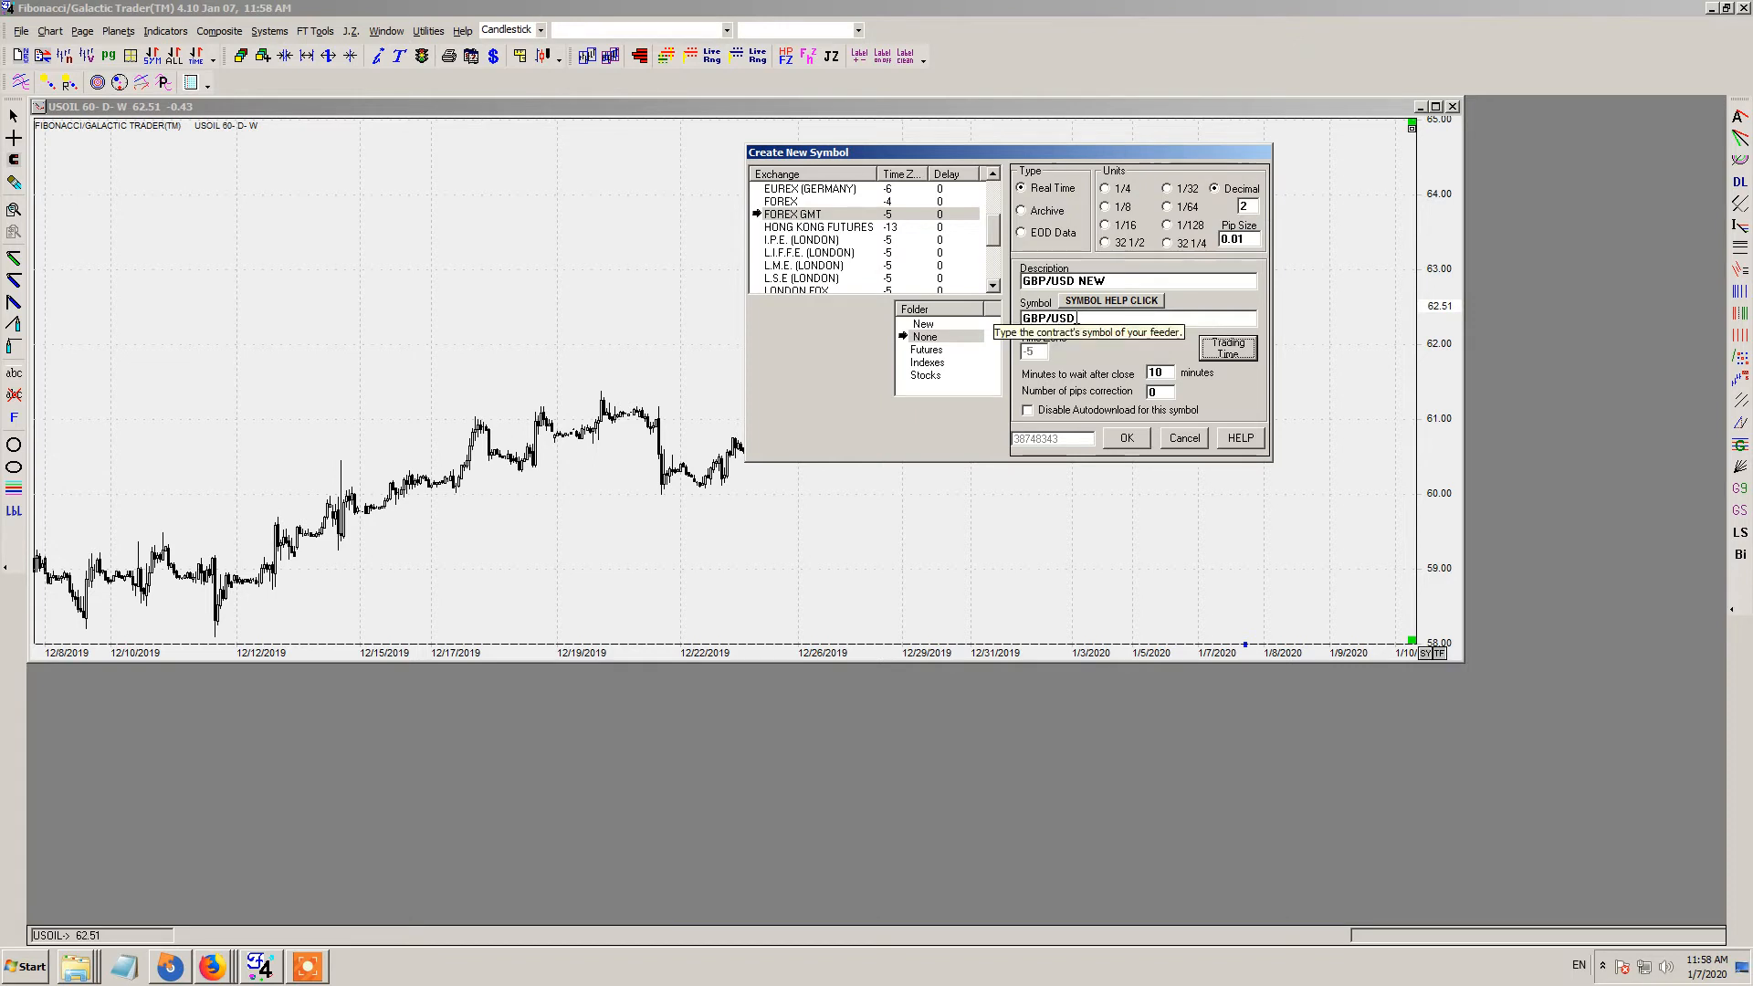
- Set the symbol's decimal units to 4 and its pip size to 0.0001, recheck the trading times, and create the symbol
{"action": "double_click", "coordinate": [1243, 207]}
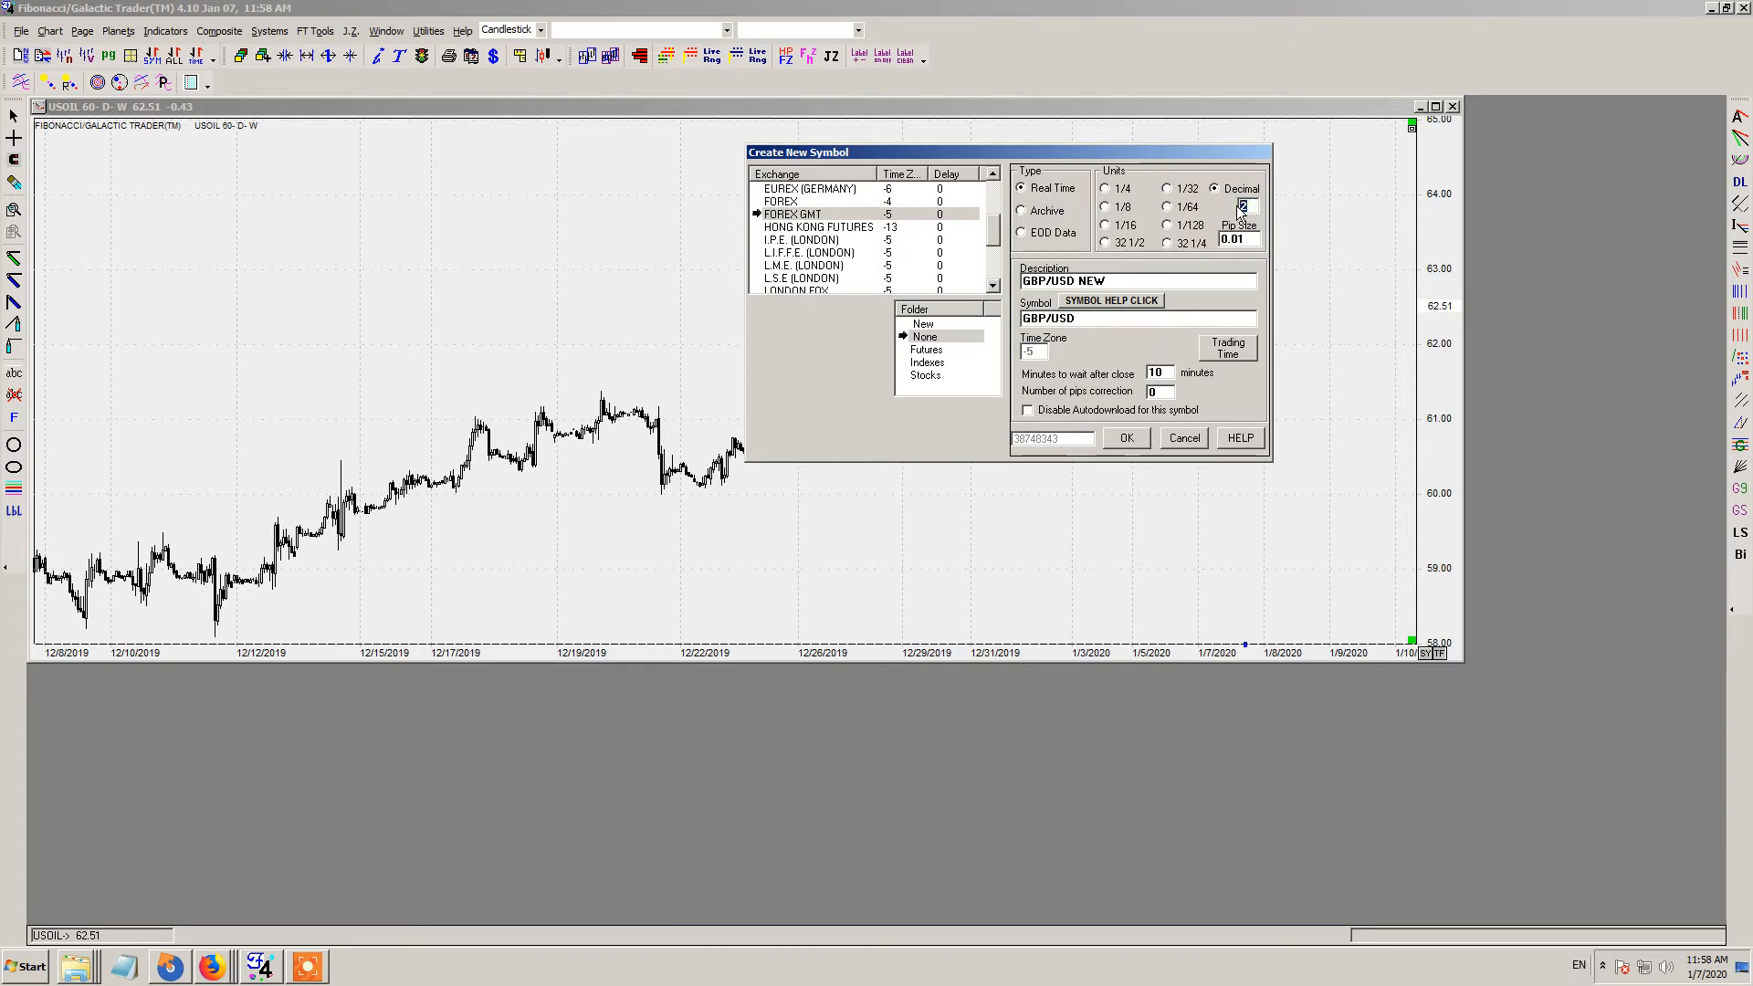
{"action": "type", "text": "4"}
{"action": "left_click", "coordinate": [1236, 239]}
{"action": "type", "text": "00"}
{"action": "left_click", "coordinate": [1213, 360]}
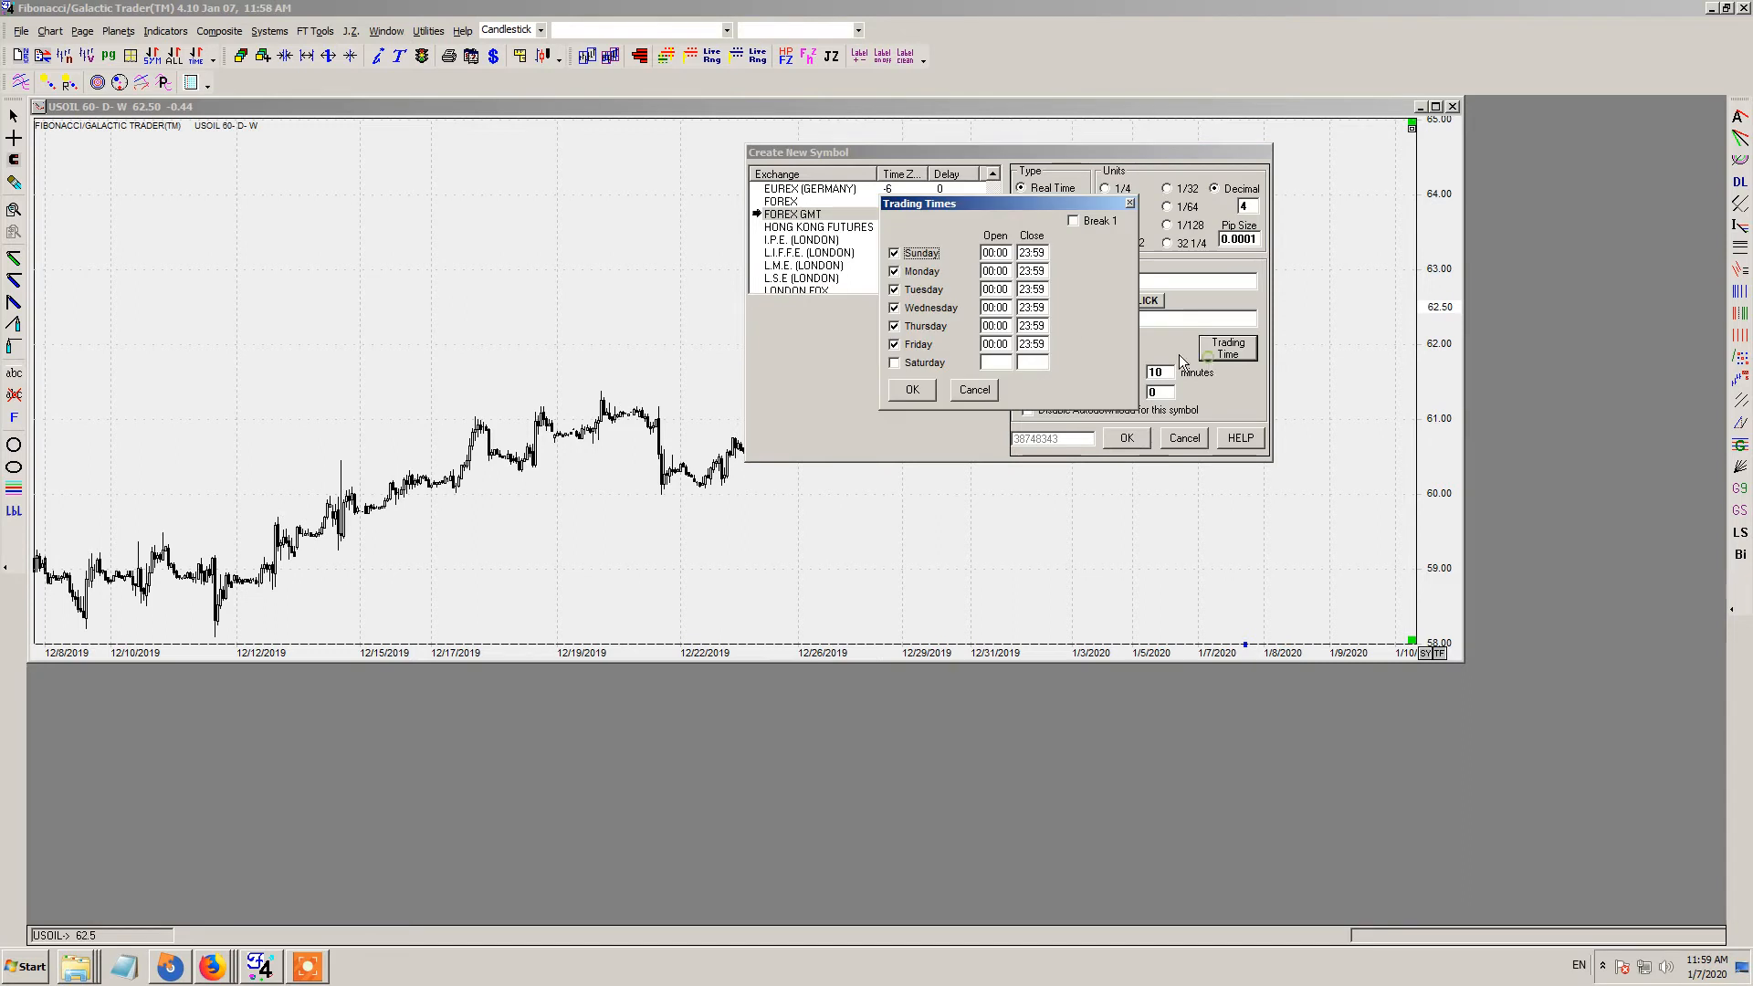
{"action": "left_click", "coordinate": [977, 387]}
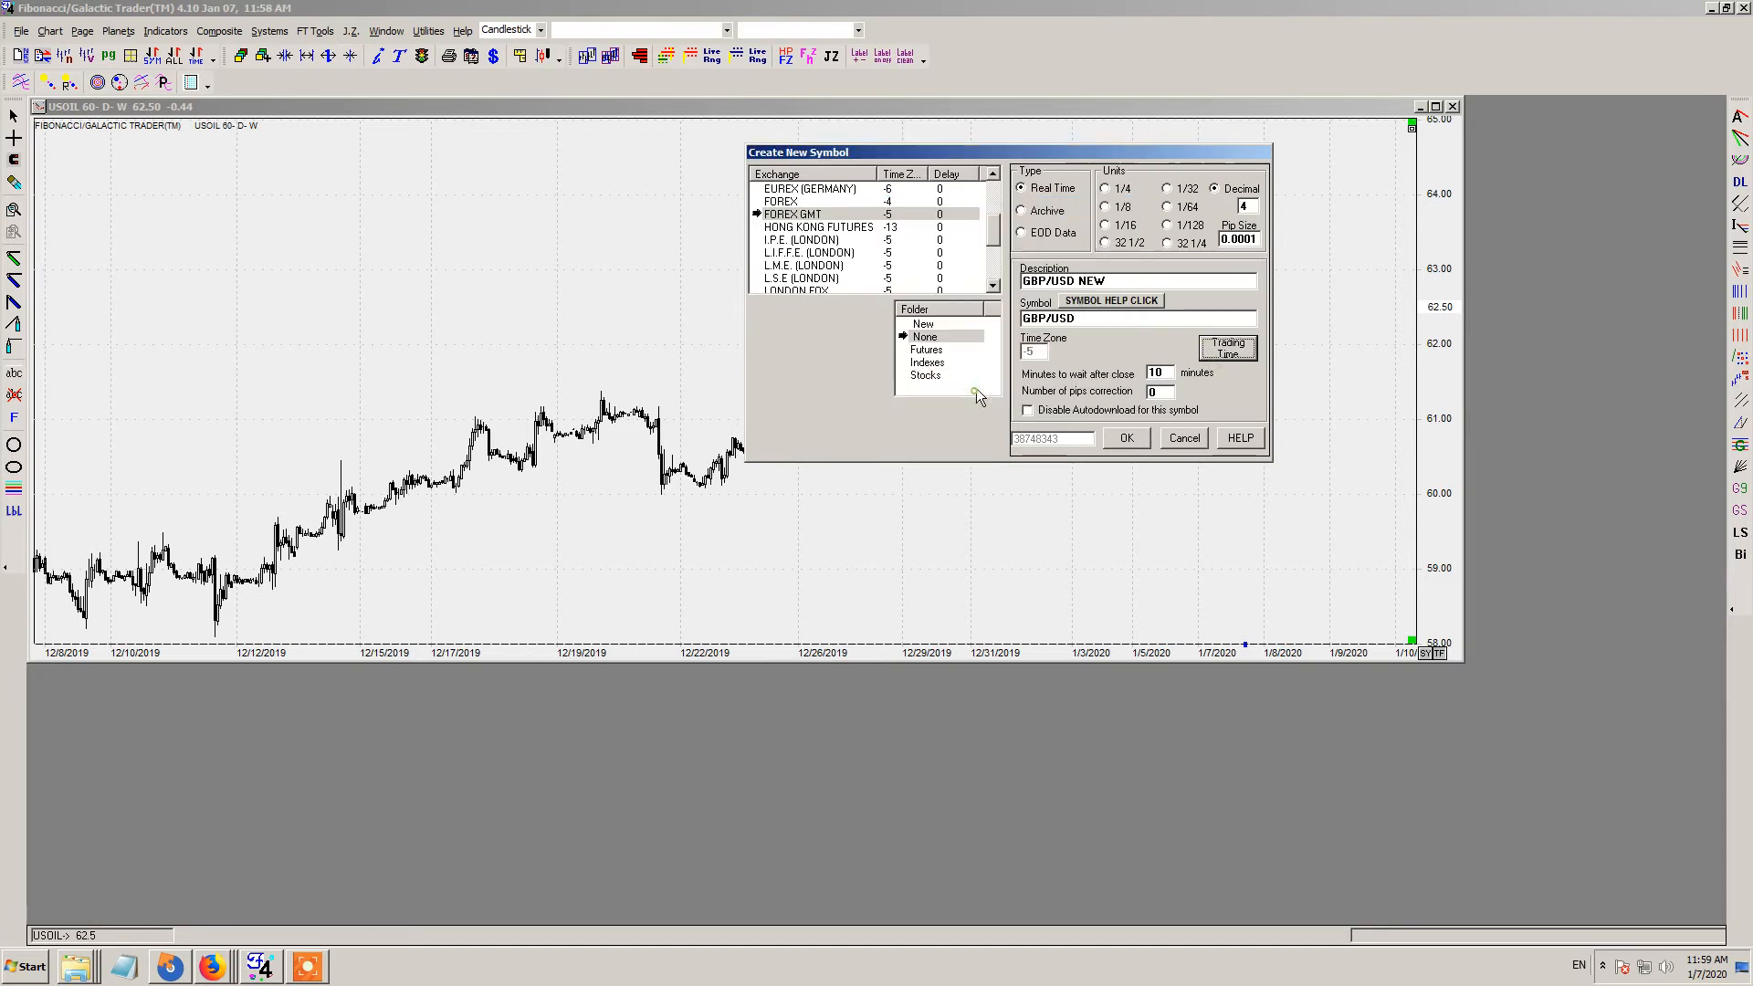
{"action": "left_click", "coordinate": [1126, 440]}
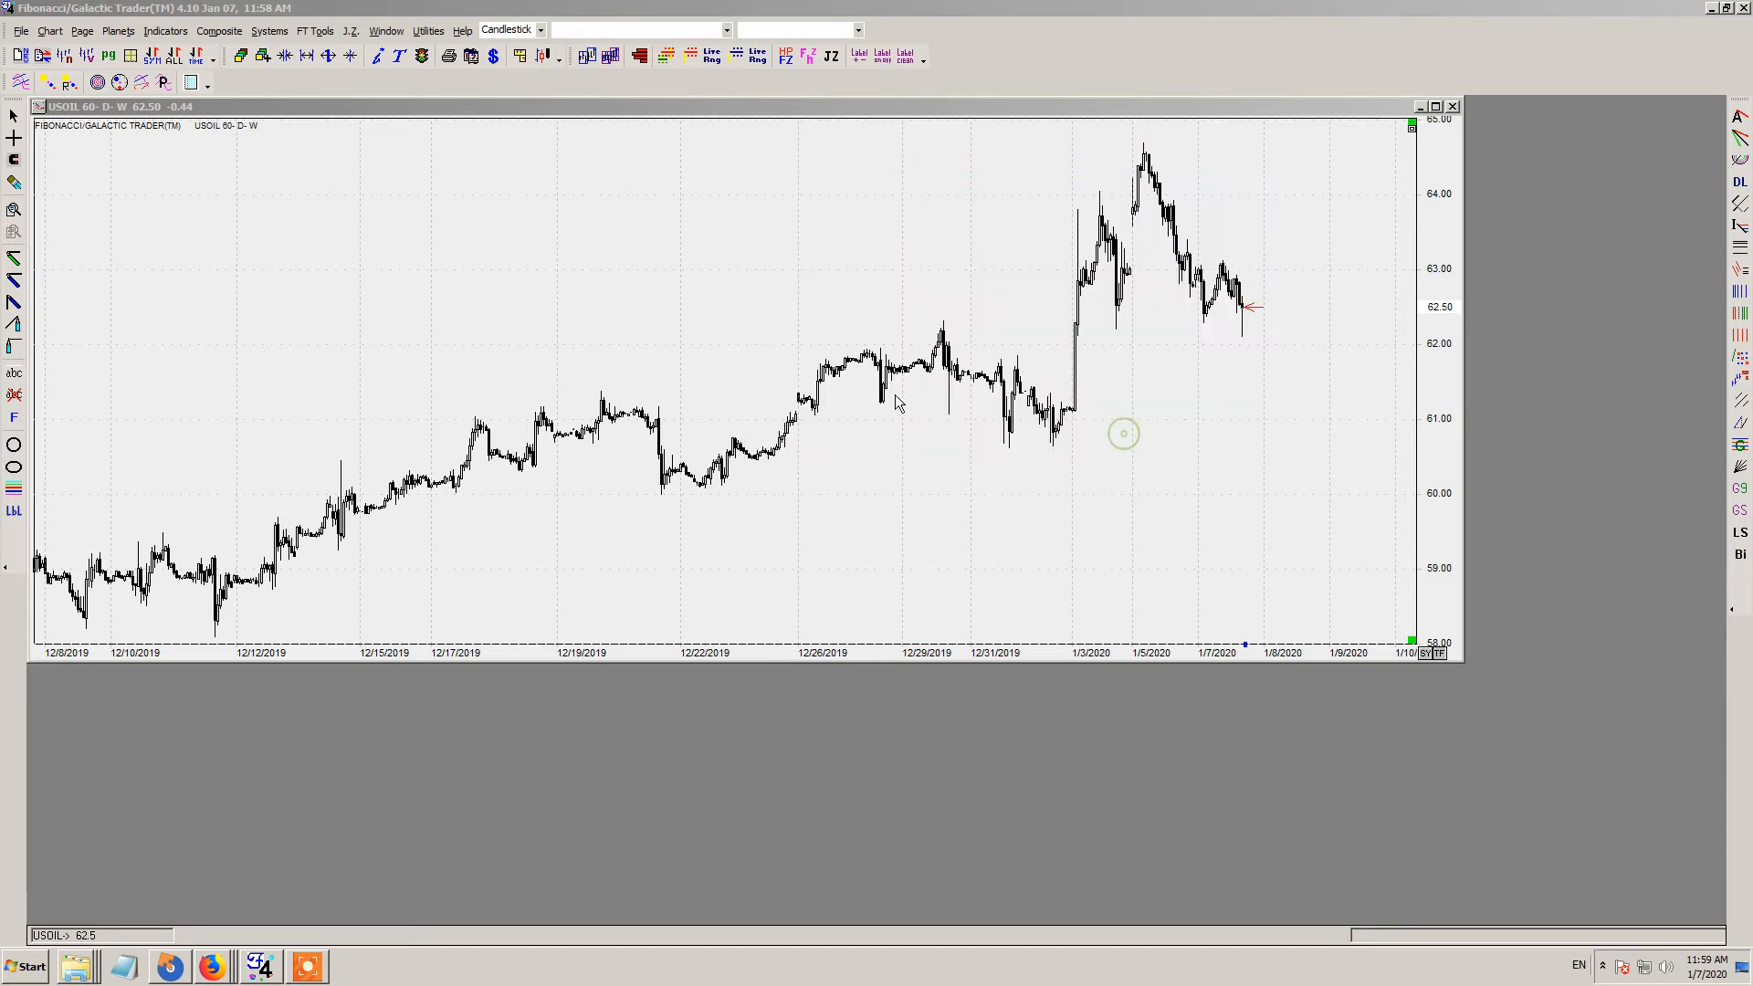
- Start a new real-time chart and select the GBP/USD NEW symbol for it
{"action": "left_click", "coordinate": [66, 58]}
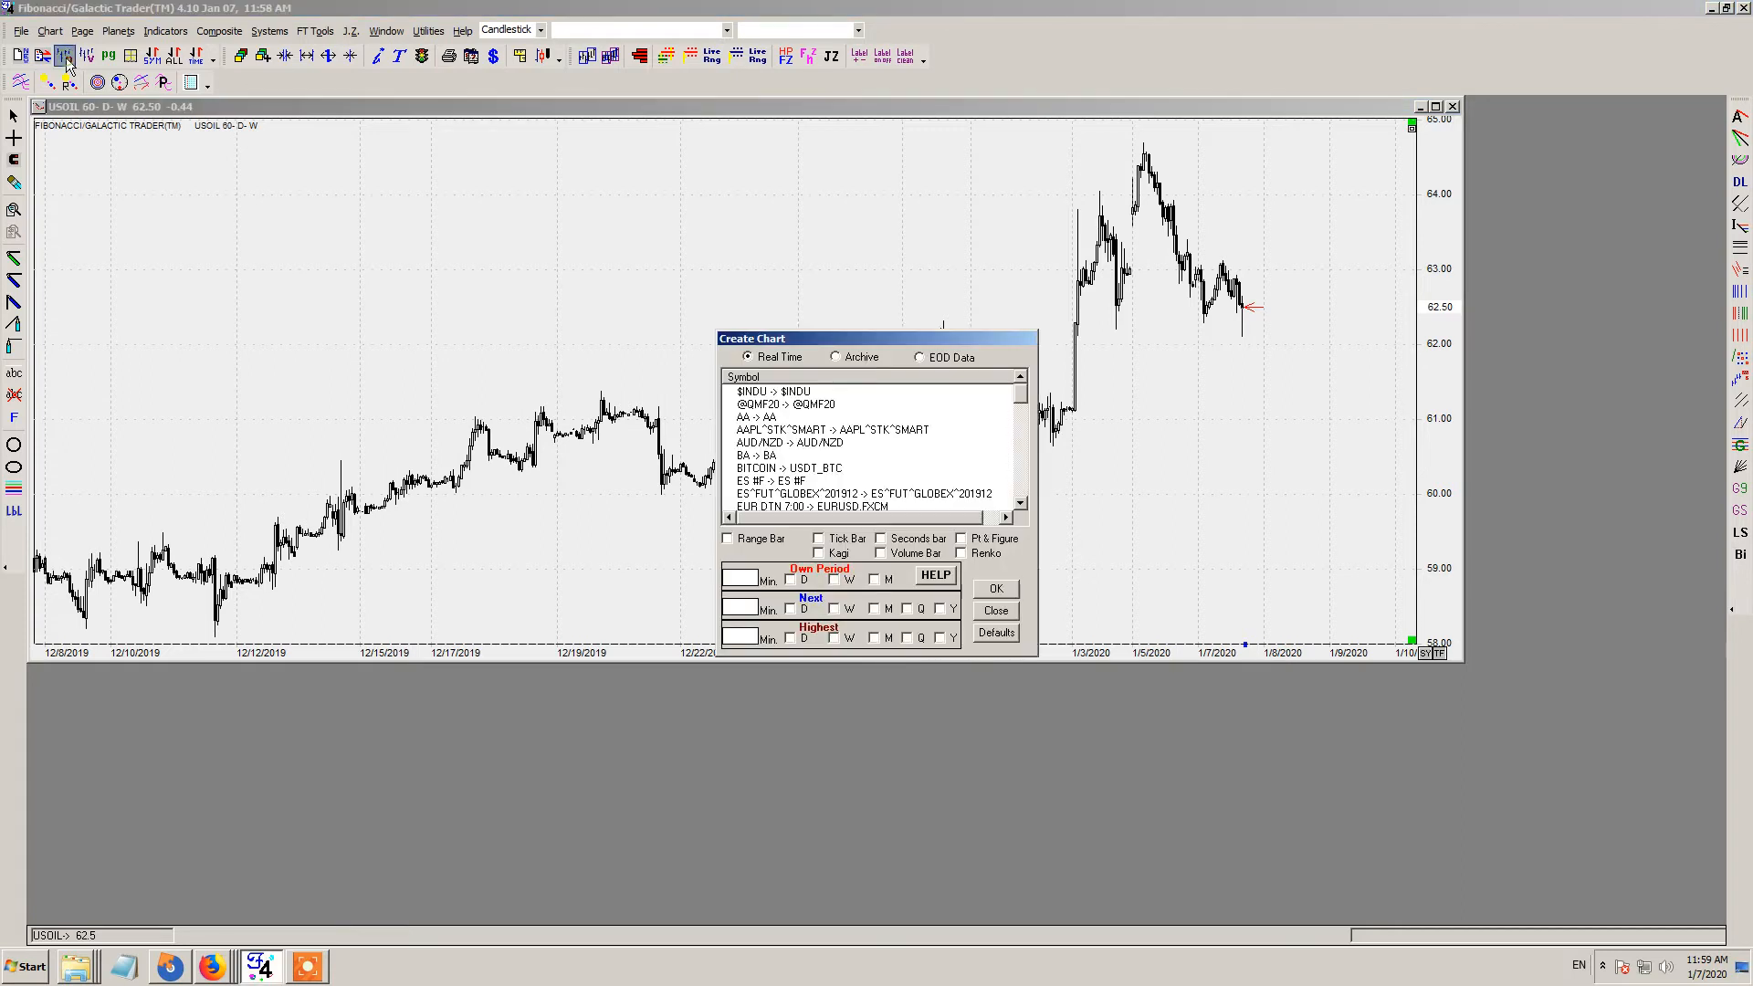
{"action": "scroll", "coordinate": [1024, 493], "scroll_direction": "down", "scroll_amount": 5}
{"action": "left_click", "coordinate": [1021, 486]}
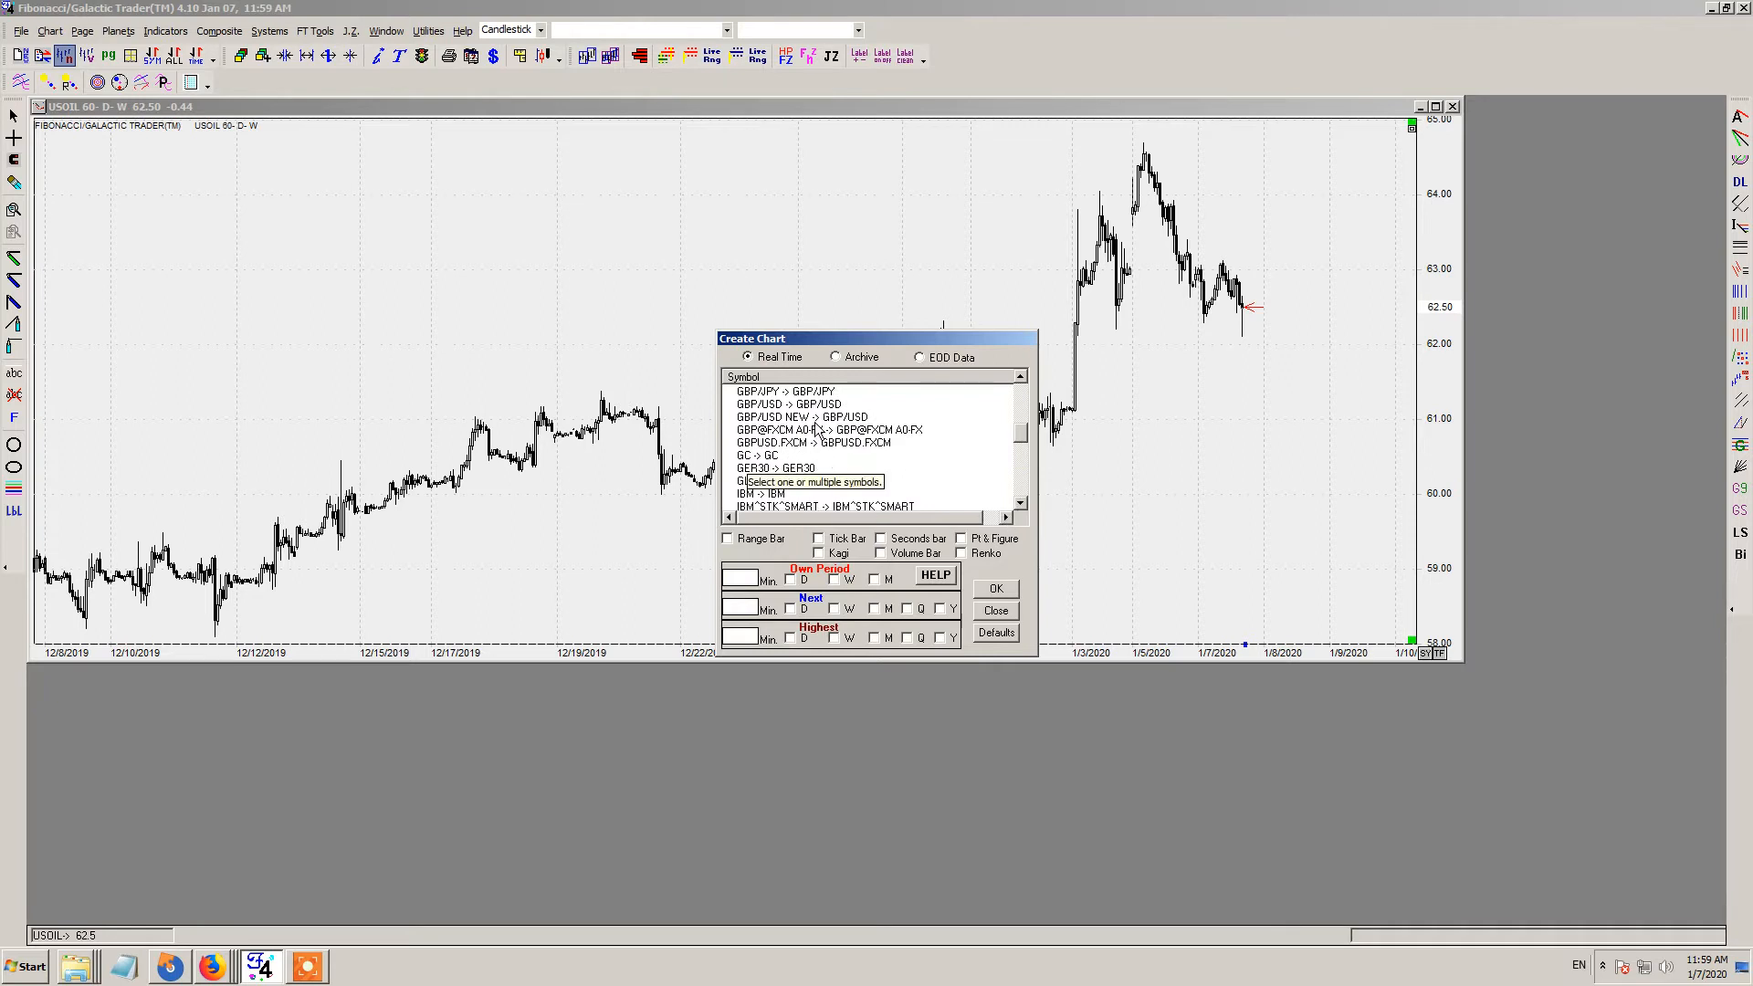
{"action": "left_click", "coordinate": [1020, 375]}
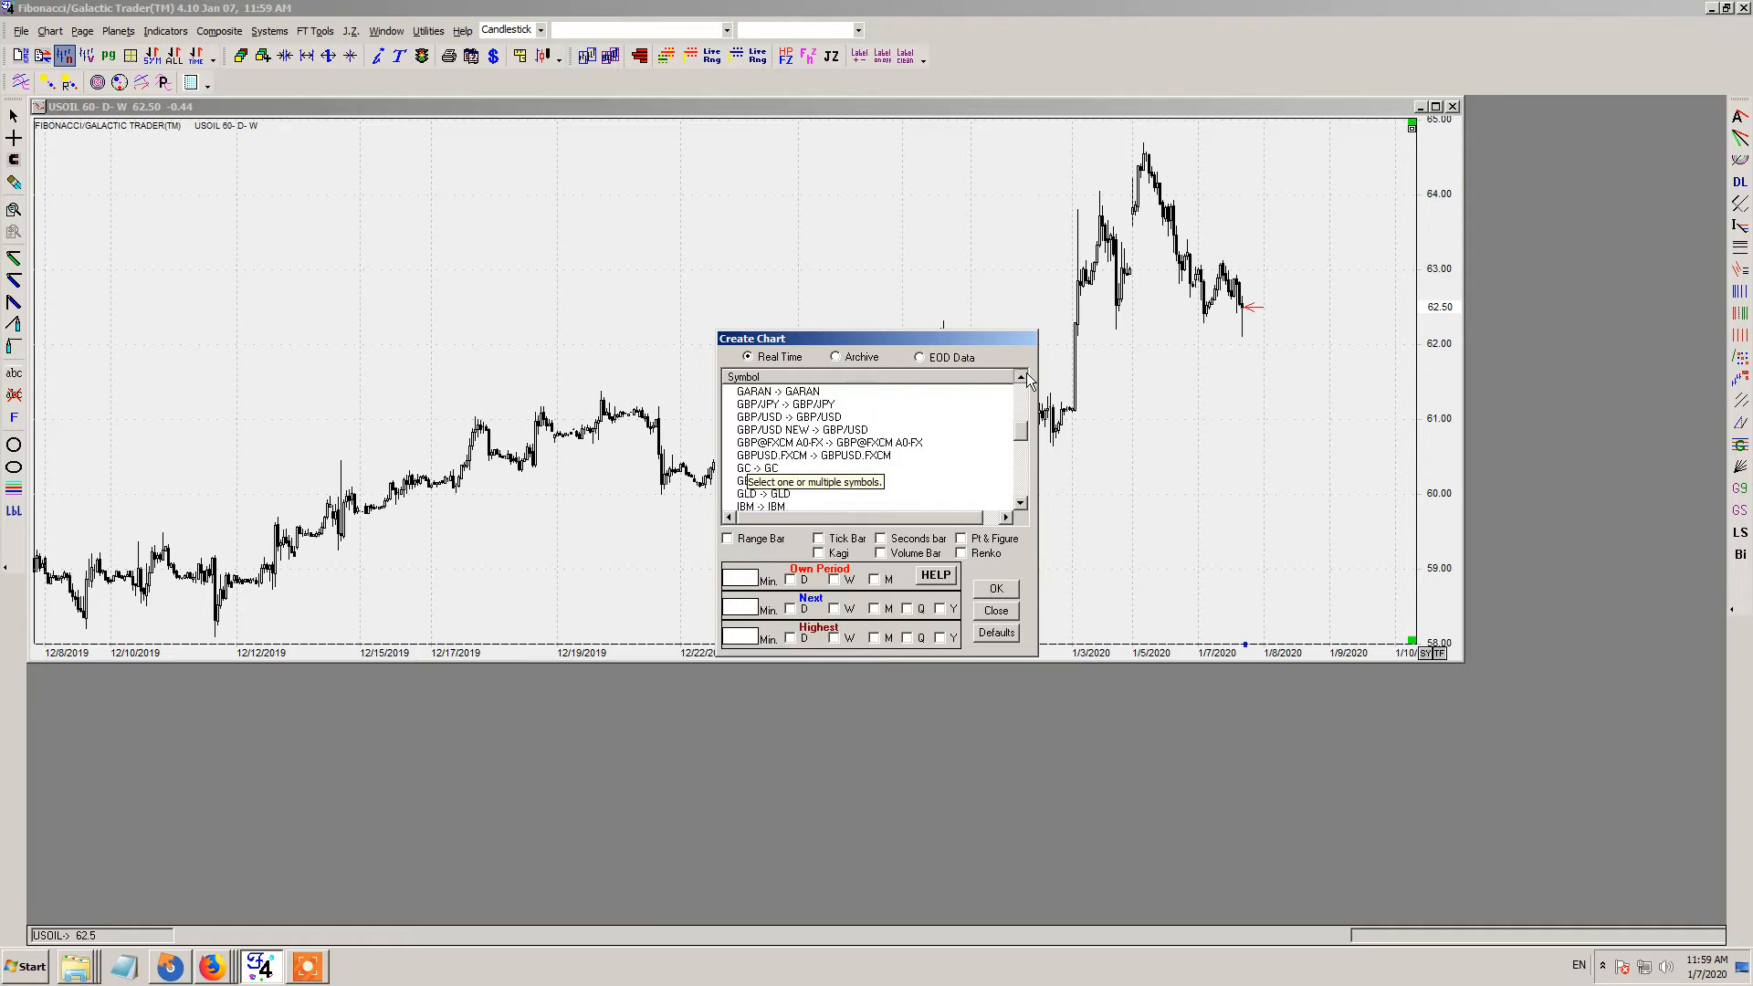
{"action": "left_click", "coordinate": [815, 418]}
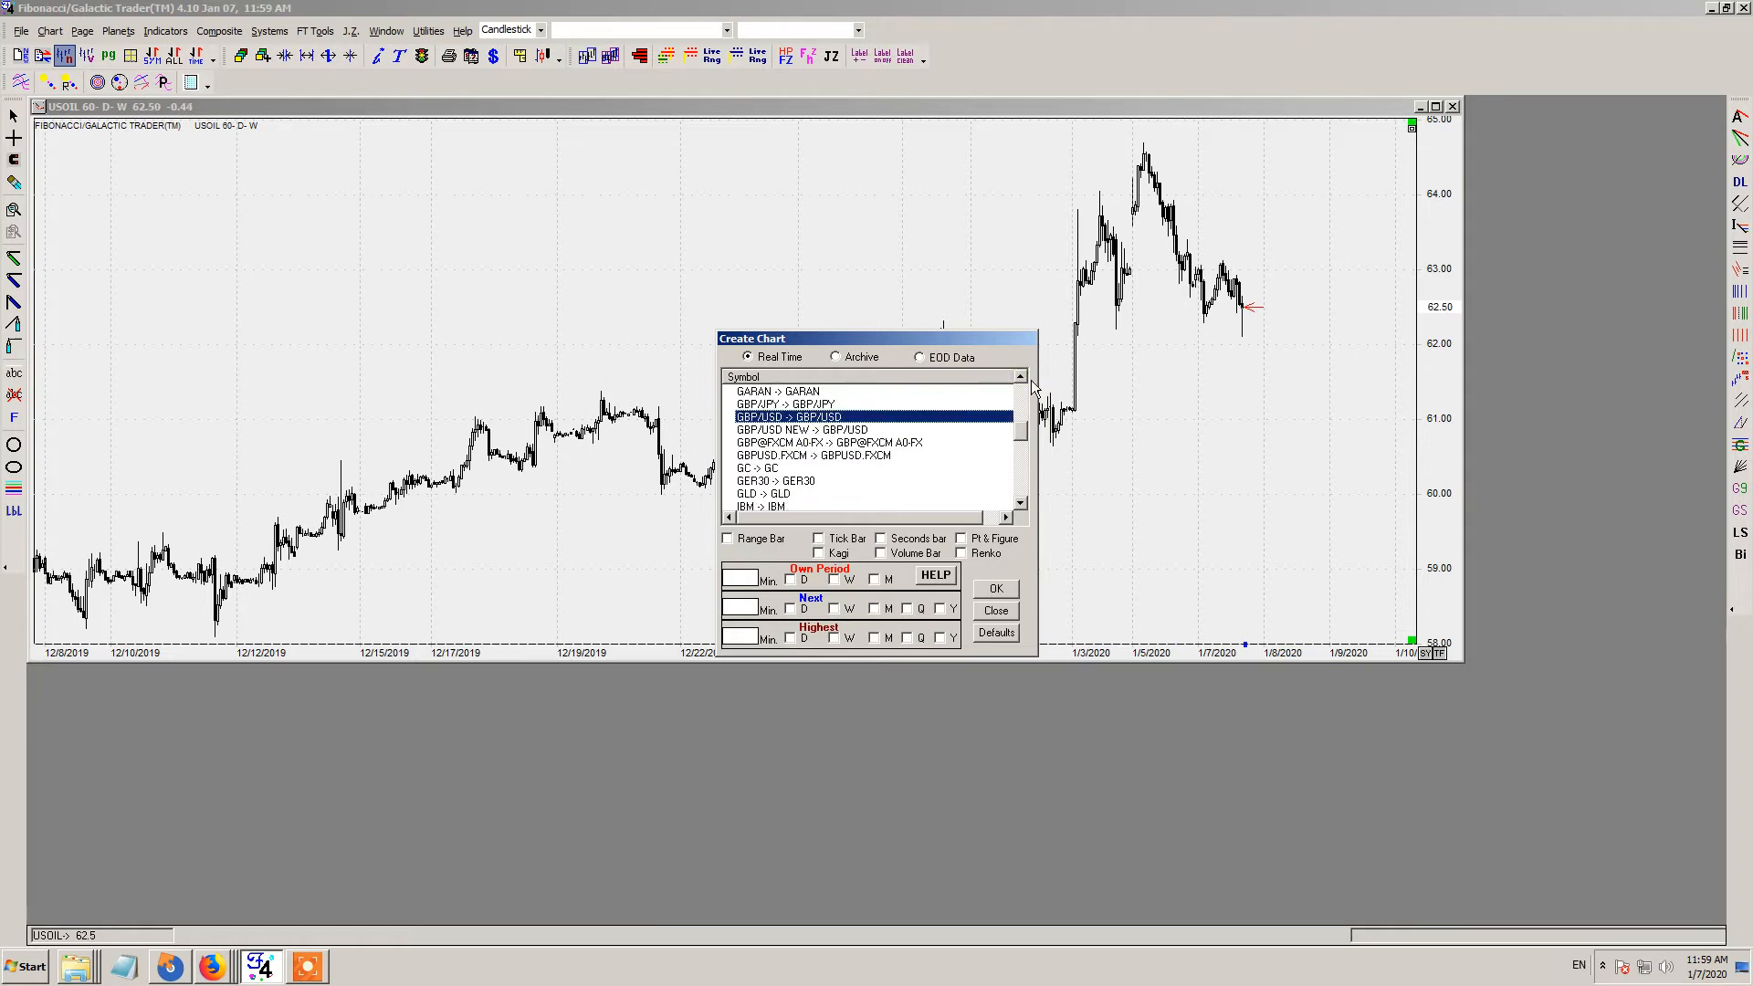
{"action": "left_click", "coordinate": [807, 432]}
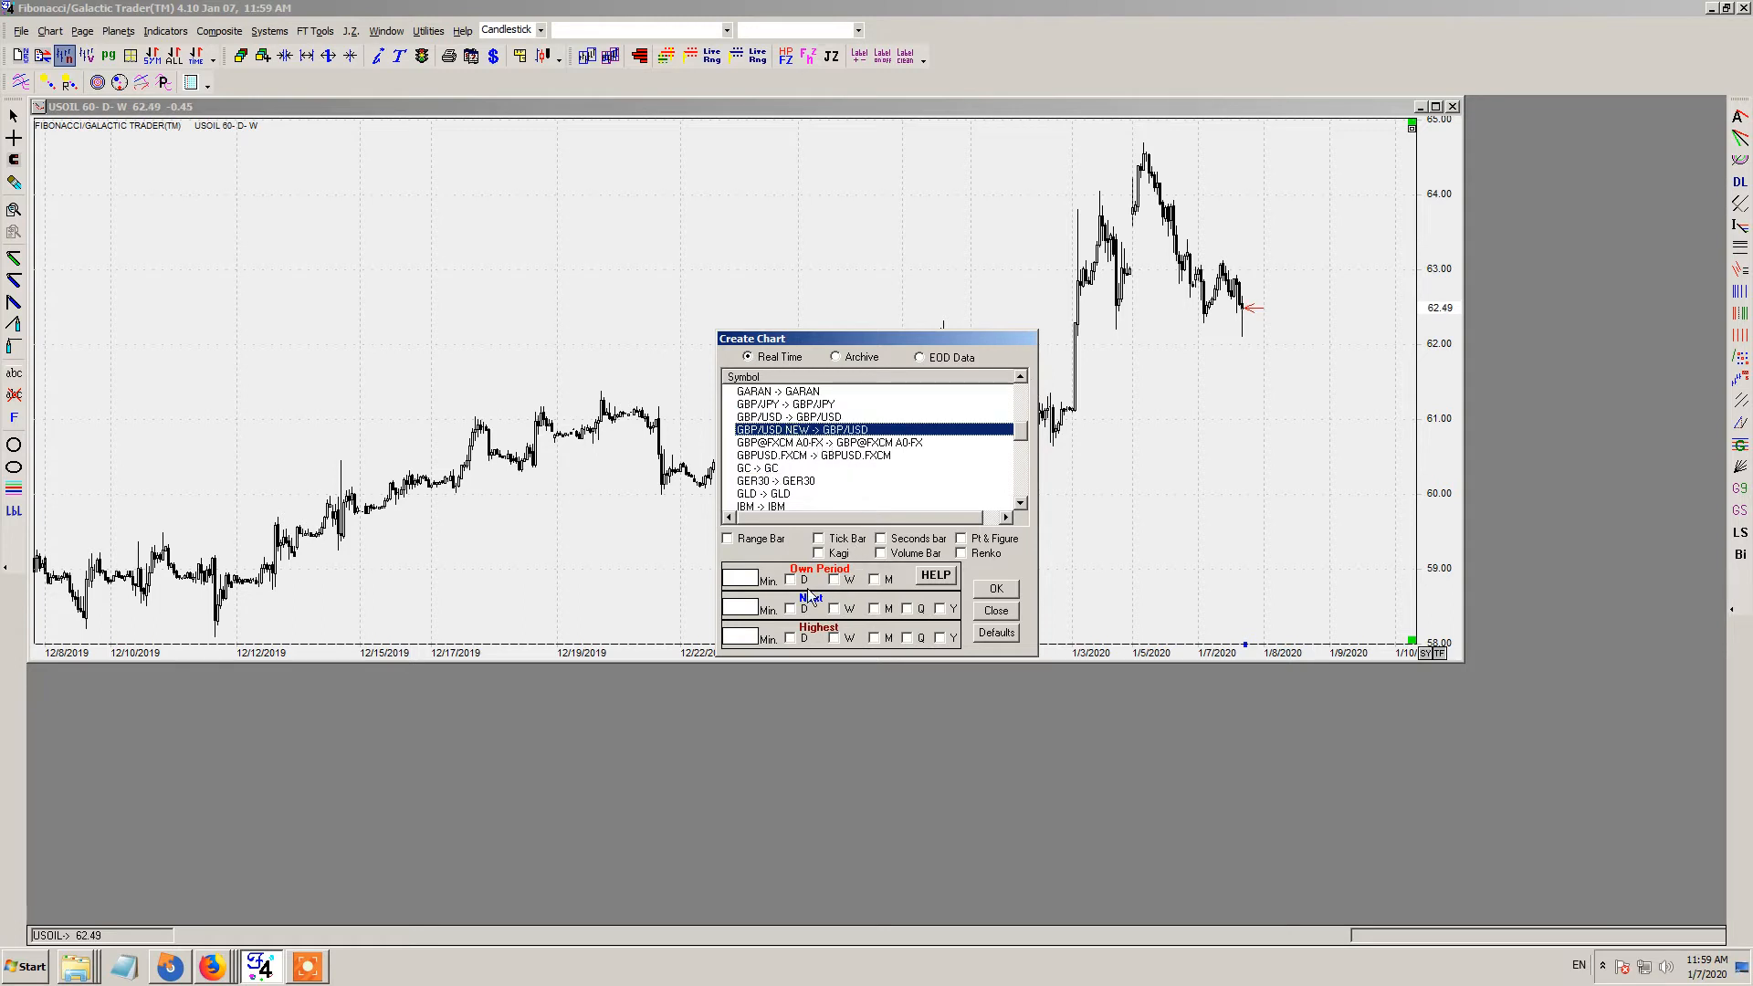
- Create the chart with a 60-minute own period, daily next period and weekly highest period
{"action": "left_click", "coordinate": [748, 578]}
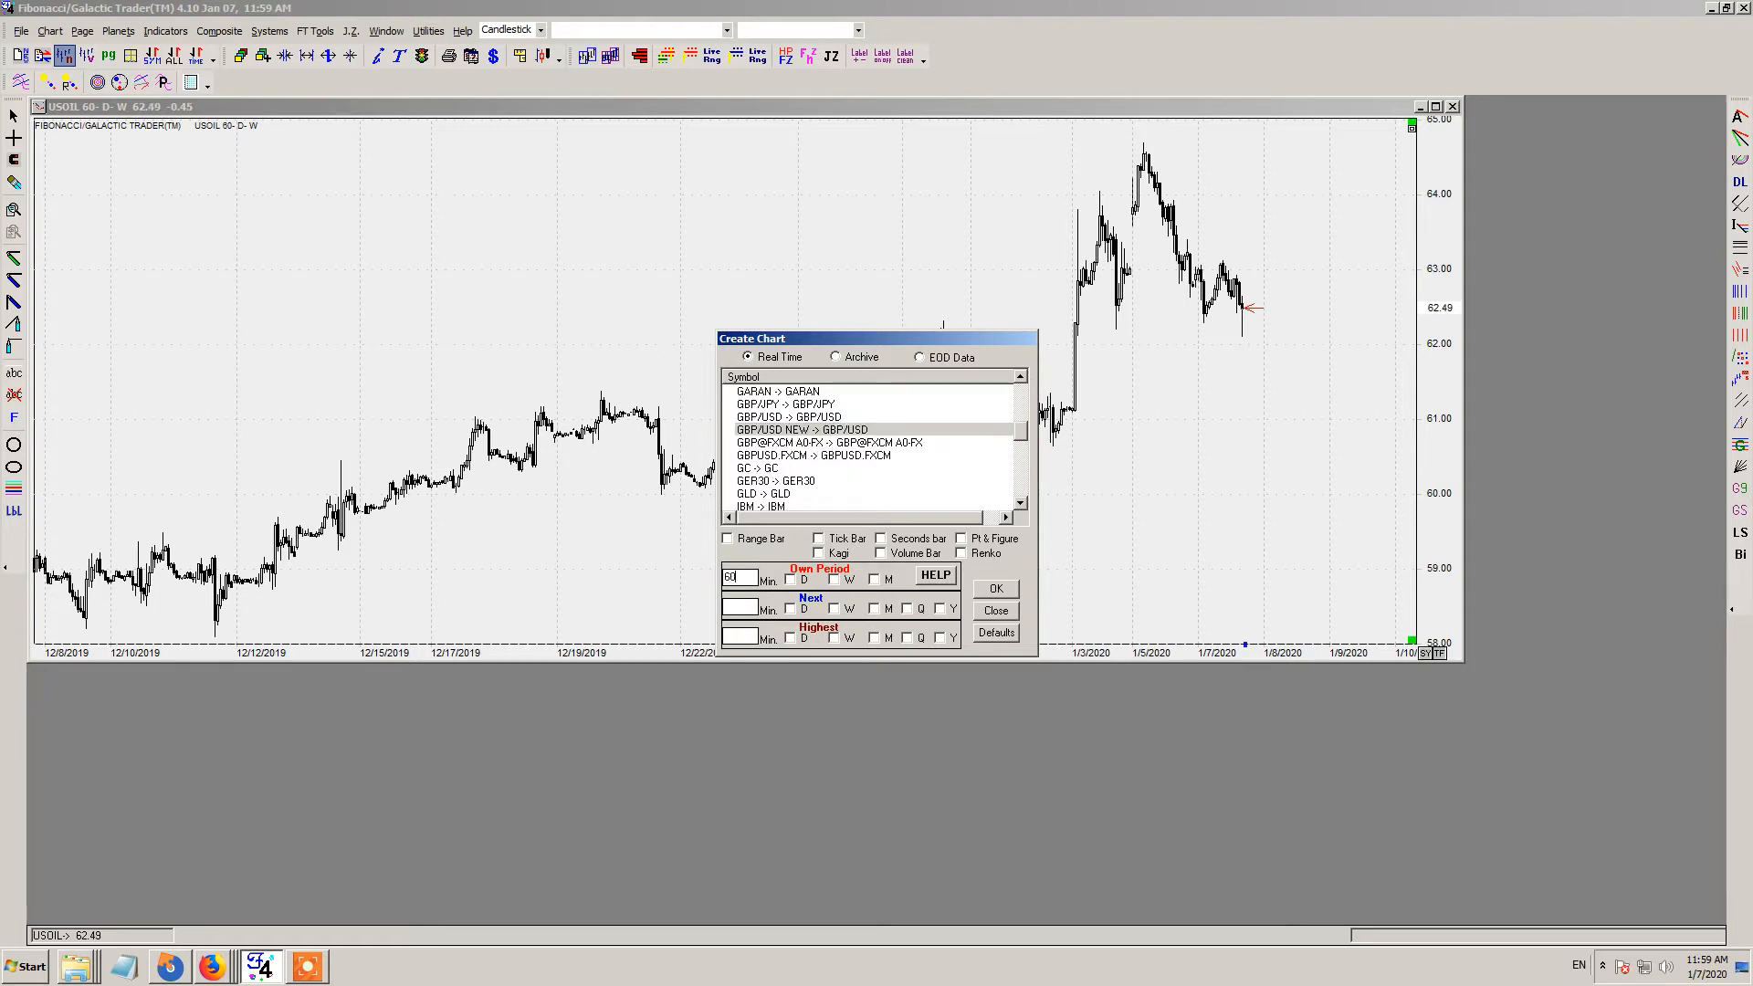
{"action": "key", "text": "Tab"}
{"action": "type", "text": "240"}
{"action": "left_click", "coordinate": [805, 611]}
{"action": "left_click", "coordinate": [833, 637]}
{"action": "left_click", "coordinate": [996, 589]}
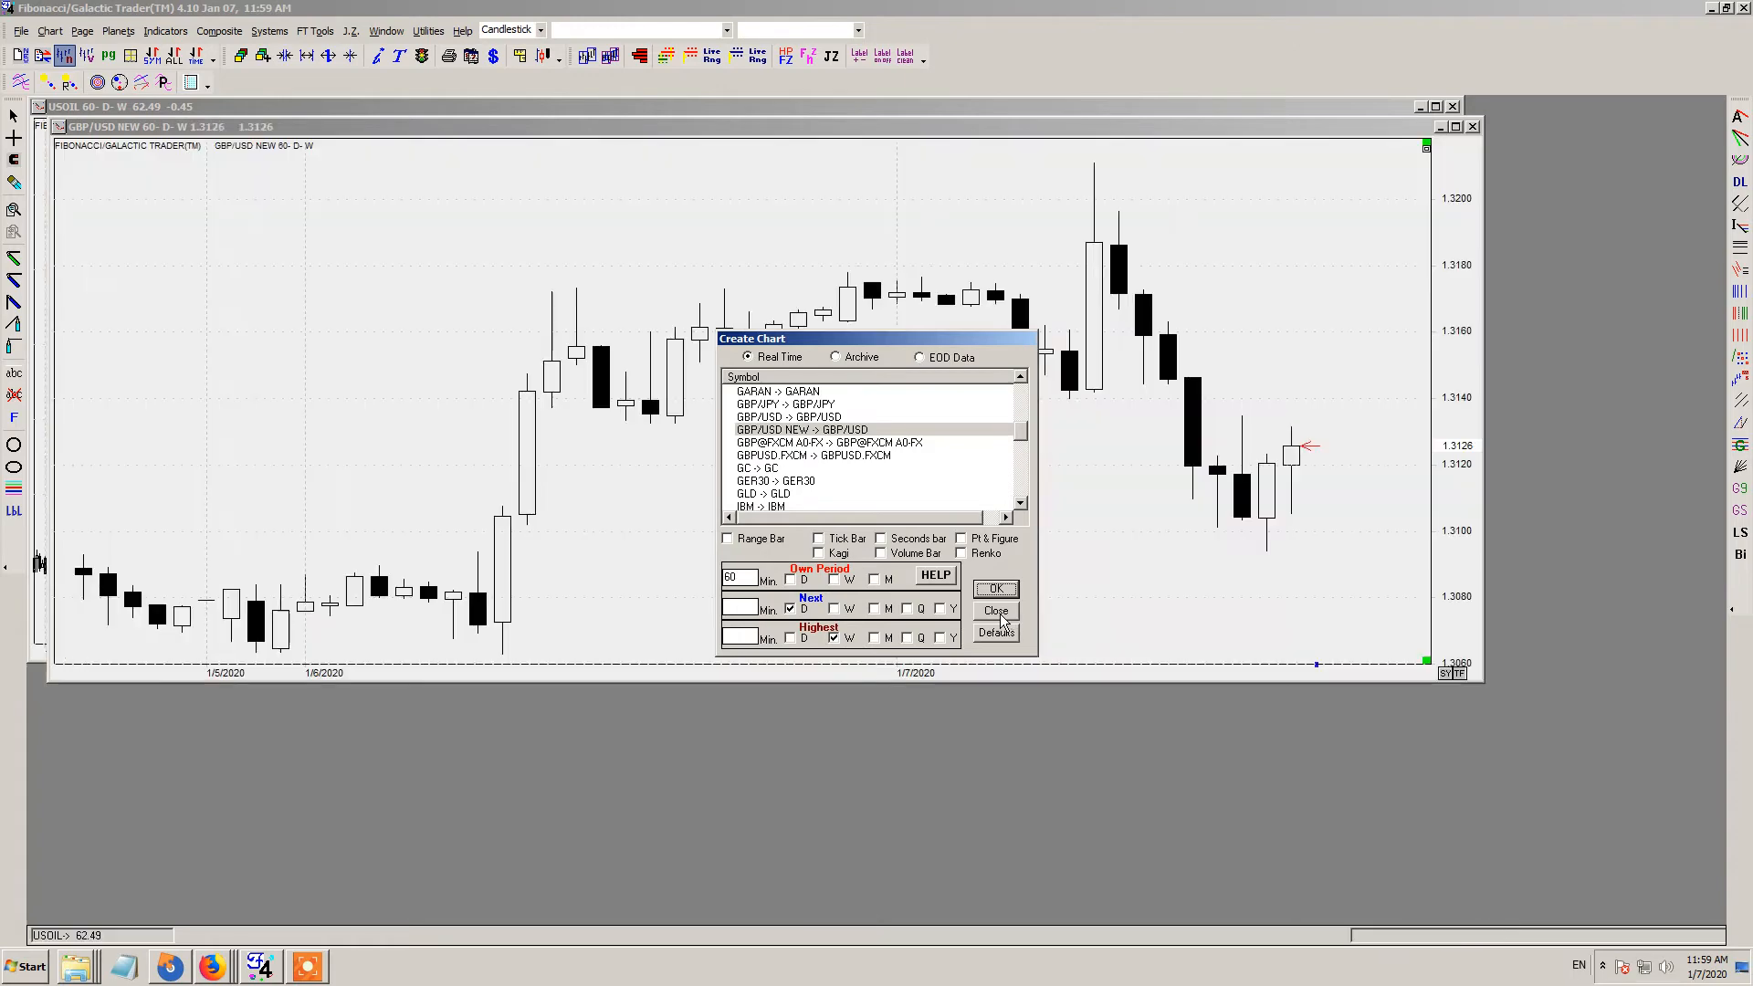
{"action": "left_click", "coordinate": [1001, 615]}
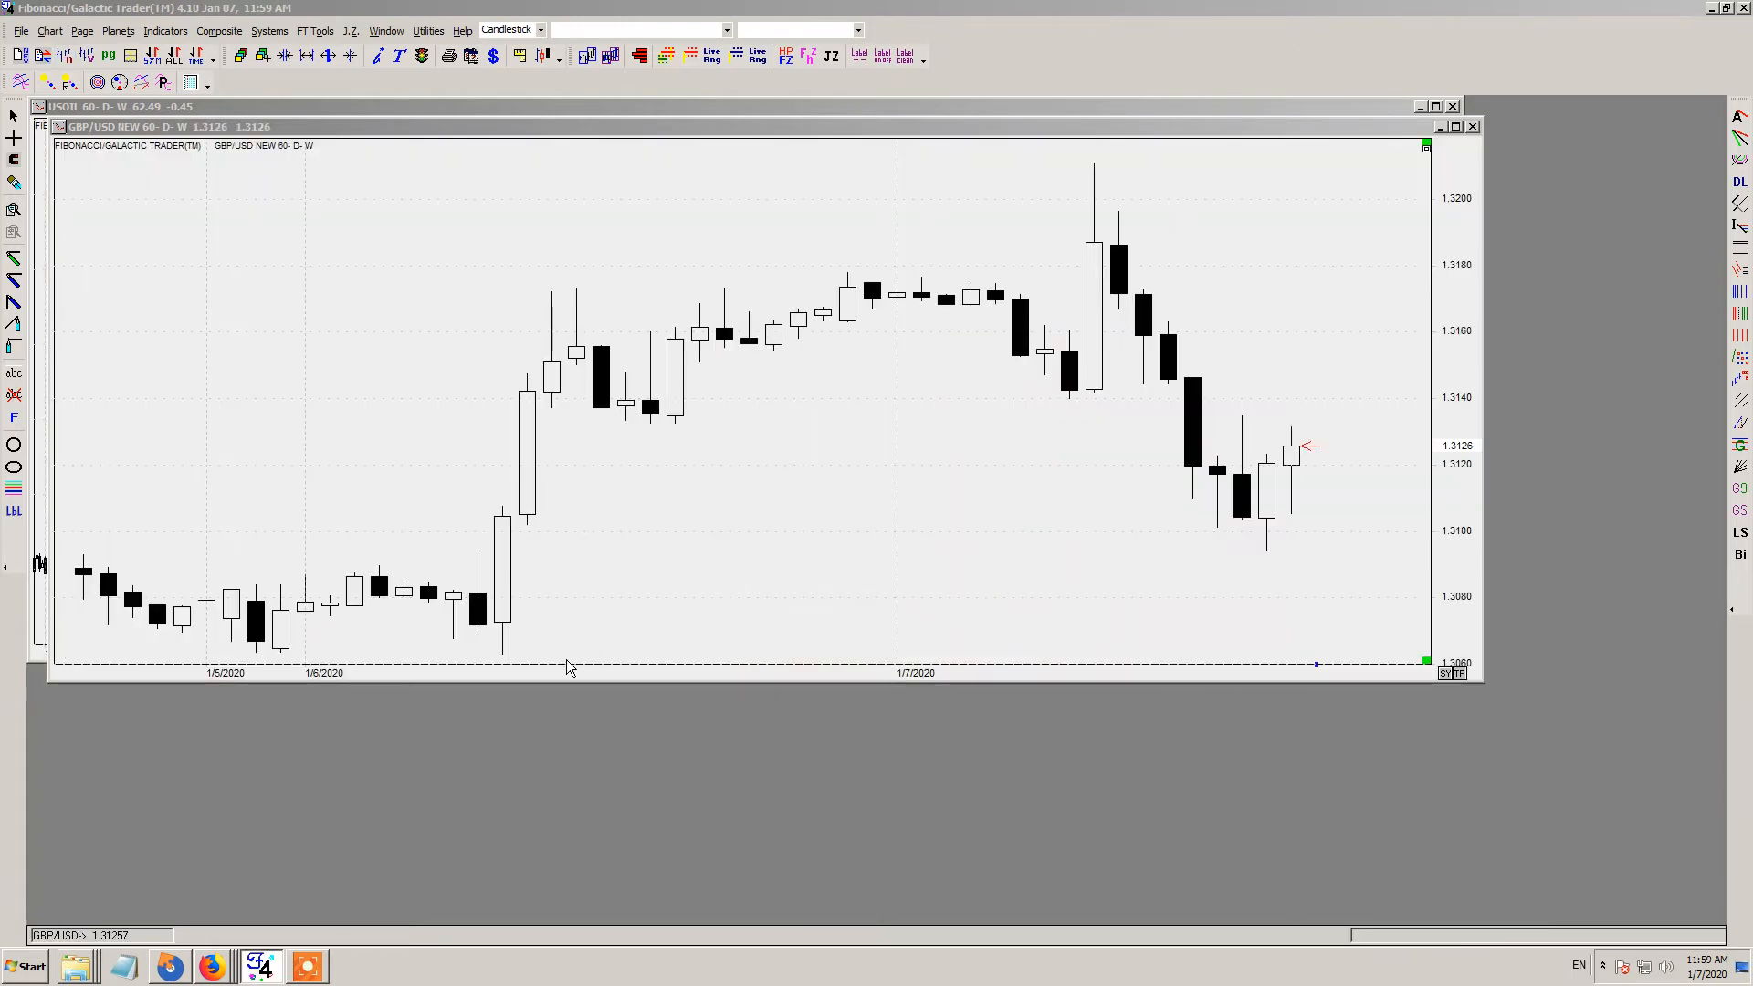
- Examine more of the GBP/USD NEW chart's history, its latest 60-minute bar's data and its bars in memory setting
{"action": "left_click_drag", "start_coordinate": [558, 673], "coordinate": [832, 638]}
{"action": "mouse_move", "coordinate": [573, 675]}
{"action": "left_mouse_down"}
{"action": "mouse_move", "coordinate": [732, 655]}
{"action": "mouse_move", "coordinate": [549, 672]}
{"action": "left_mouse_up"}
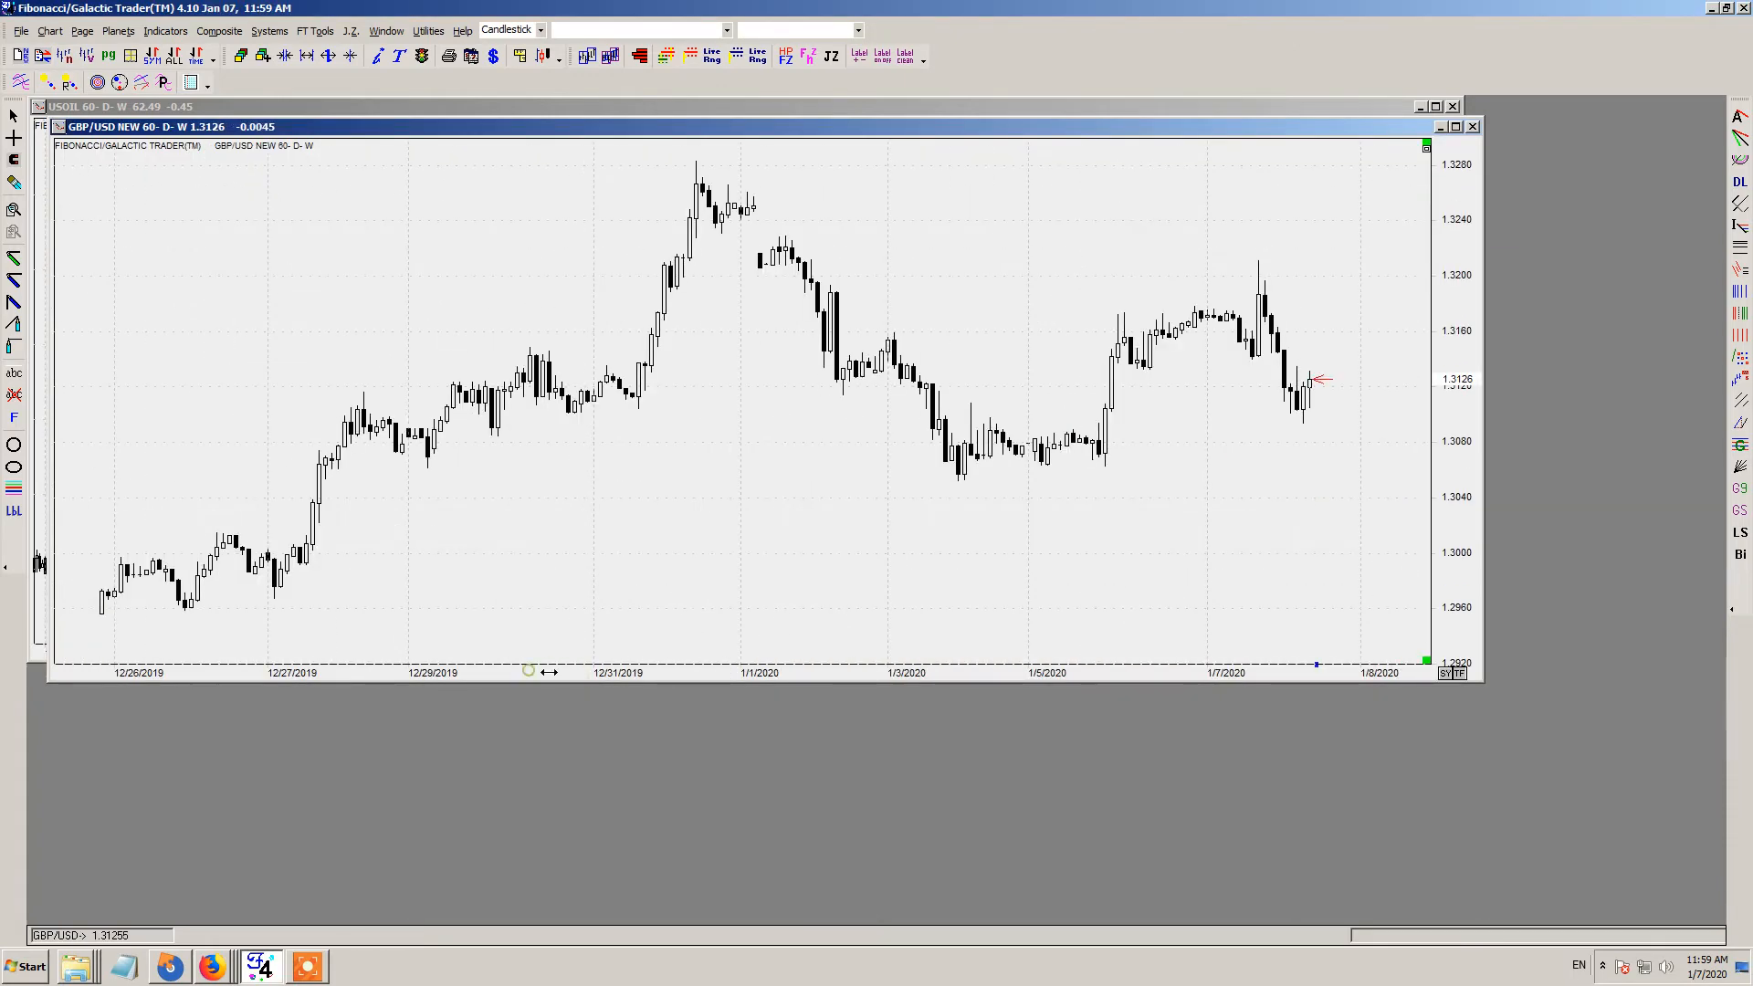
{"action": "left_click", "coordinate": [1311, 388]}
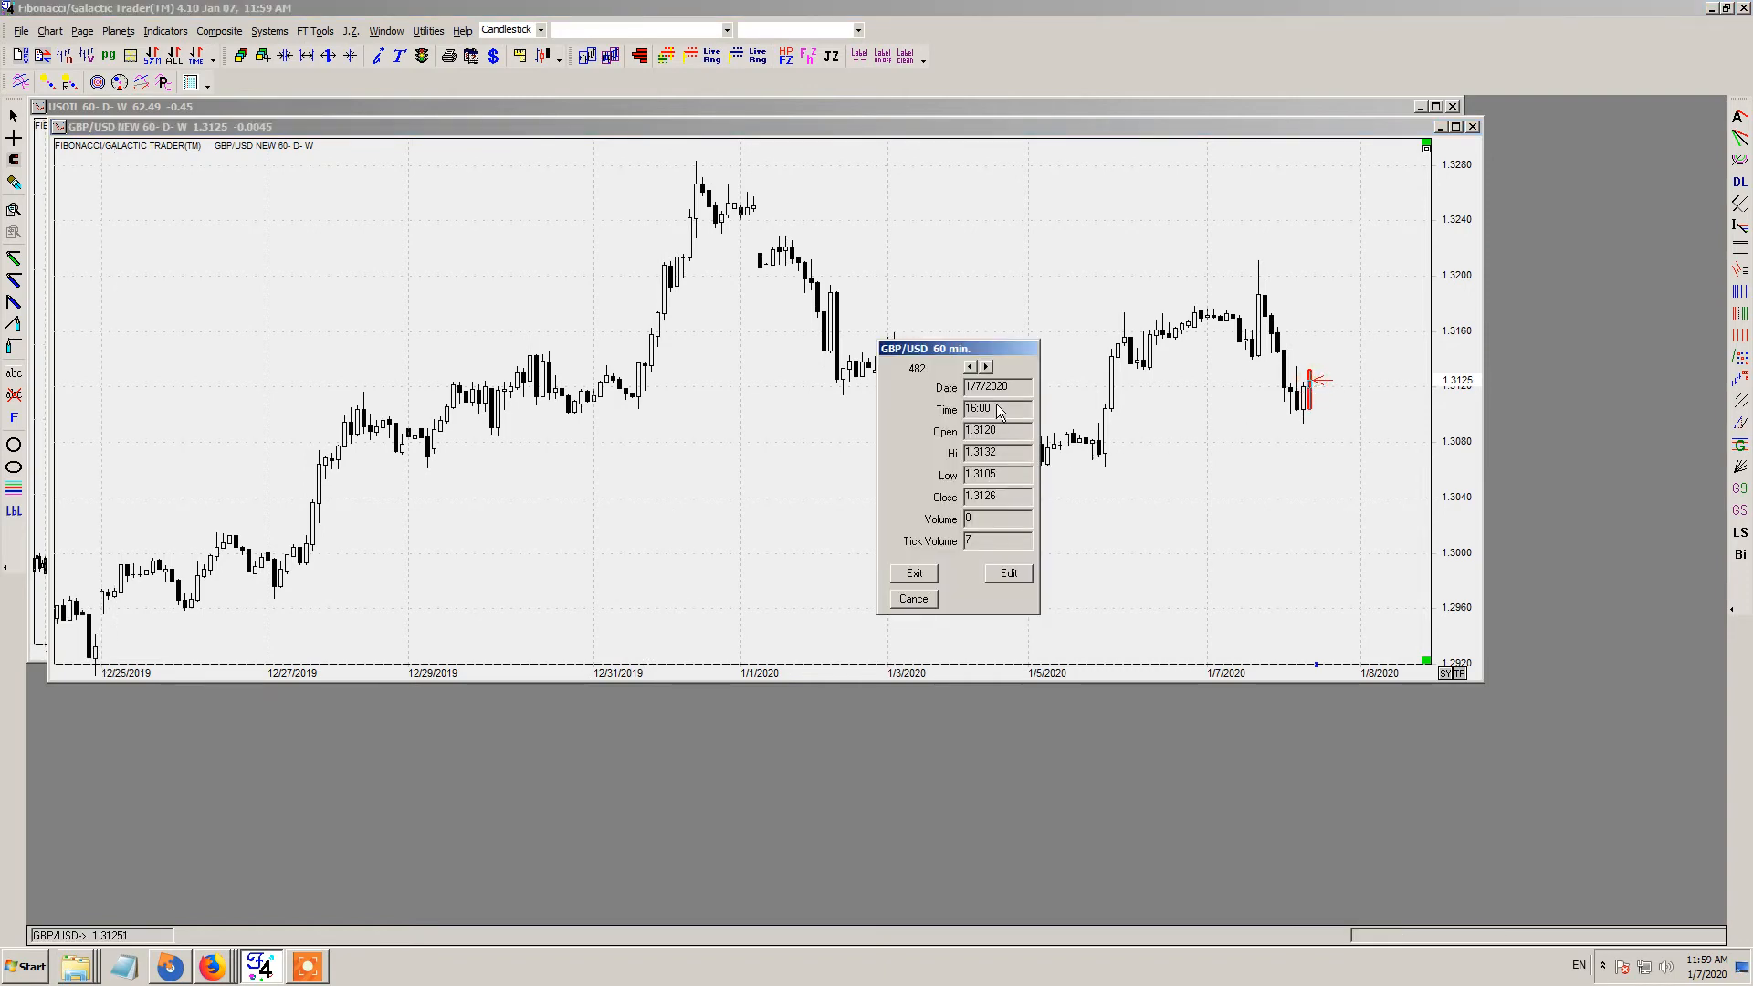
{"action": "left_click", "coordinate": [914, 598]}
{"action": "left_click", "coordinate": [173, 148]}
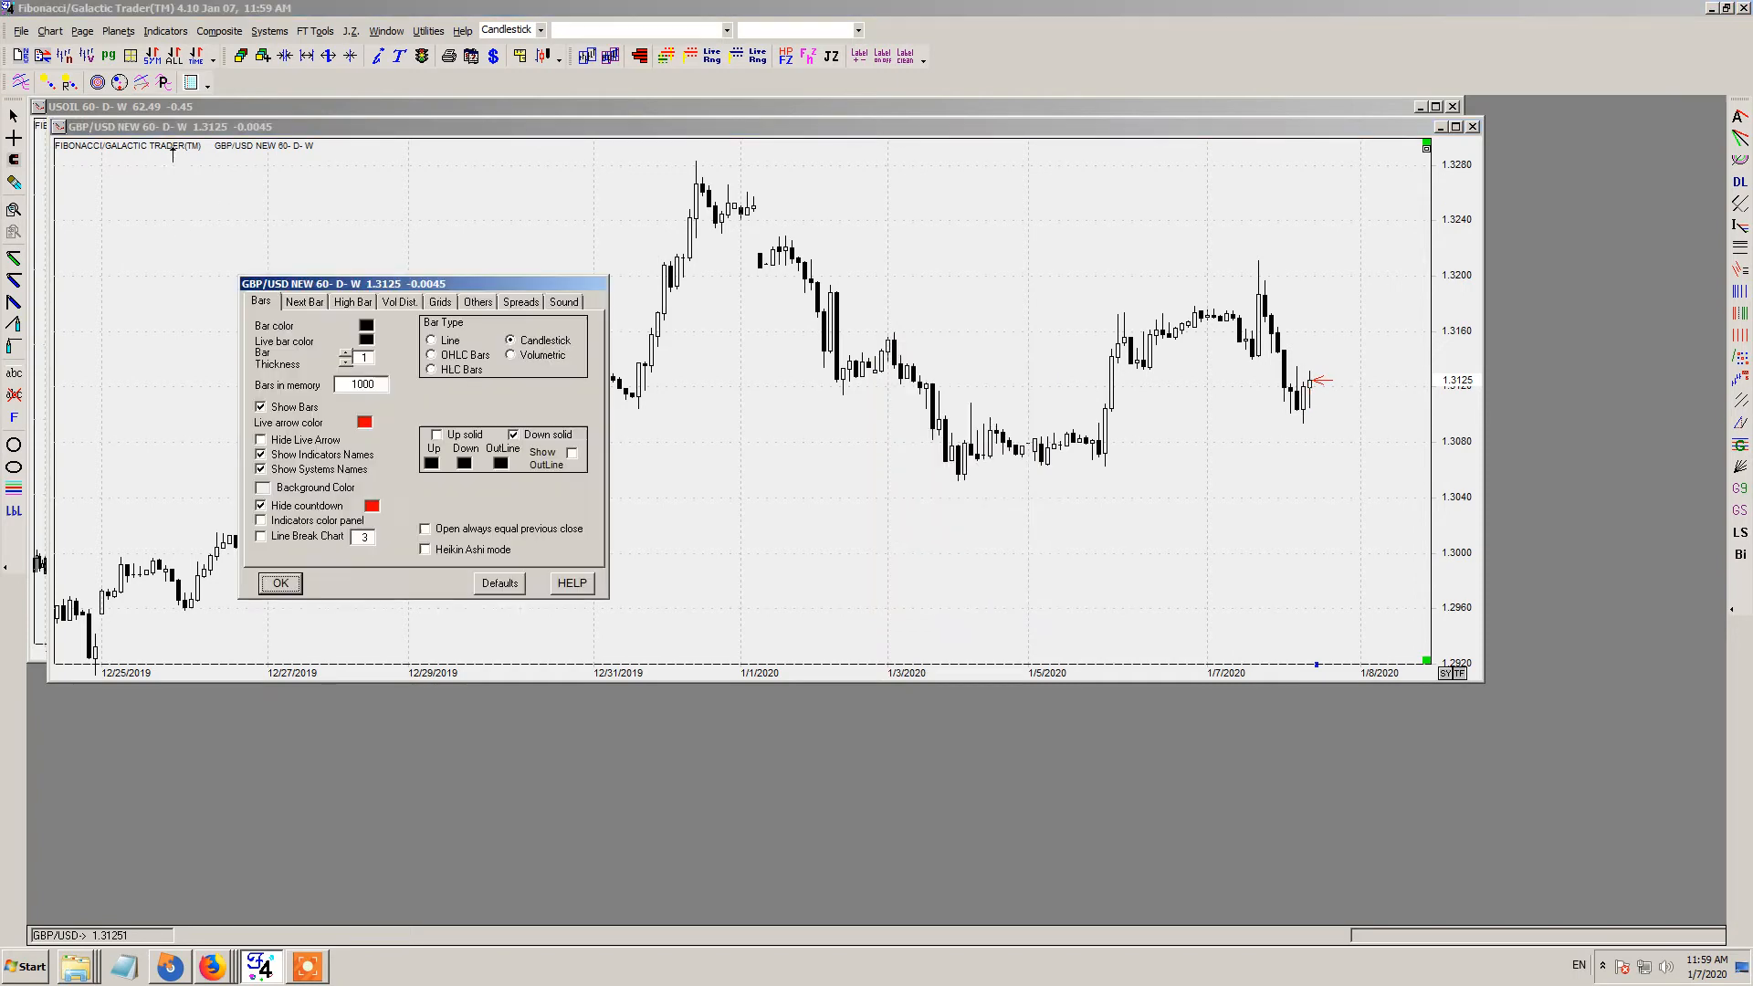
{"action": "left_click", "coordinate": [280, 583]}
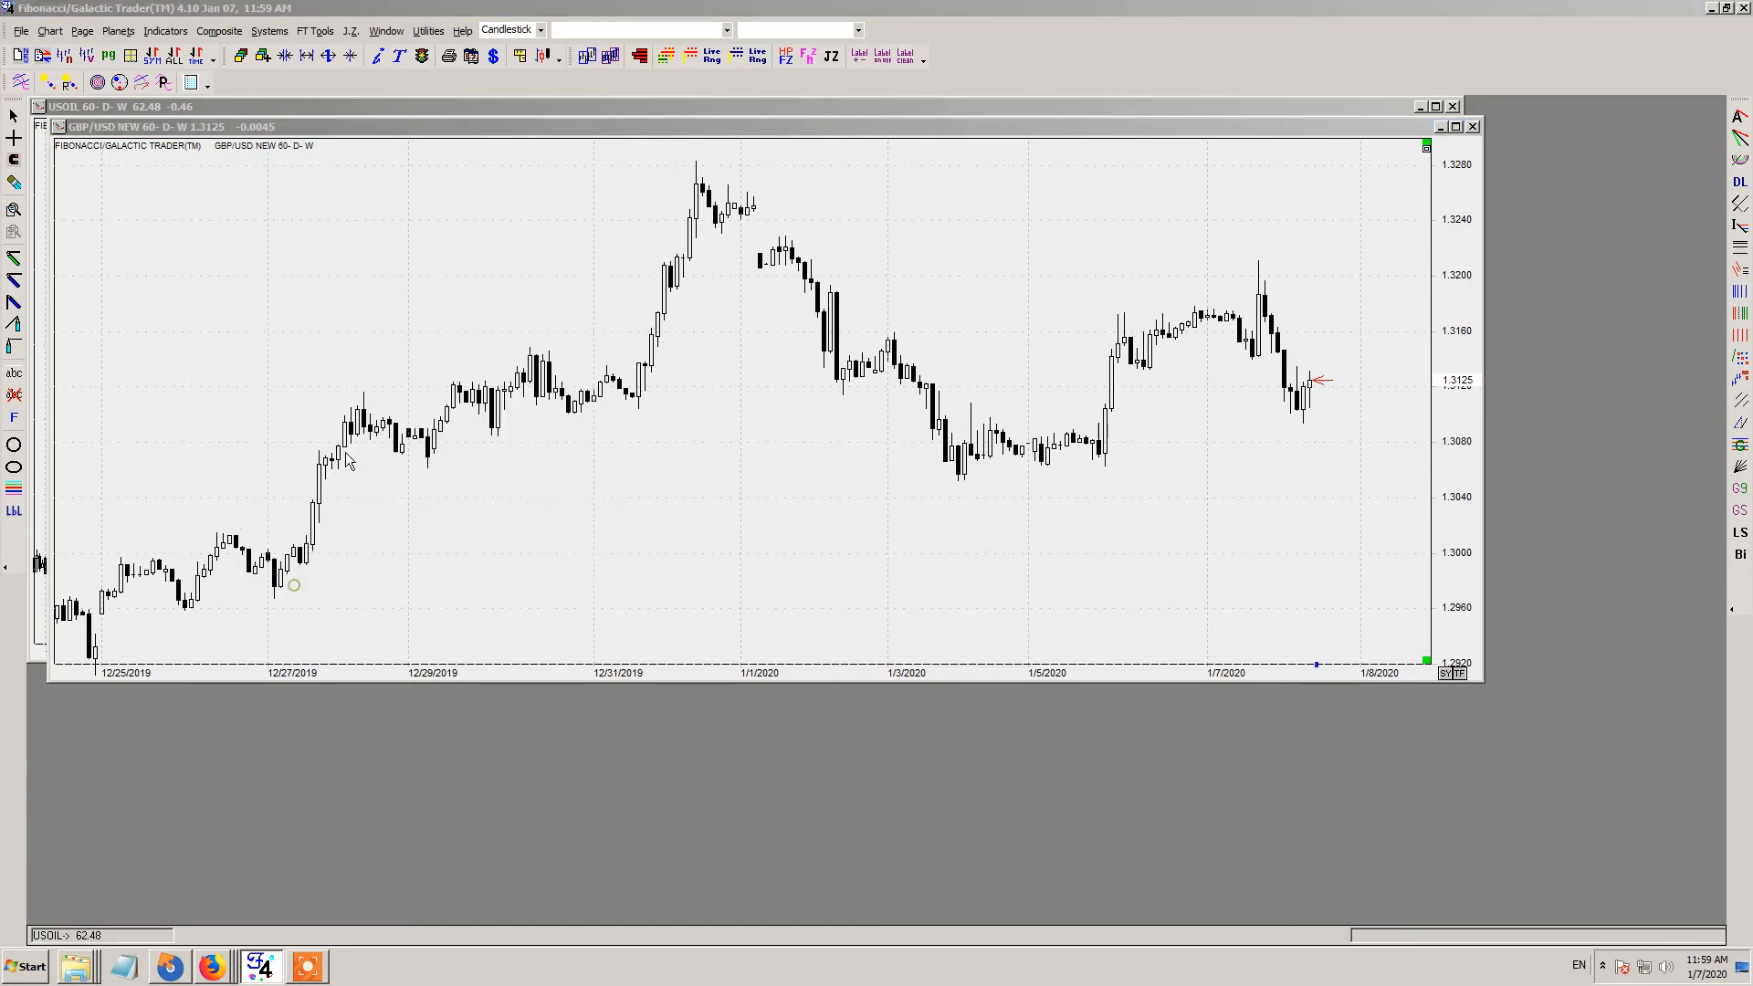
- Update the GBP/USD NEW chart's one-minute bars from the FT Server, collecting data from 1/7/2019
{"action": "right_click", "coordinate": [741, 457]}
{"action": "left_click", "coordinate": [807, 633]}
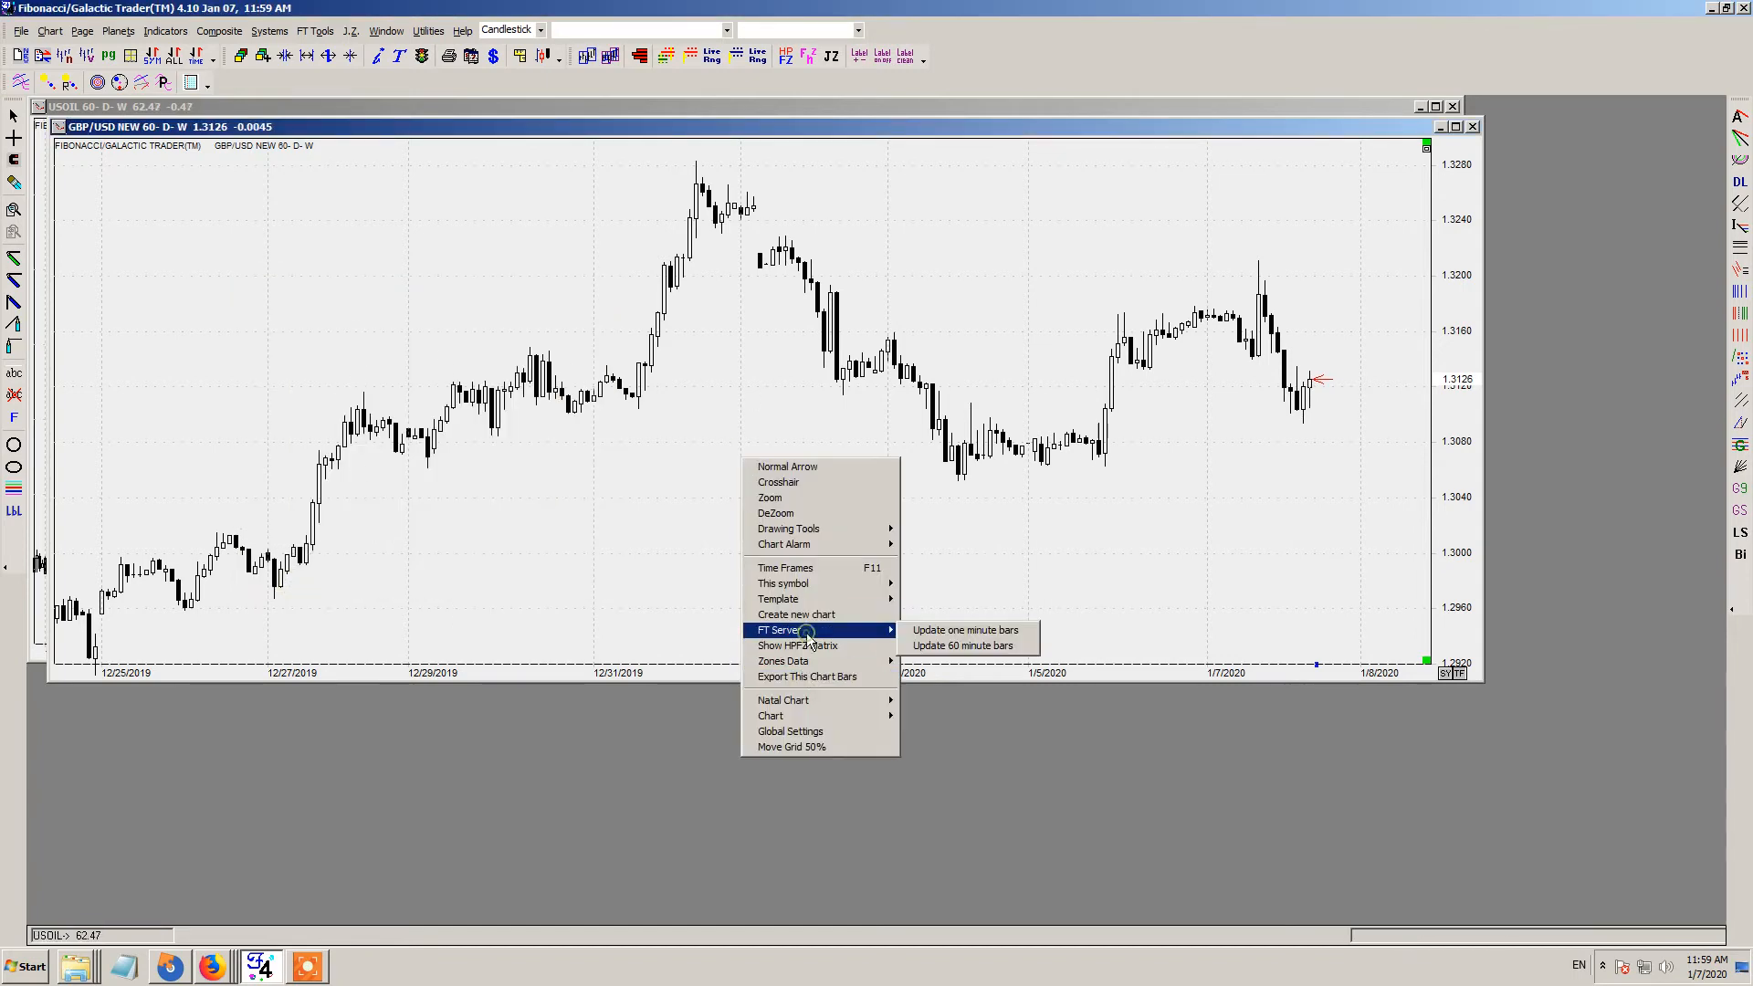
{"action": "left_click", "coordinate": [961, 629]}
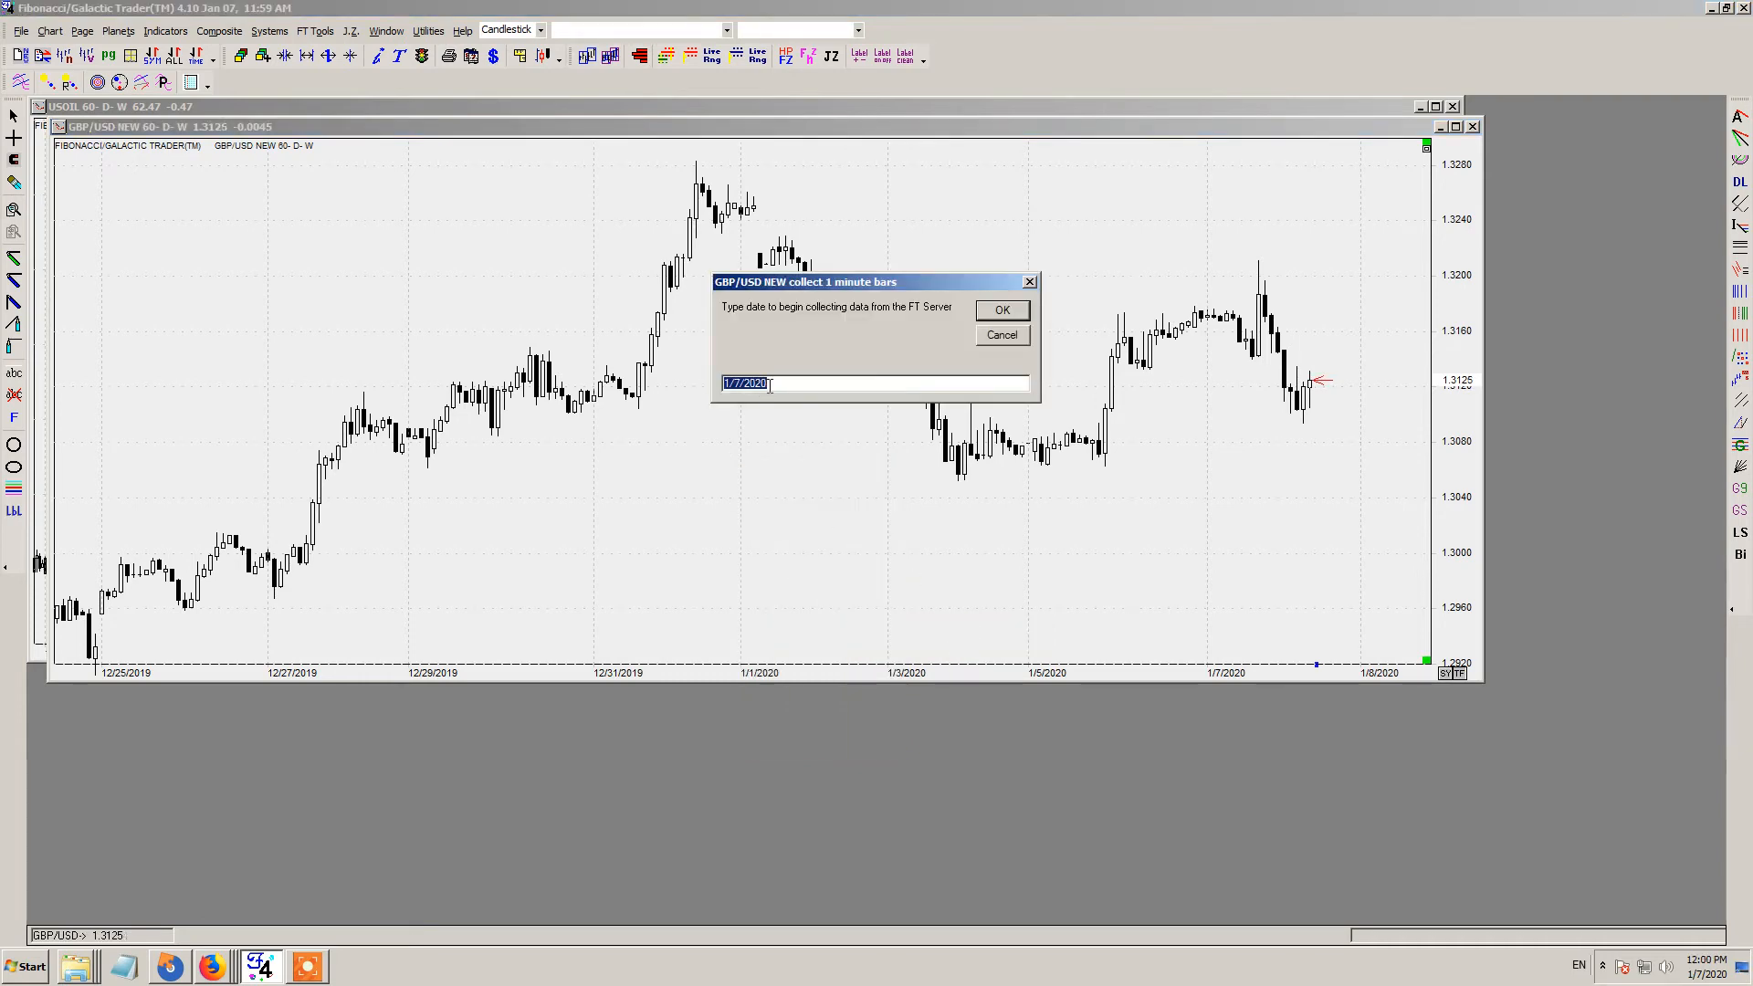
{"action": "left_click_drag", "start_coordinate": [754, 383], "coordinate": [768, 383]}
{"action": "type", "text": "19"}
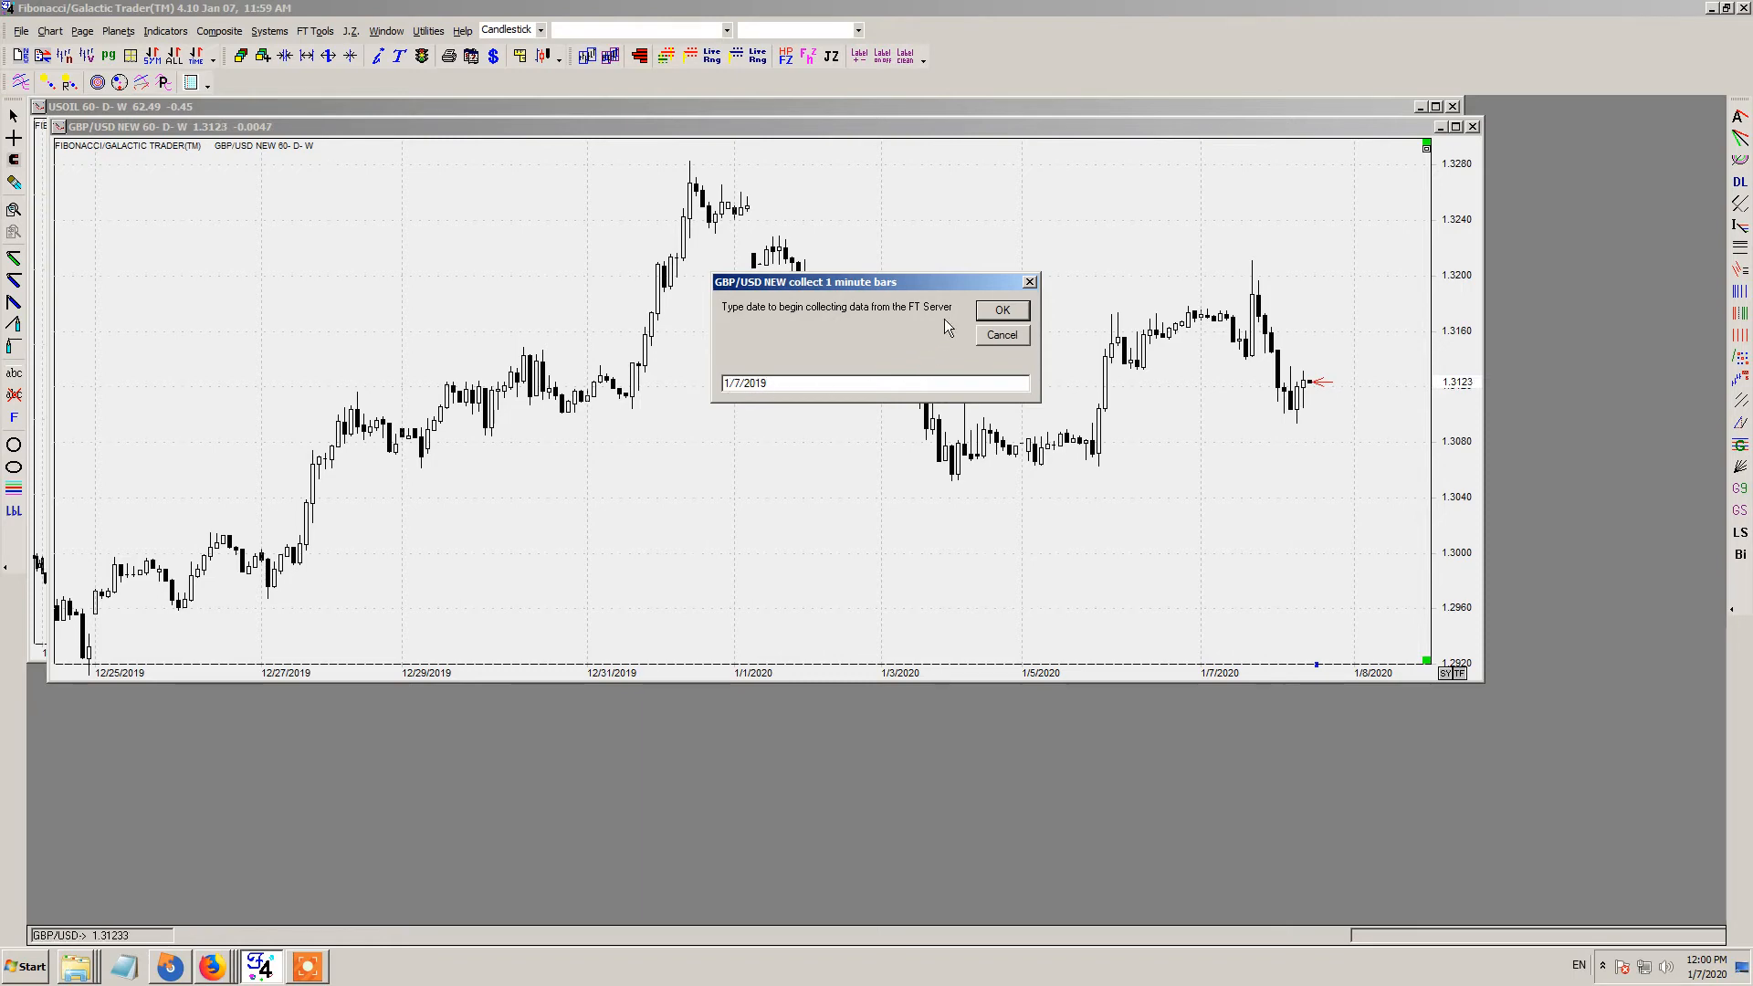
{"action": "left_click", "coordinate": [1008, 317]}
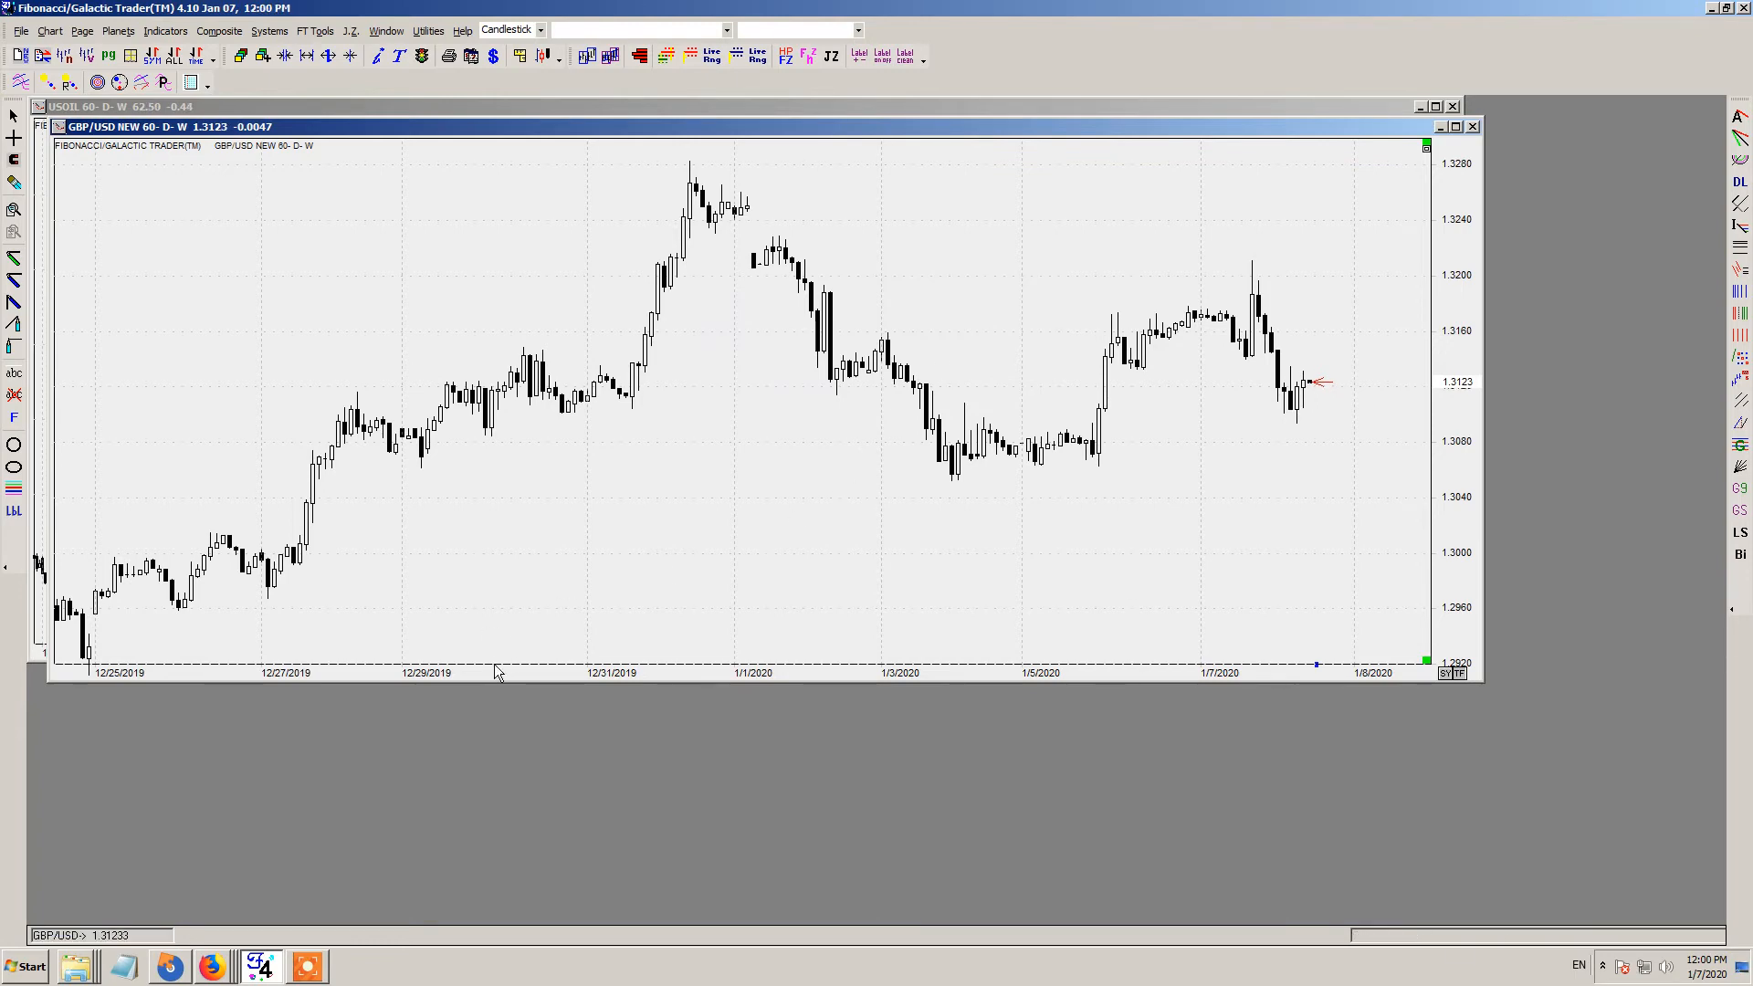
- Look through the GBP/USD NEW chart's price history while the server data downloads
{"action": "left_click_drag", "start_coordinate": [485, 672], "coordinate": [612, 674]}
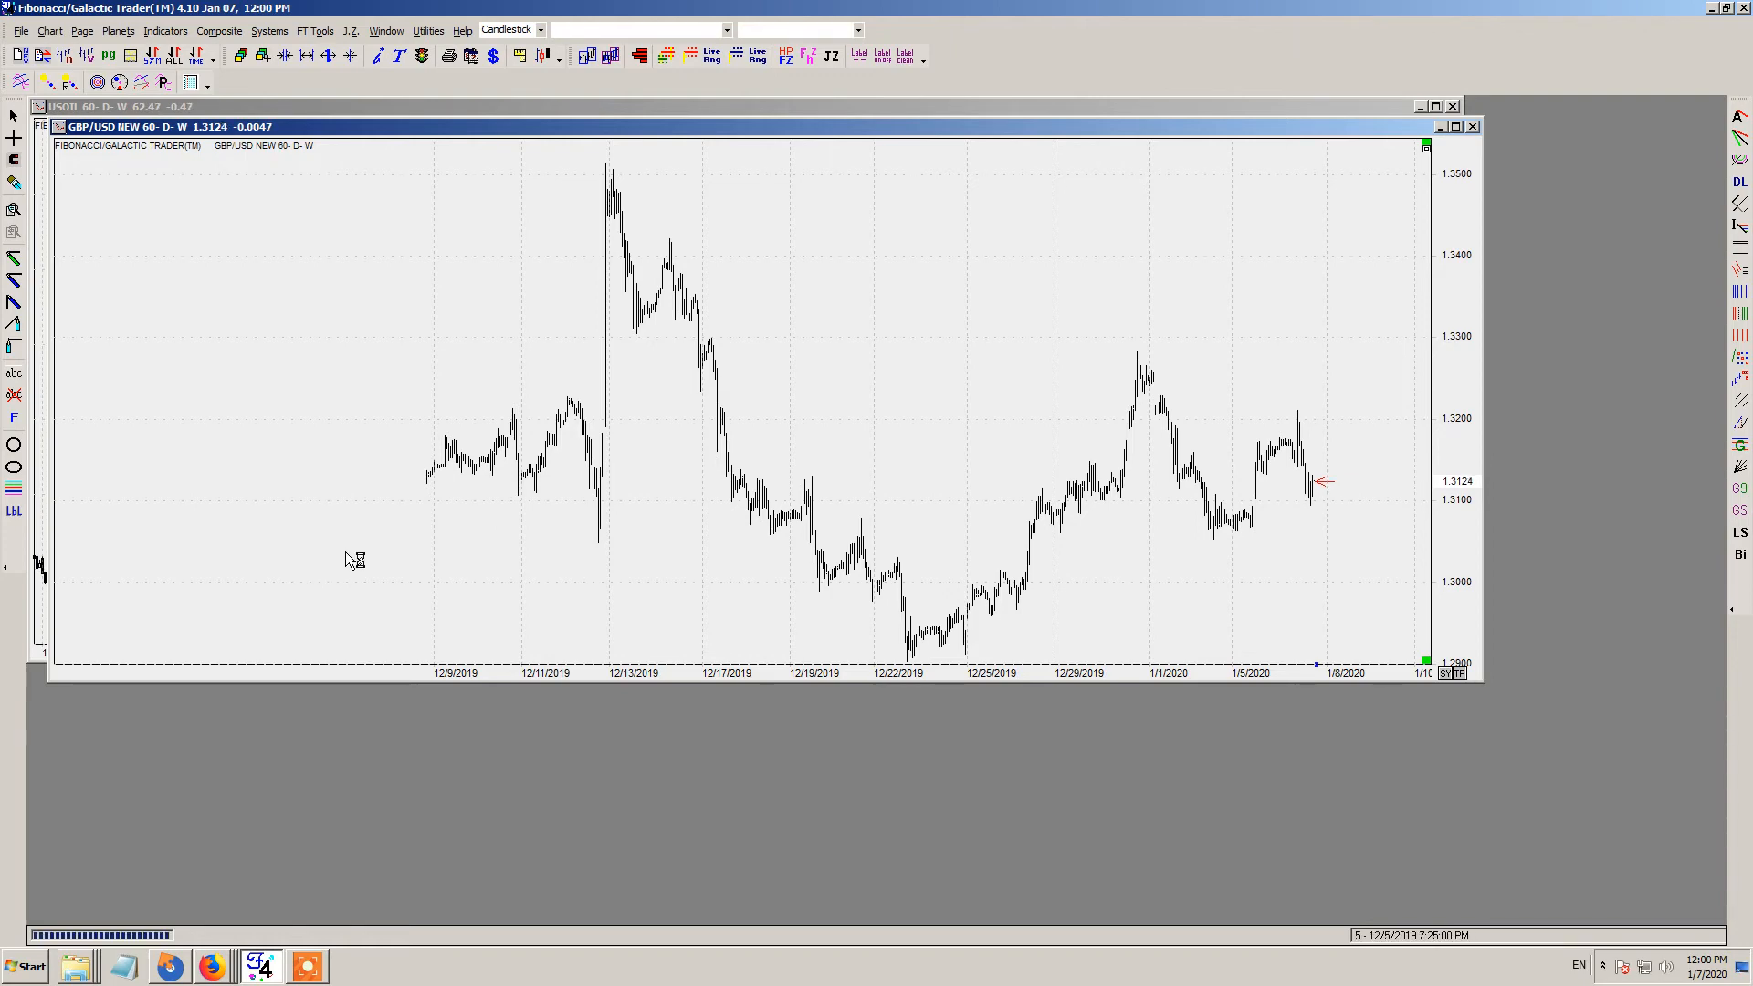
{"action": "left_click_drag", "start_coordinate": [228, 598], "coordinate": [666, 533]}
{"action": "left_click_drag", "start_coordinate": [851, 543], "coordinate": [596, 537]}
{"action": "left_click_drag", "start_coordinate": [680, 676], "coordinate": [559, 664]}
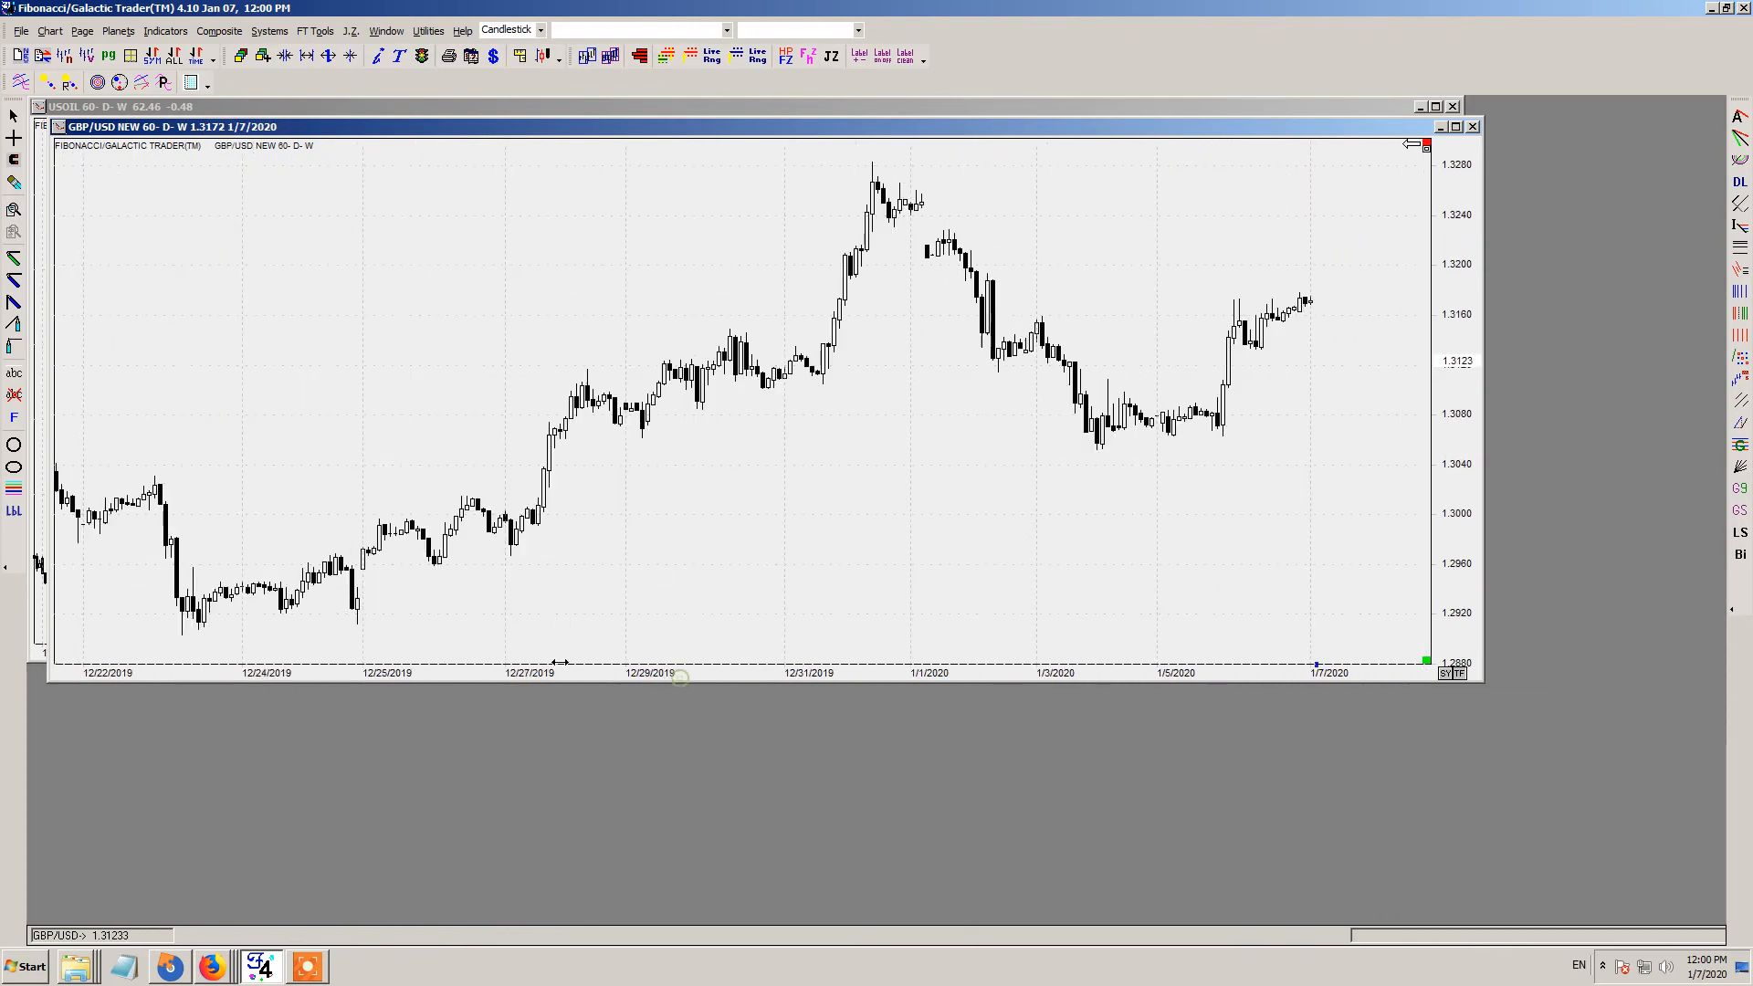
- Check the number and data of the last displayed 60-minute bar and the bar before it
{"action": "double_click", "coordinate": [1307, 304]}
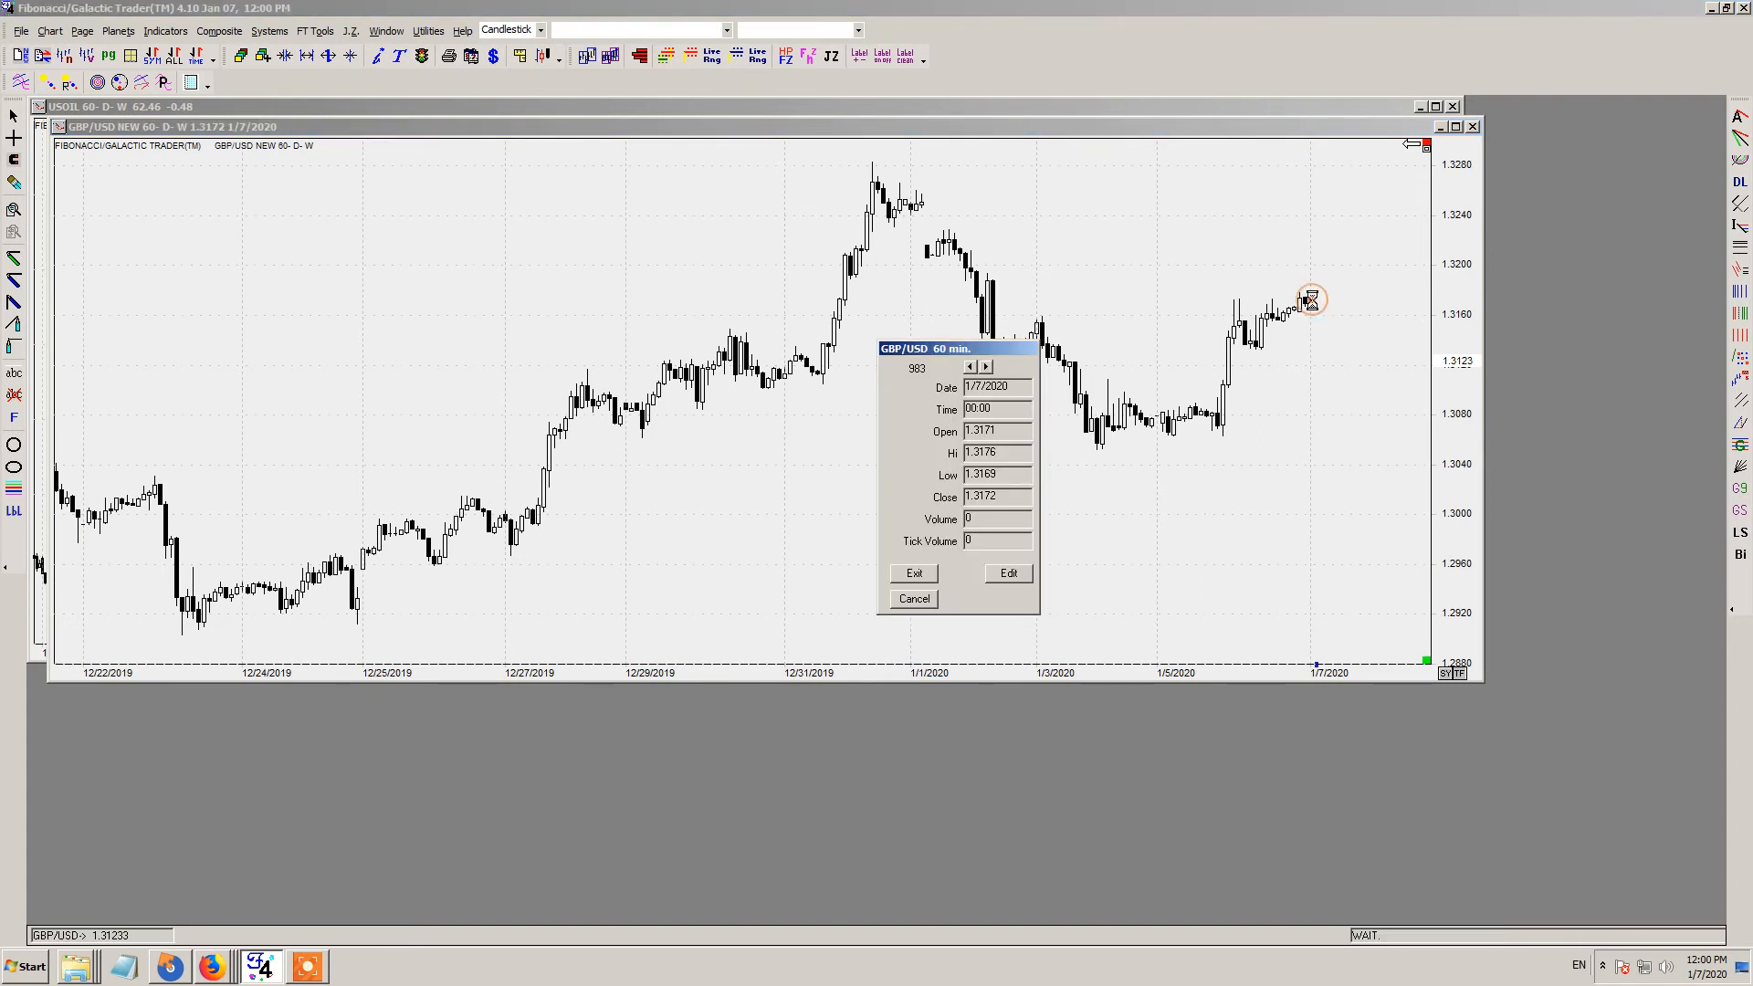
{"action": "left_click", "coordinate": [914, 599]}
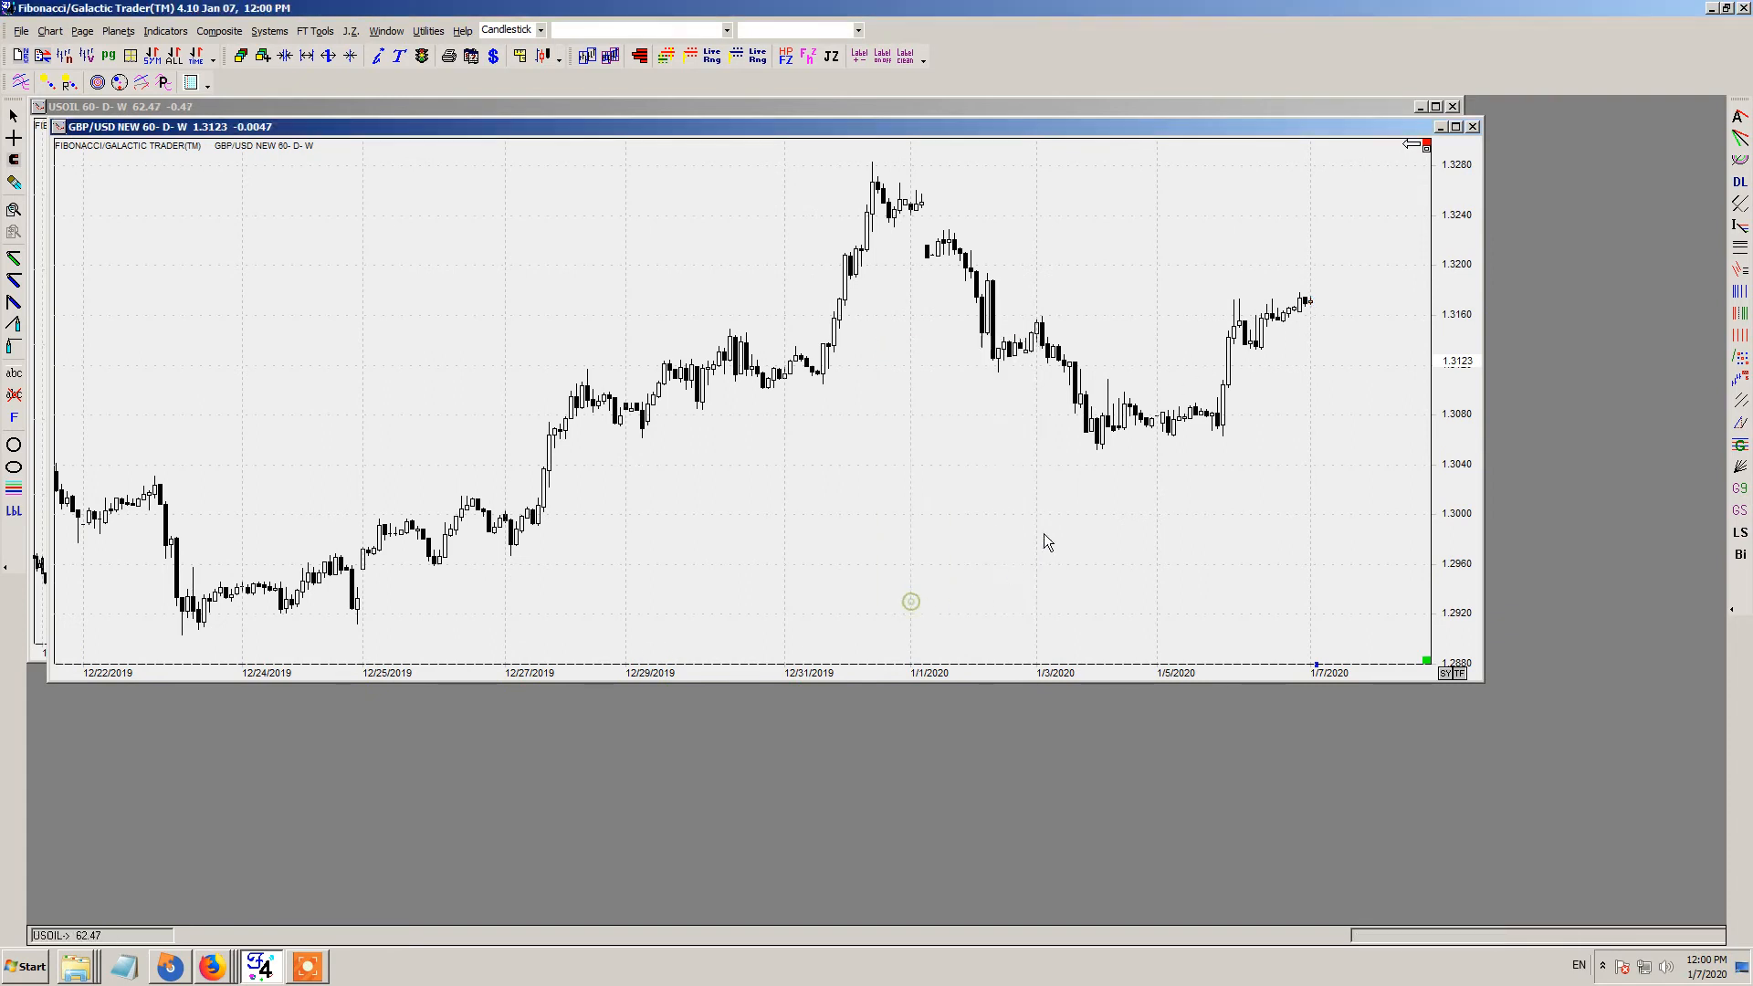
{"action": "double_click", "coordinate": [1311, 302]}
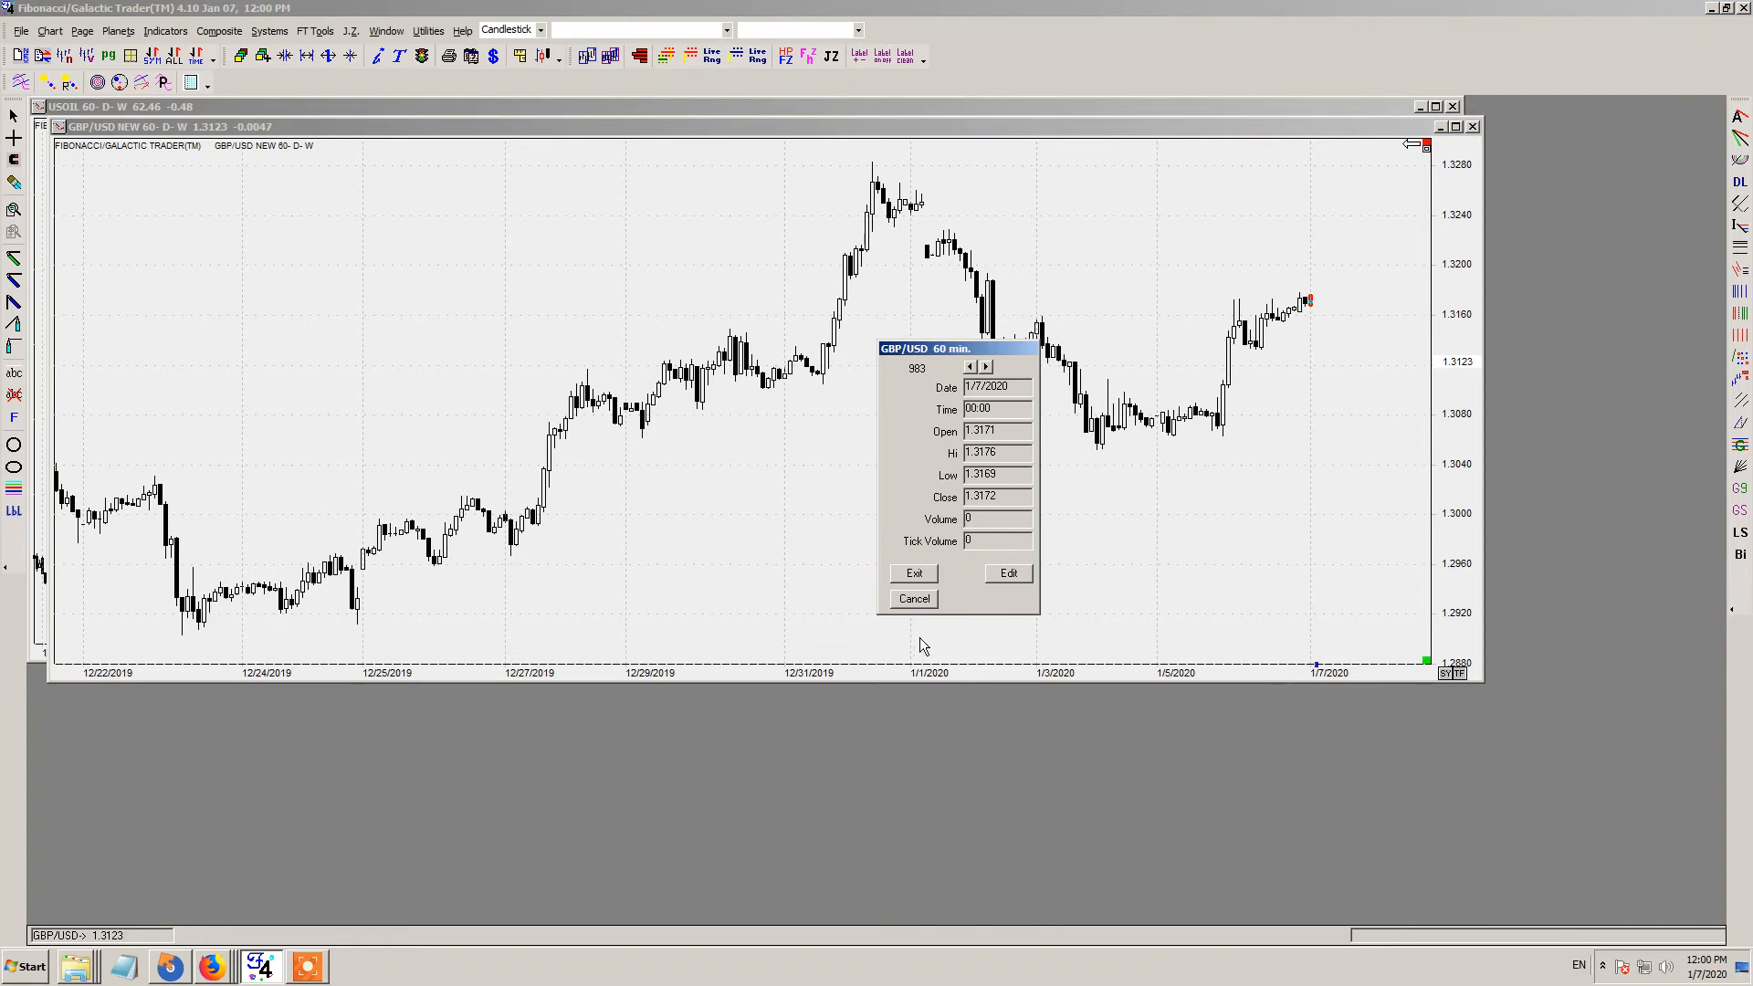
{"action": "left_click", "coordinate": [914, 599]}
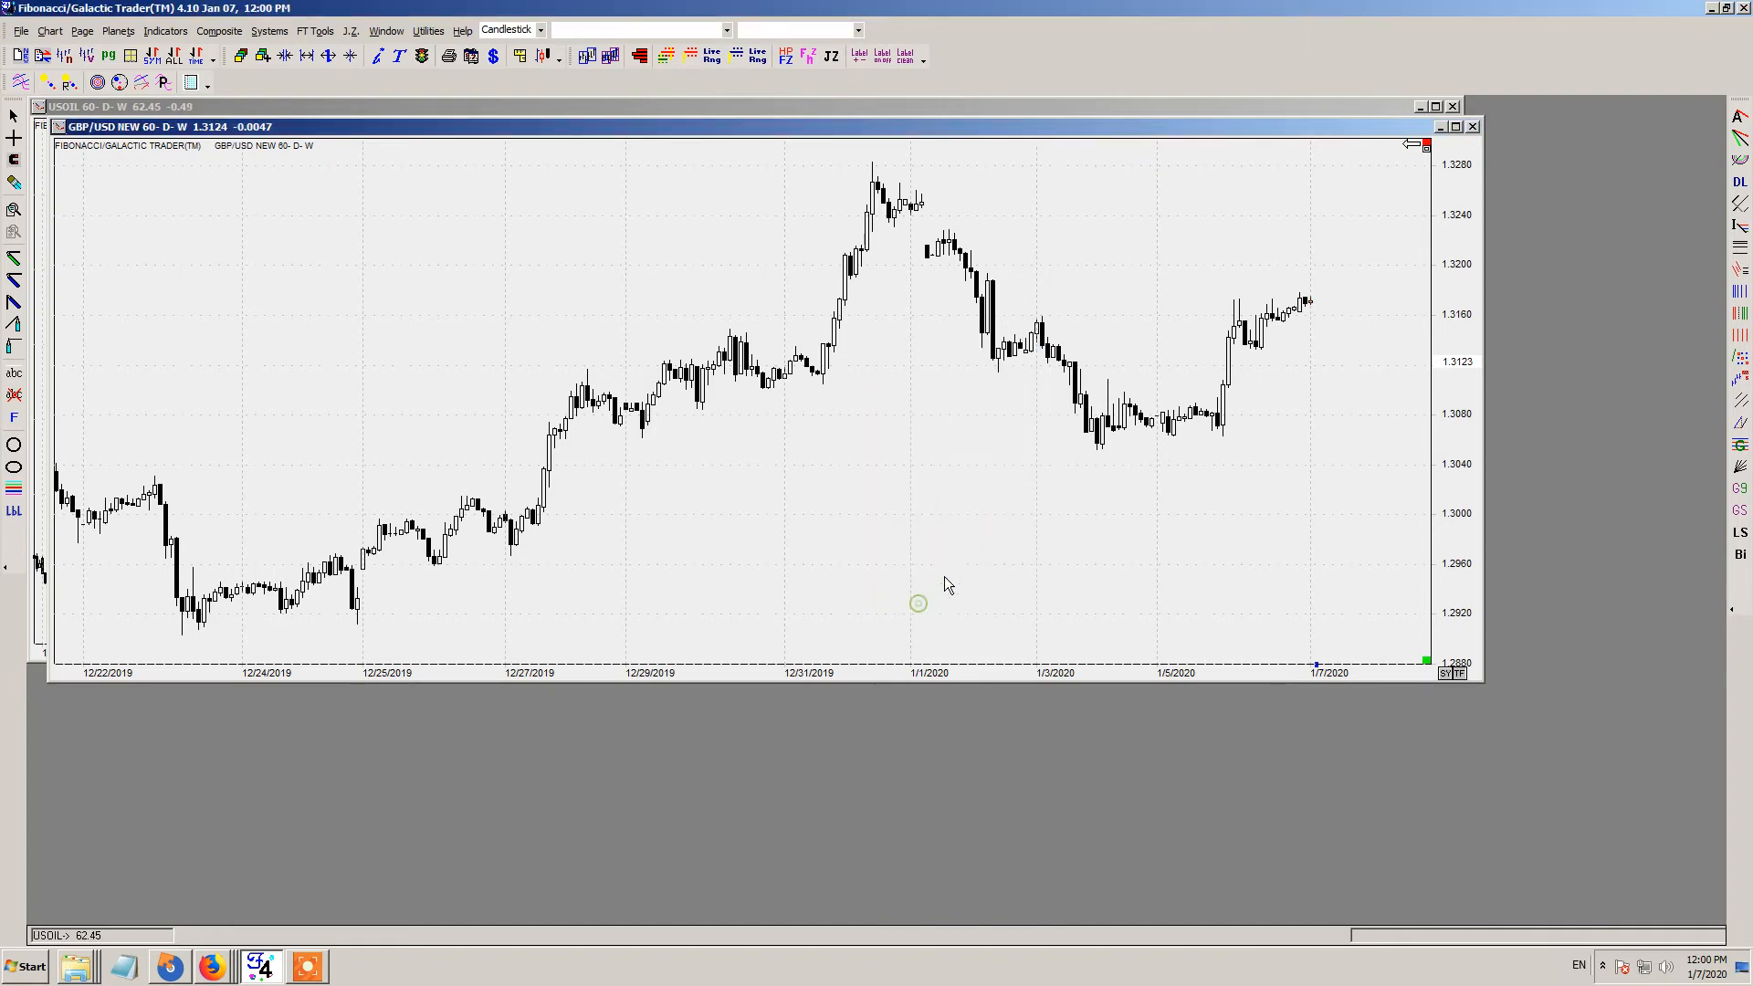
{"action": "double_click", "coordinate": [1312, 301]}
{"action": "left_click", "coordinate": [989, 367]}
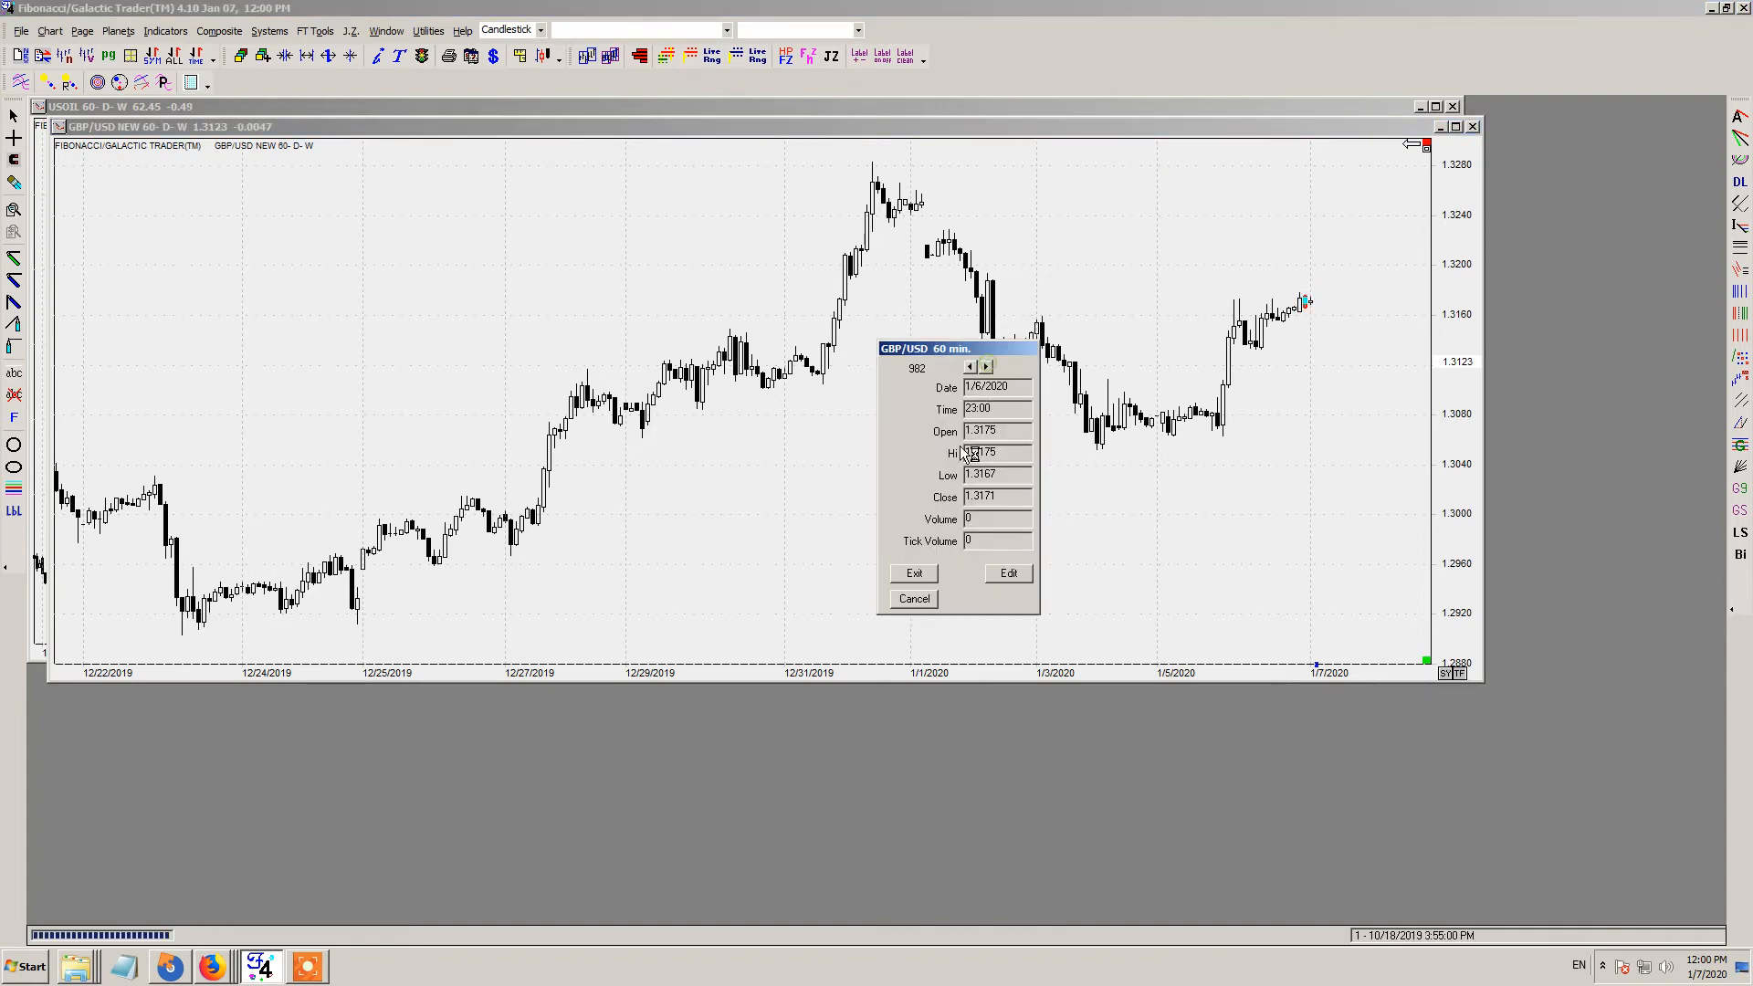
{"action": "left_click", "coordinate": [914, 599]}
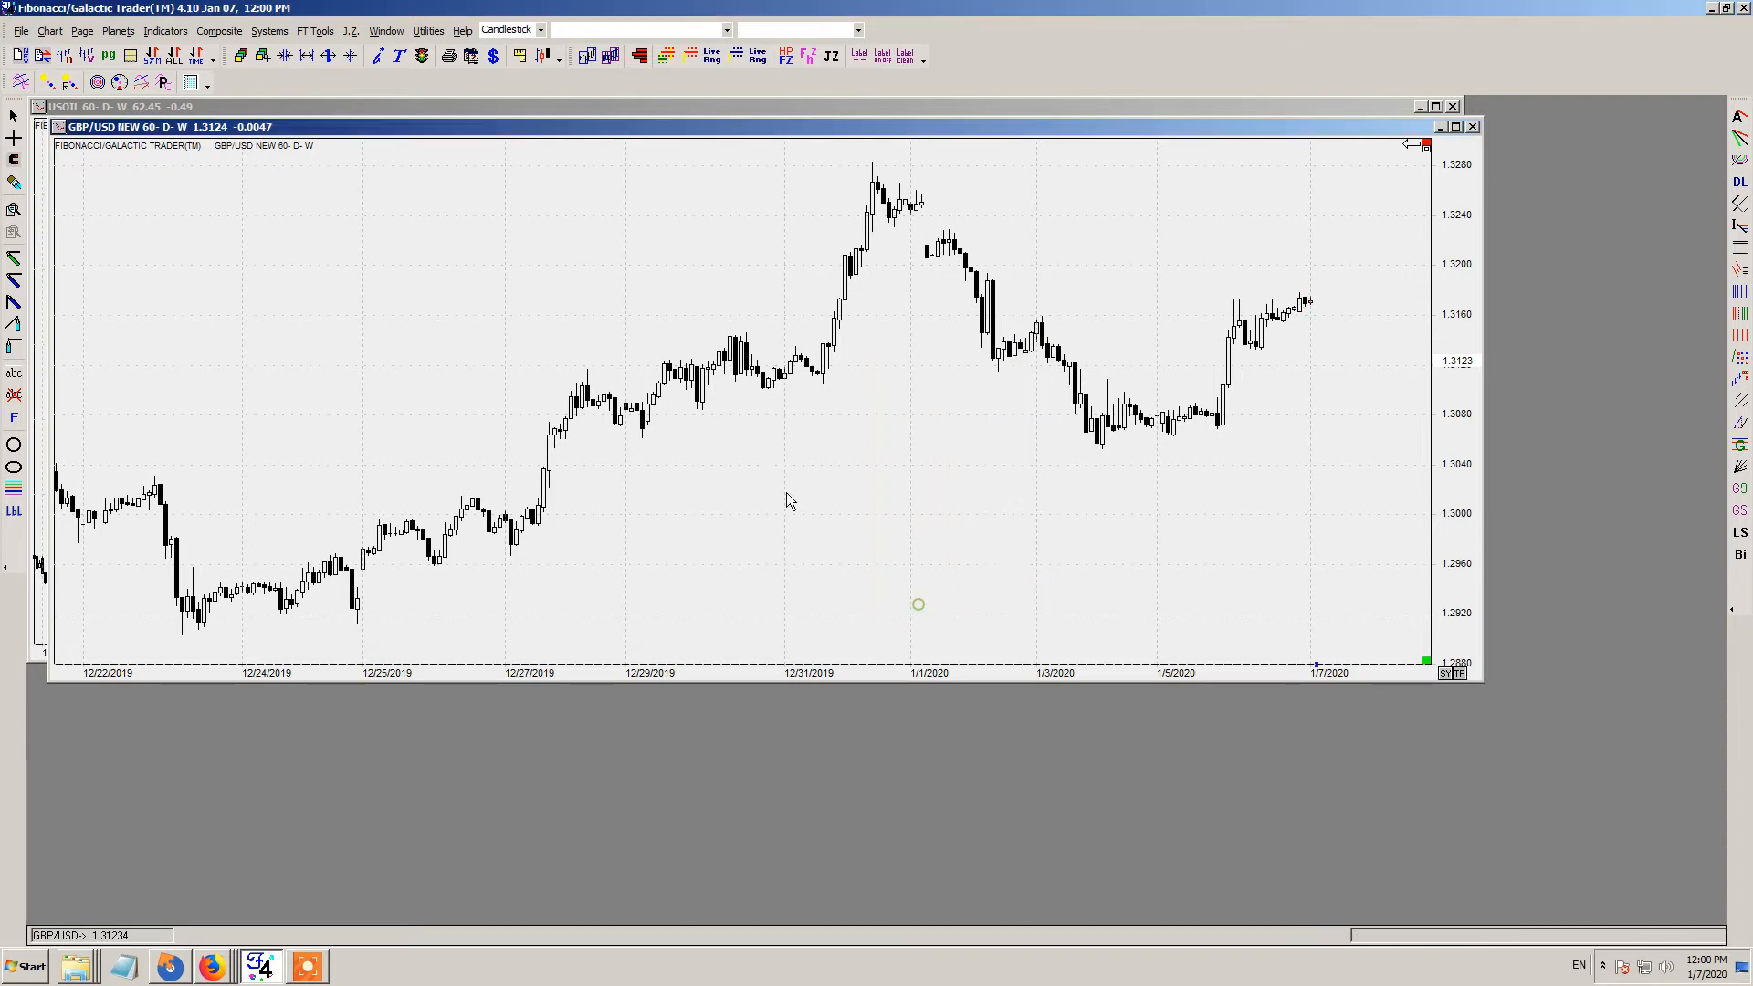
- Set the GBP/USD NEW chart to keep 2000 bars in memory
{"action": "double_click", "coordinate": [97, 154]}
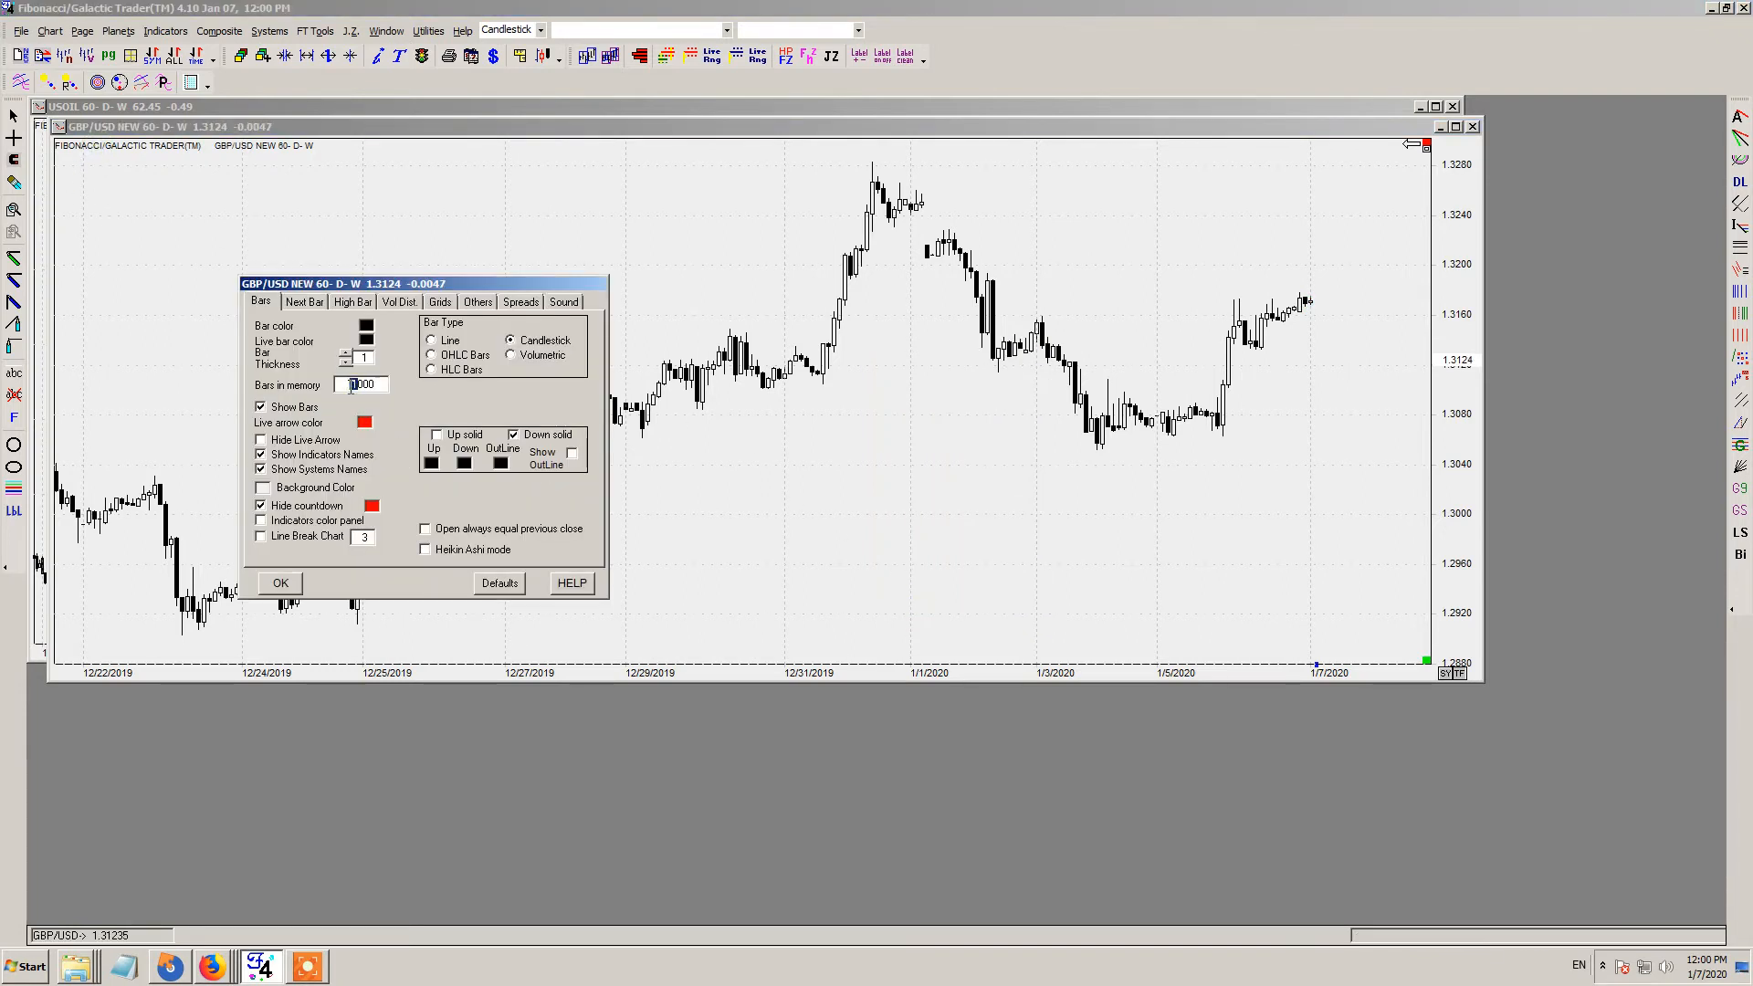
{"action": "type", "text": "2"}
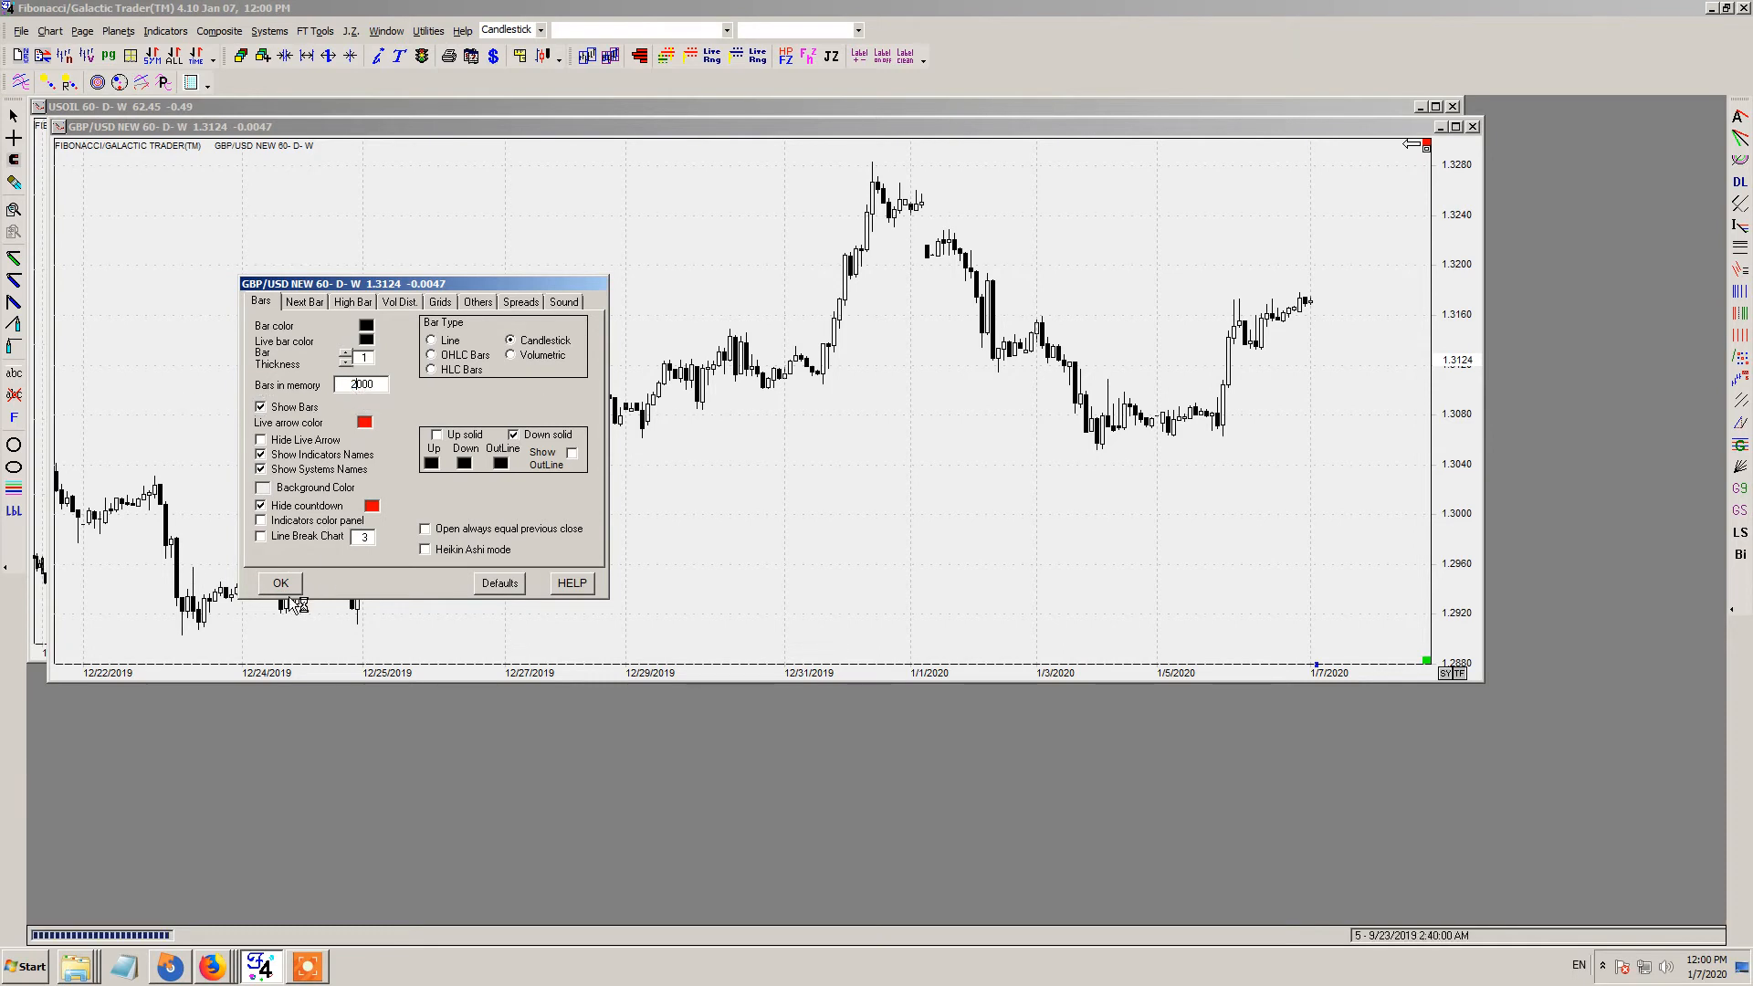
{"action": "double_click", "coordinate": [126, 153]}
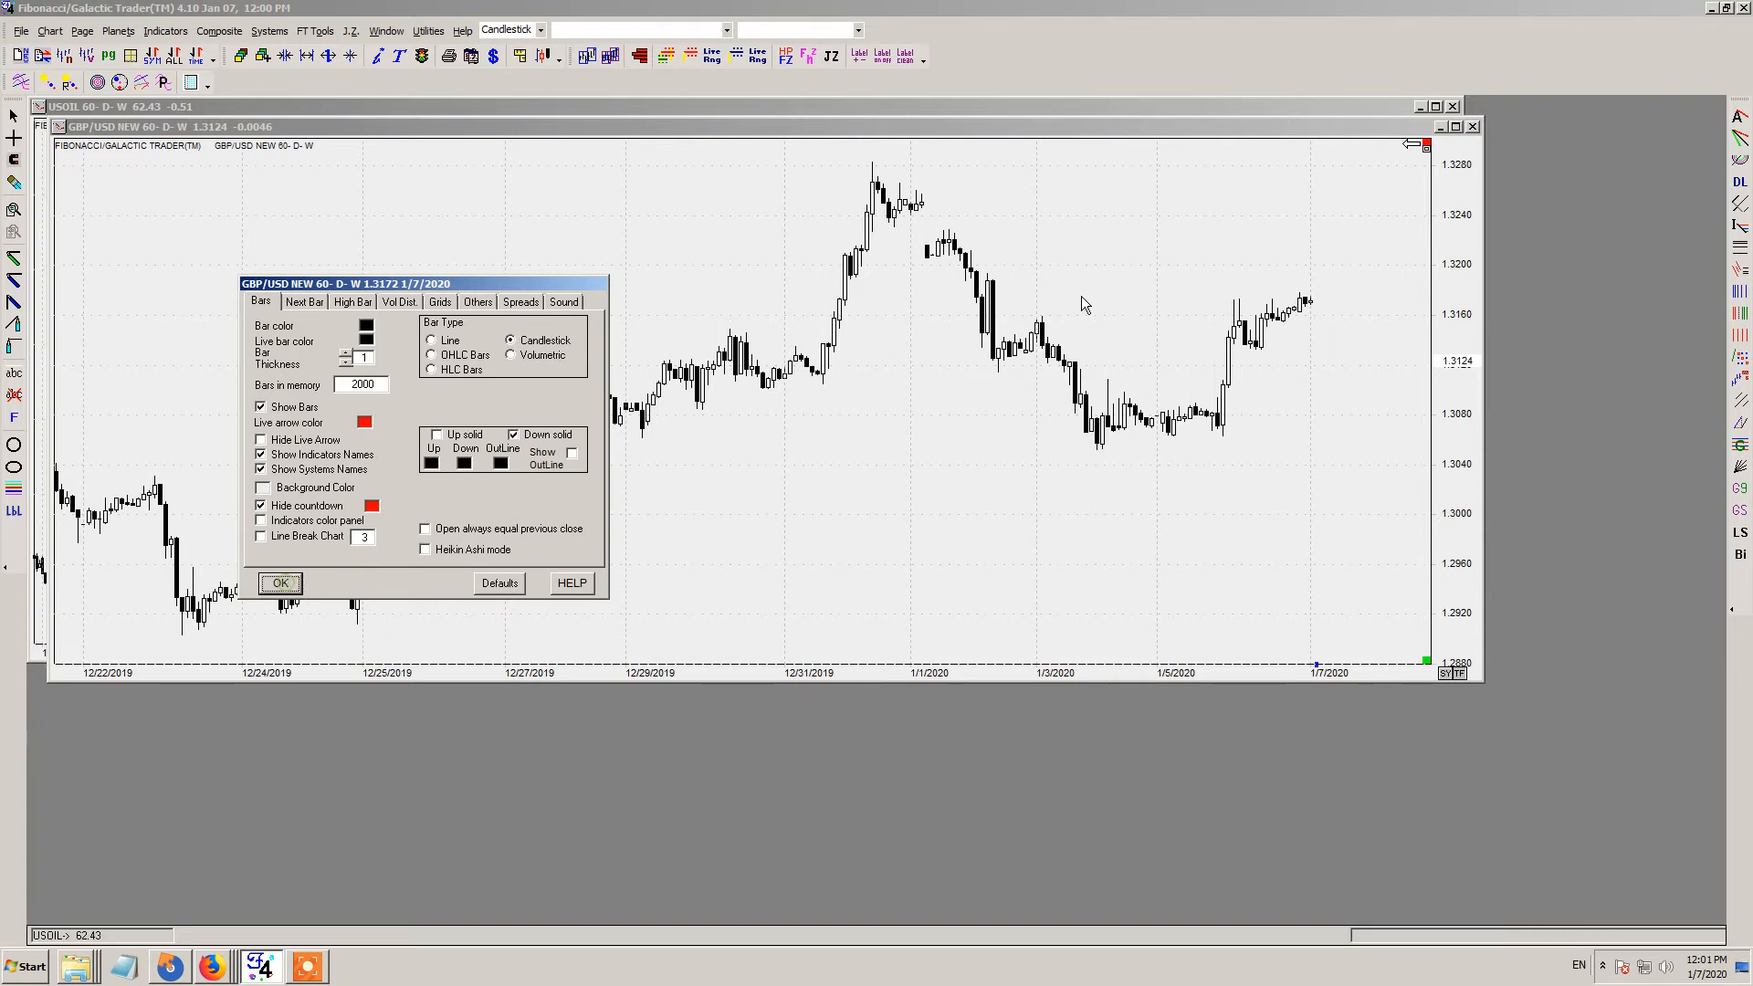
{"action": "left_click", "coordinate": [281, 583]}
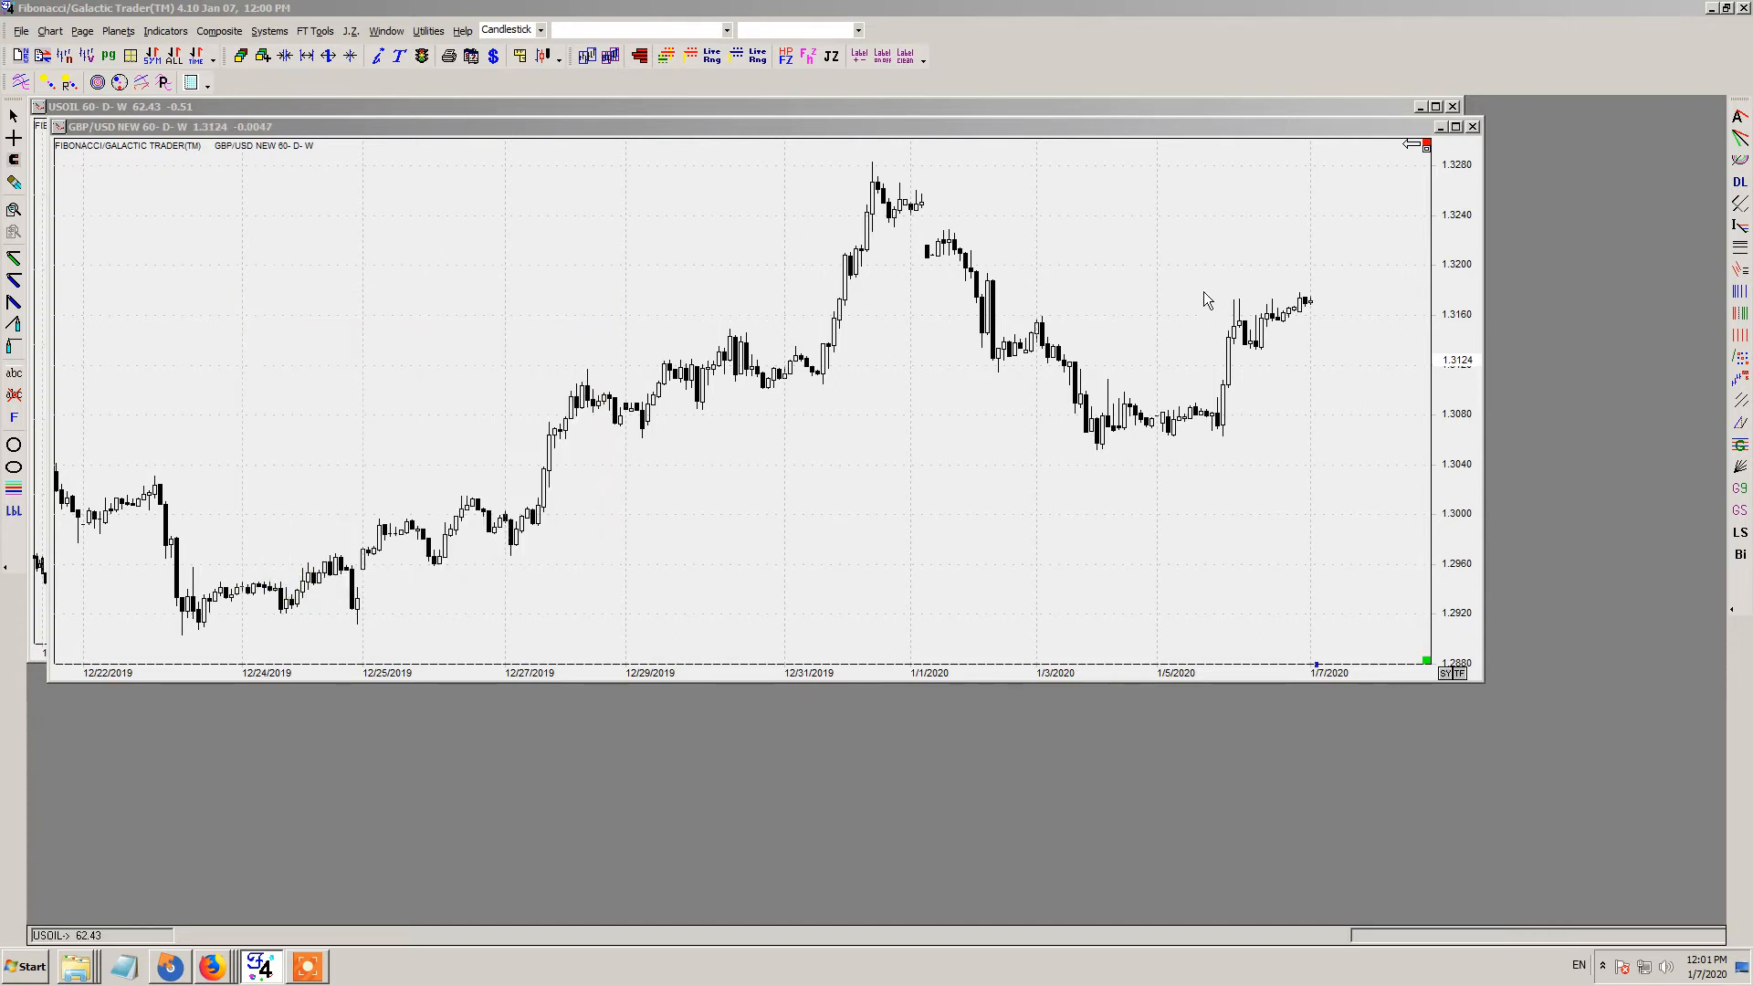
- Check the number and data of the latest 60-minute bar on the GBP/USD NEW chart
{"action": "left_click", "coordinate": [1310, 301]}
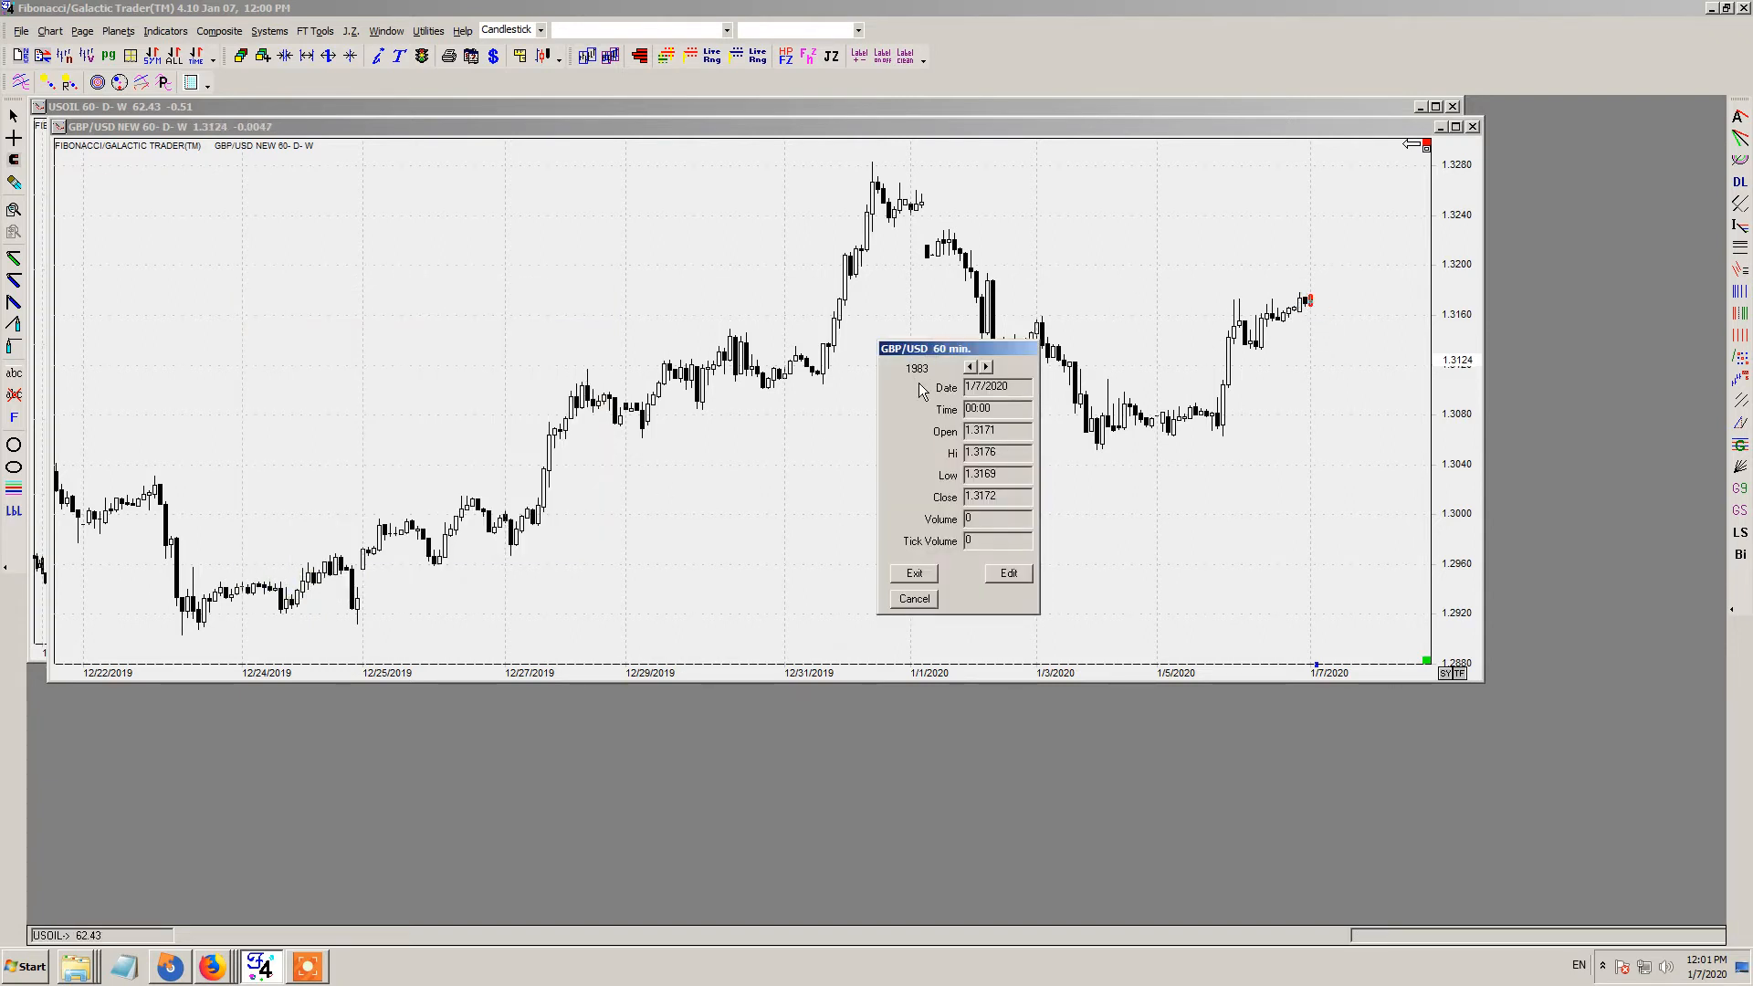
{"action": "left_click", "coordinate": [914, 598]}
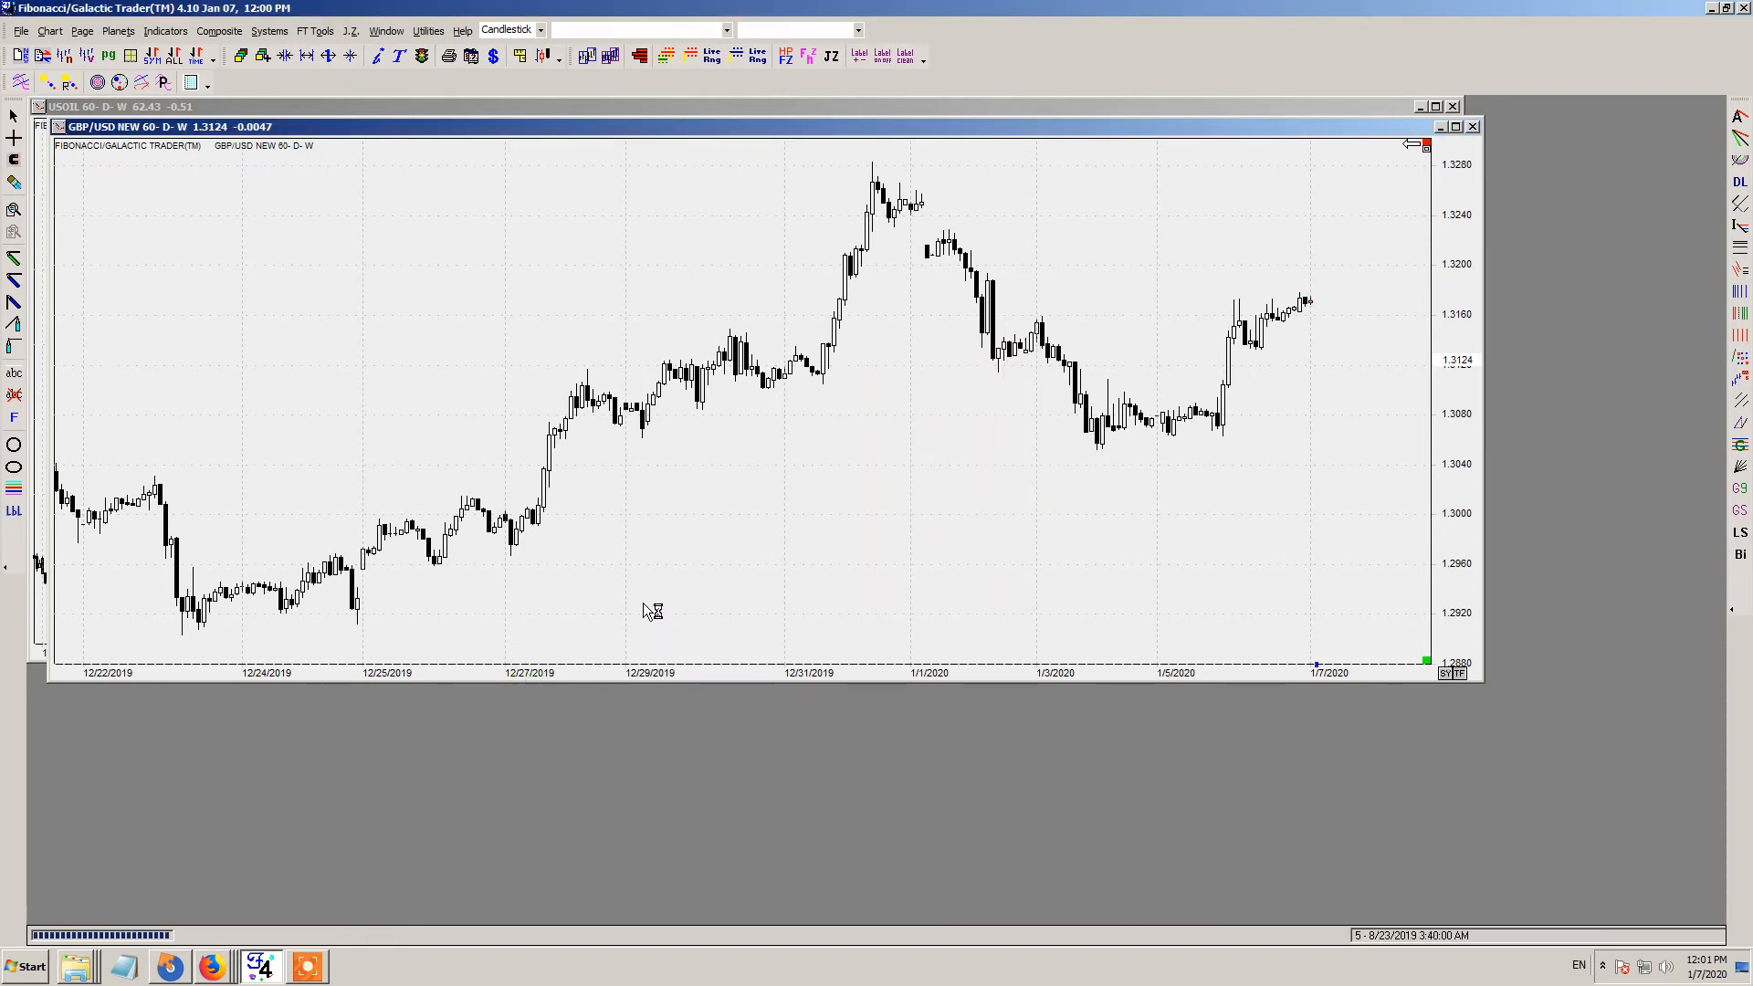
{"action": "left_click_drag", "start_coordinate": [621, 128], "coordinate": [624, 136]}
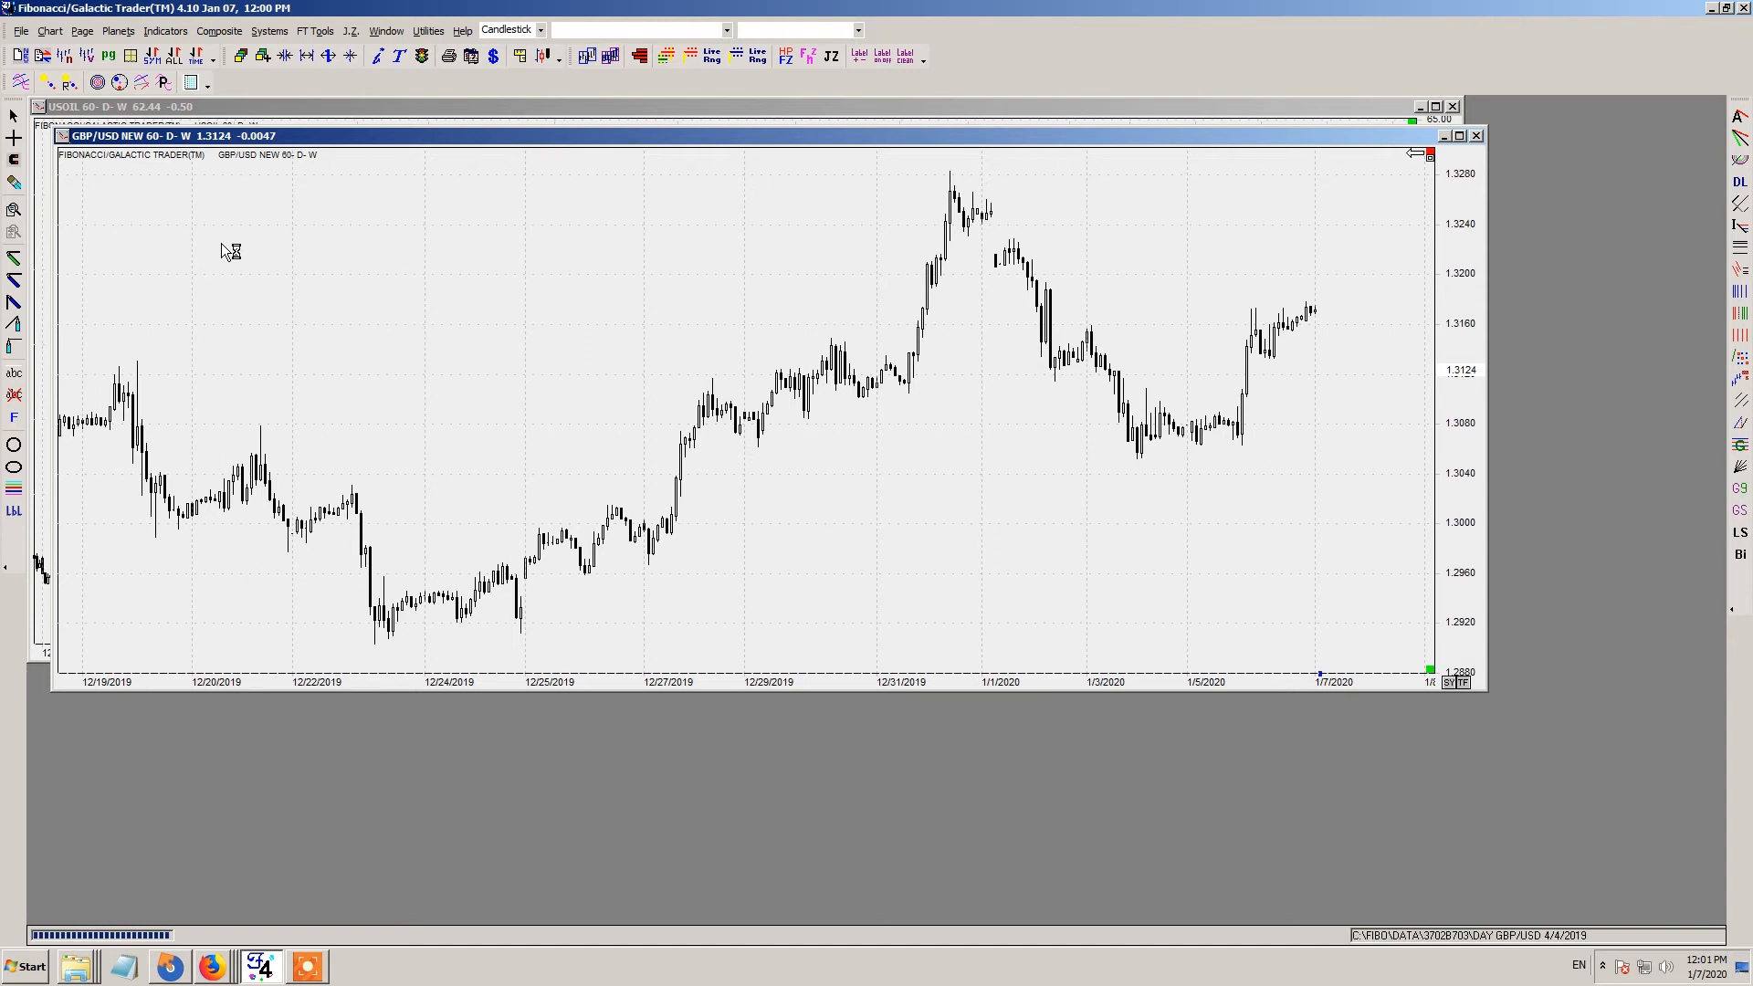
- Examine the symbols list, comparing the Real Time, Archive and EOD Data groups with their folders, and close it
{"action": "left_click", "coordinate": [20, 58]}
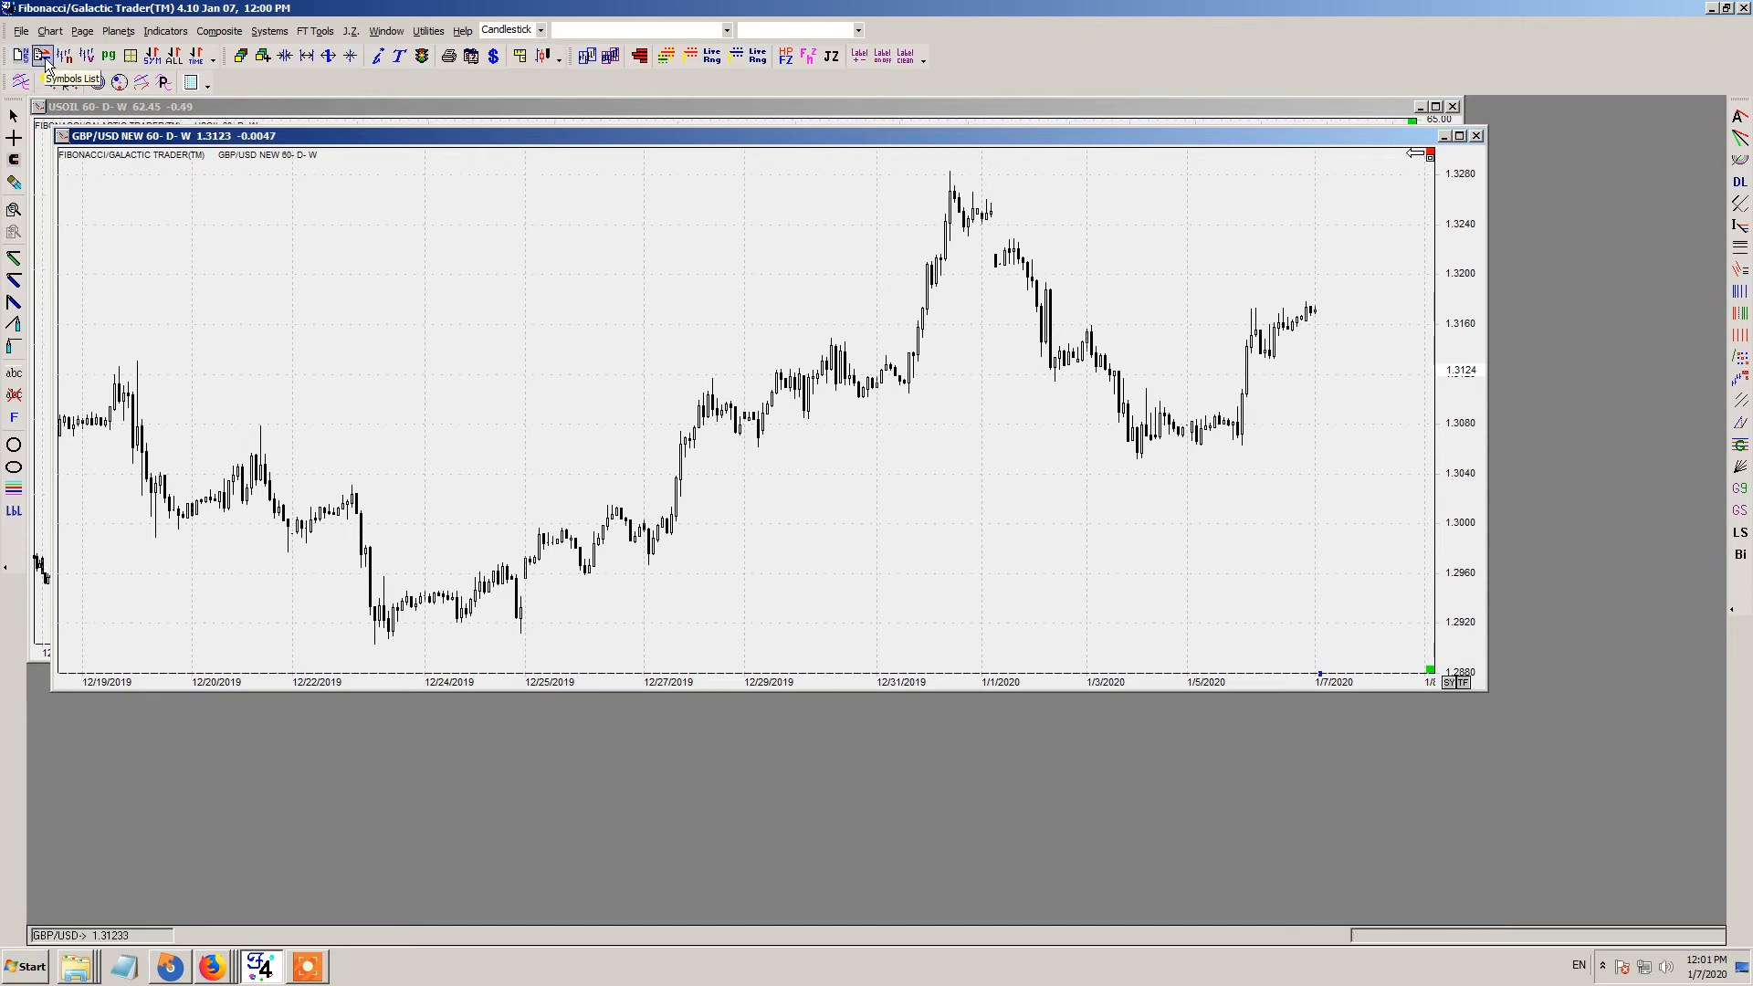
{"action": "left_click", "coordinate": [43, 57]}
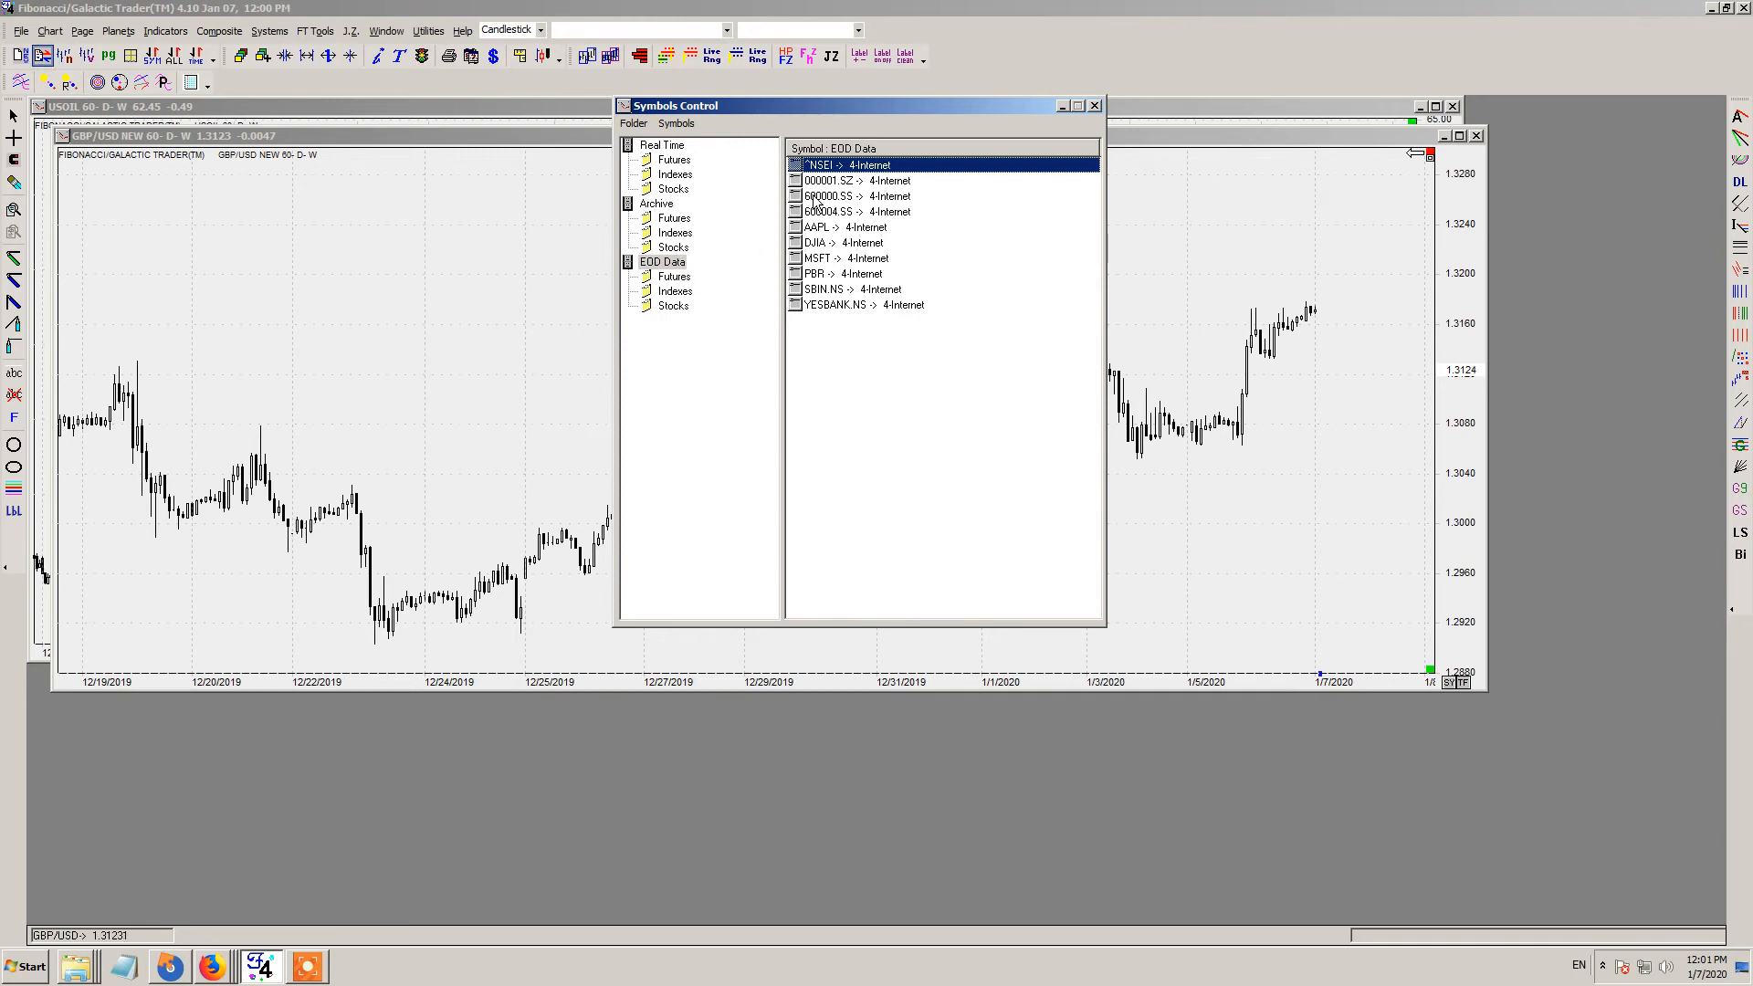
{"action": "left_click", "coordinate": [673, 149]}
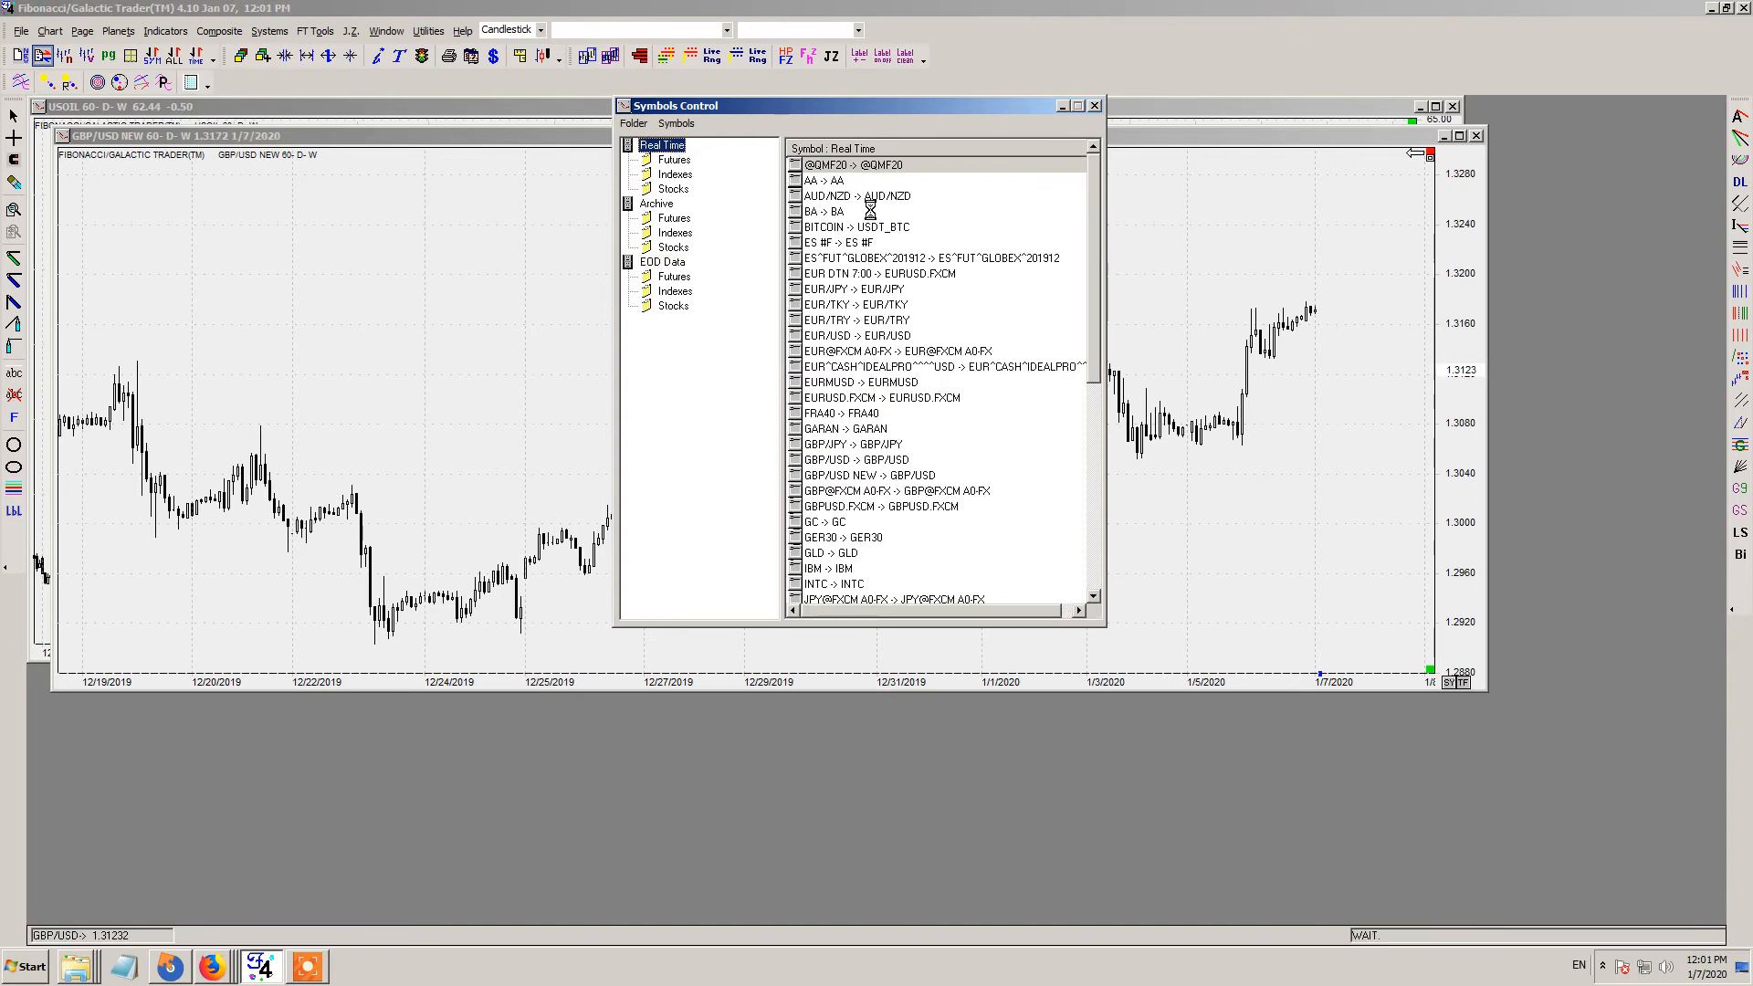
{"action": "double_click", "coordinate": [672, 149]}
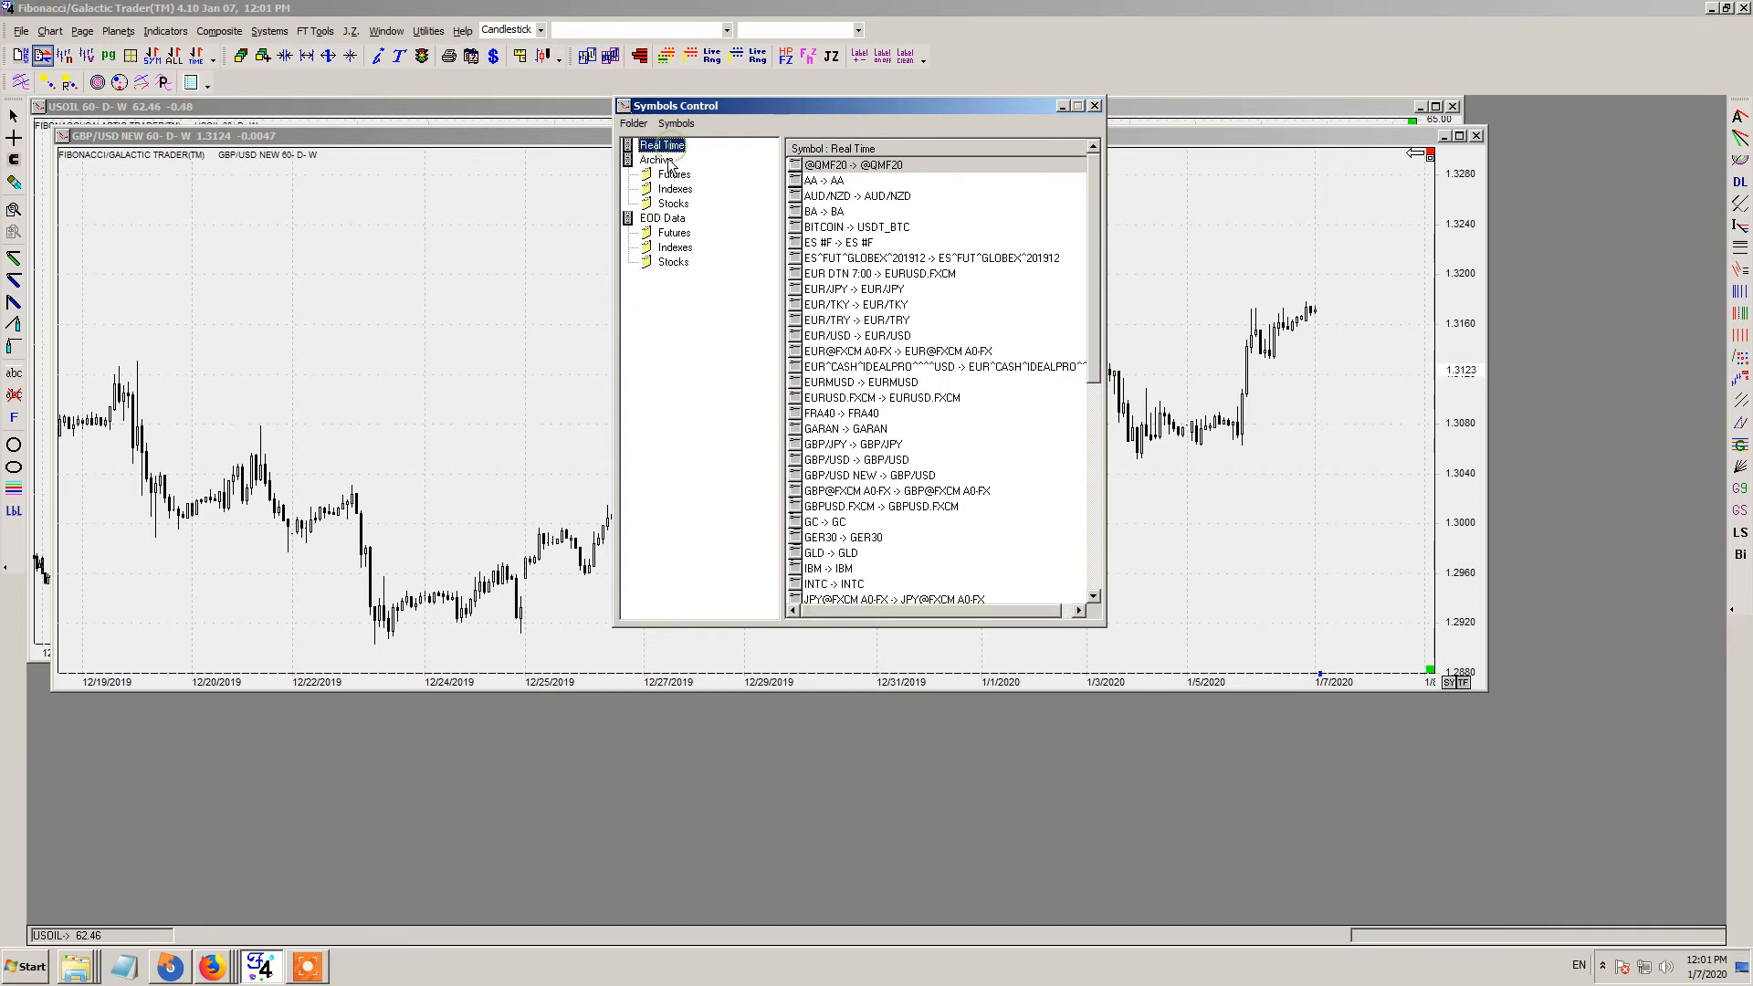
{"action": "double_click", "coordinate": [667, 161]}
{"action": "double_click", "coordinate": [668, 176]}
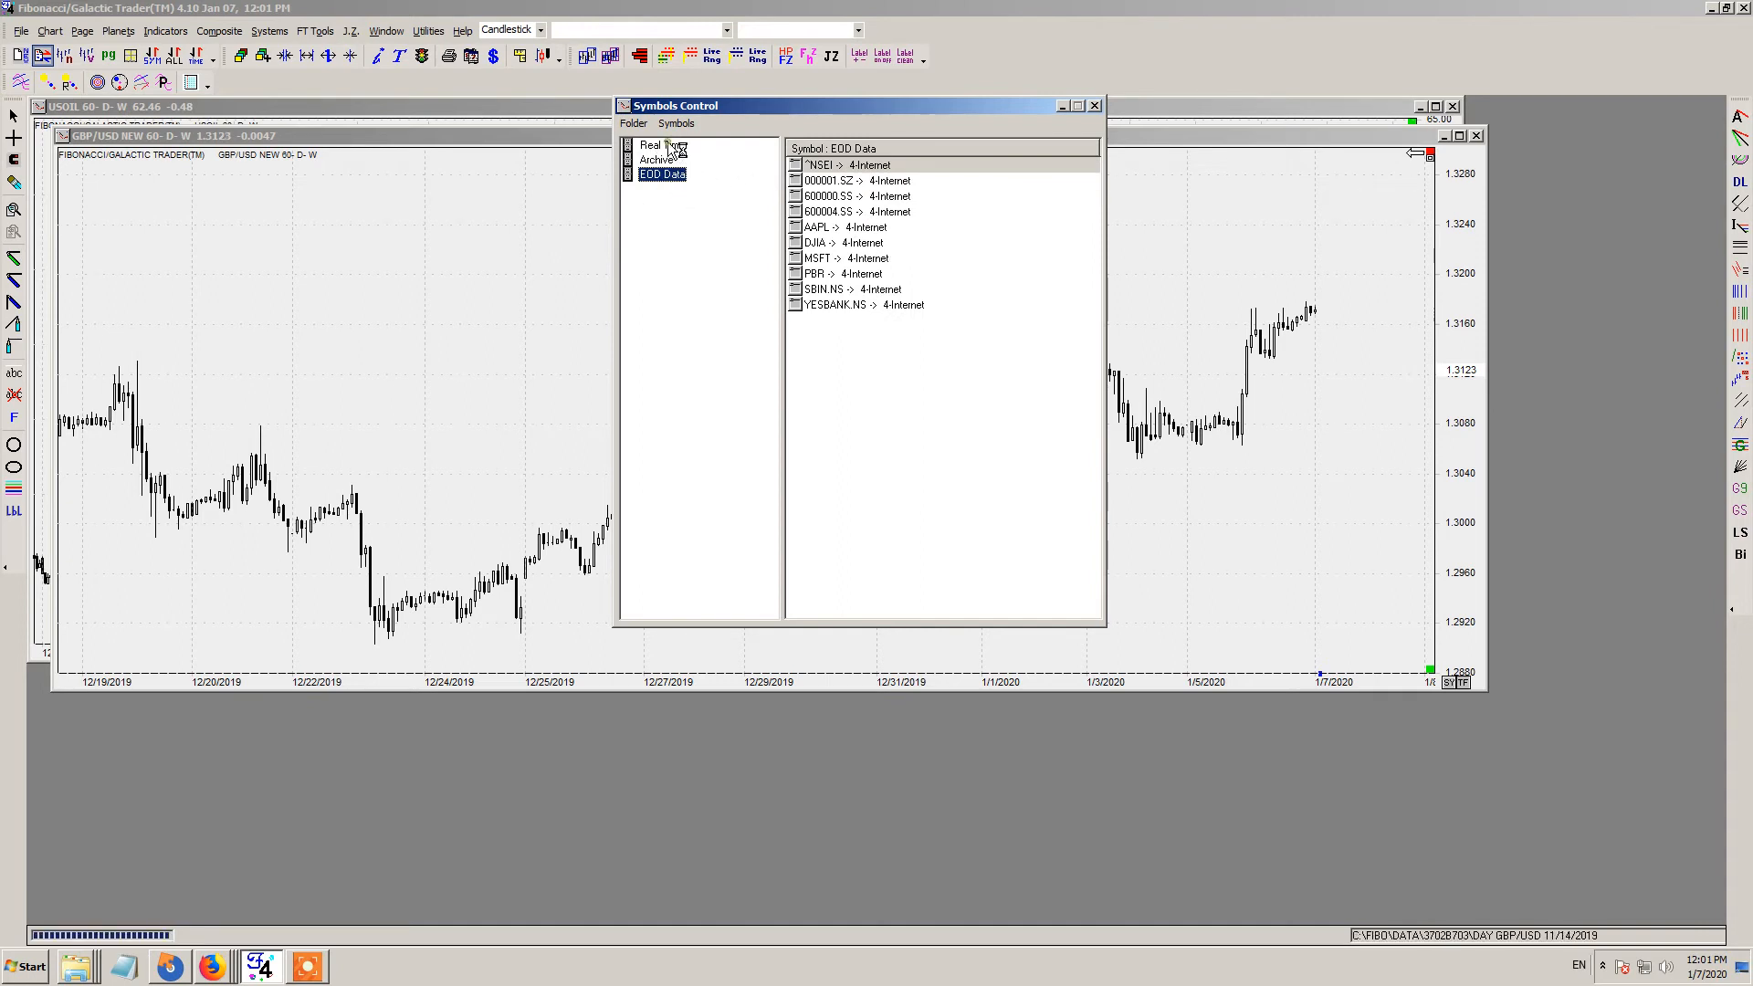
{"action": "left_click", "coordinate": [671, 146]}
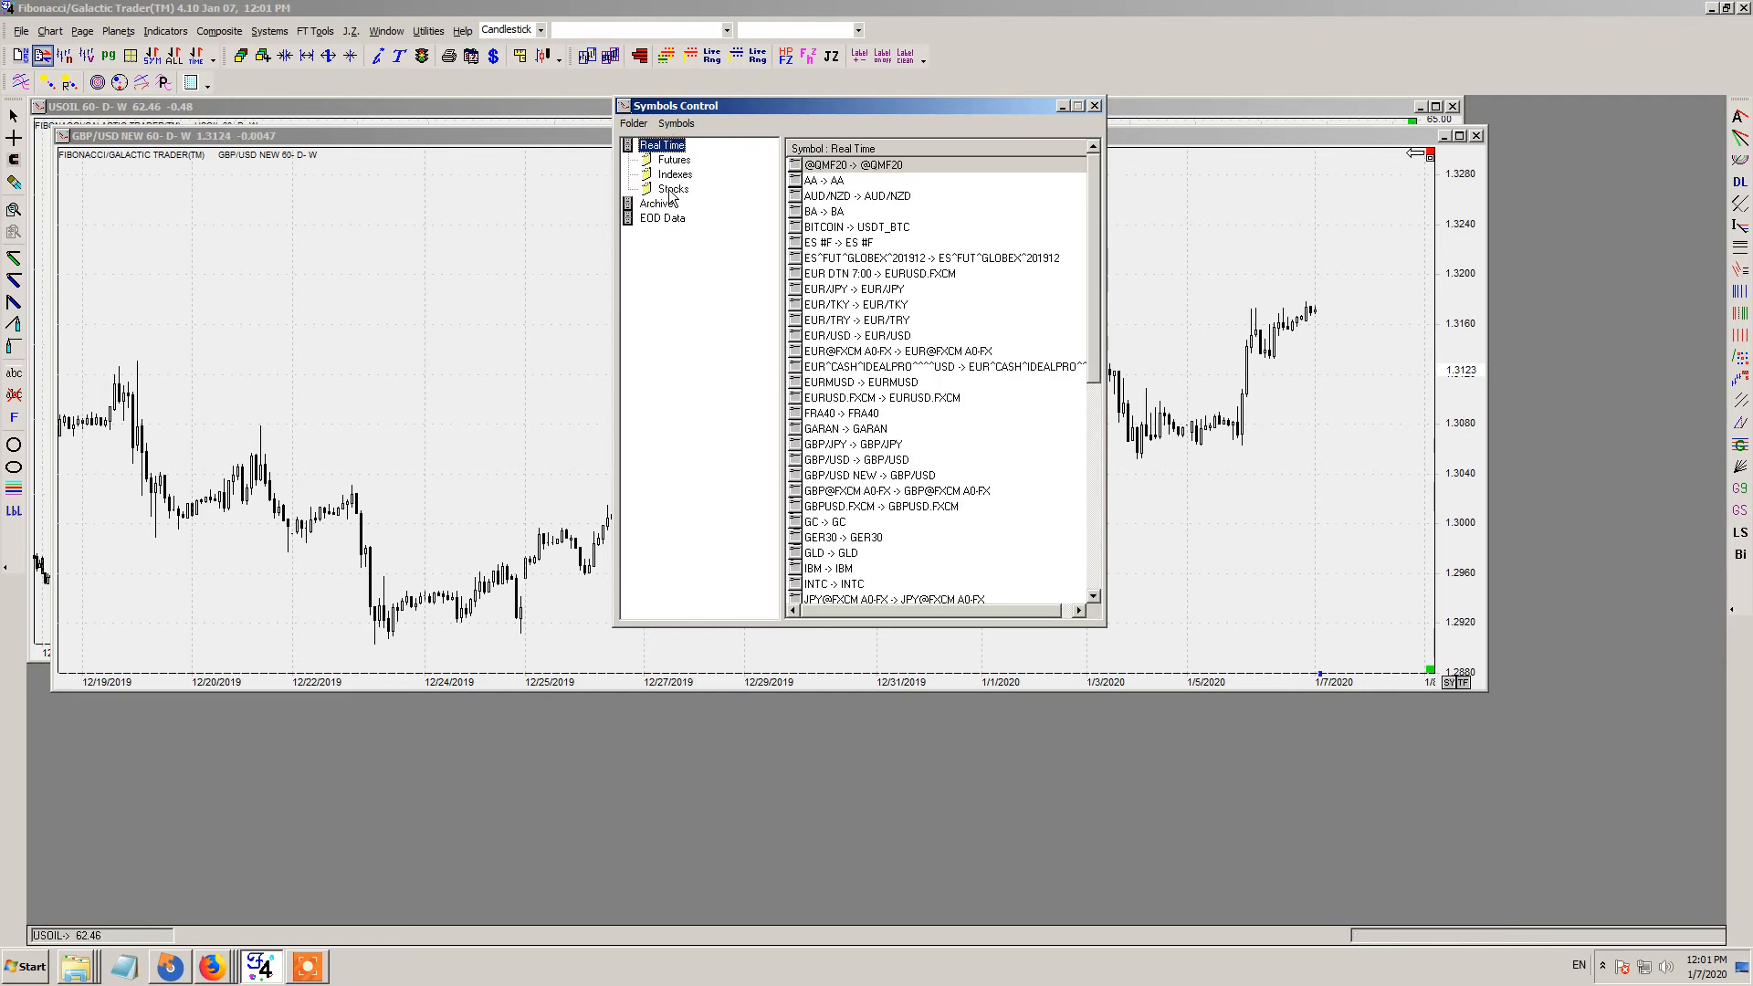
{"action": "left_click", "coordinate": [663, 206]}
{"action": "left_click", "coordinate": [680, 263]}
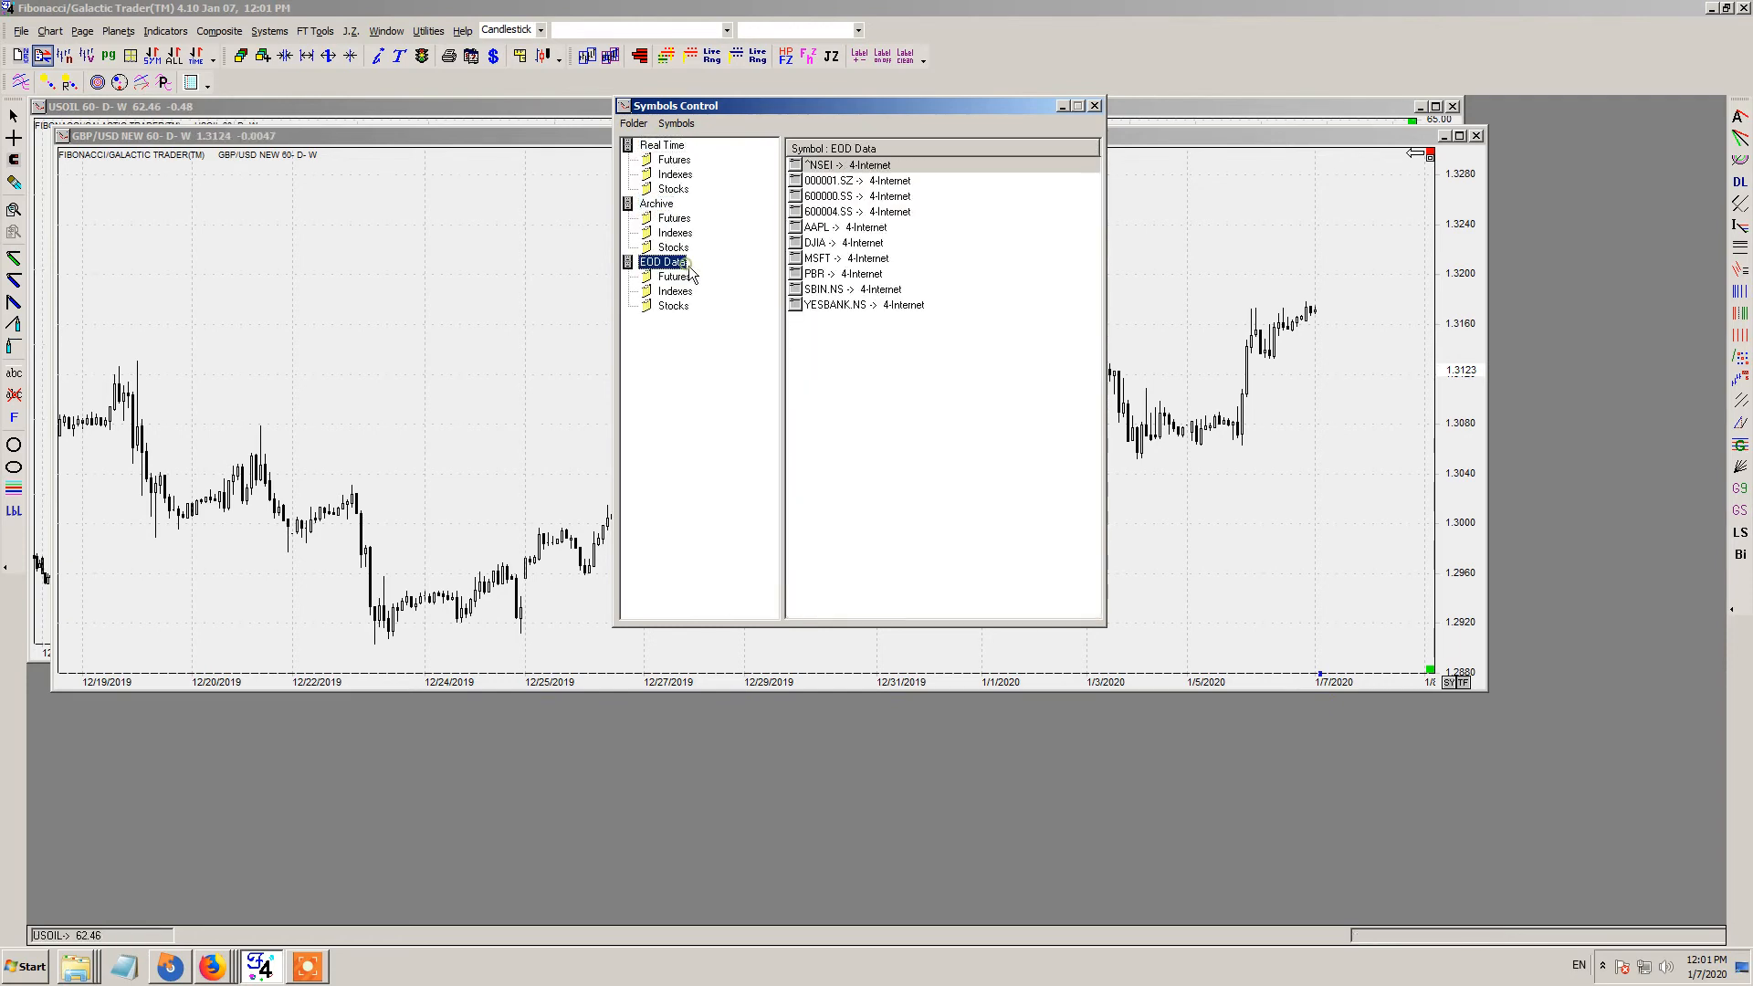
{"action": "left_click", "coordinate": [674, 148]}
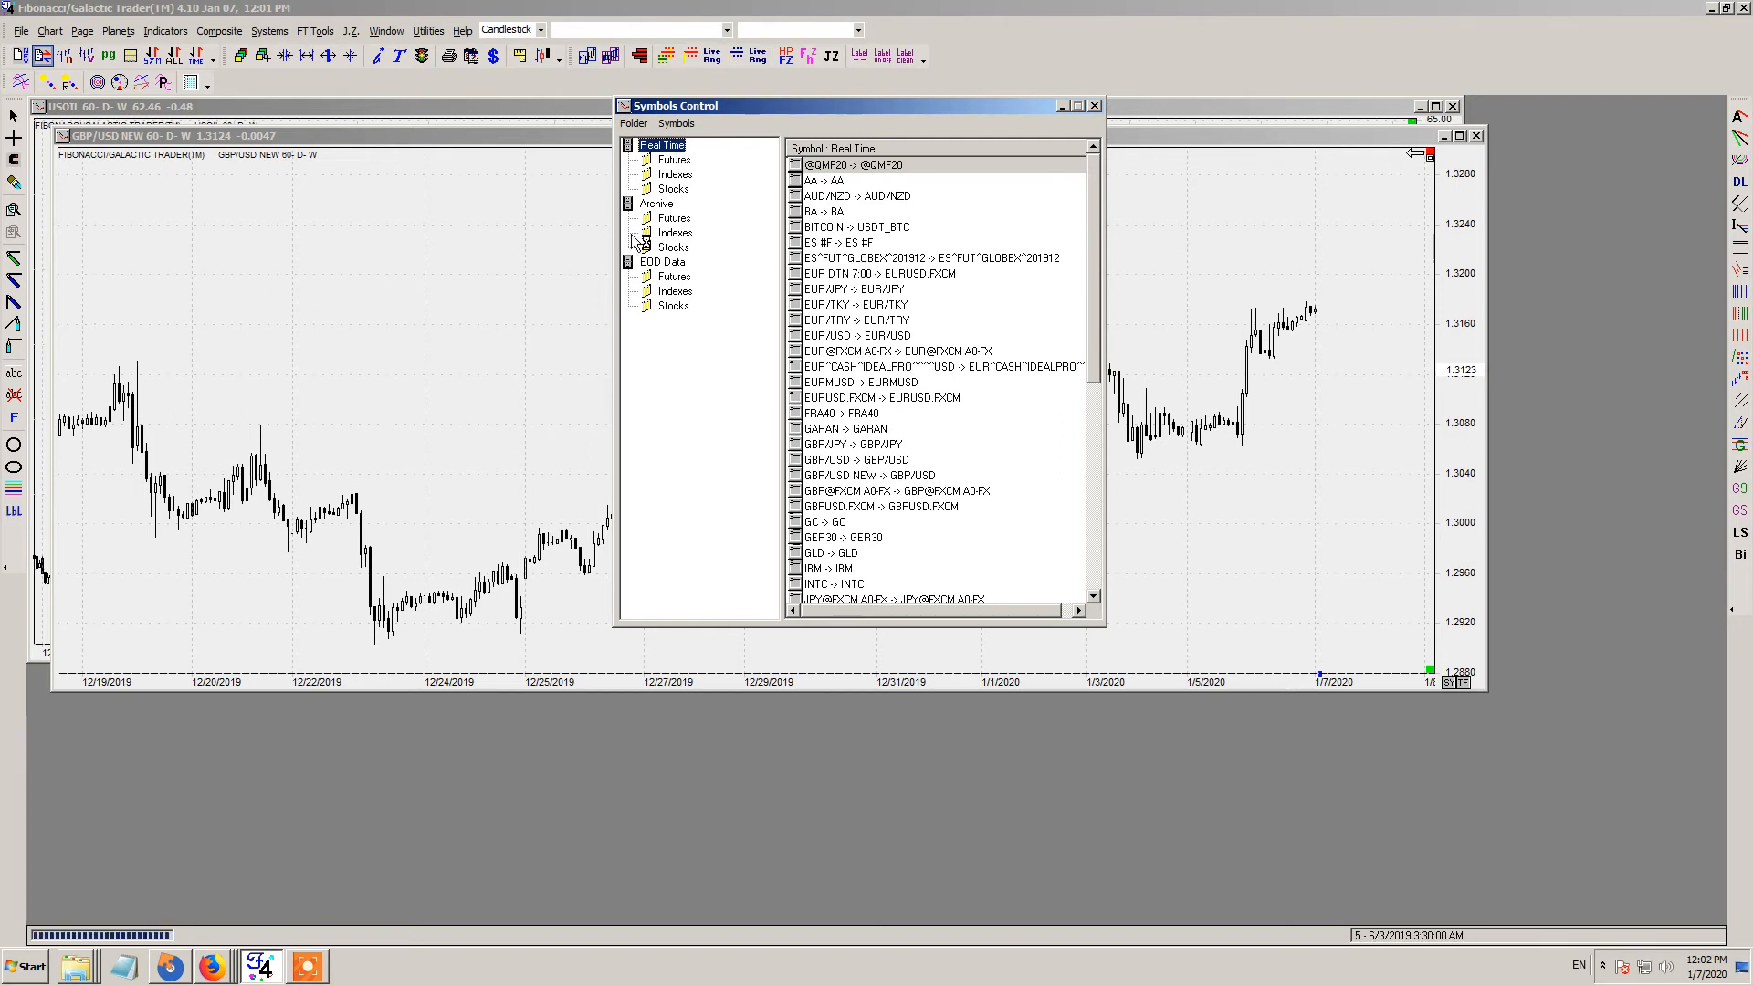
{"action": "left_click", "coordinate": [1095, 107]}
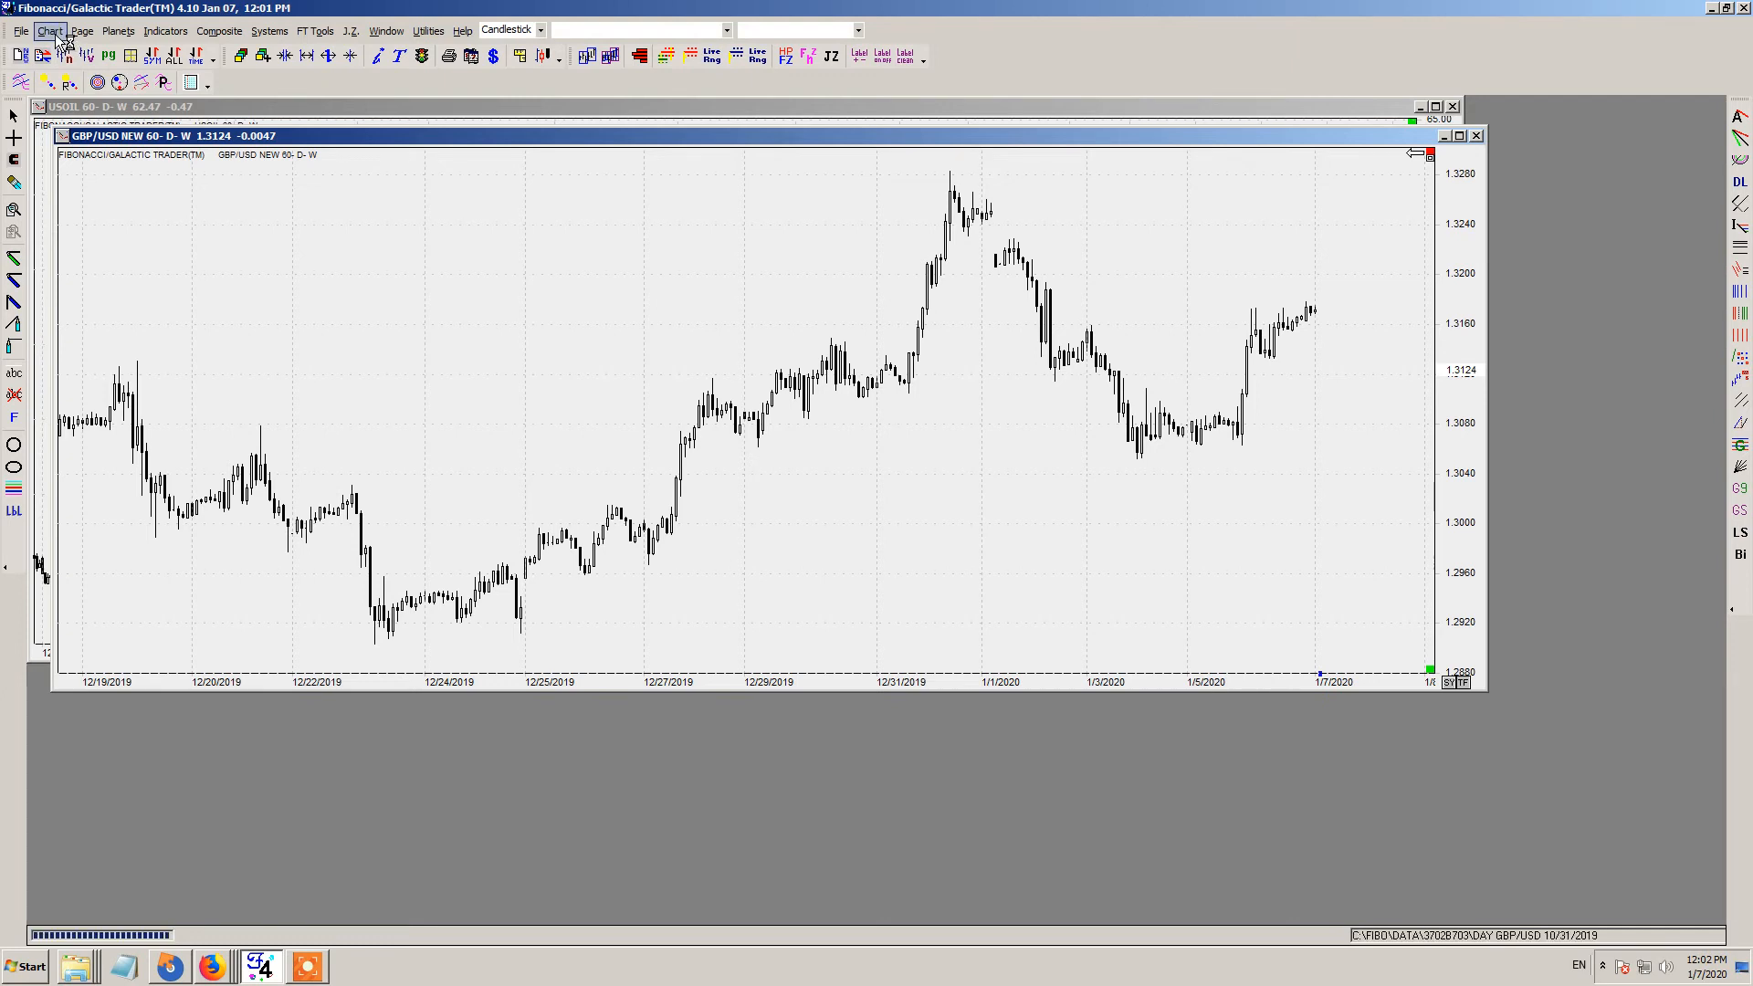
- Look over the charts list, the Create Chart options and the file commands without creating anything
{"action": "left_click", "coordinate": [56, 36]}
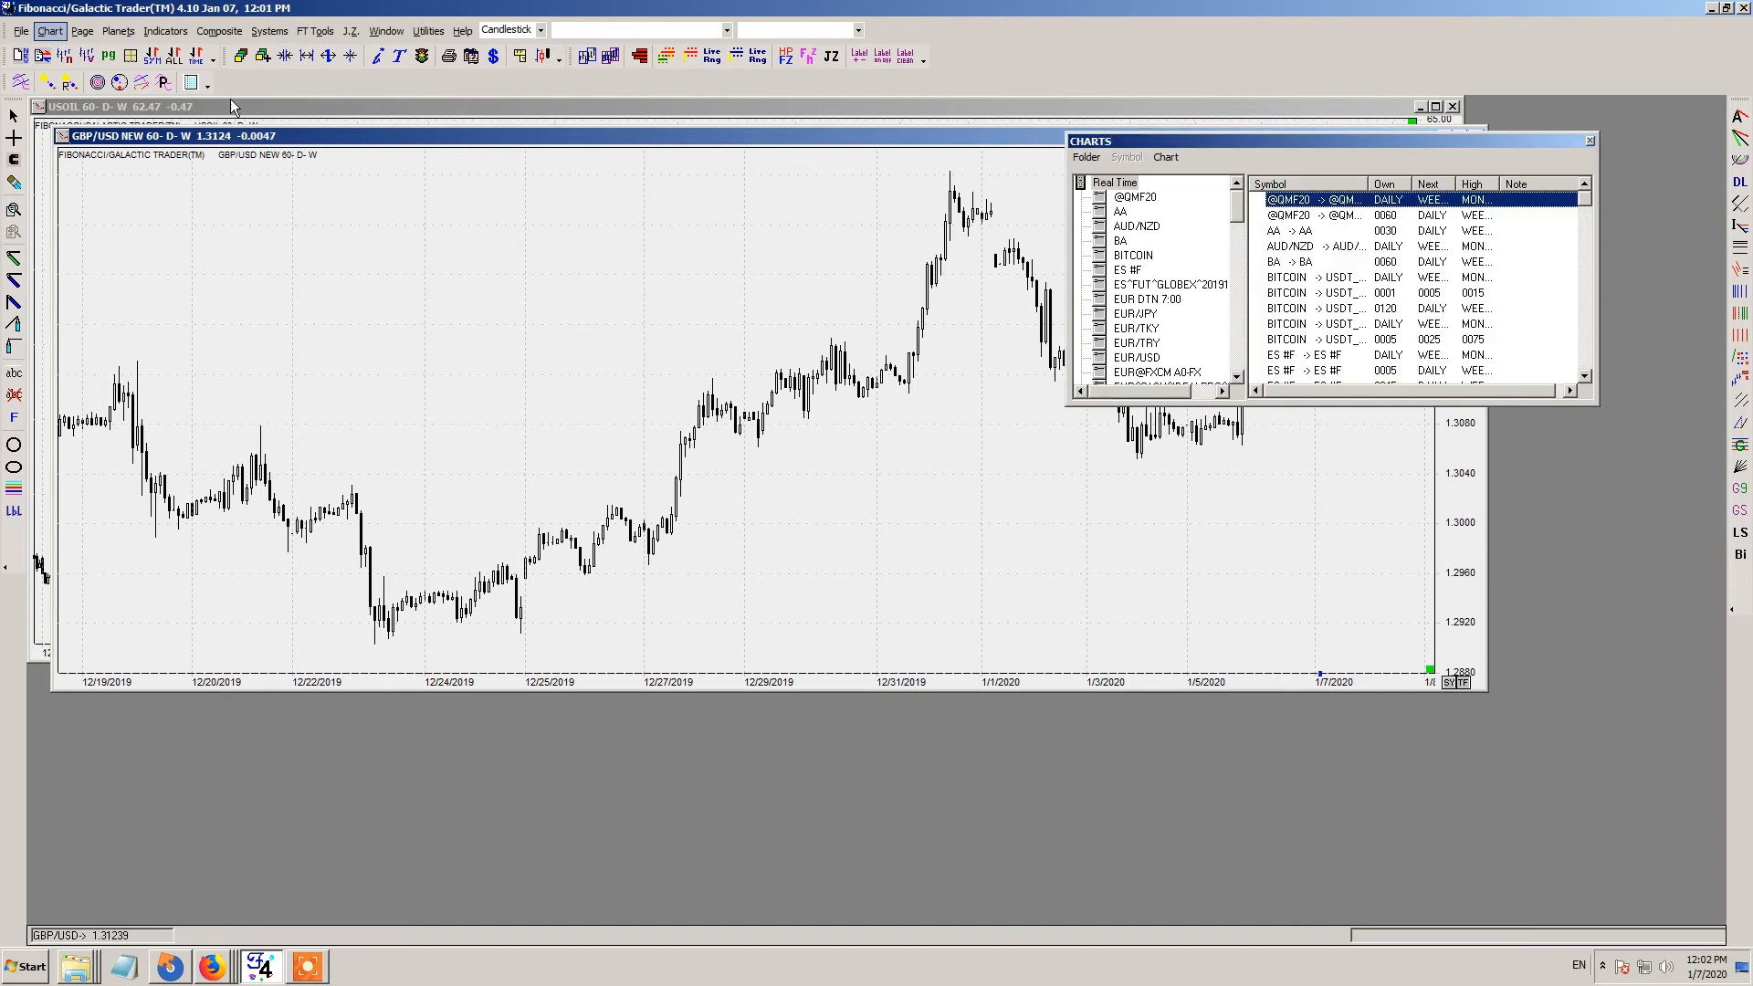
{"action": "left_click", "coordinate": [1589, 141]}
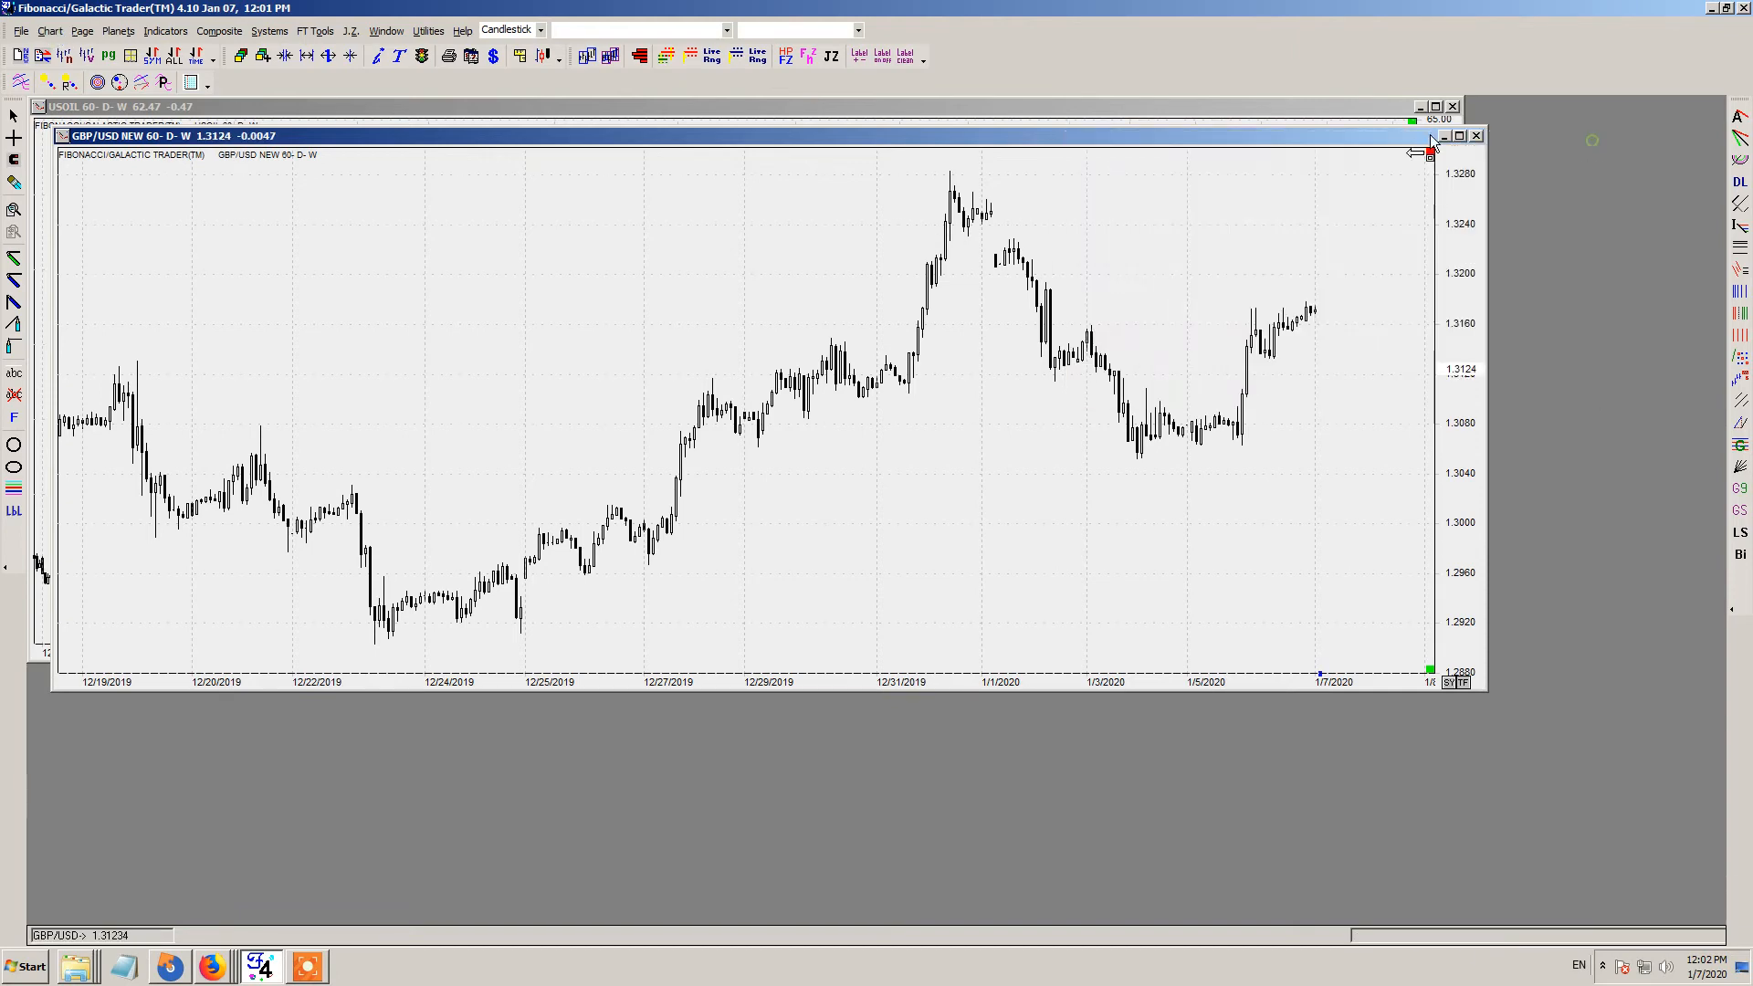
{"action": "left_click", "coordinate": [87, 56]}
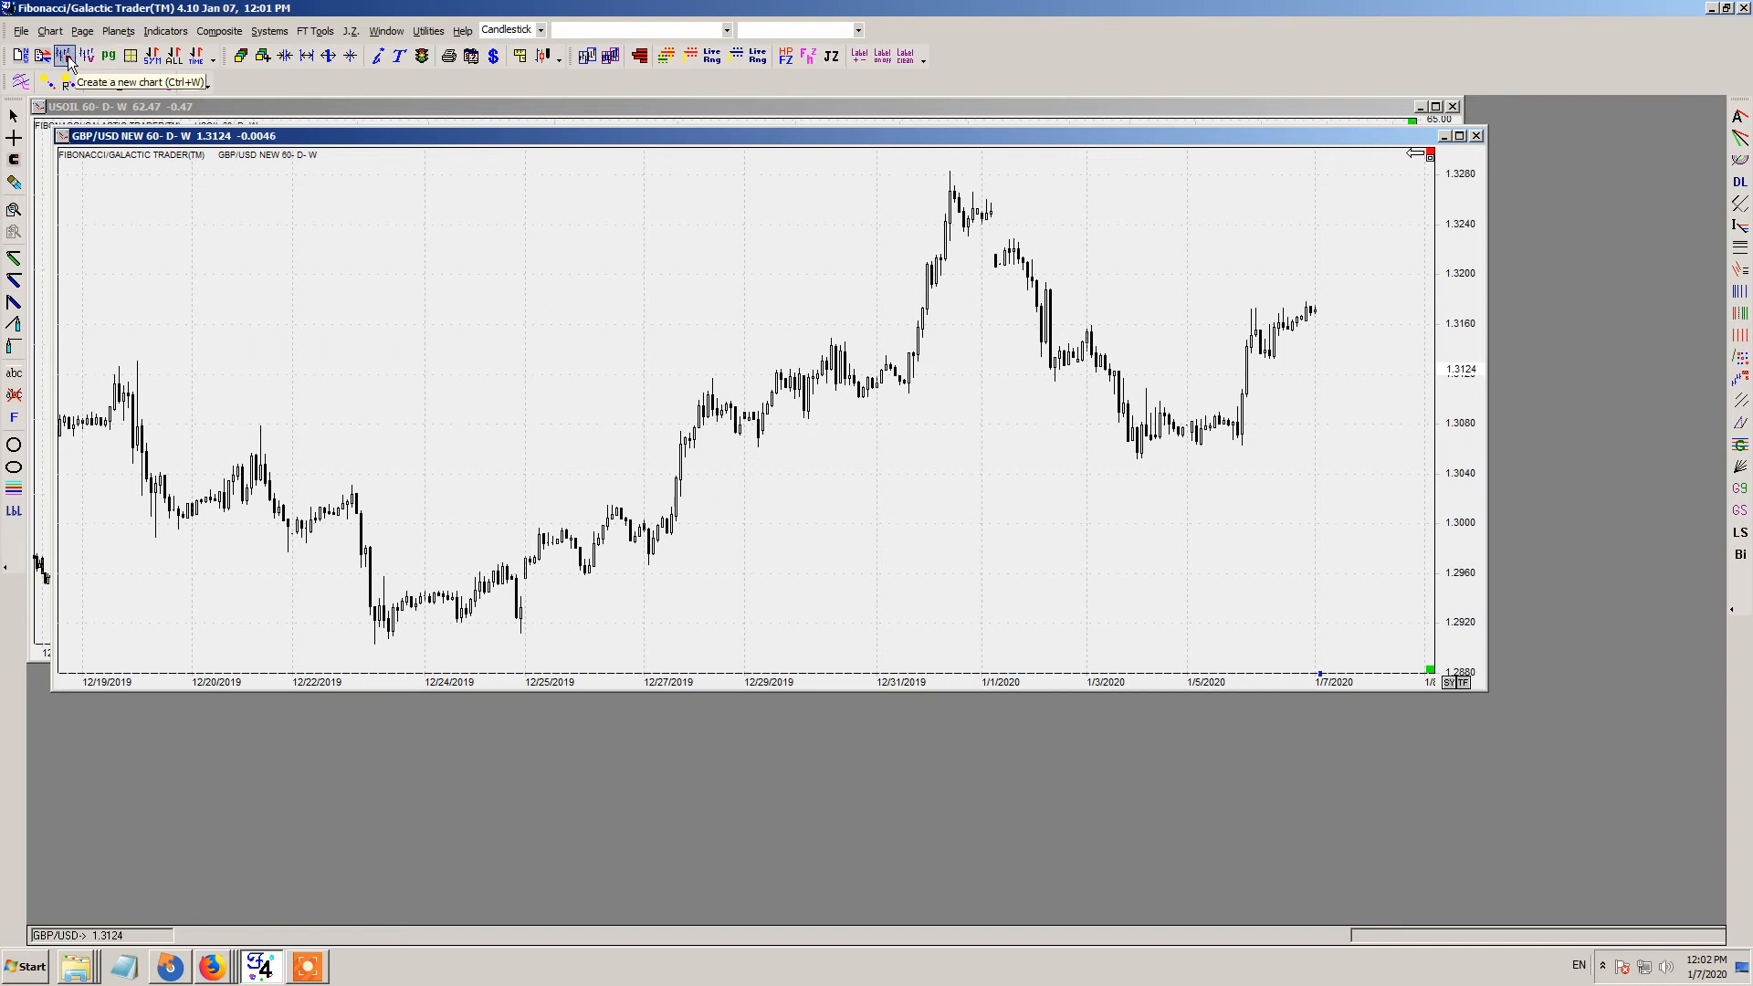
{"action": "left_click", "coordinate": [64, 57]}
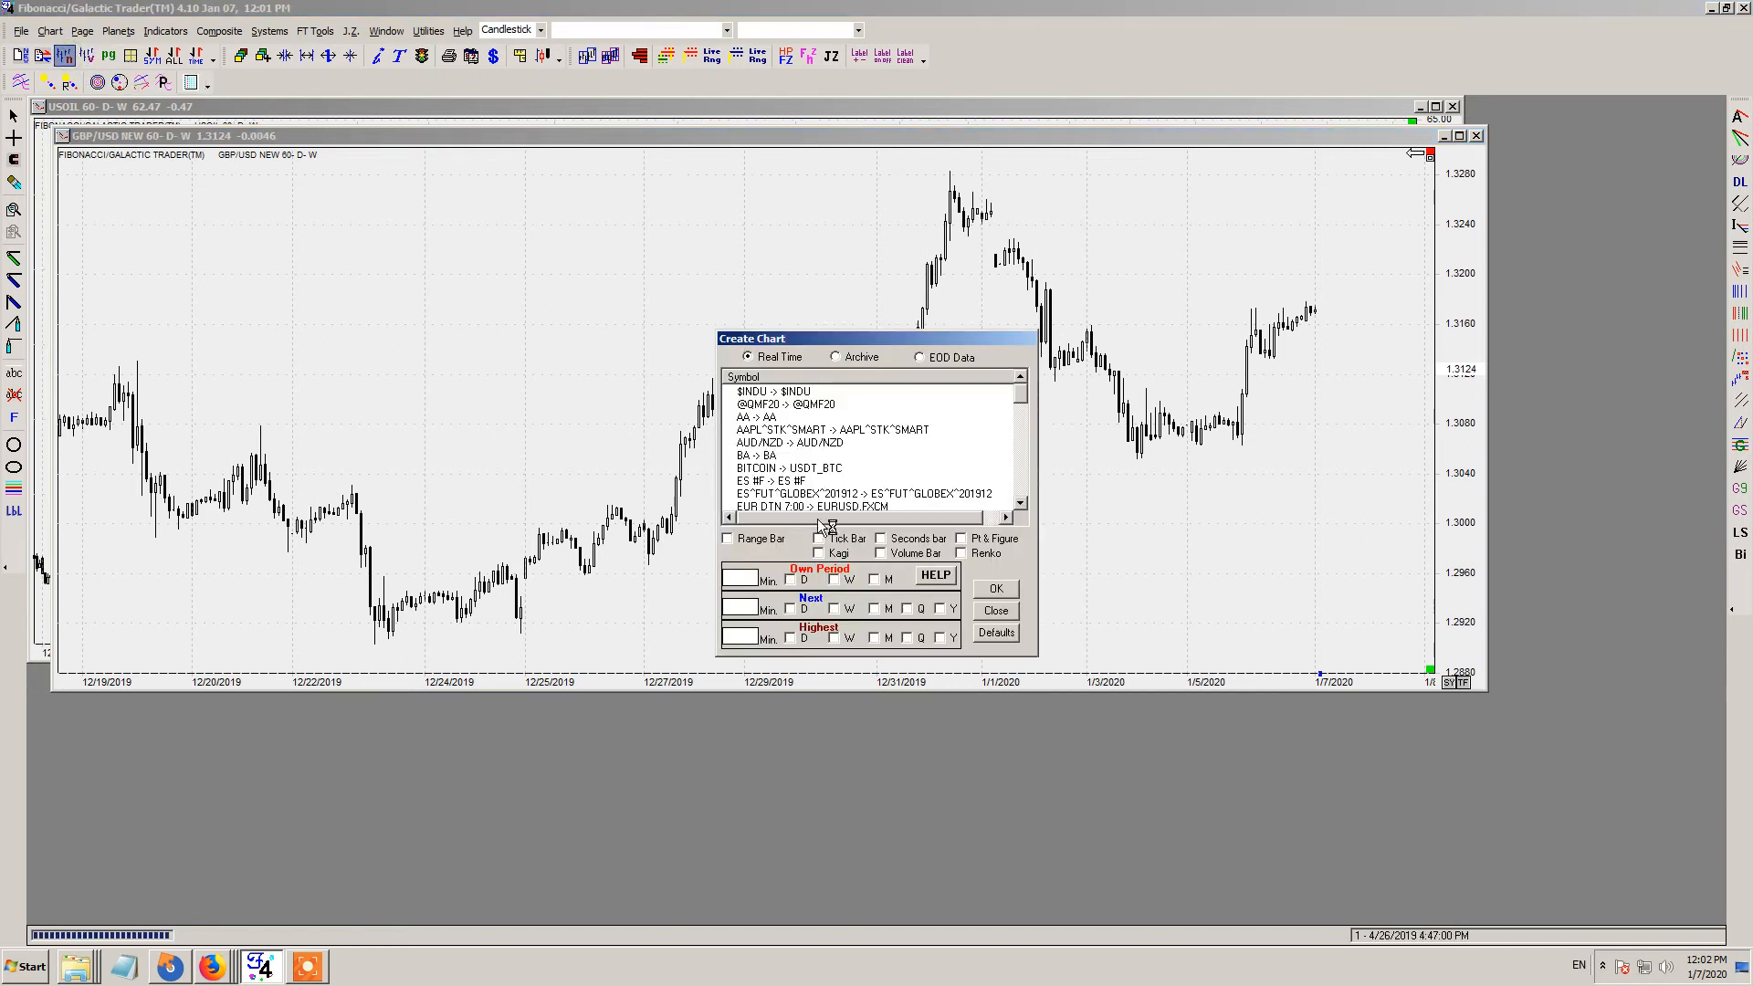
{"action": "left_click", "coordinate": [993, 615]}
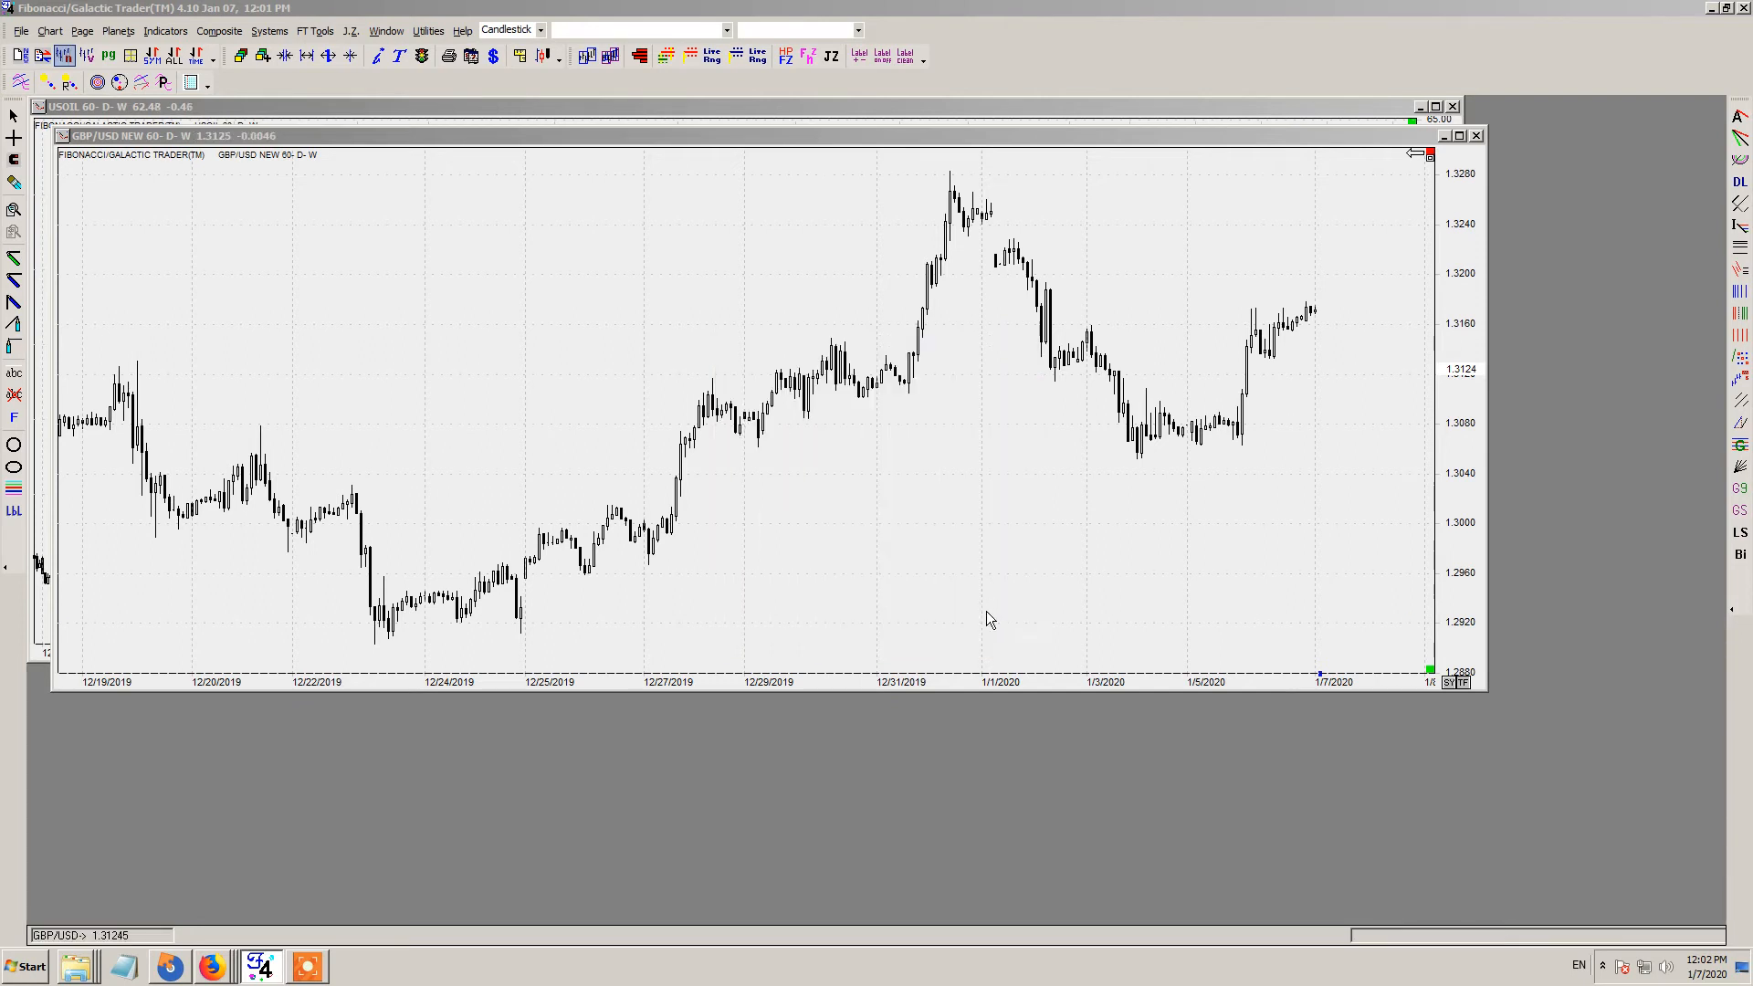
{"action": "left_click", "coordinate": [21, 32]}
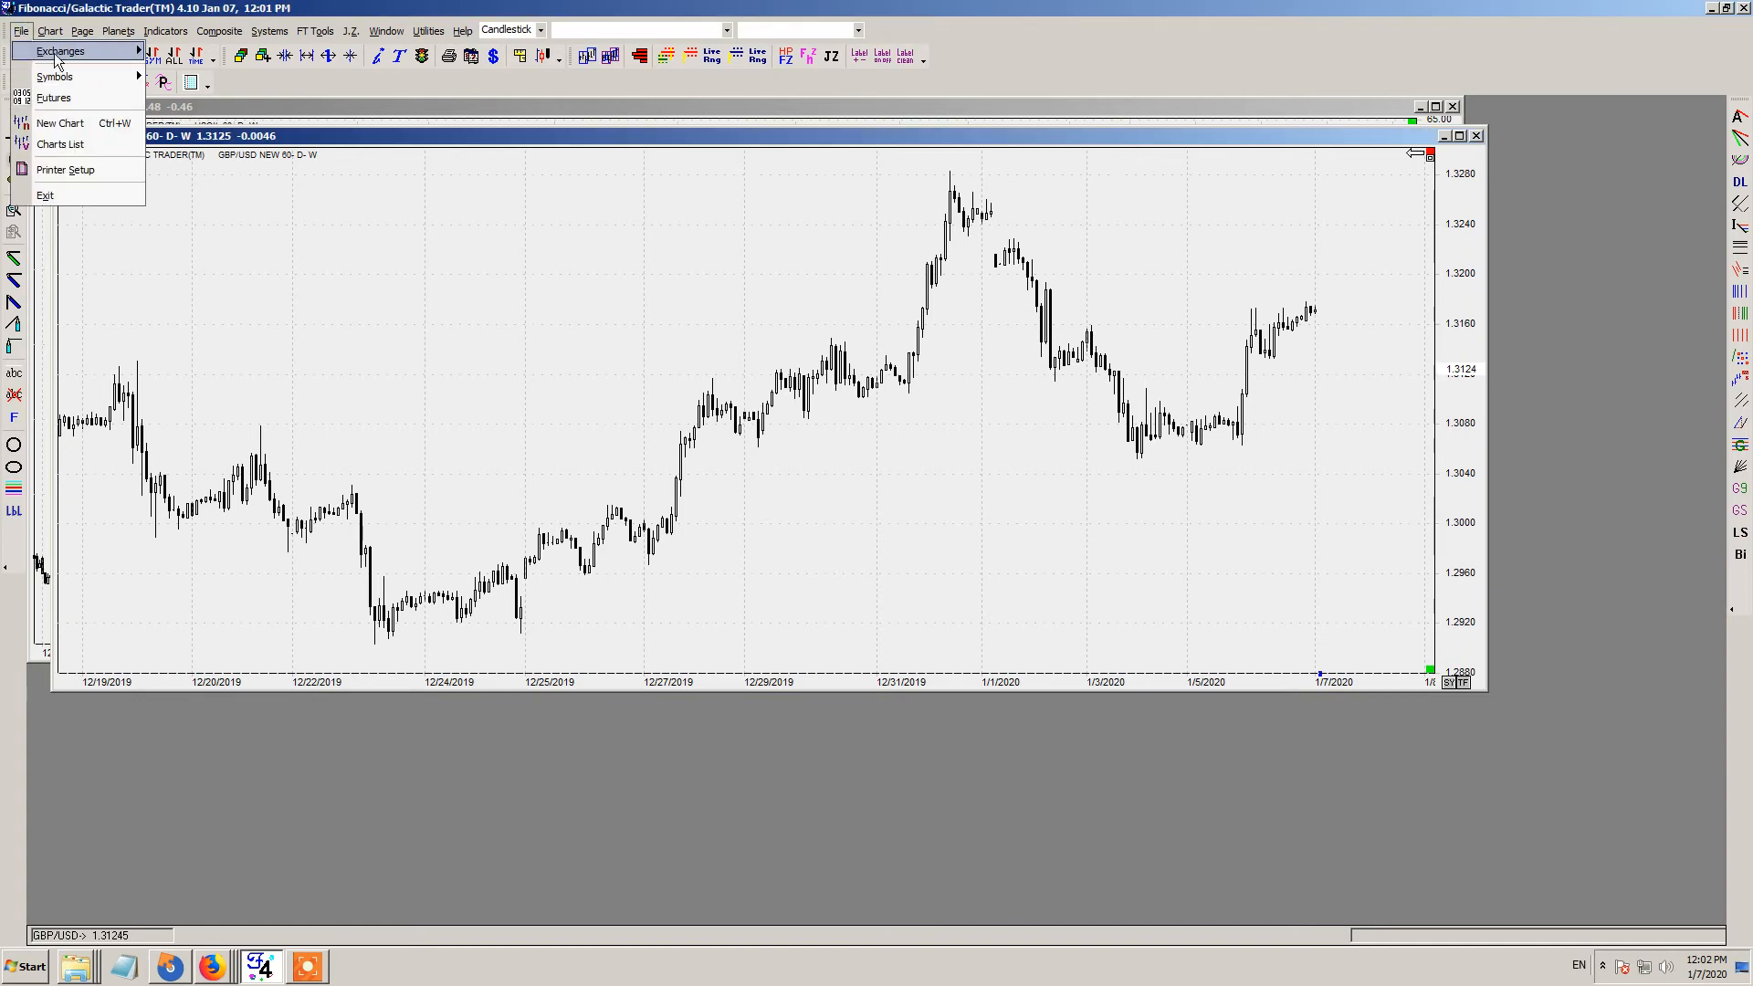
{"action": "left_click", "coordinate": [363, 324]}
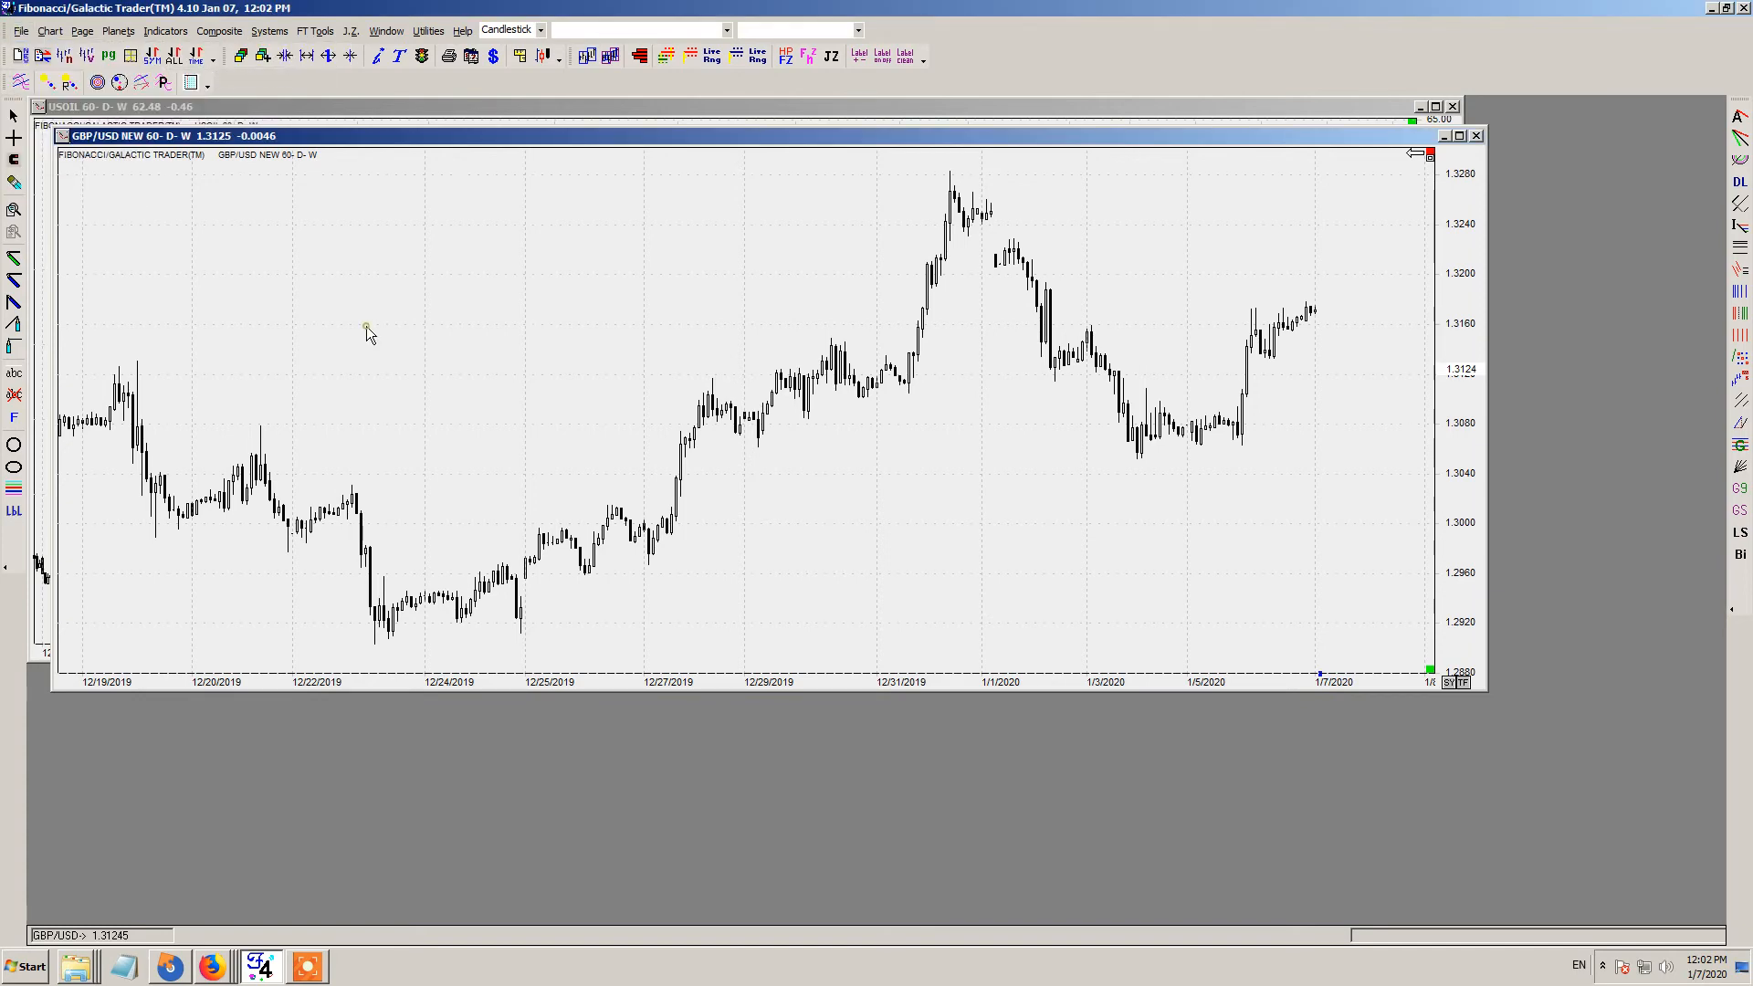
- Start a new real-time symbol and look through the help list of valid FT Data Server symbols
{"action": "left_click", "coordinate": [21, 59]}
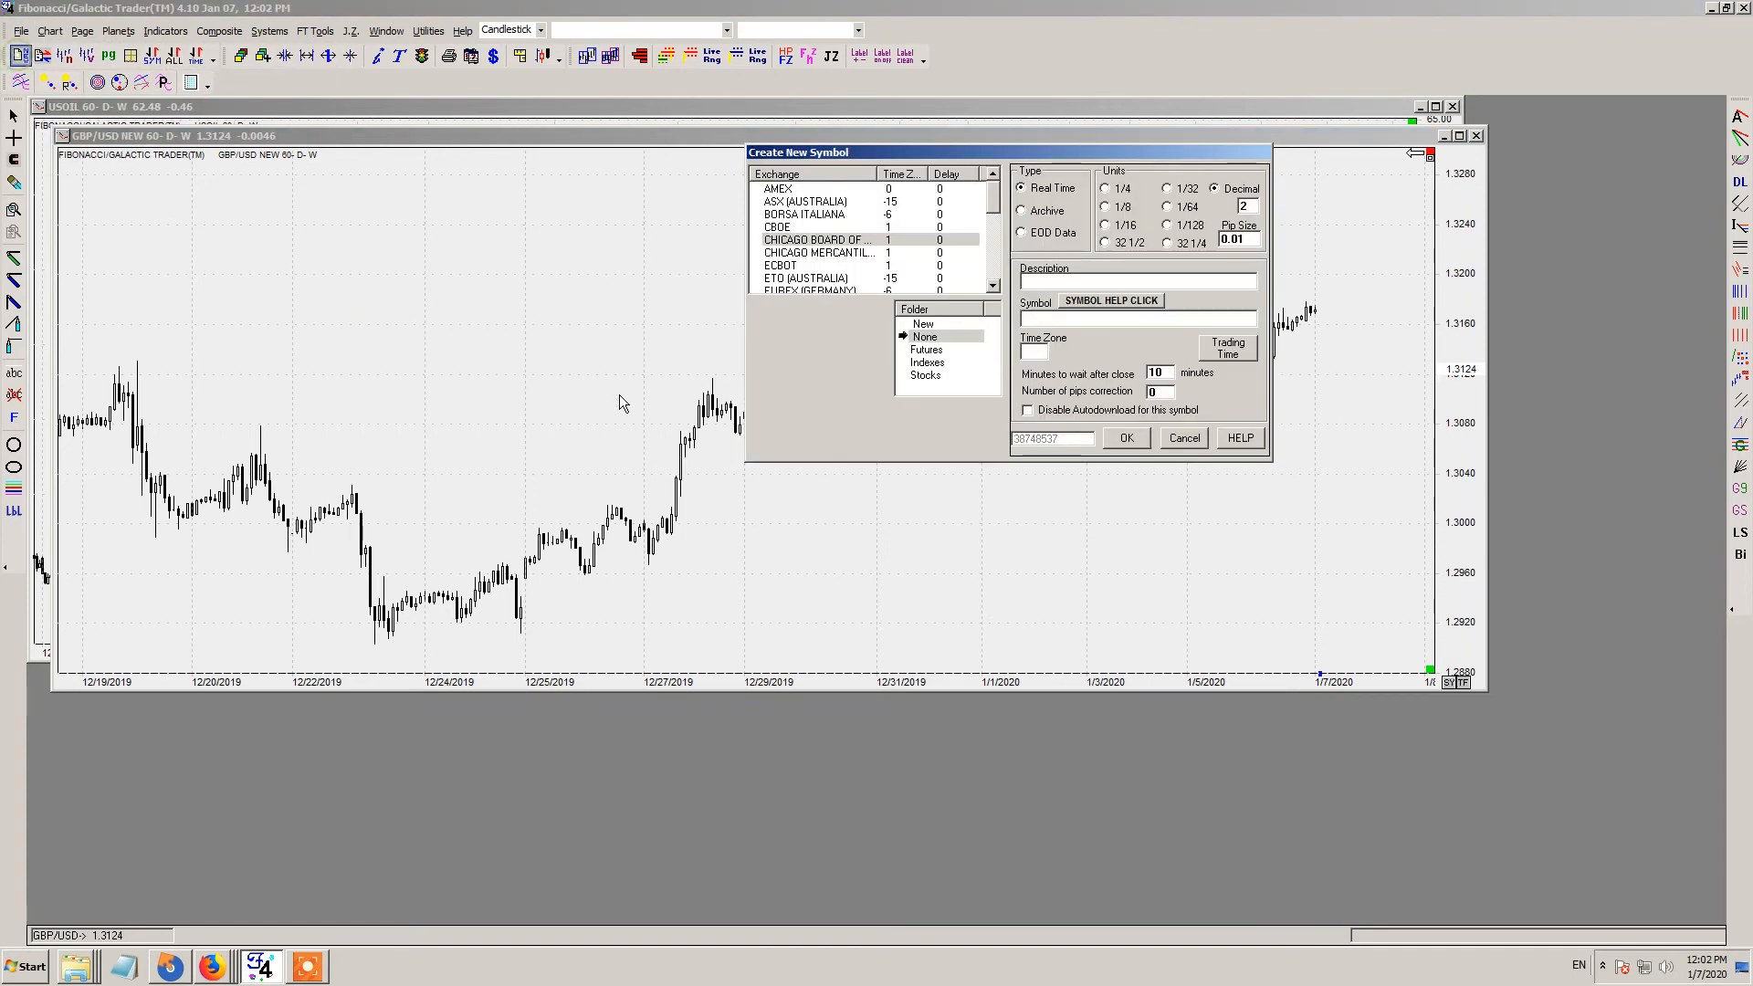
{"action": "left_click", "coordinate": [1110, 302]}
{"action": "left_click_drag", "start_coordinate": [1272, 398], "coordinate": [1269, 480]}
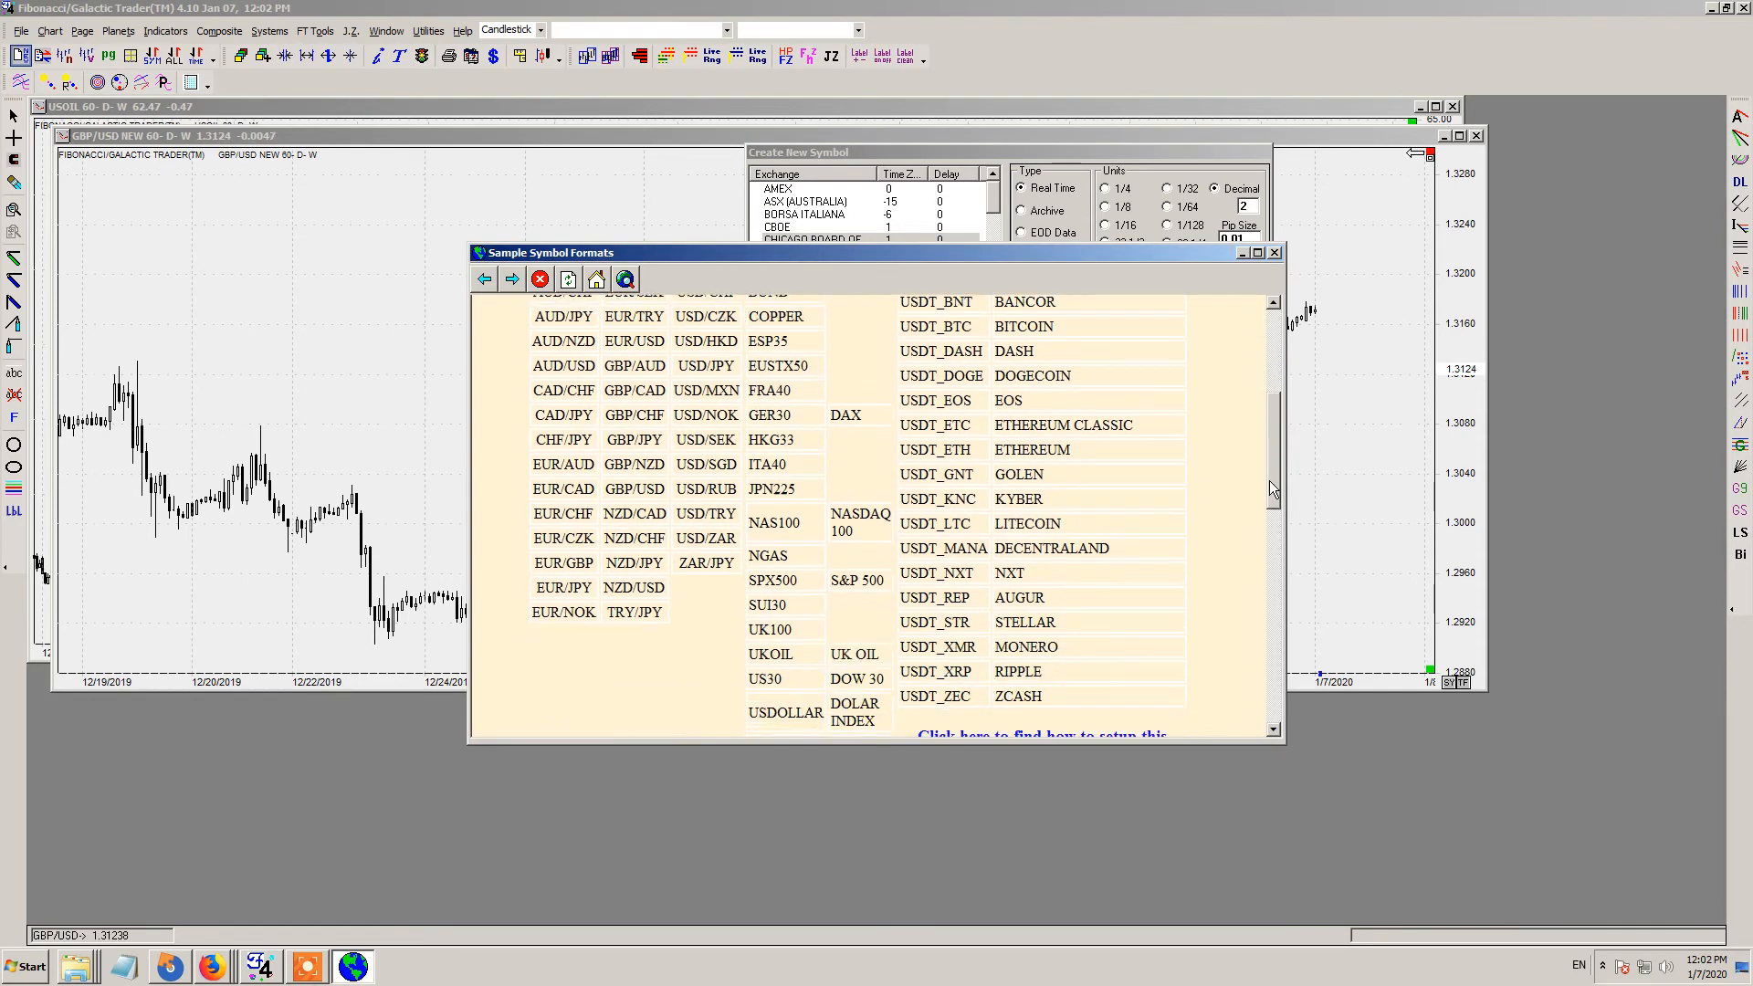
{"action": "left_click_drag", "start_coordinate": [1269, 480], "coordinate": [1273, 460]}
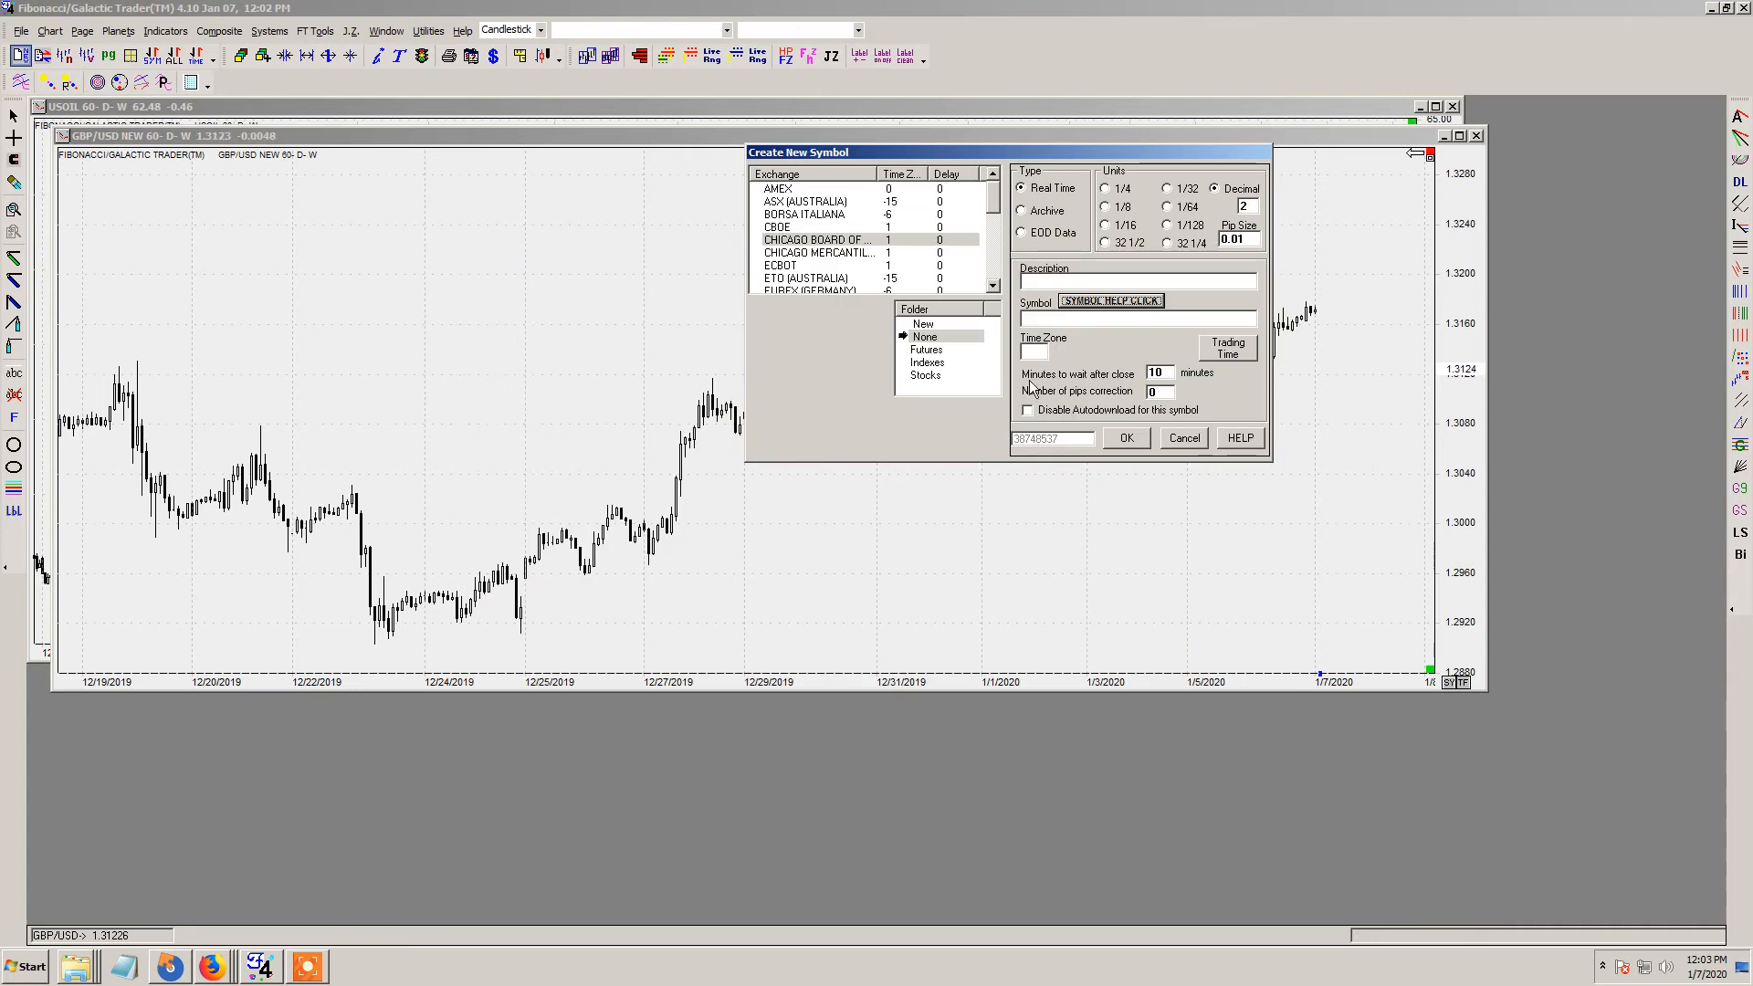
- Copy the Bitcoin symbol USDT_BTC from the sample symbol formats help and close the help
{"action": "left_click", "coordinate": [1092, 303]}
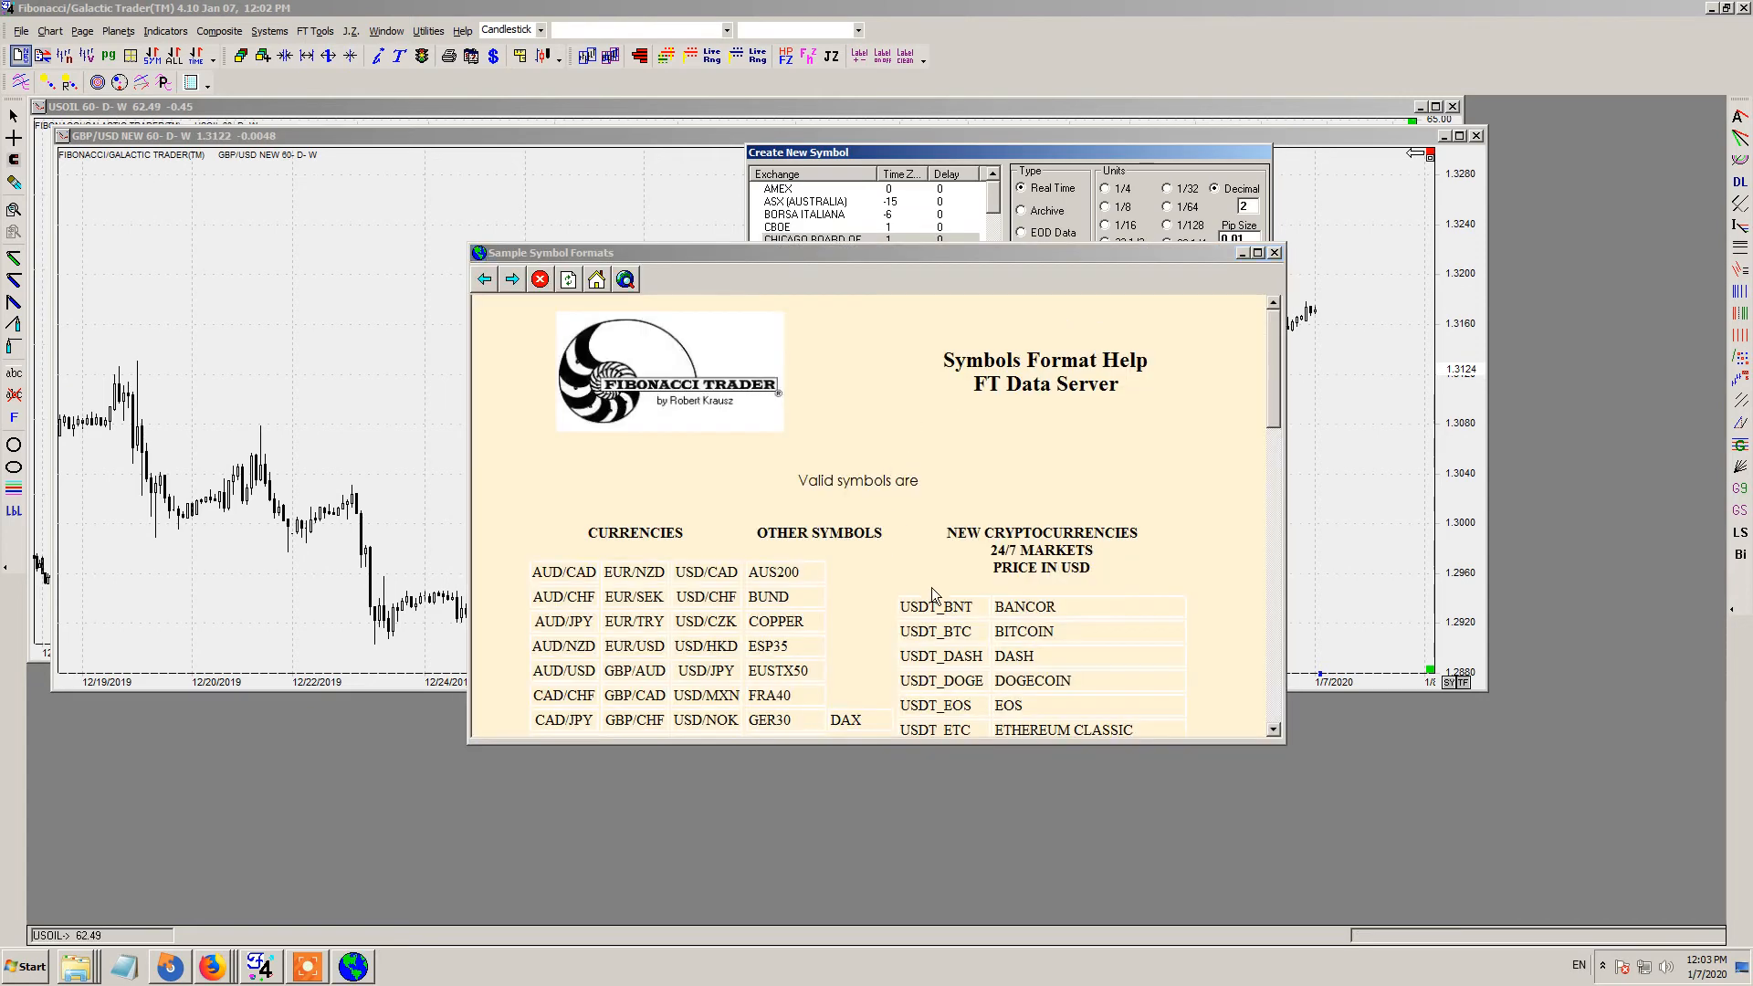
{"action": "left_click", "coordinate": [961, 632]}
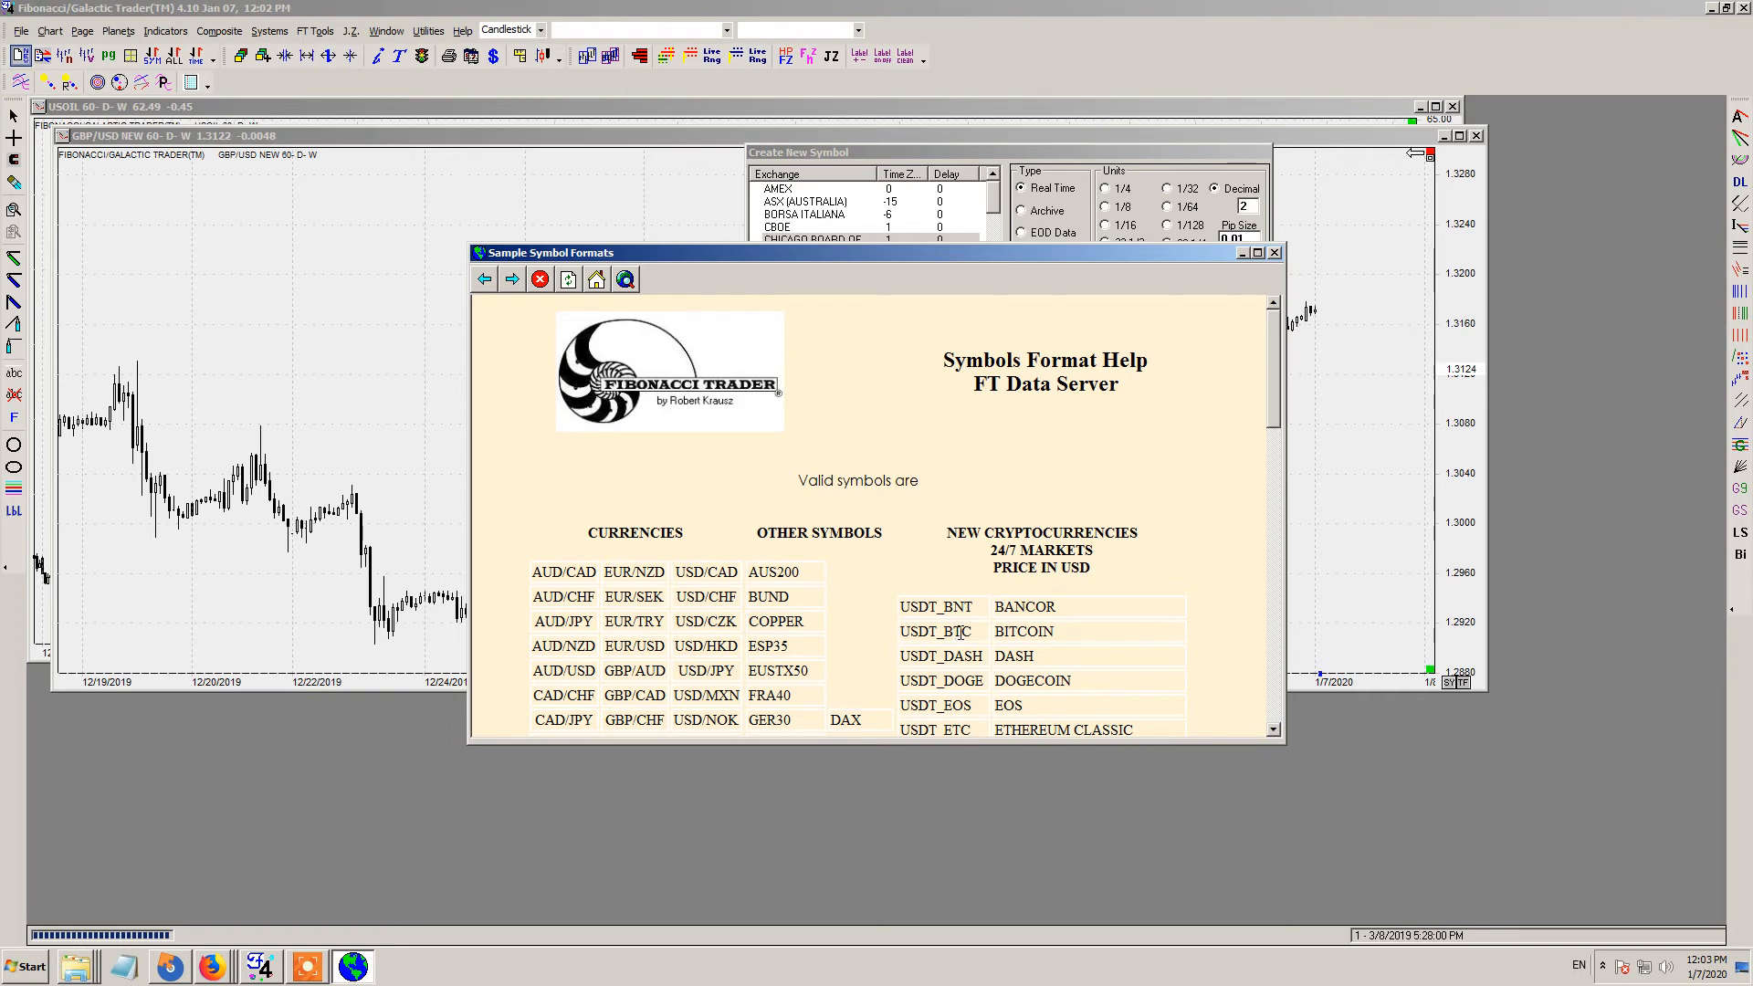
{"action": "triple_click", "coordinate": [960, 633]}
{"action": "left_click", "coordinate": [968, 633]}
{"action": "left_click_drag", "start_coordinate": [975, 634], "coordinate": [903, 635]}
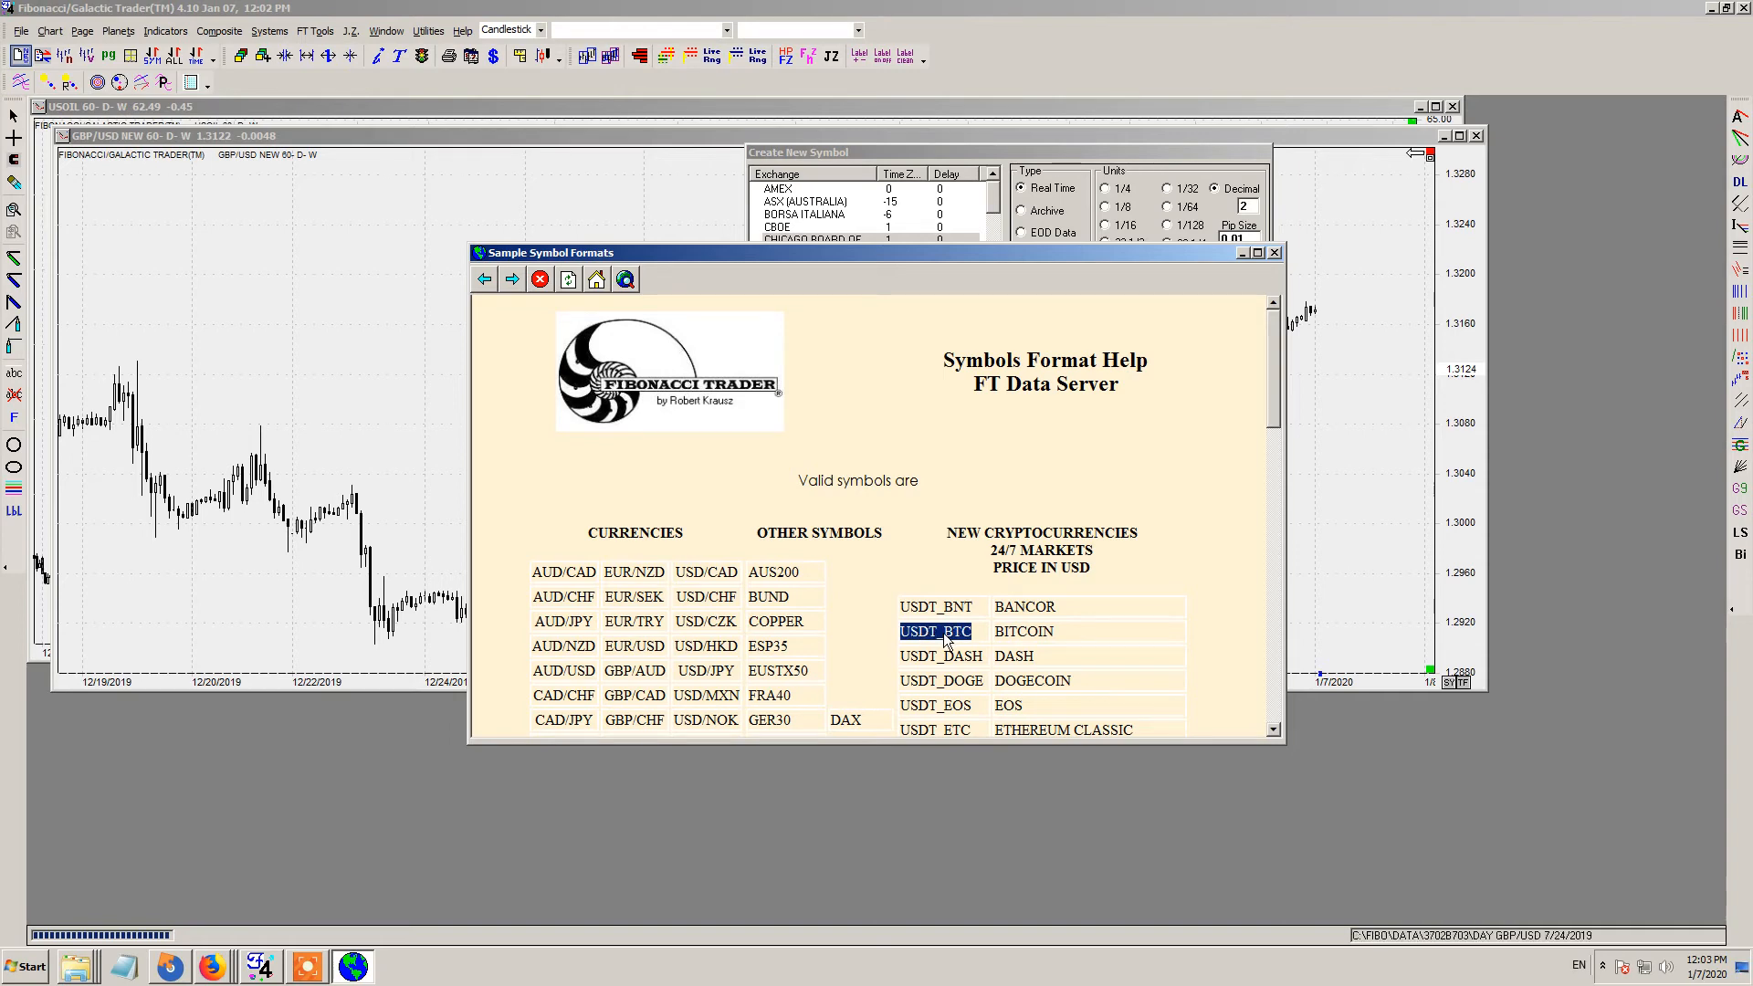
{"action": "right_click", "coordinate": [946, 637]}
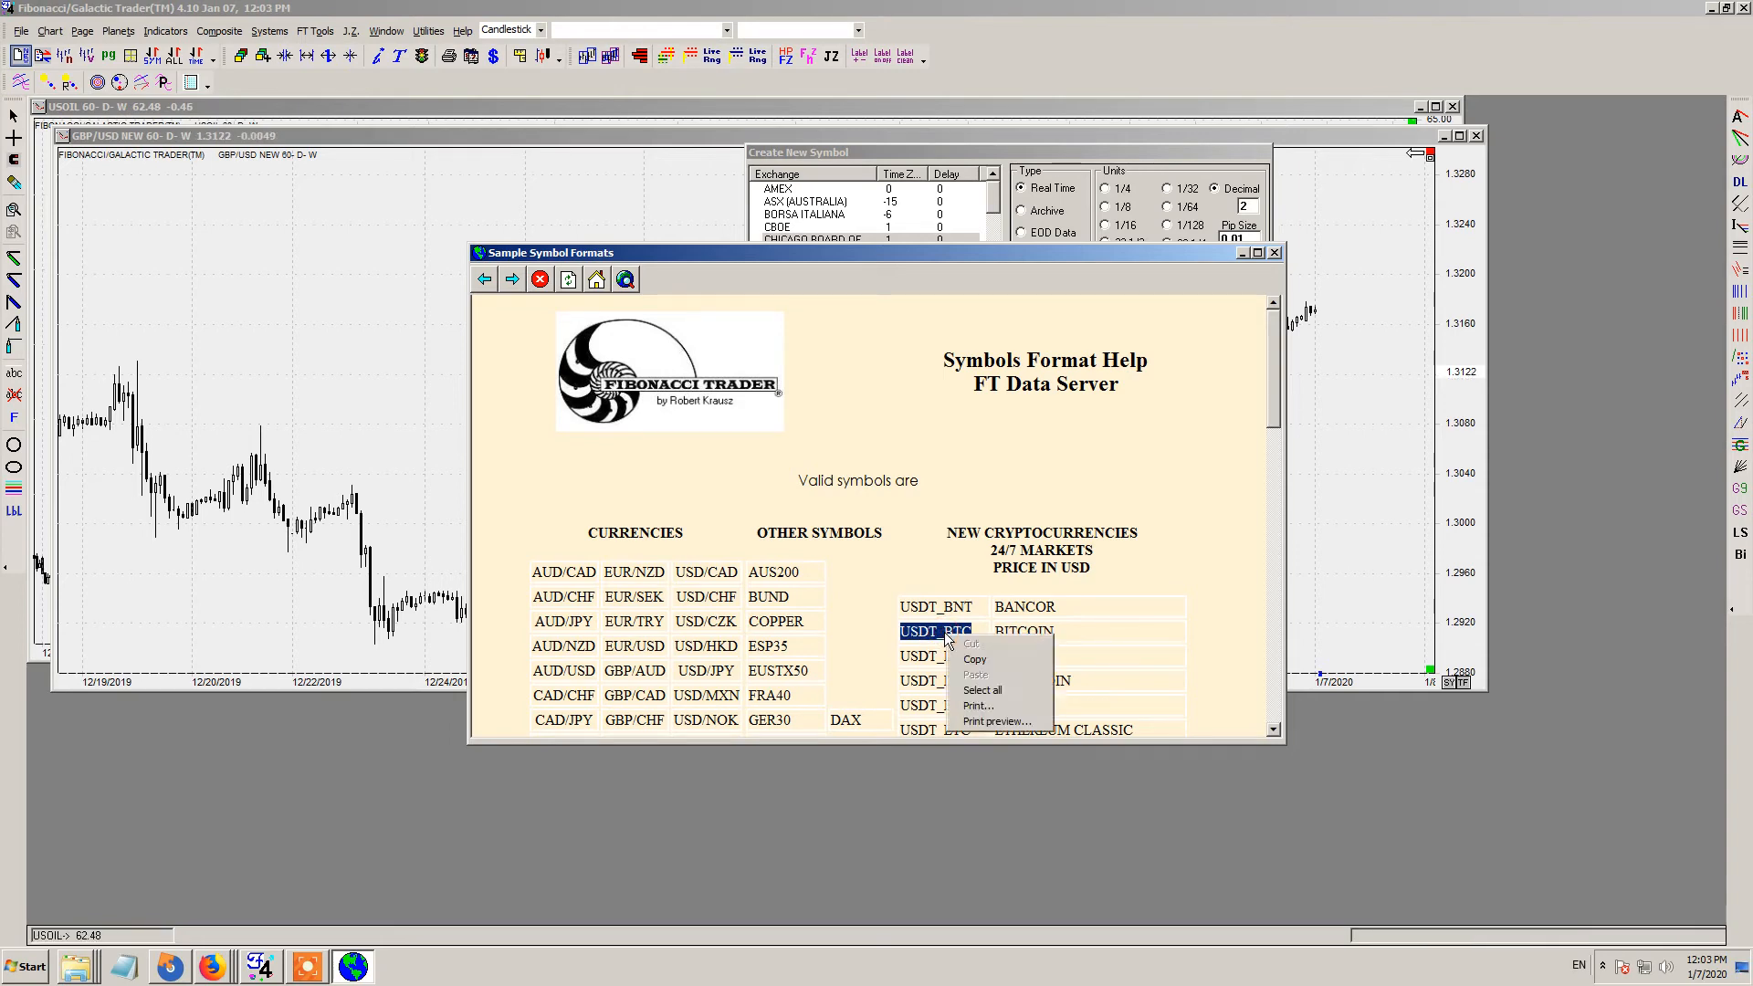
{"action": "left_click", "coordinate": [968, 661]}
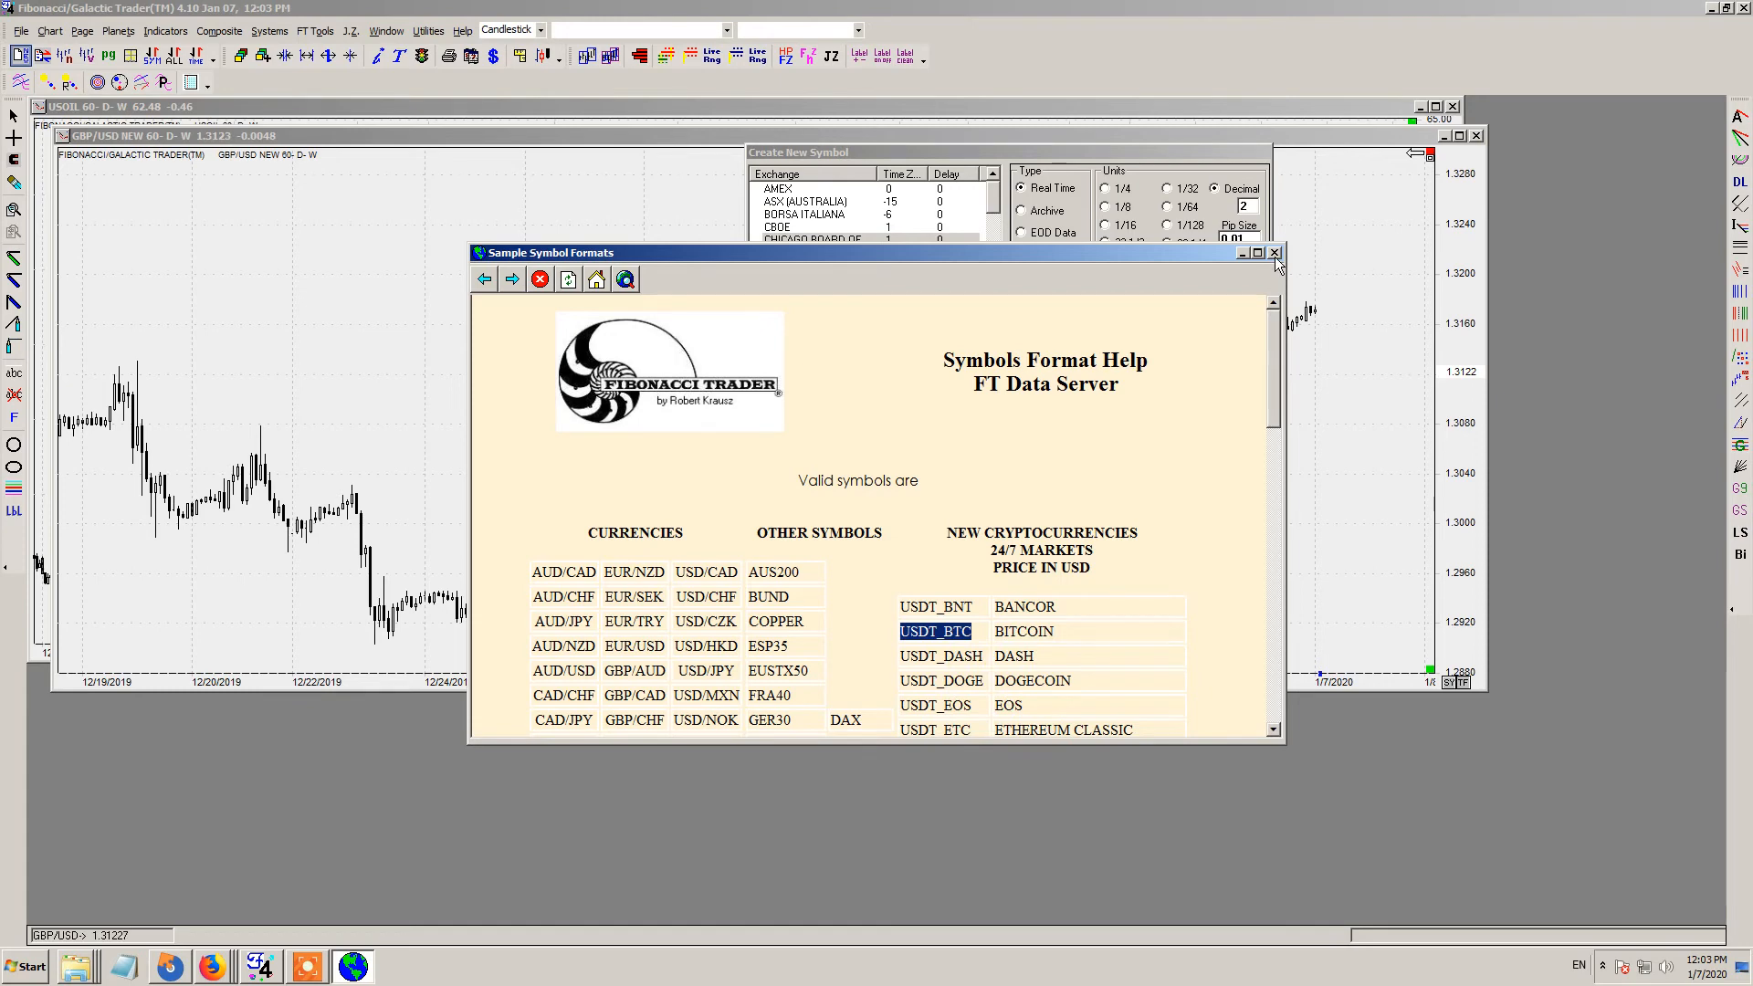
{"action": "left_click", "coordinate": [1274, 254]}
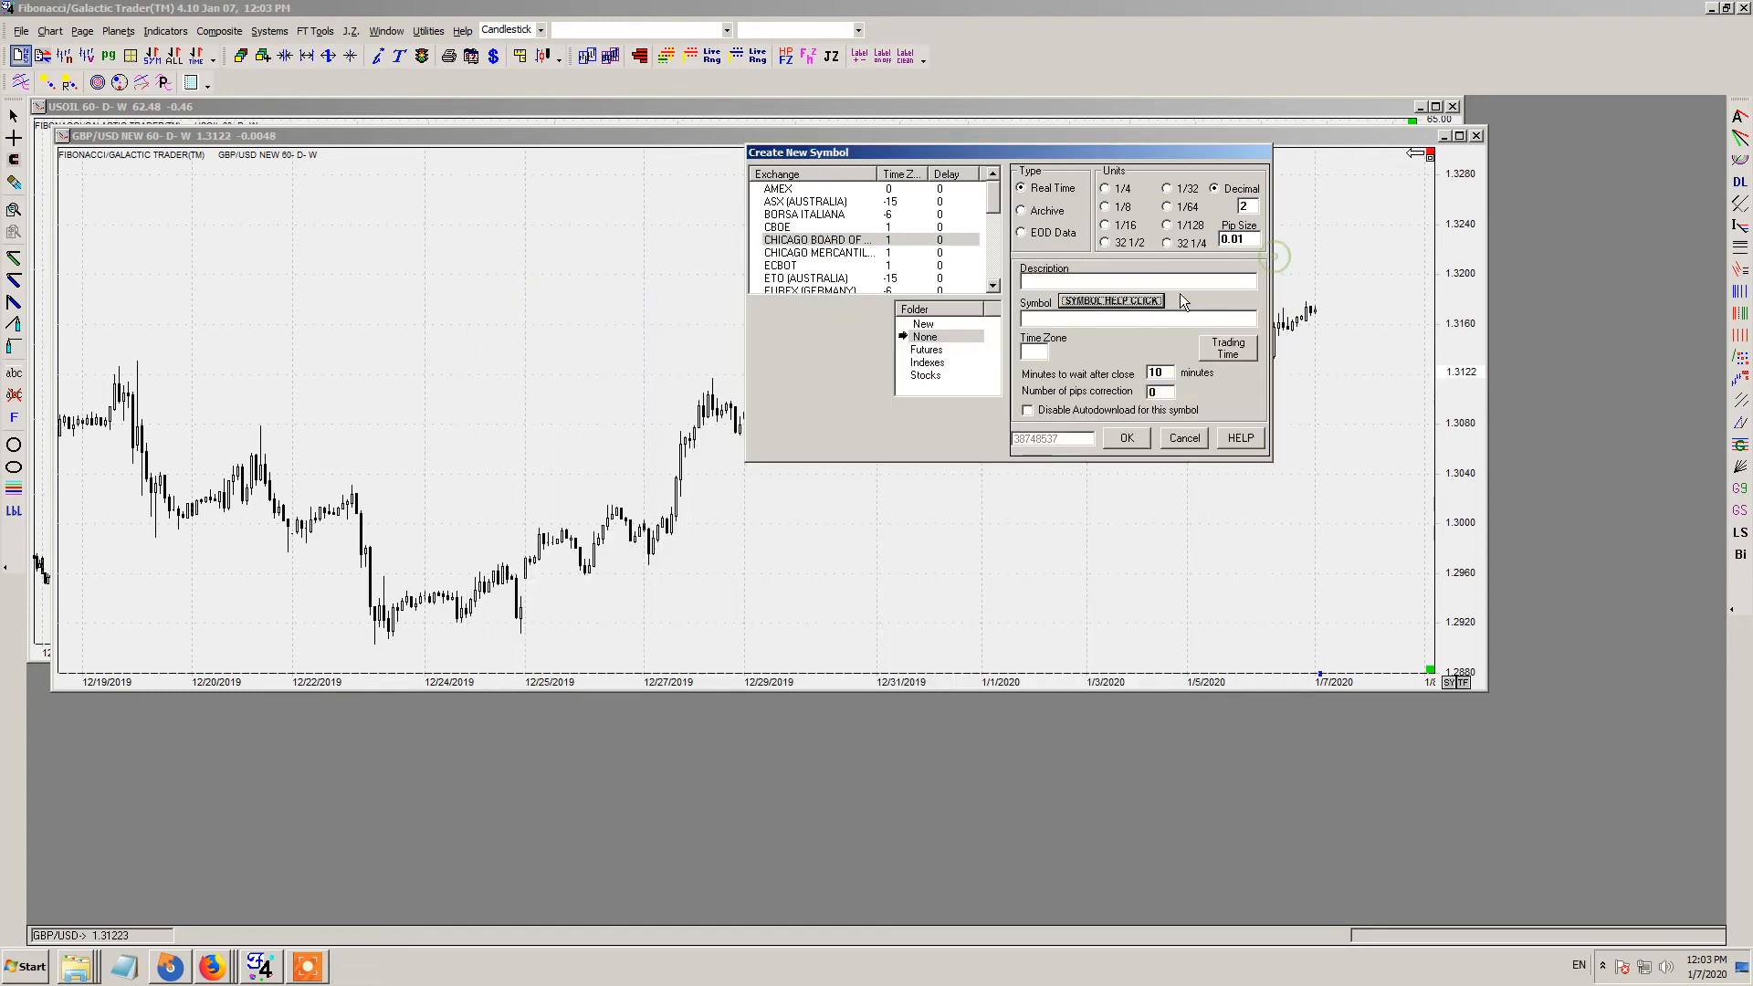
- Fill in the new symbol with the copied symbol USDT_BTC and the description BITCOIN NEW
{"action": "right_click", "coordinate": [1085, 321]}
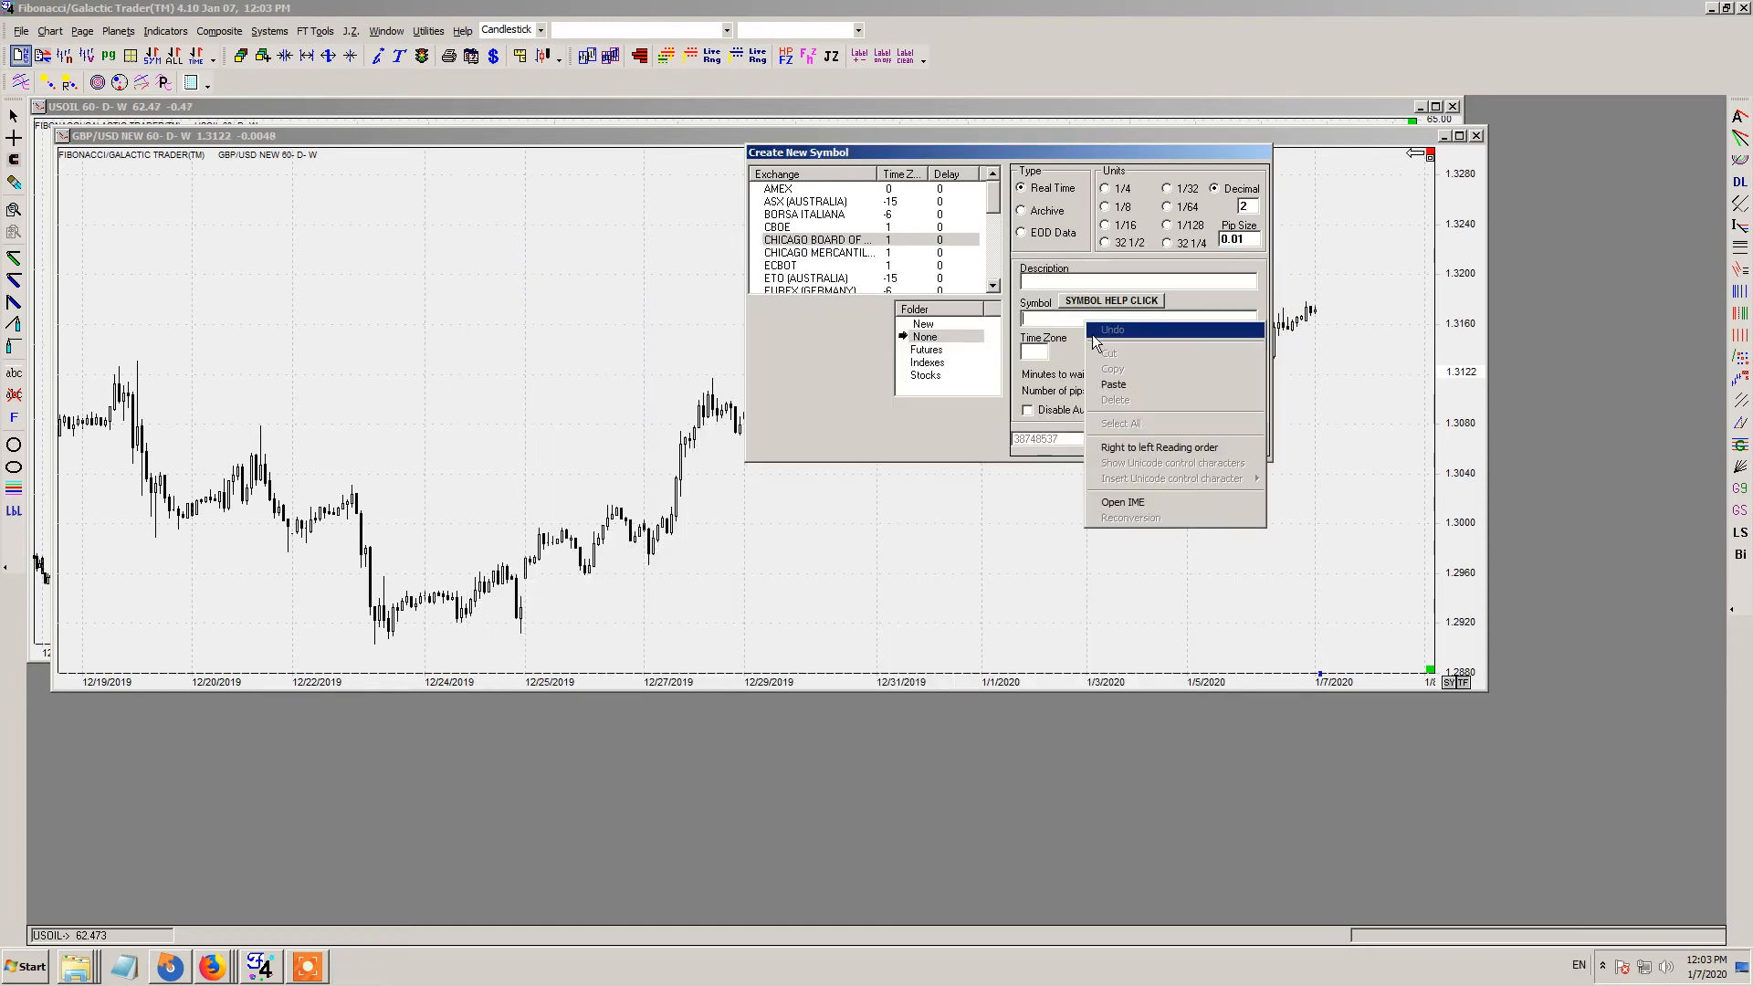
{"action": "left_click", "coordinate": [1111, 386]}
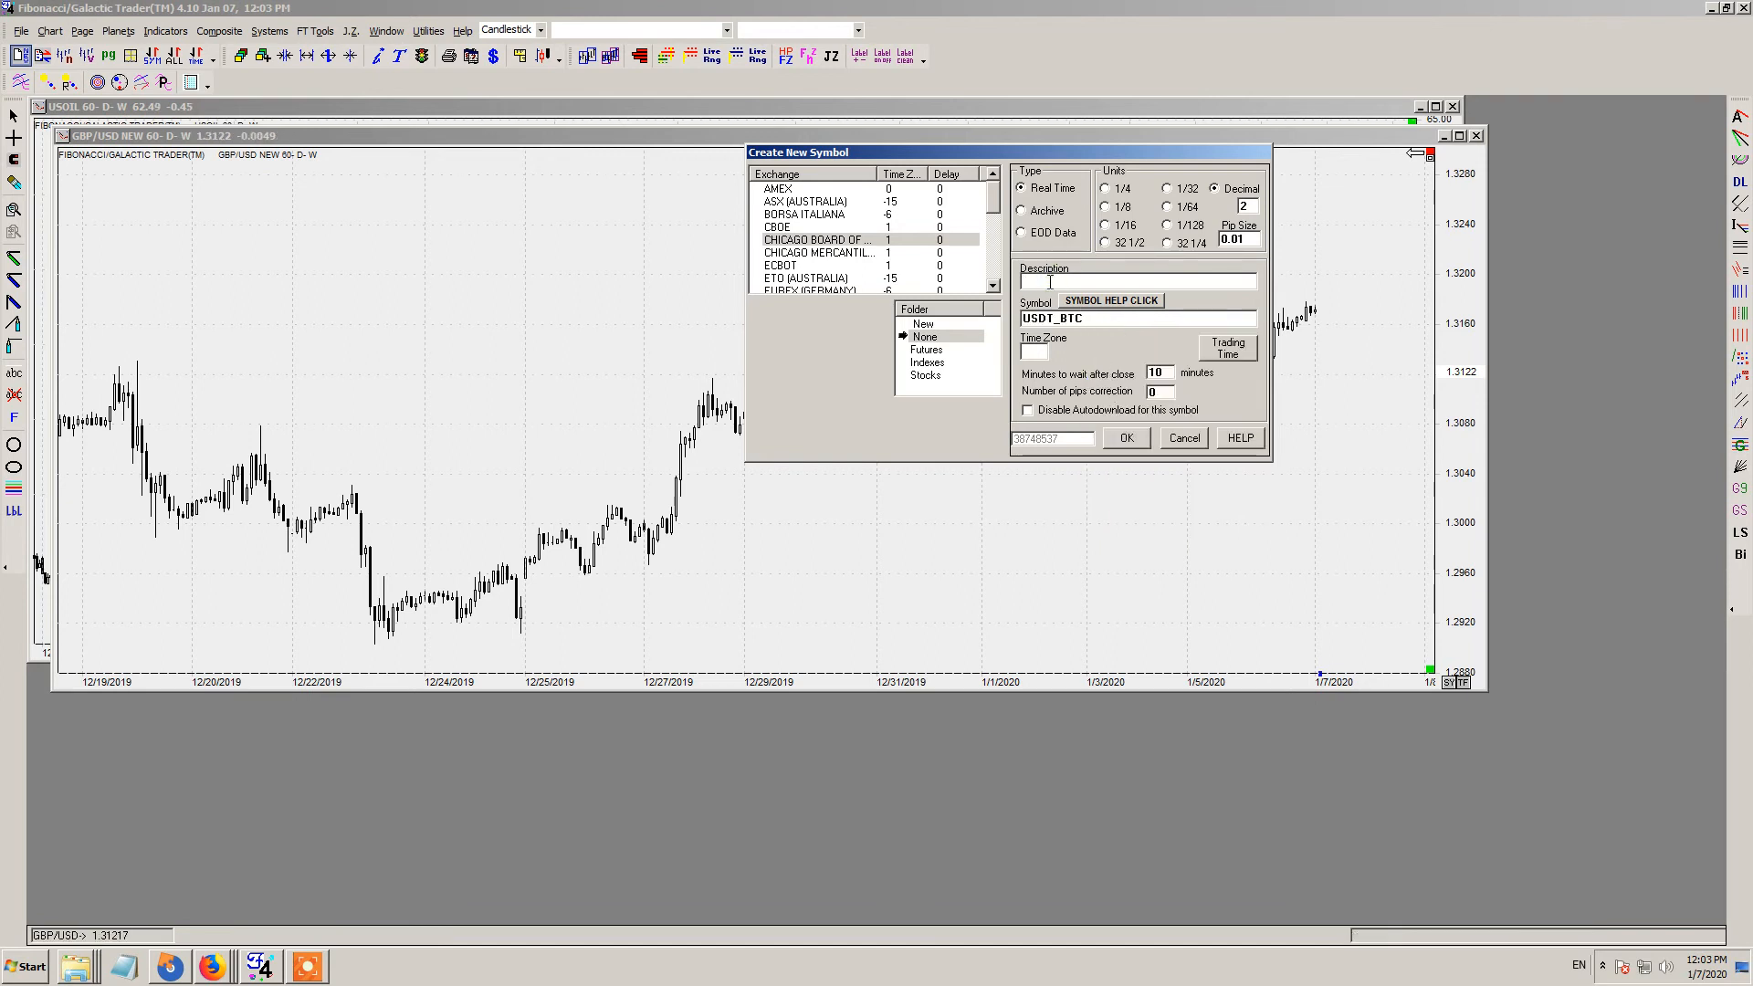
{"action": "type", "text": "BITCOIN"}
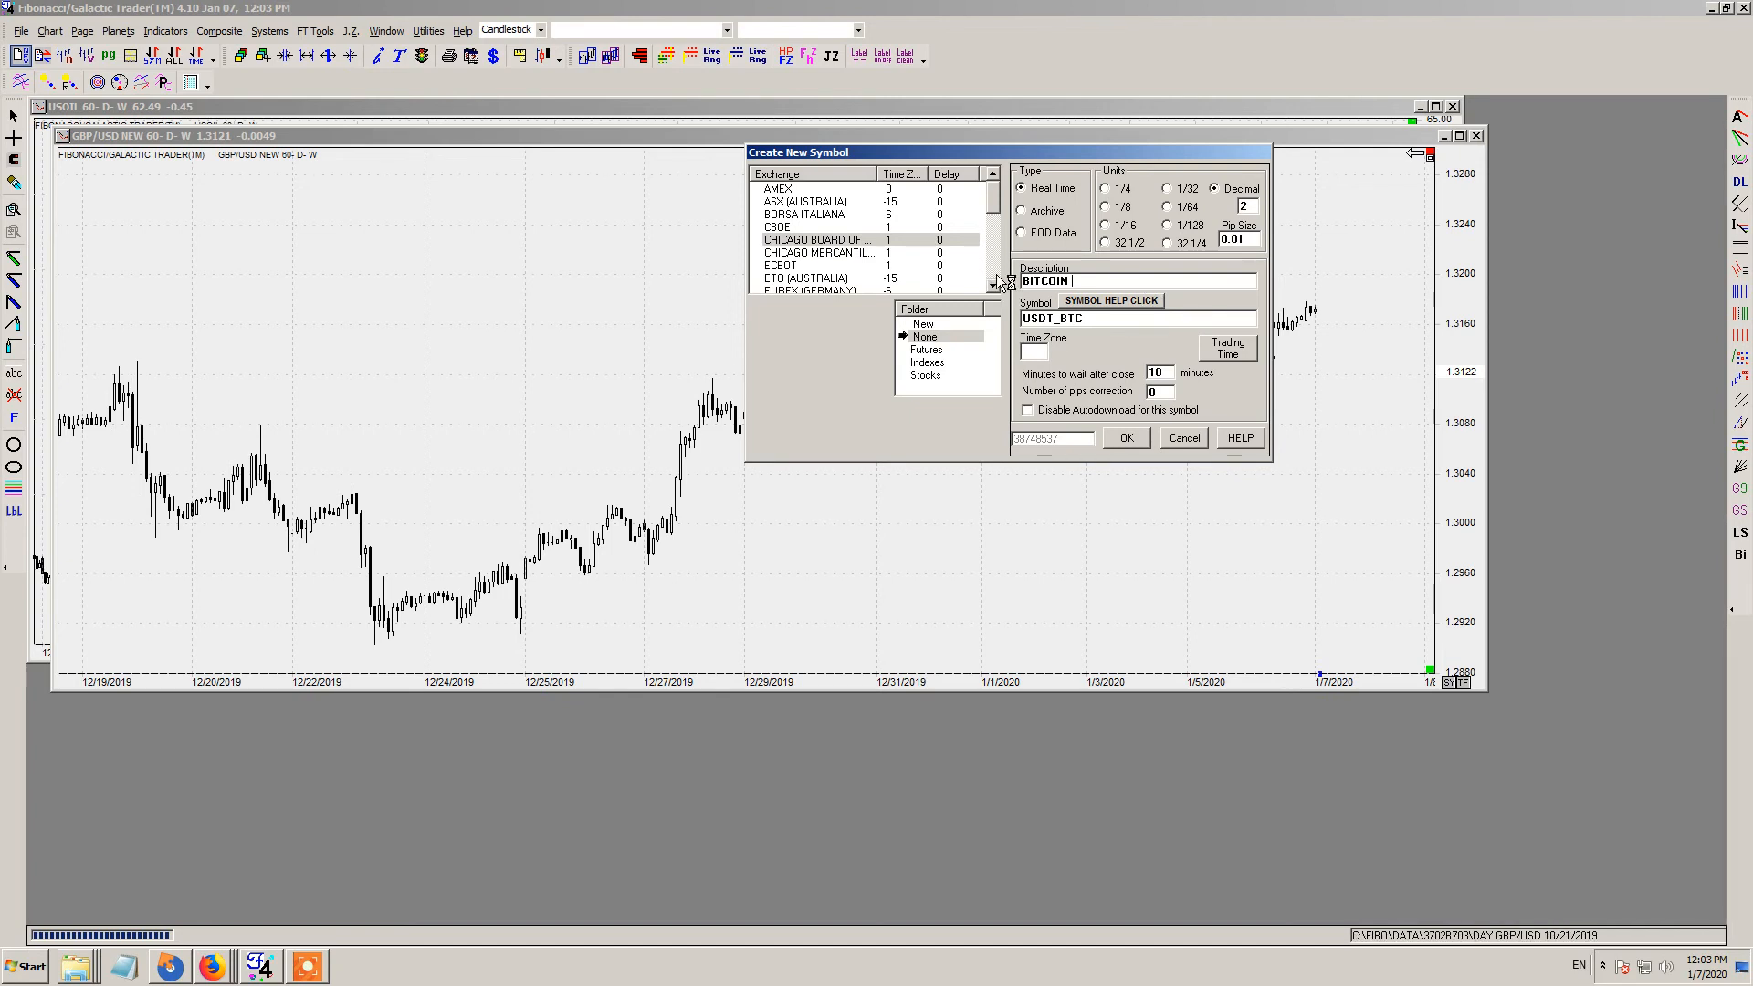
{"action": "type", "text": "NEW"}
- Assign the FOREX exchange to the Bitcoin symbol and accept its default exchange times
{"action": "left_click", "coordinate": [994, 274]}
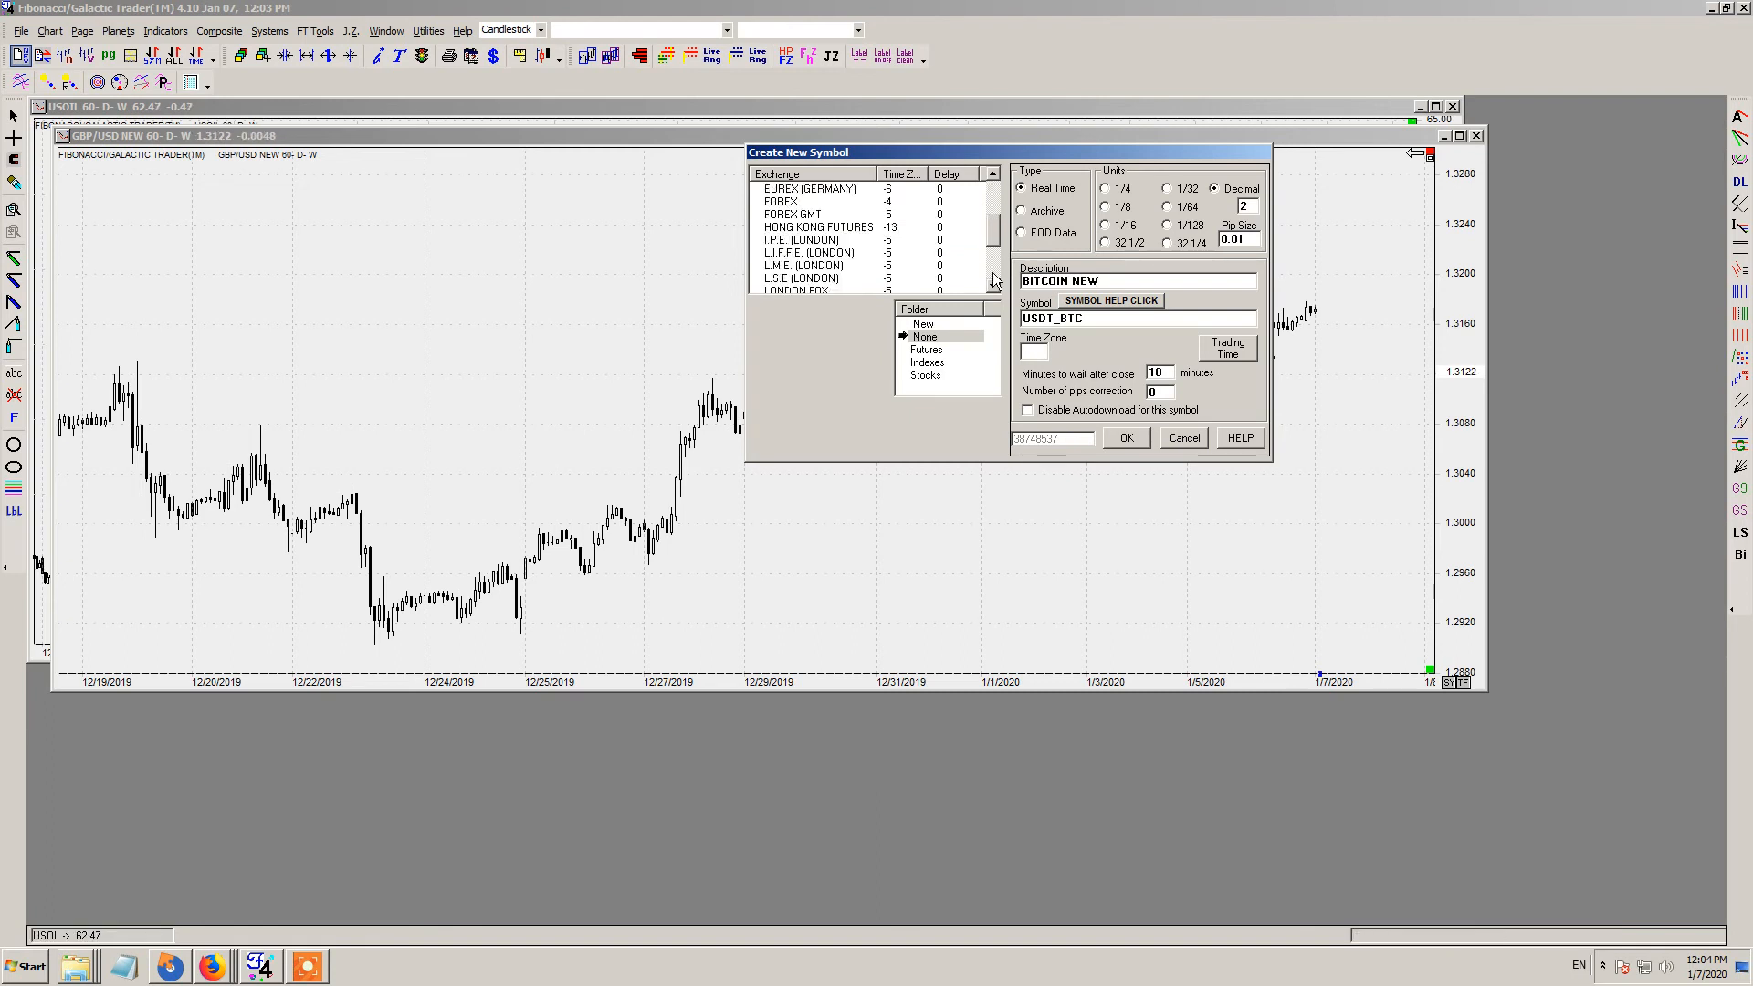
{"action": "left_click", "coordinate": [793, 206]}
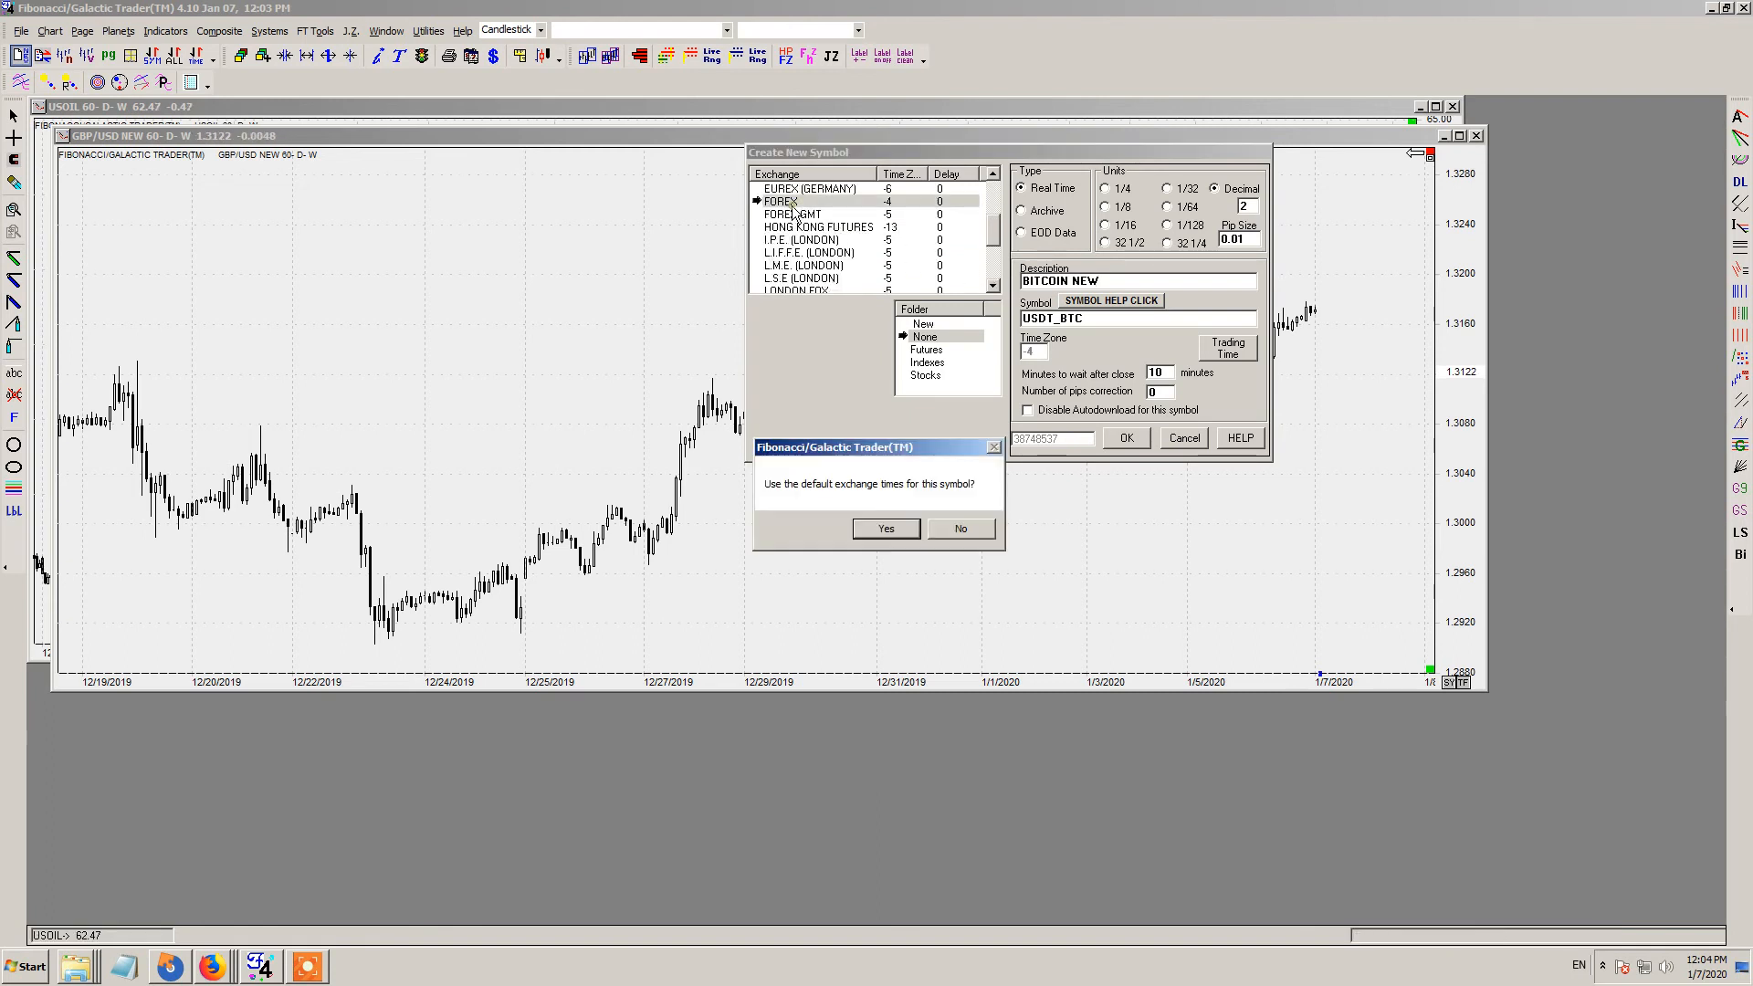
{"action": "left_click", "coordinate": [886, 530]}
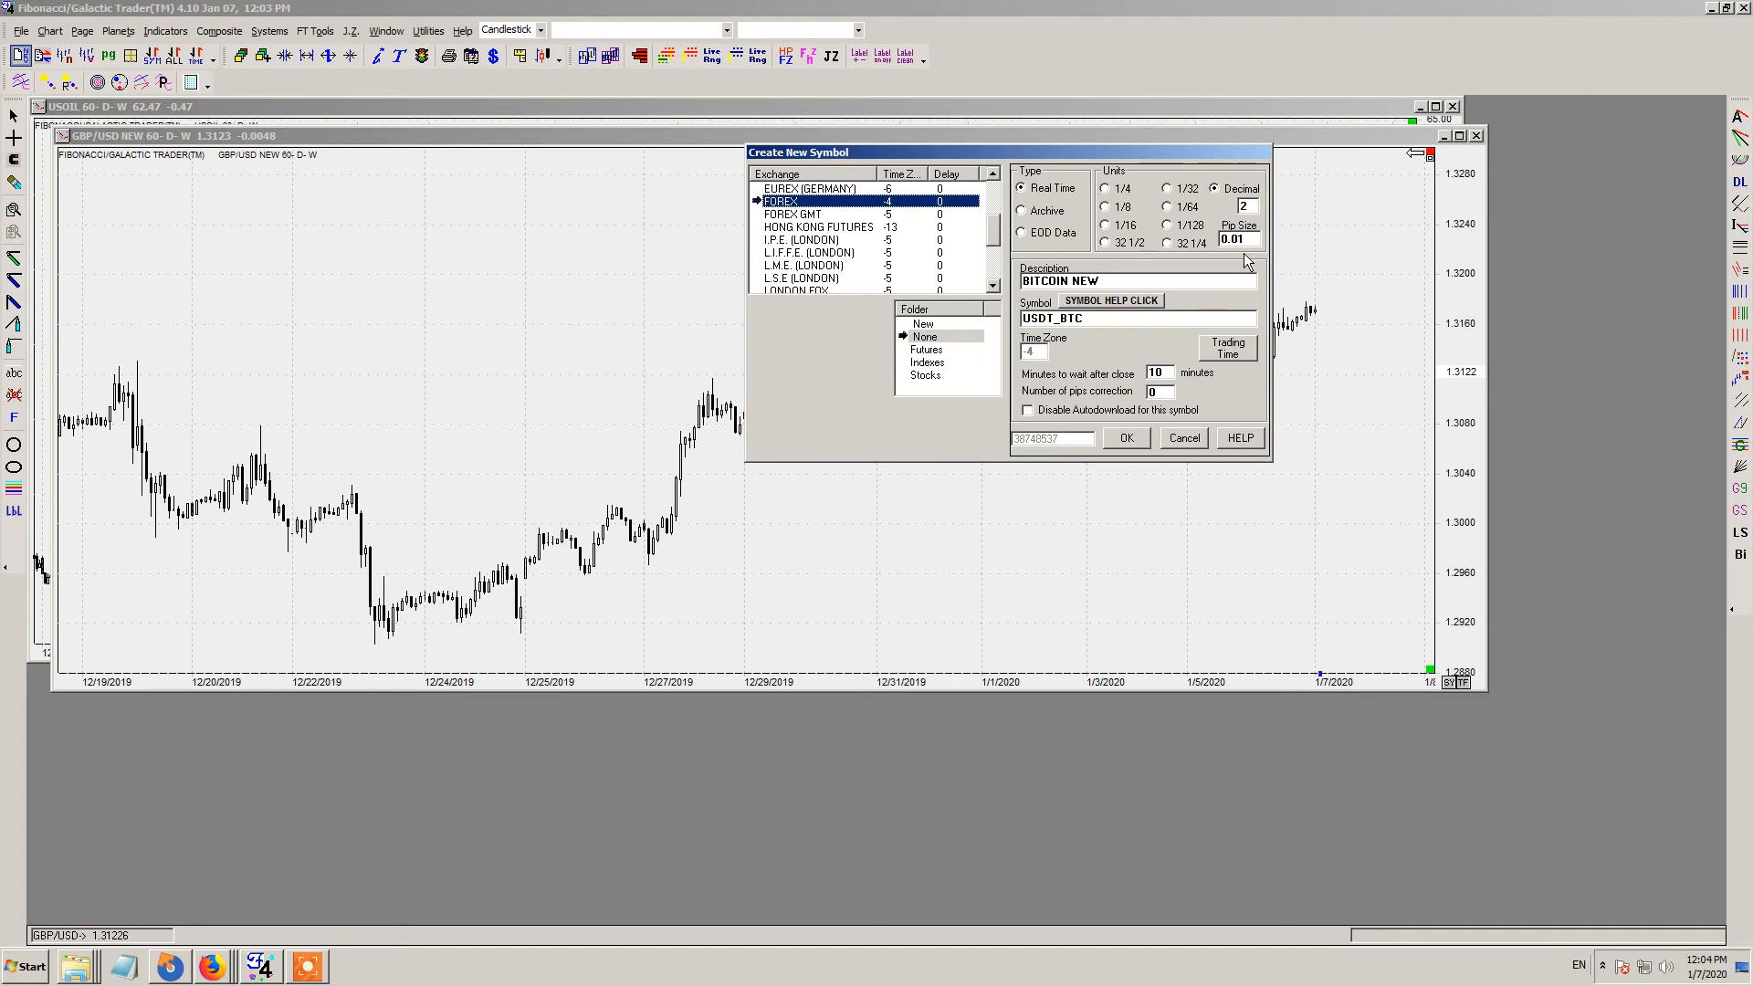
{"action": "double_click", "coordinate": [1246, 206]}
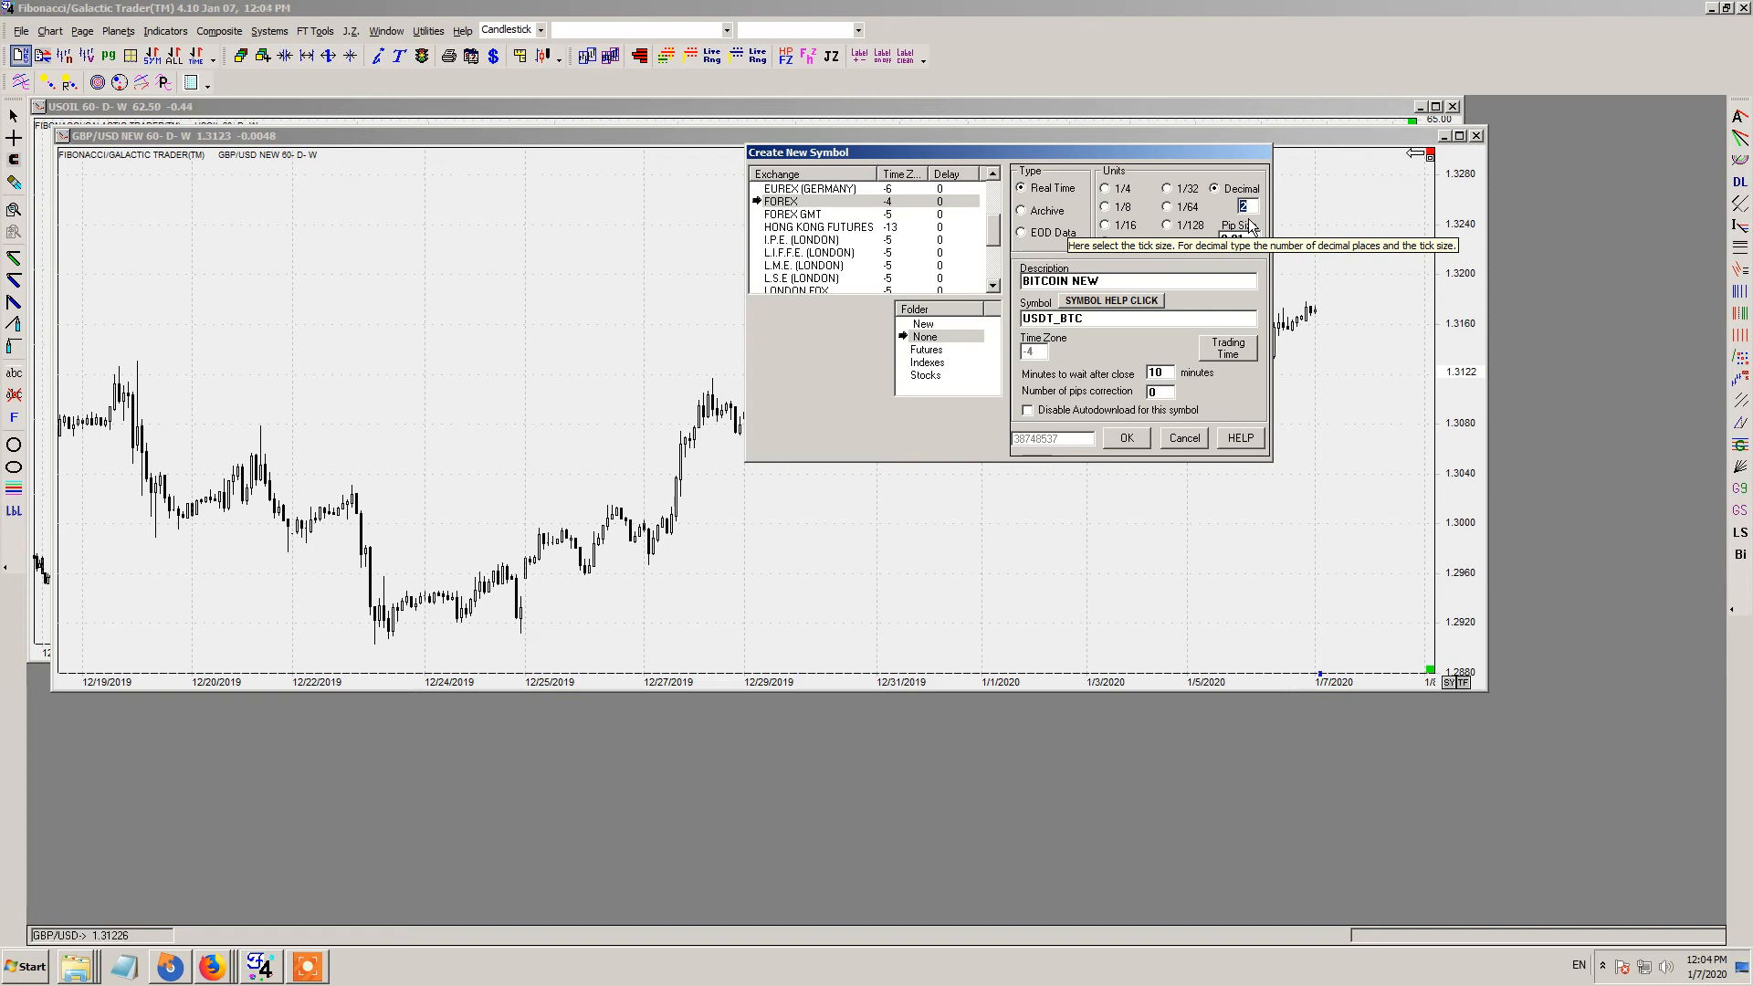
- Enable Saturday in the symbol's trading times with open 00:00 and close 23:59, and save the new symbol
{"action": "left_click", "coordinate": [1224, 348]}
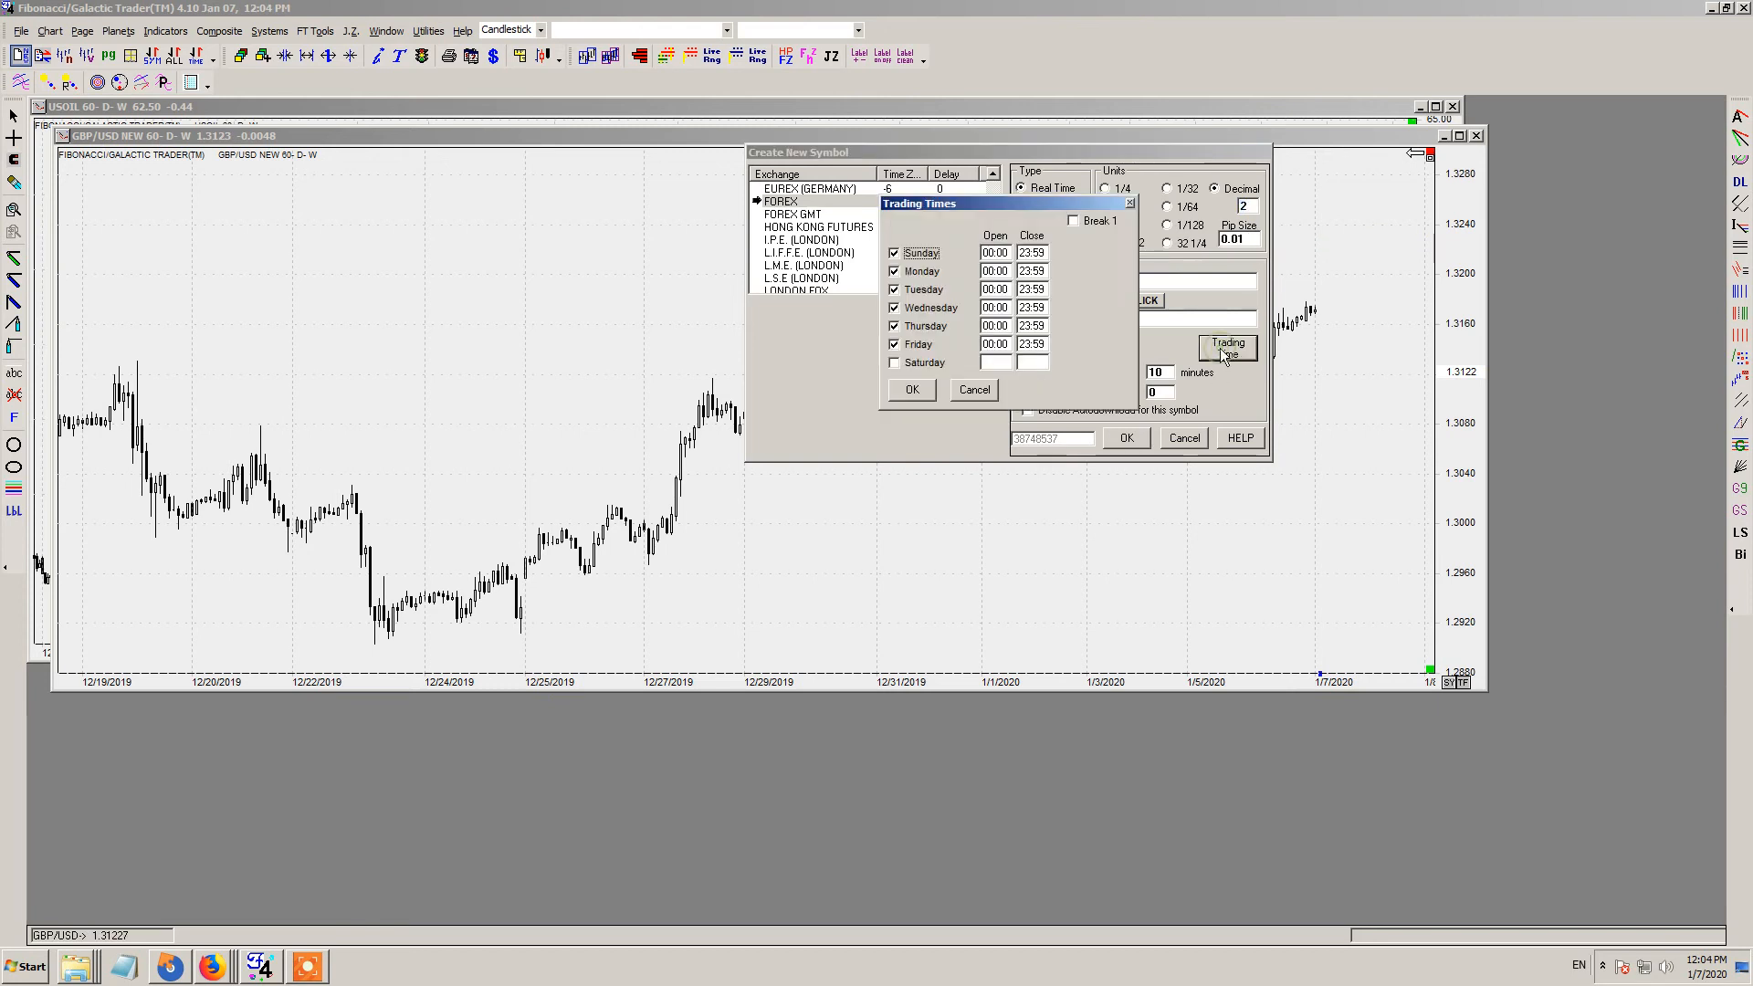
{"action": "left_click", "coordinate": [925, 365]}
{"action": "left_click", "coordinate": [998, 344]}
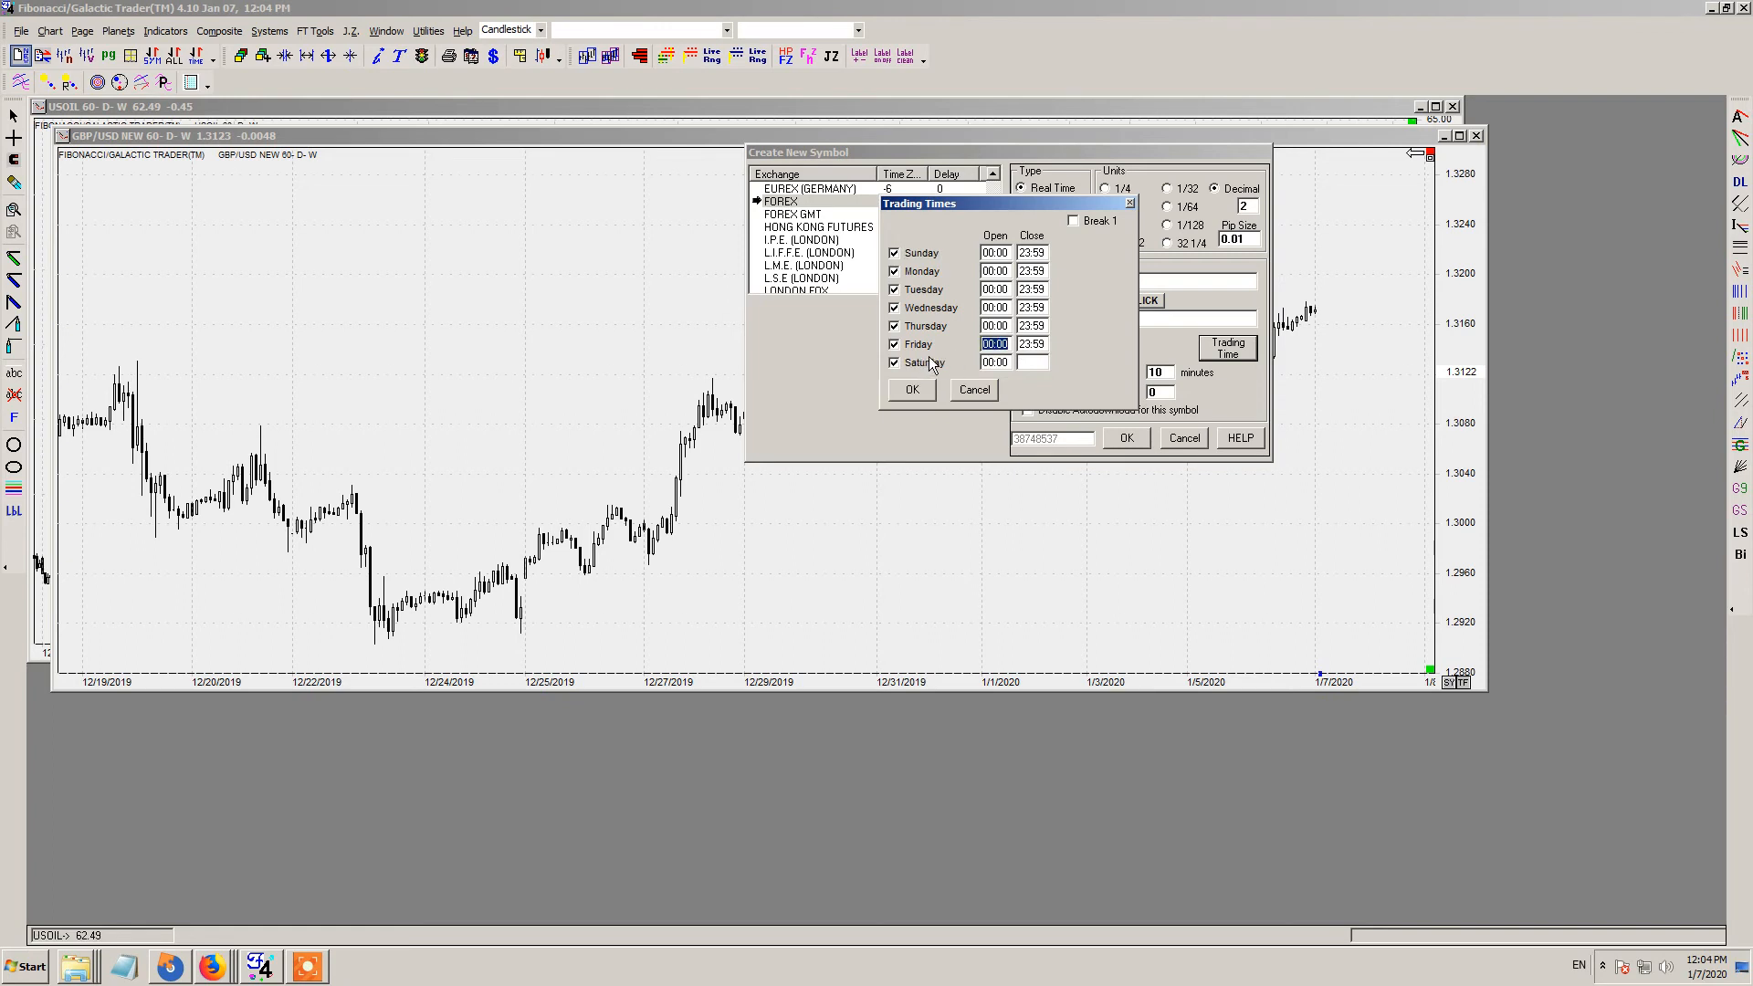
{"action": "left_click", "coordinate": [995, 326]}
{"action": "double_click", "coordinate": [1000, 254]}
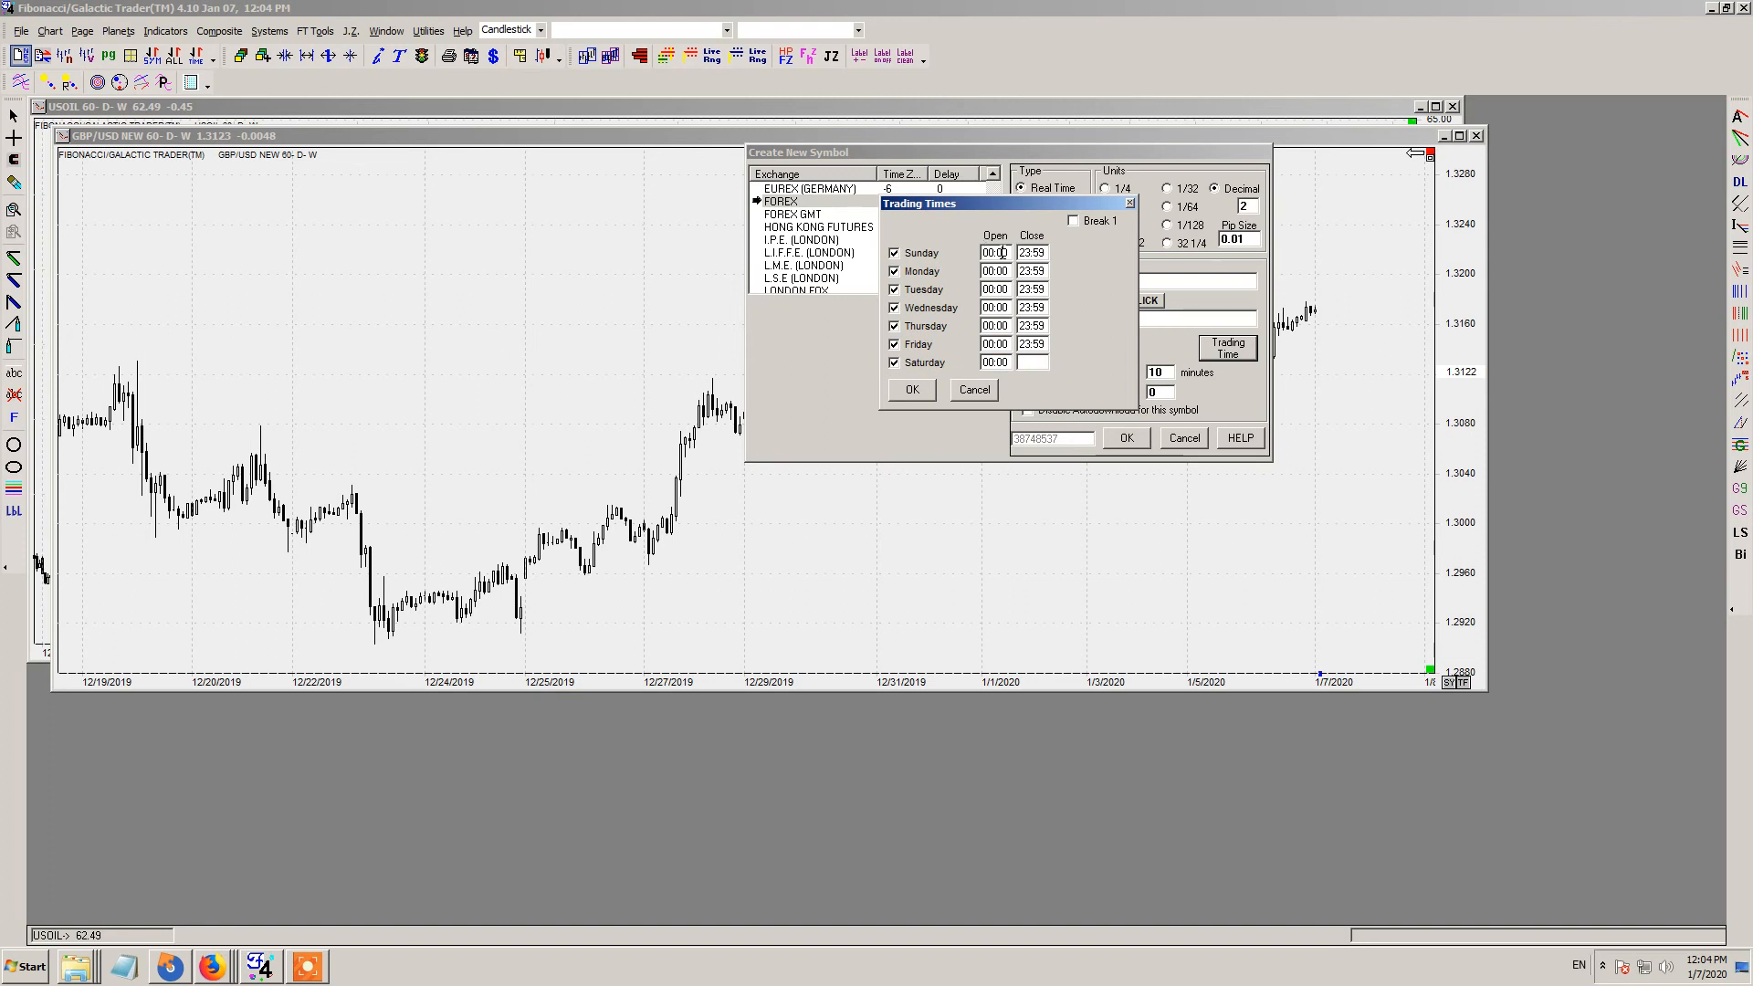
{"action": "double_click", "coordinate": [1032, 343]}
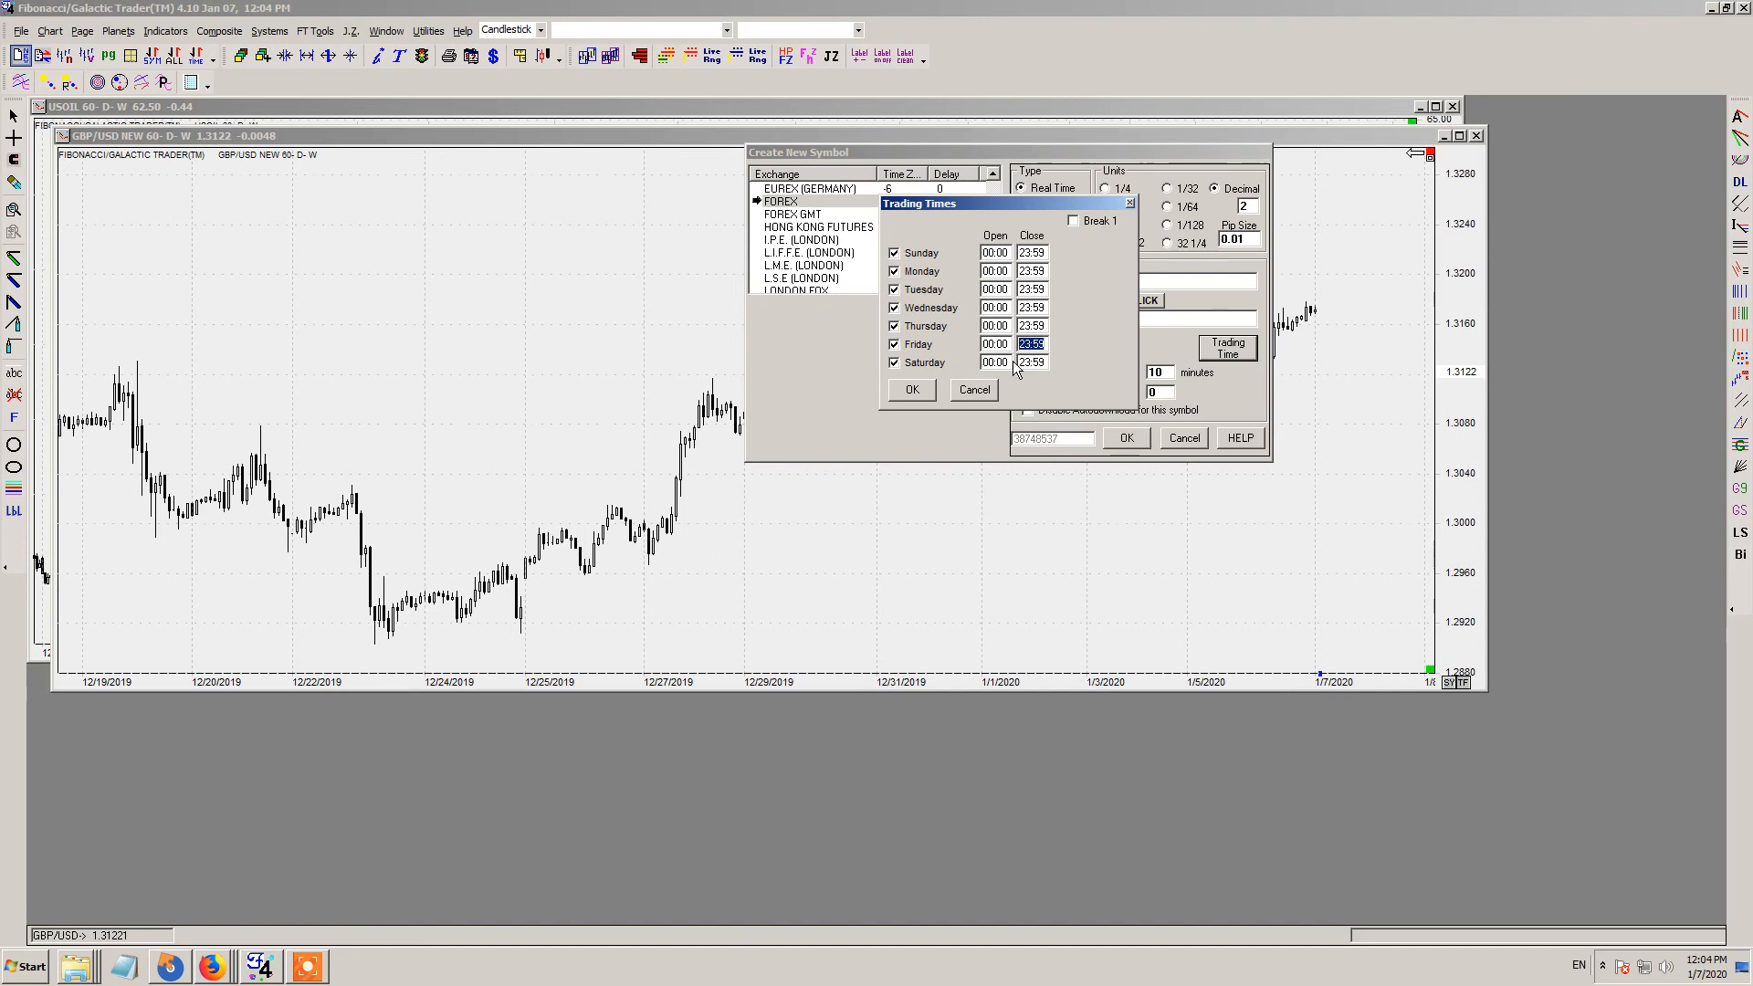
{"action": "left_click", "coordinate": [913, 390]}
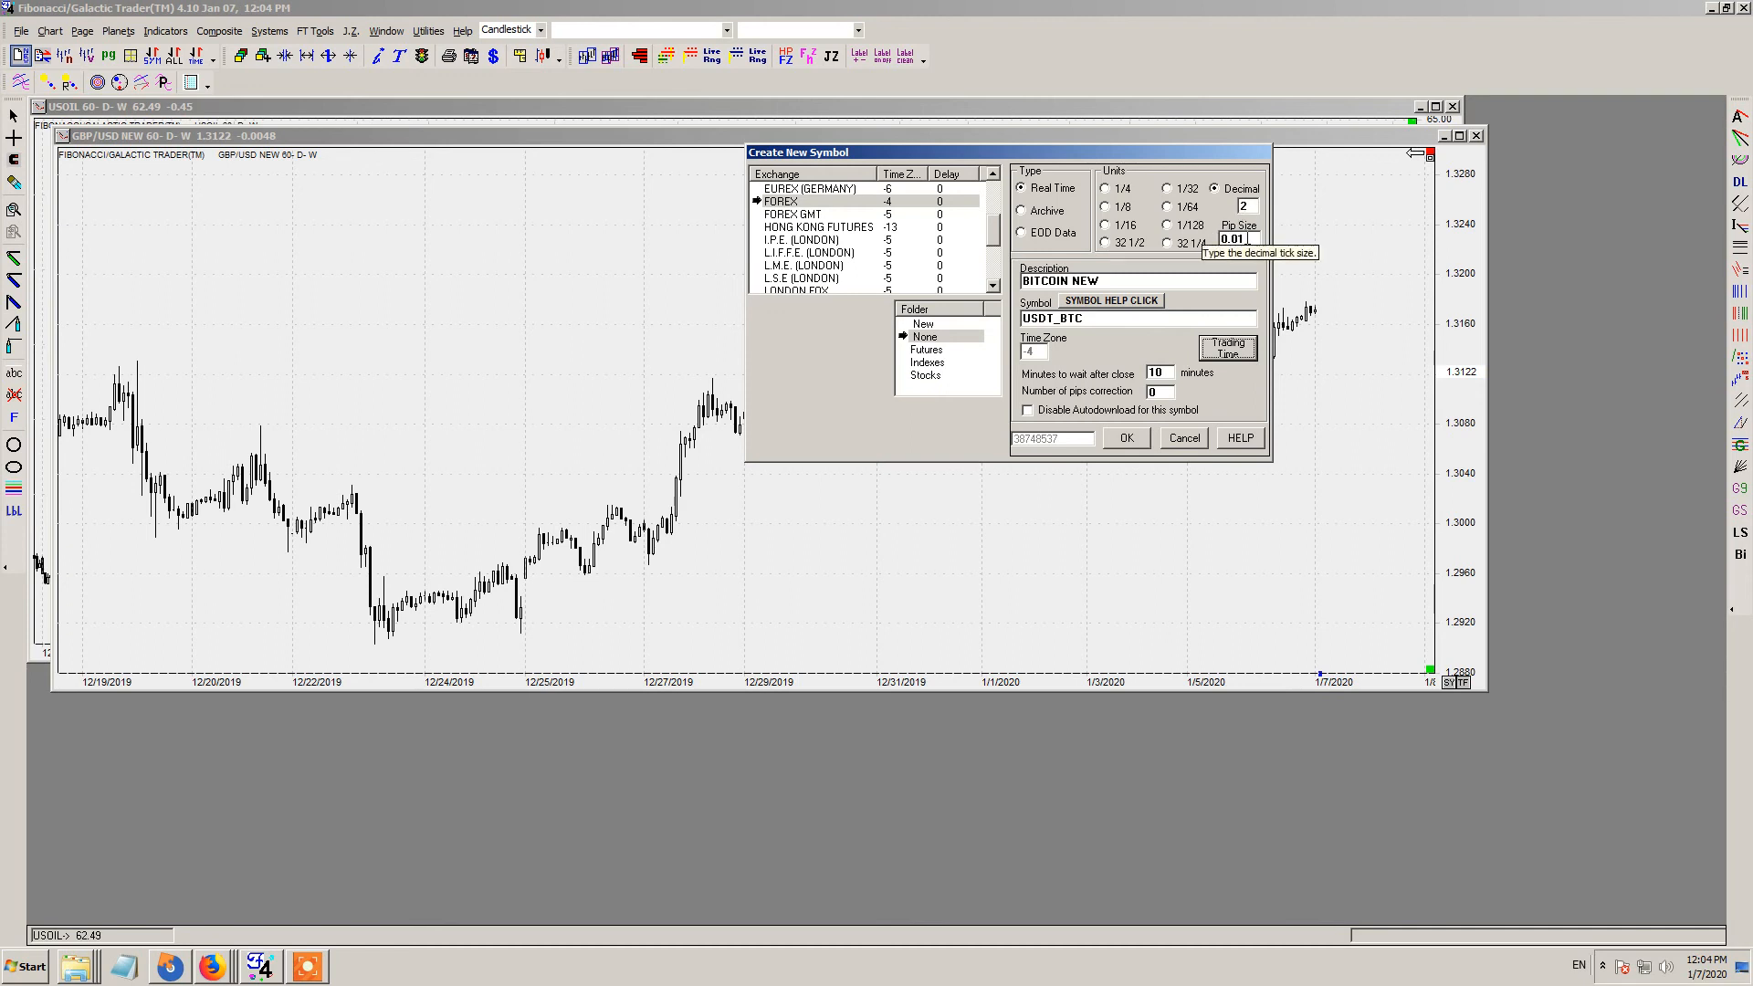
{"action": "left_click", "coordinate": [1133, 441]}
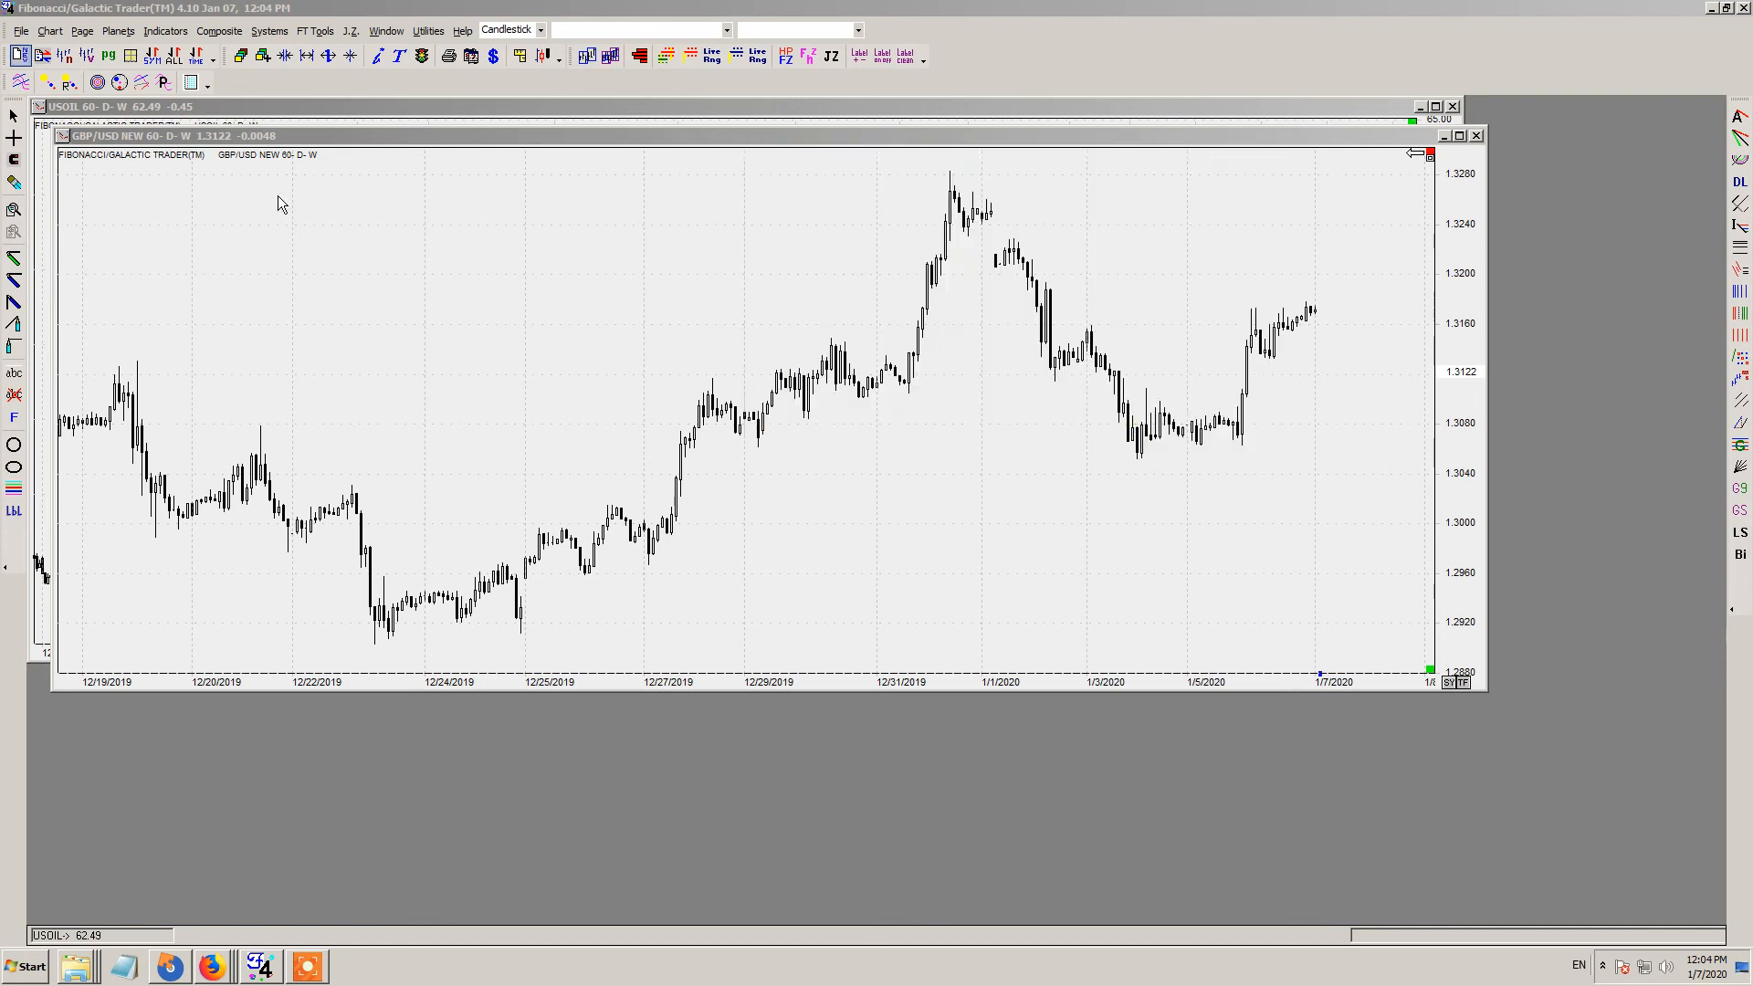
- Find BITCOIN NEW under Real Time in the charts list and start a new chart for it
{"action": "left_click", "coordinate": [89, 62]}
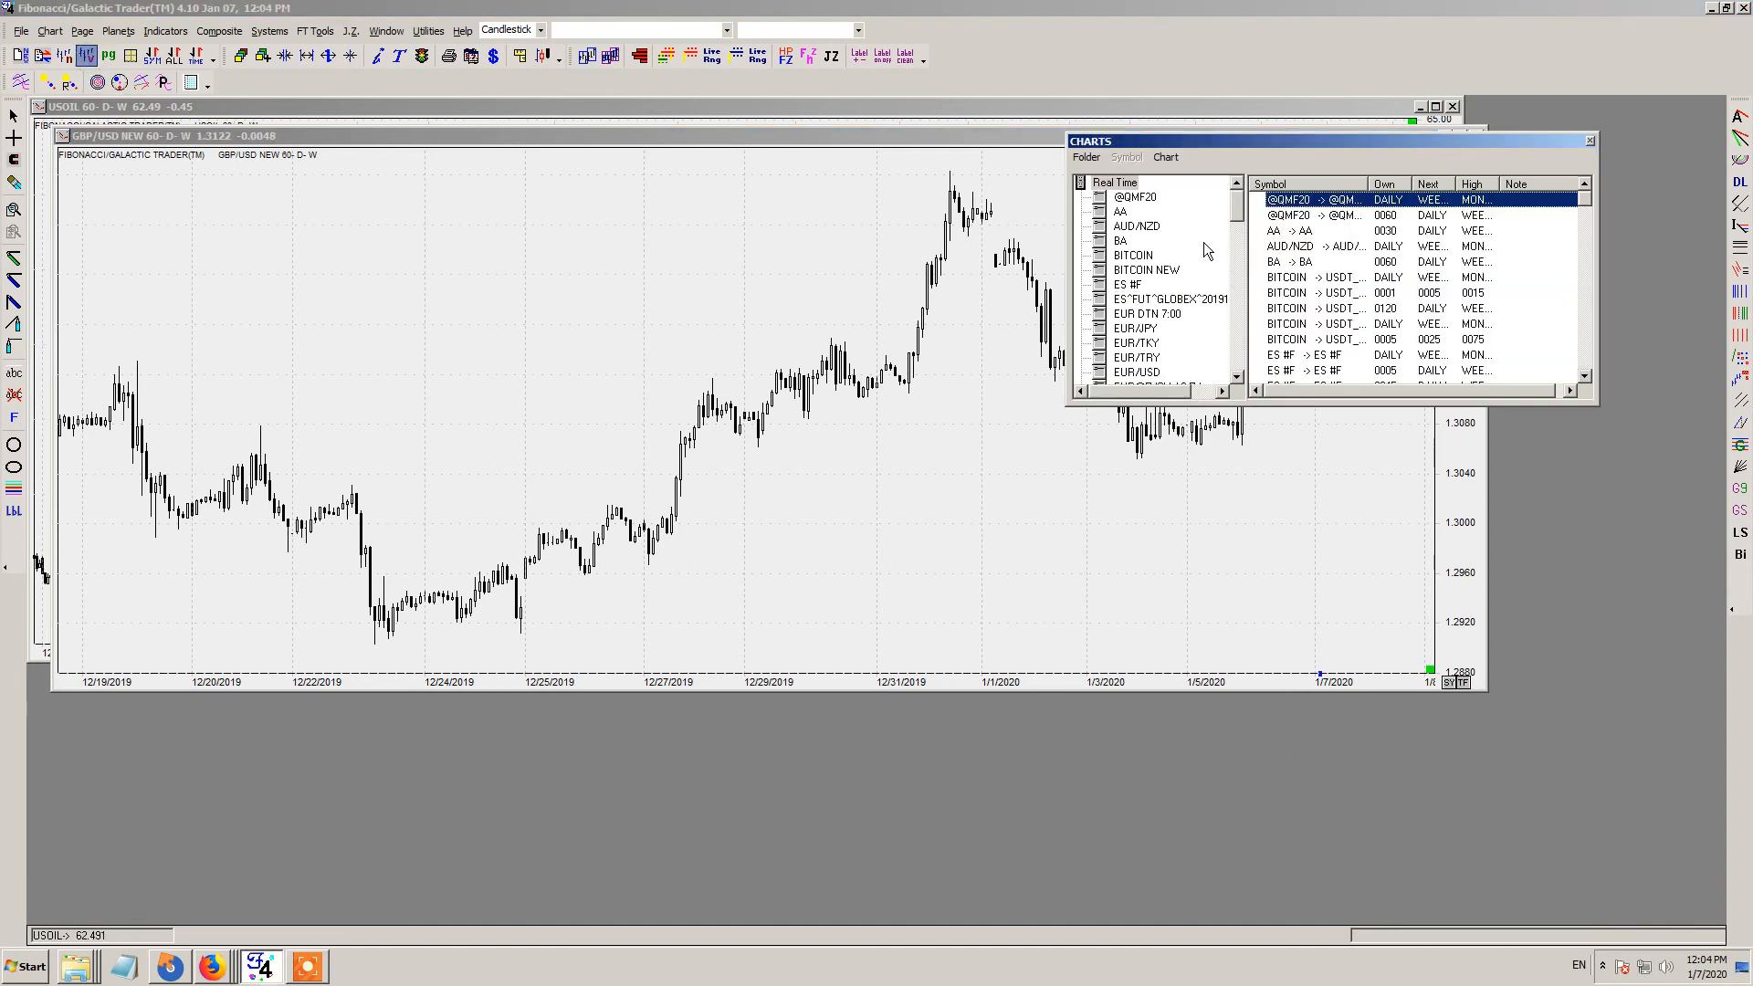
{"action": "left_click_drag", "start_coordinate": [1225, 144], "coordinate": [1028, 144]}
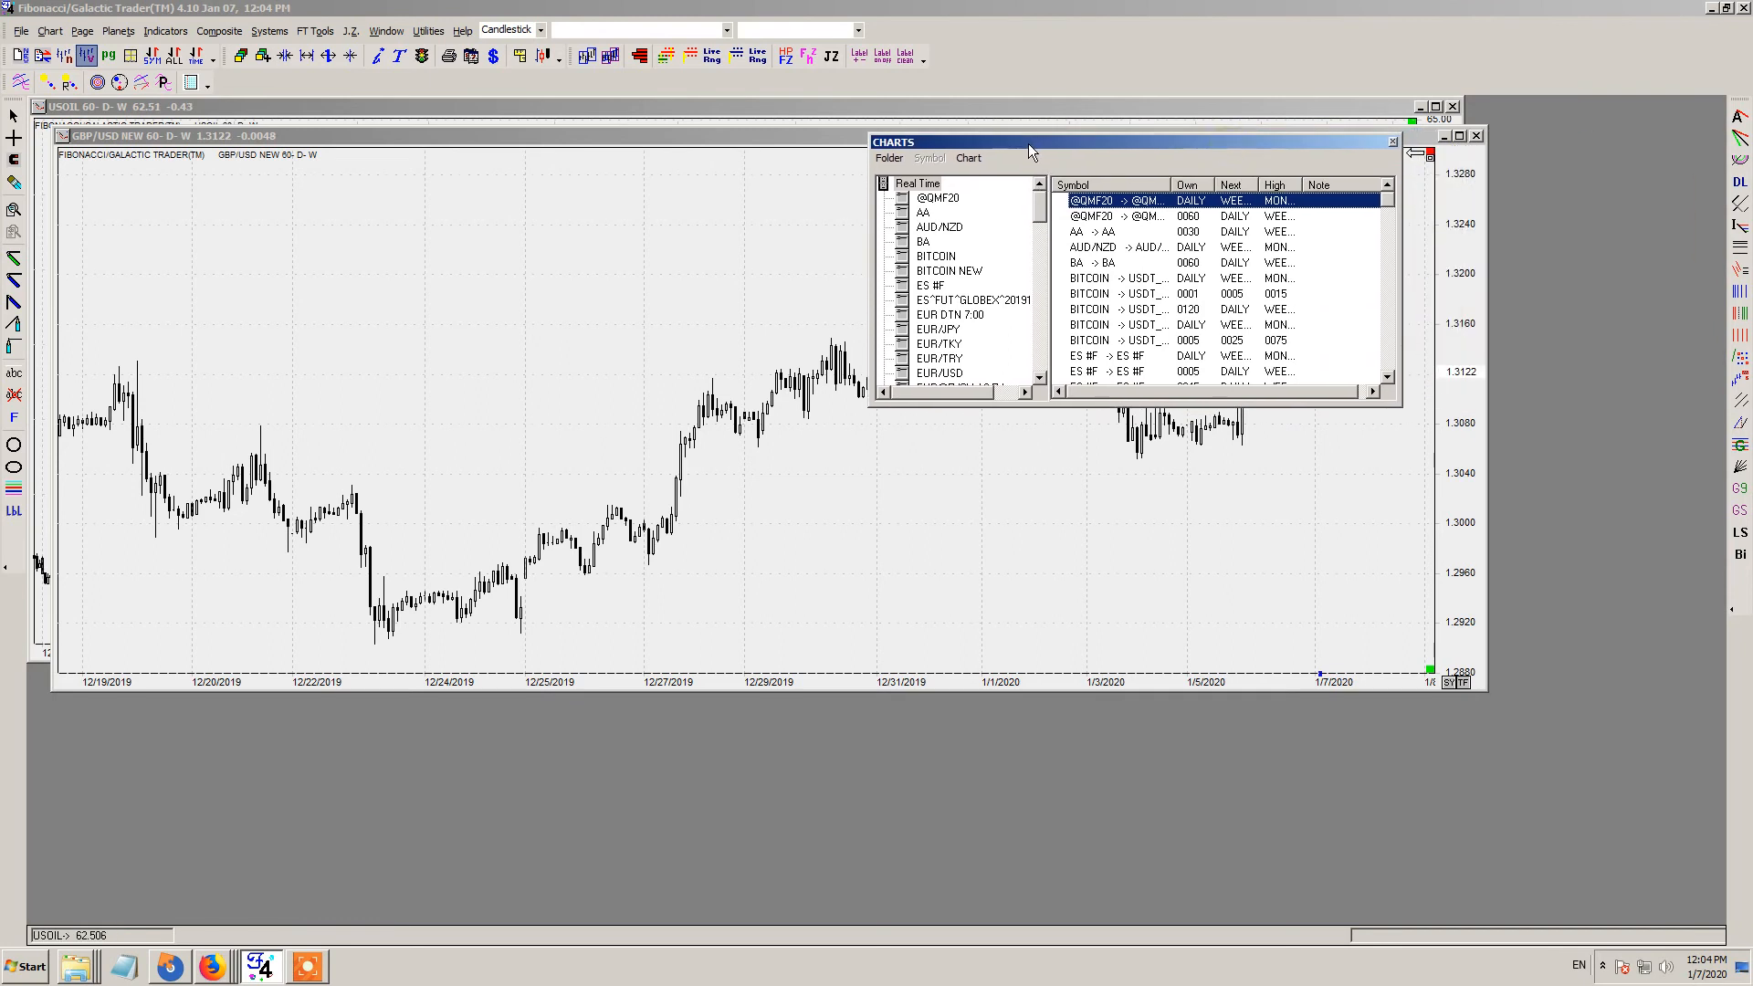
{"action": "double_click", "coordinate": [928, 186]}
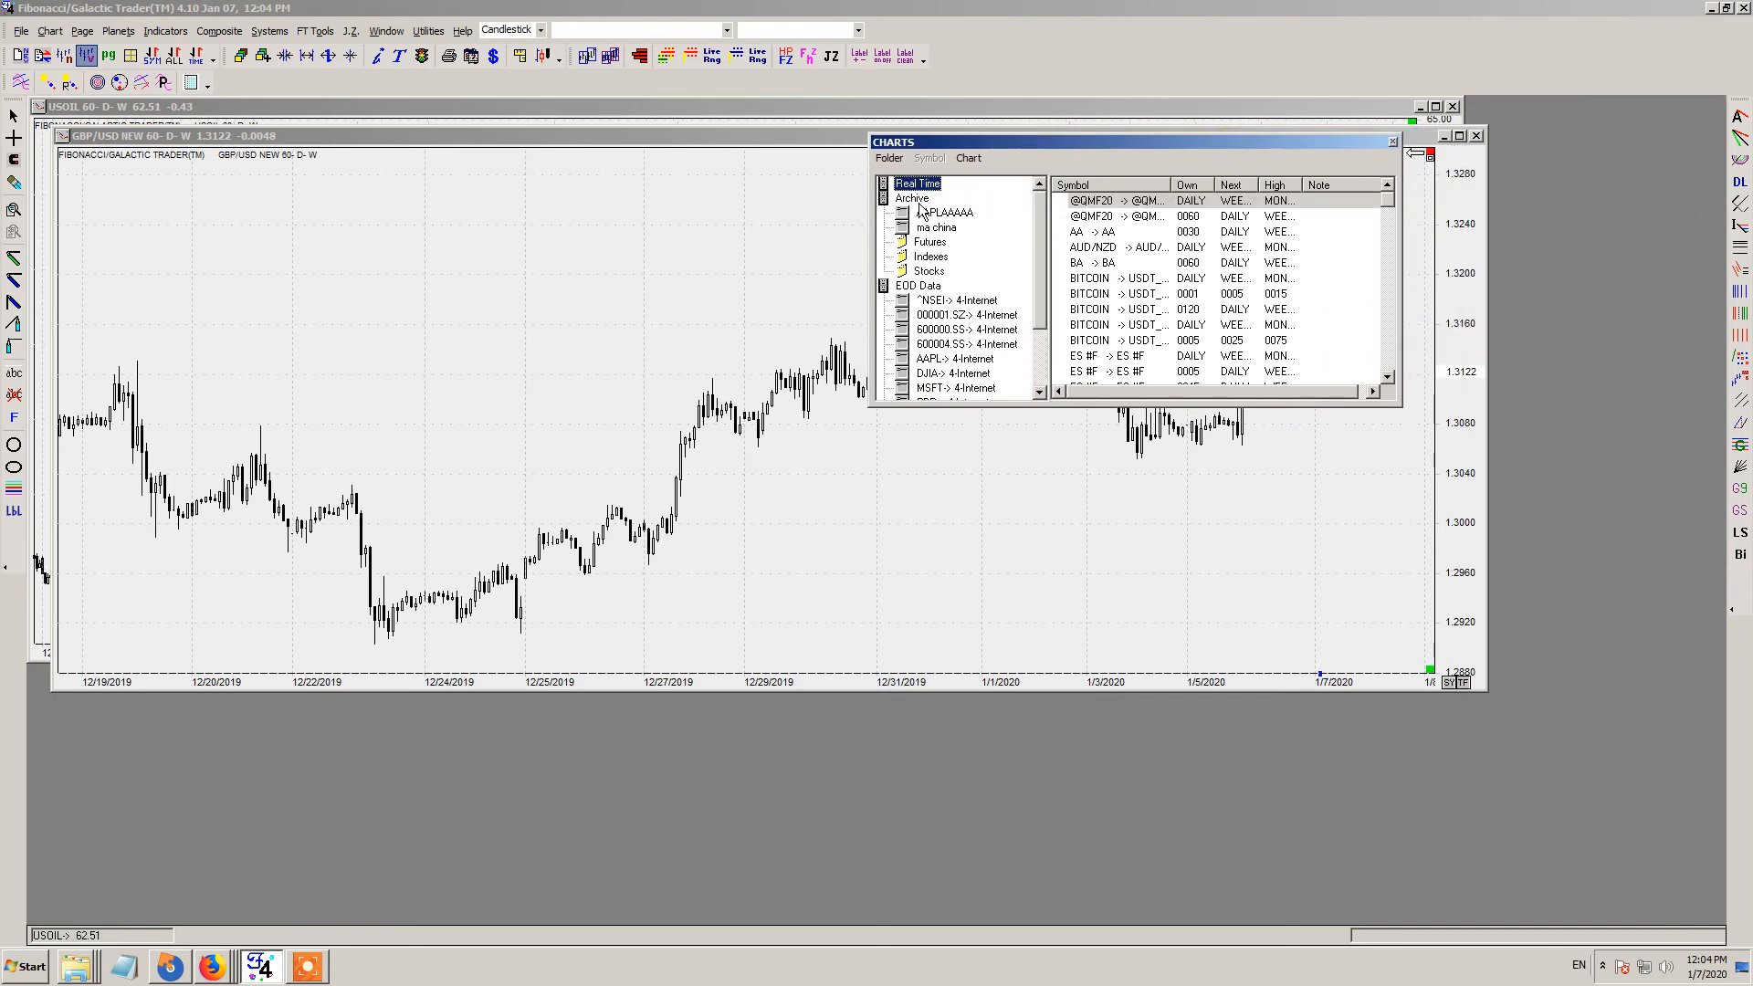
{"action": "left_click", "coordinate": [919, 200]}
{"action": "double_click", "coordinate": [917, 183]}
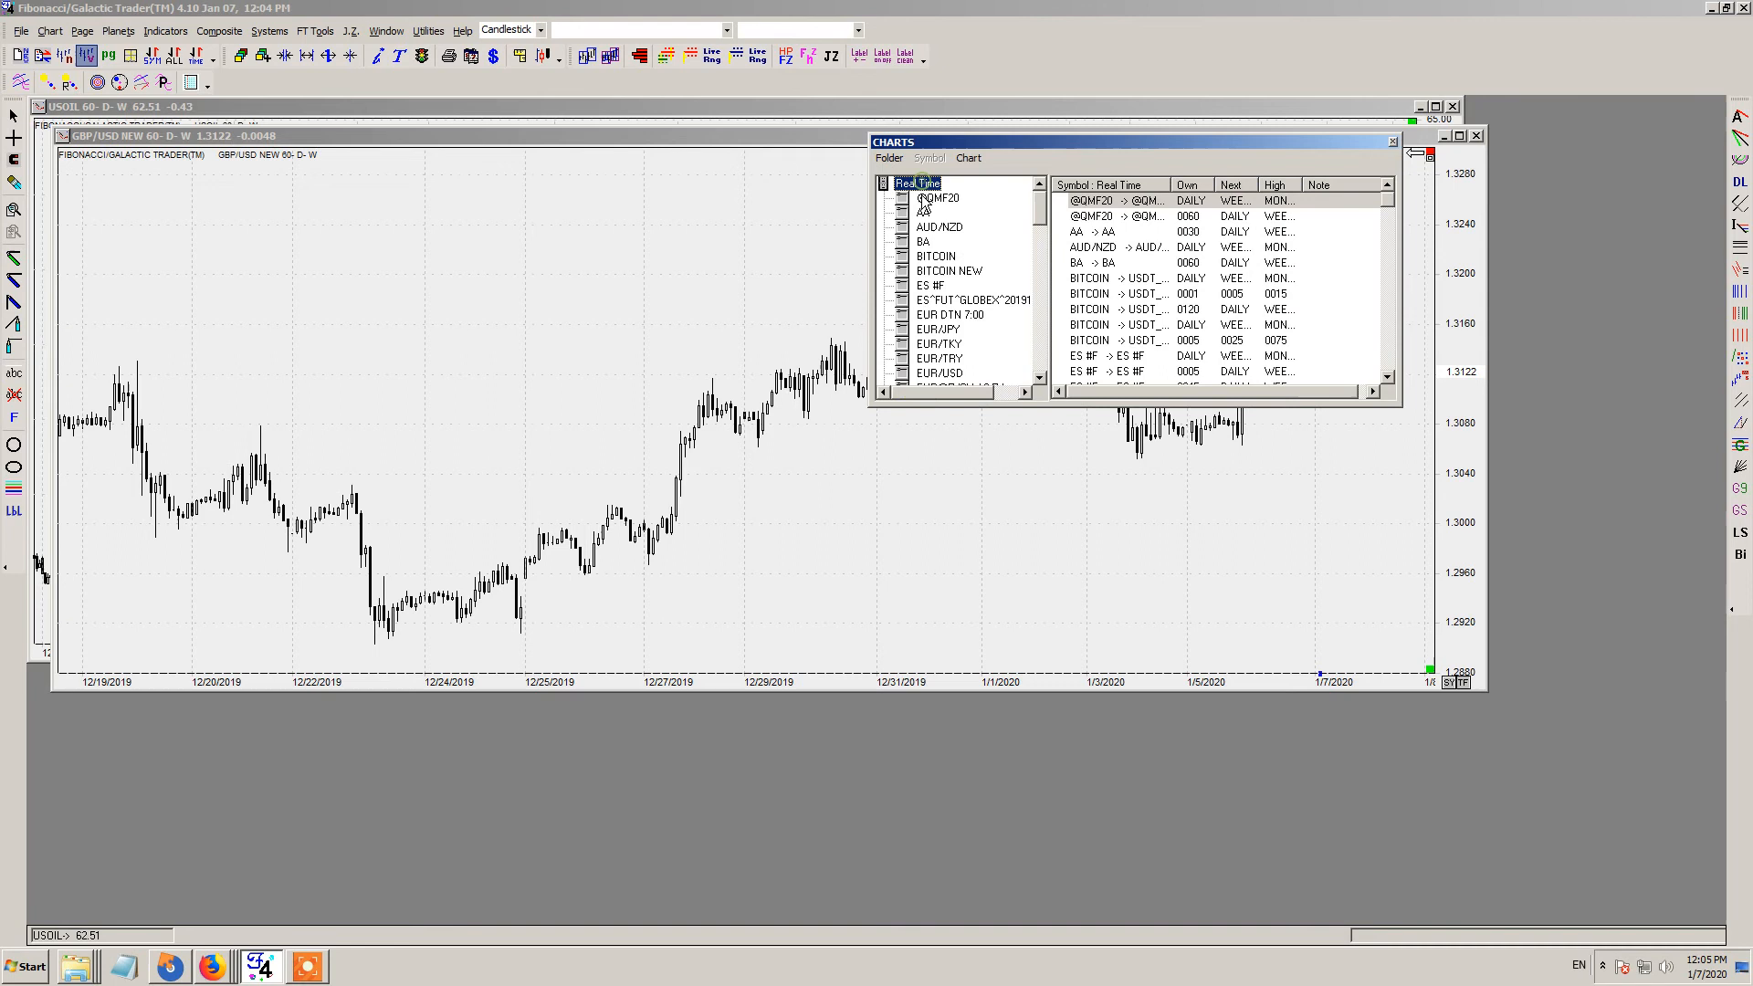
{"action": "left_click_drag", "start_coordinate": [1041, 208], "coordinate": [1041, 211]}
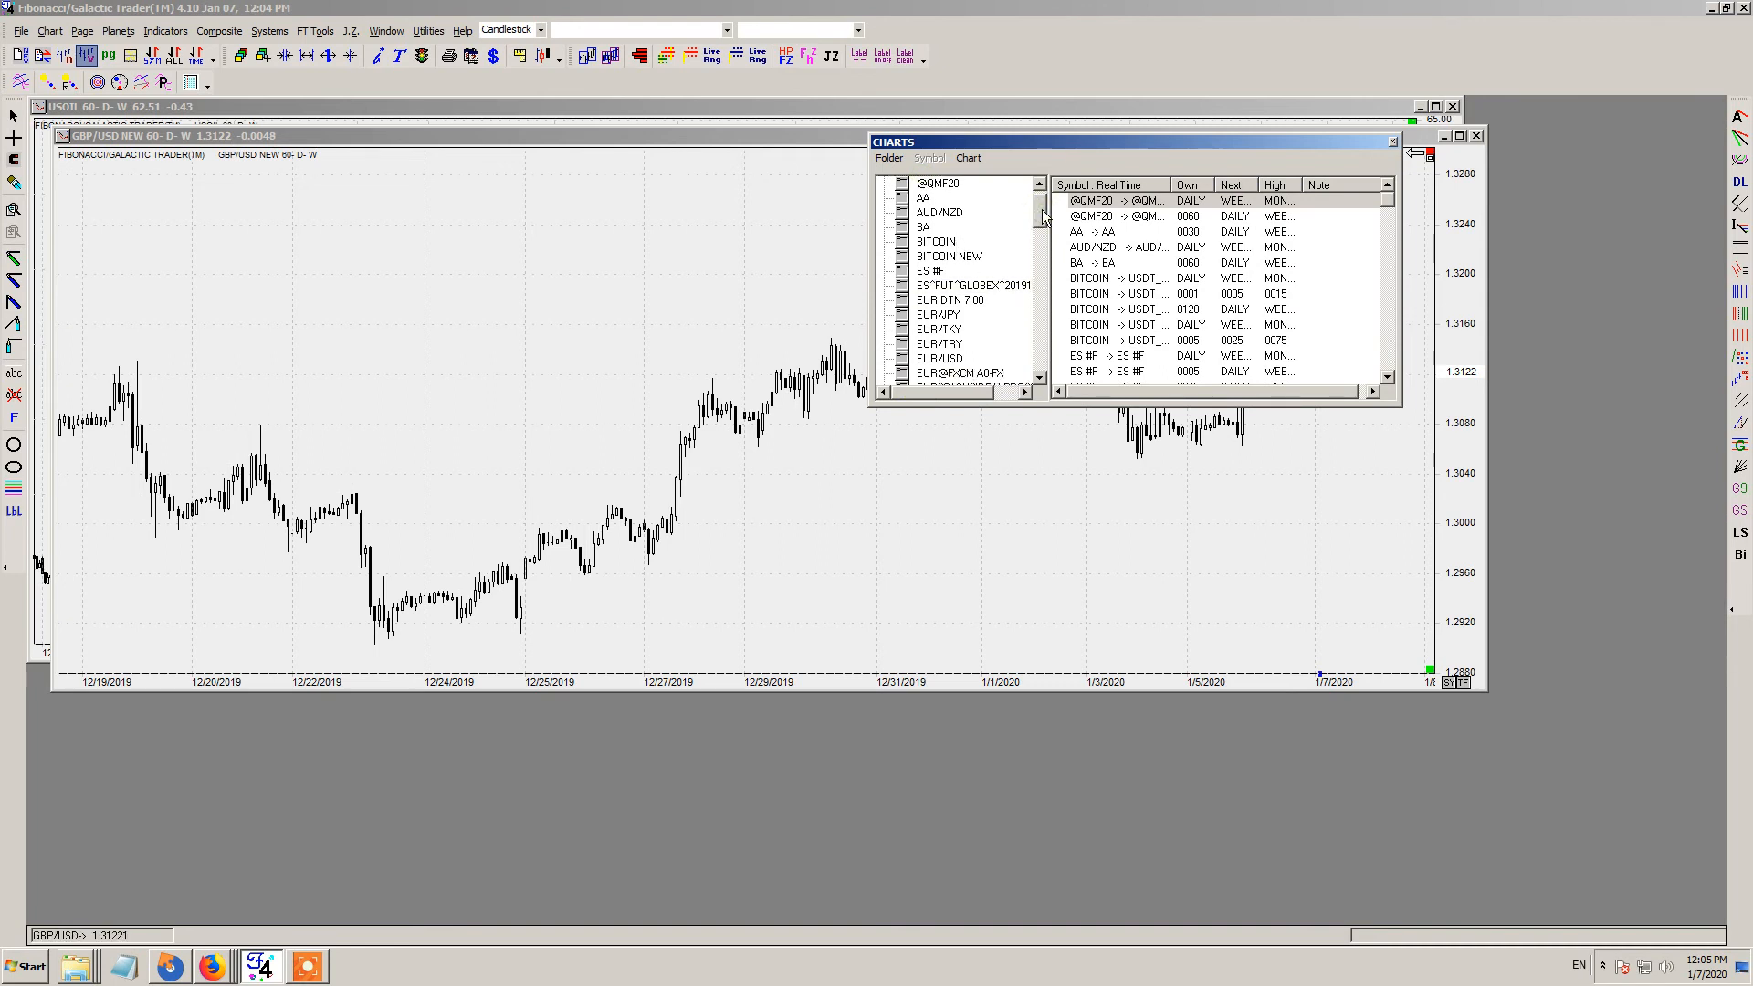
{"action": "left_click", "coordinate": [979, 255]}
{"action": "right_click", "coordinate": [977, 264]}
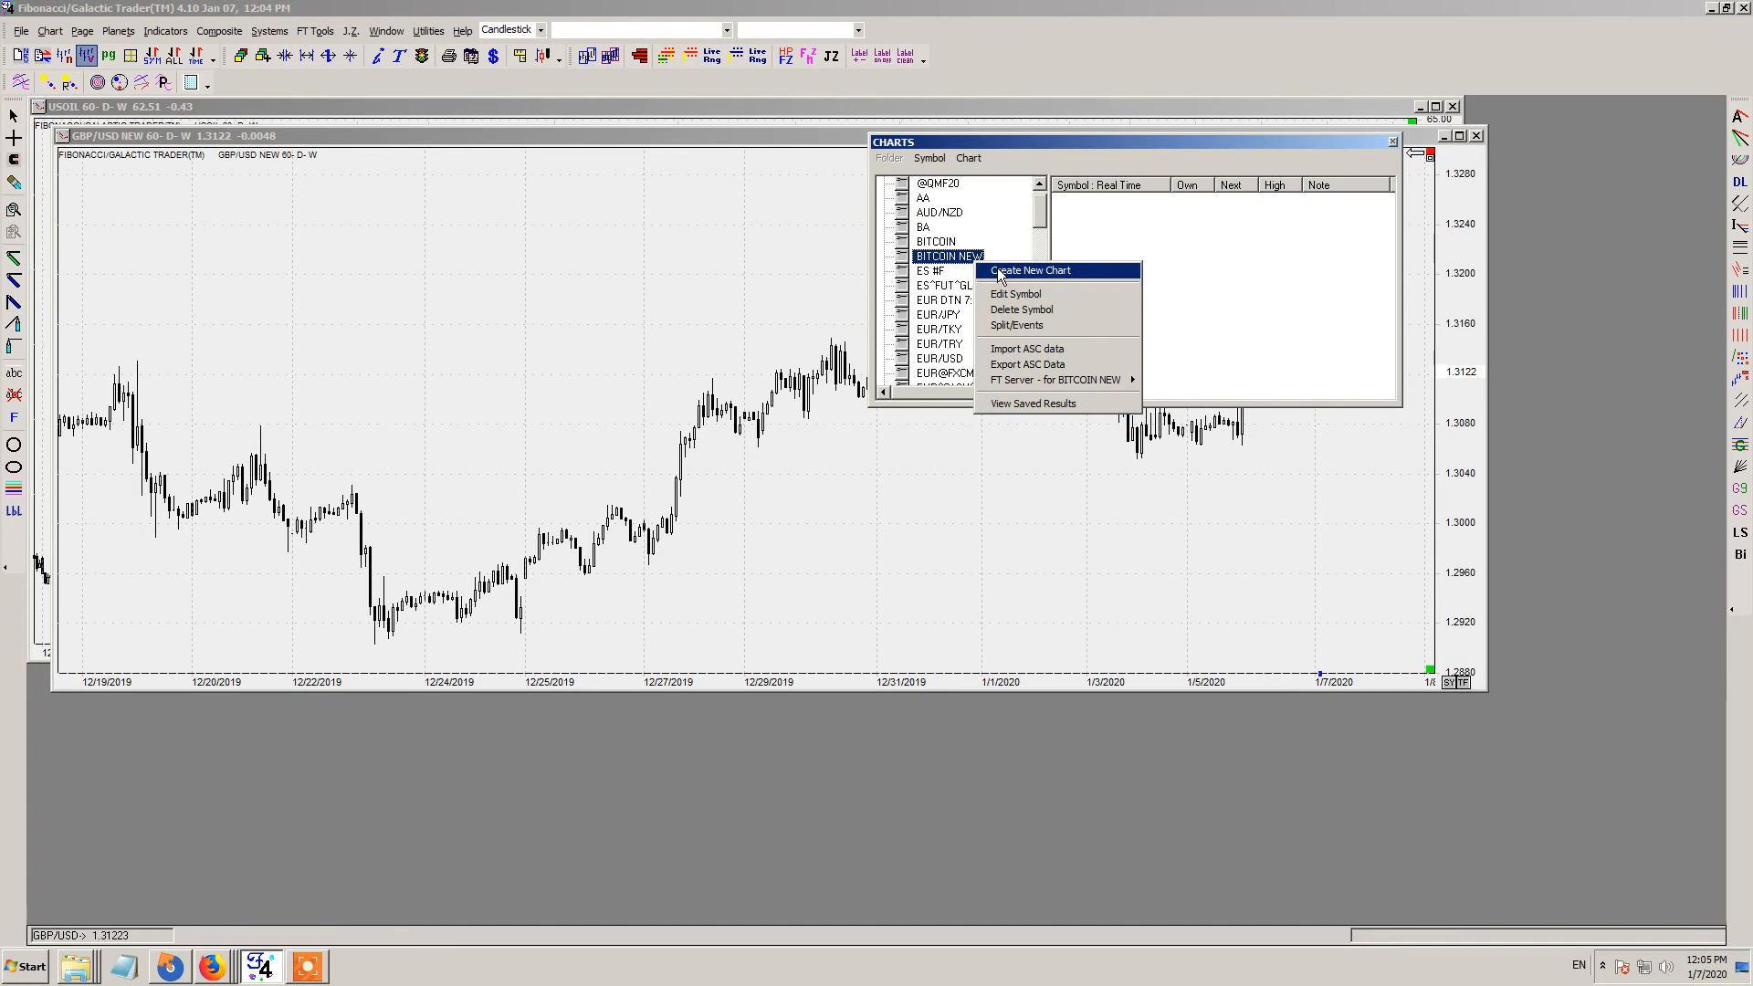
{"action": "right_click", "coordinate": [960, 255]}
{"action": "left_click", "coordinate": [983, 265]}
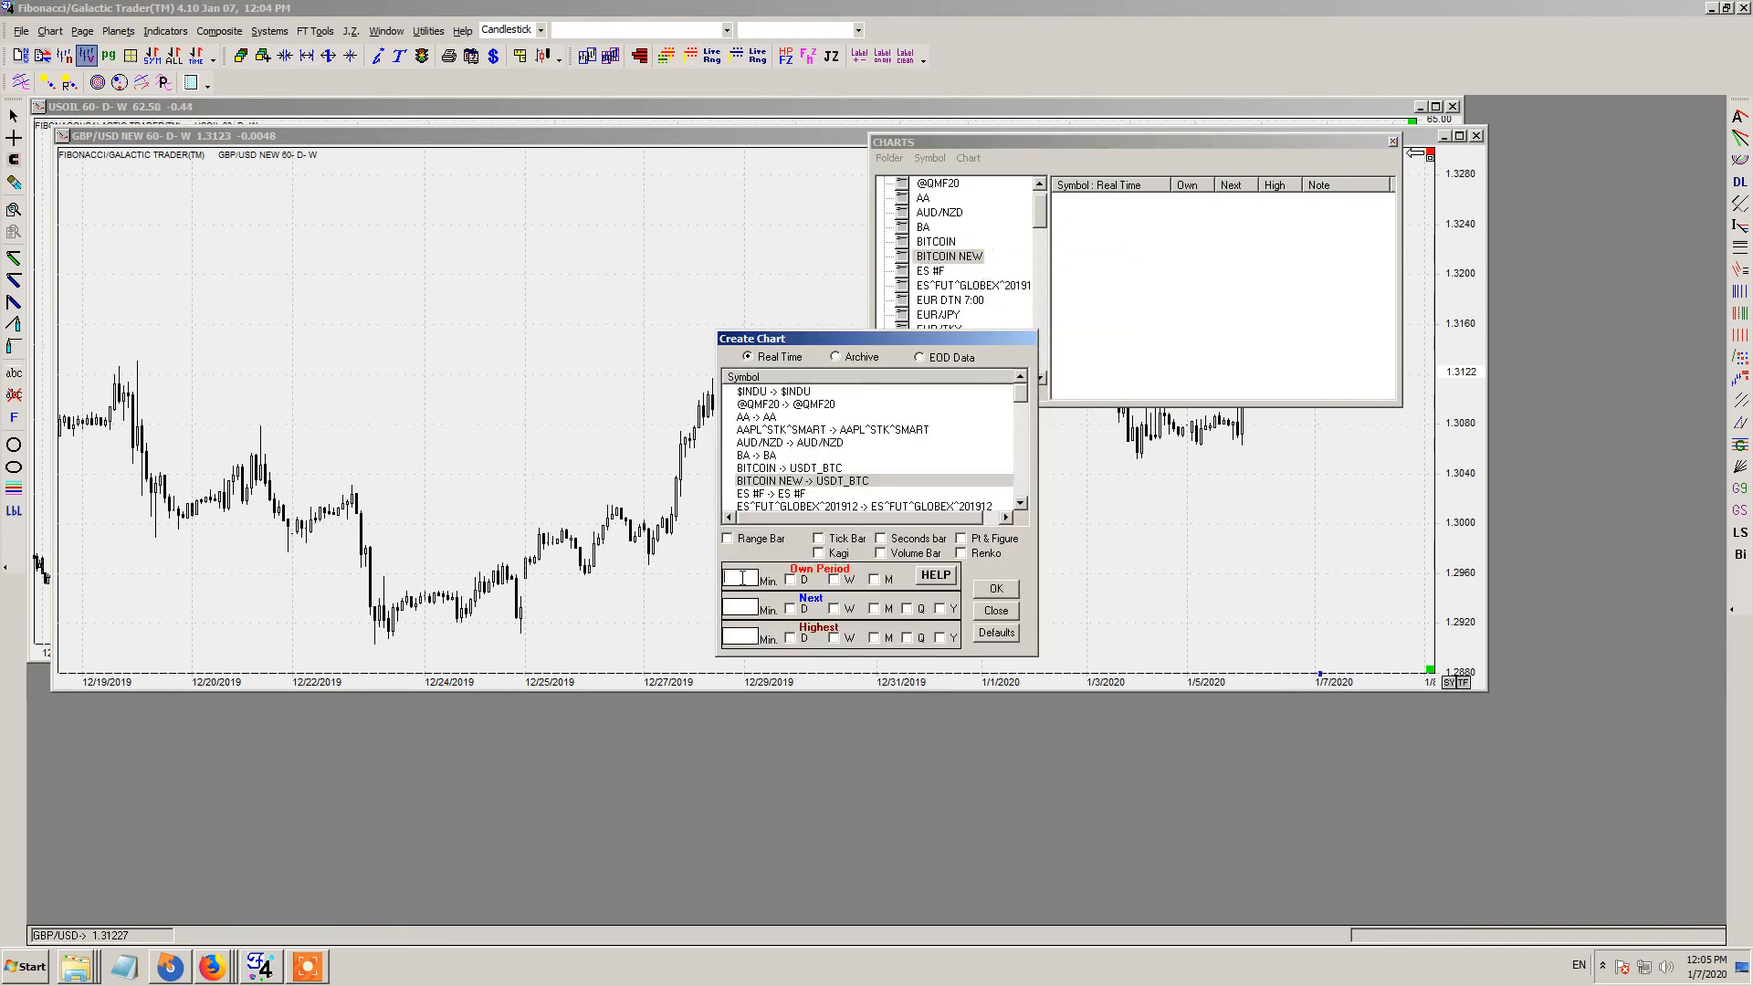
- Create the BITCOIN NEW chart with a 60-minute own period, daily next period and weekly highest period
{"action": "type", "text": "60"}
{"action": "left_click", "coordinate": [796, 607]}
{"action": "left_click", "coordinate": [835, 638]}
{"action": "left_click", "coordinate": [996, 594]}
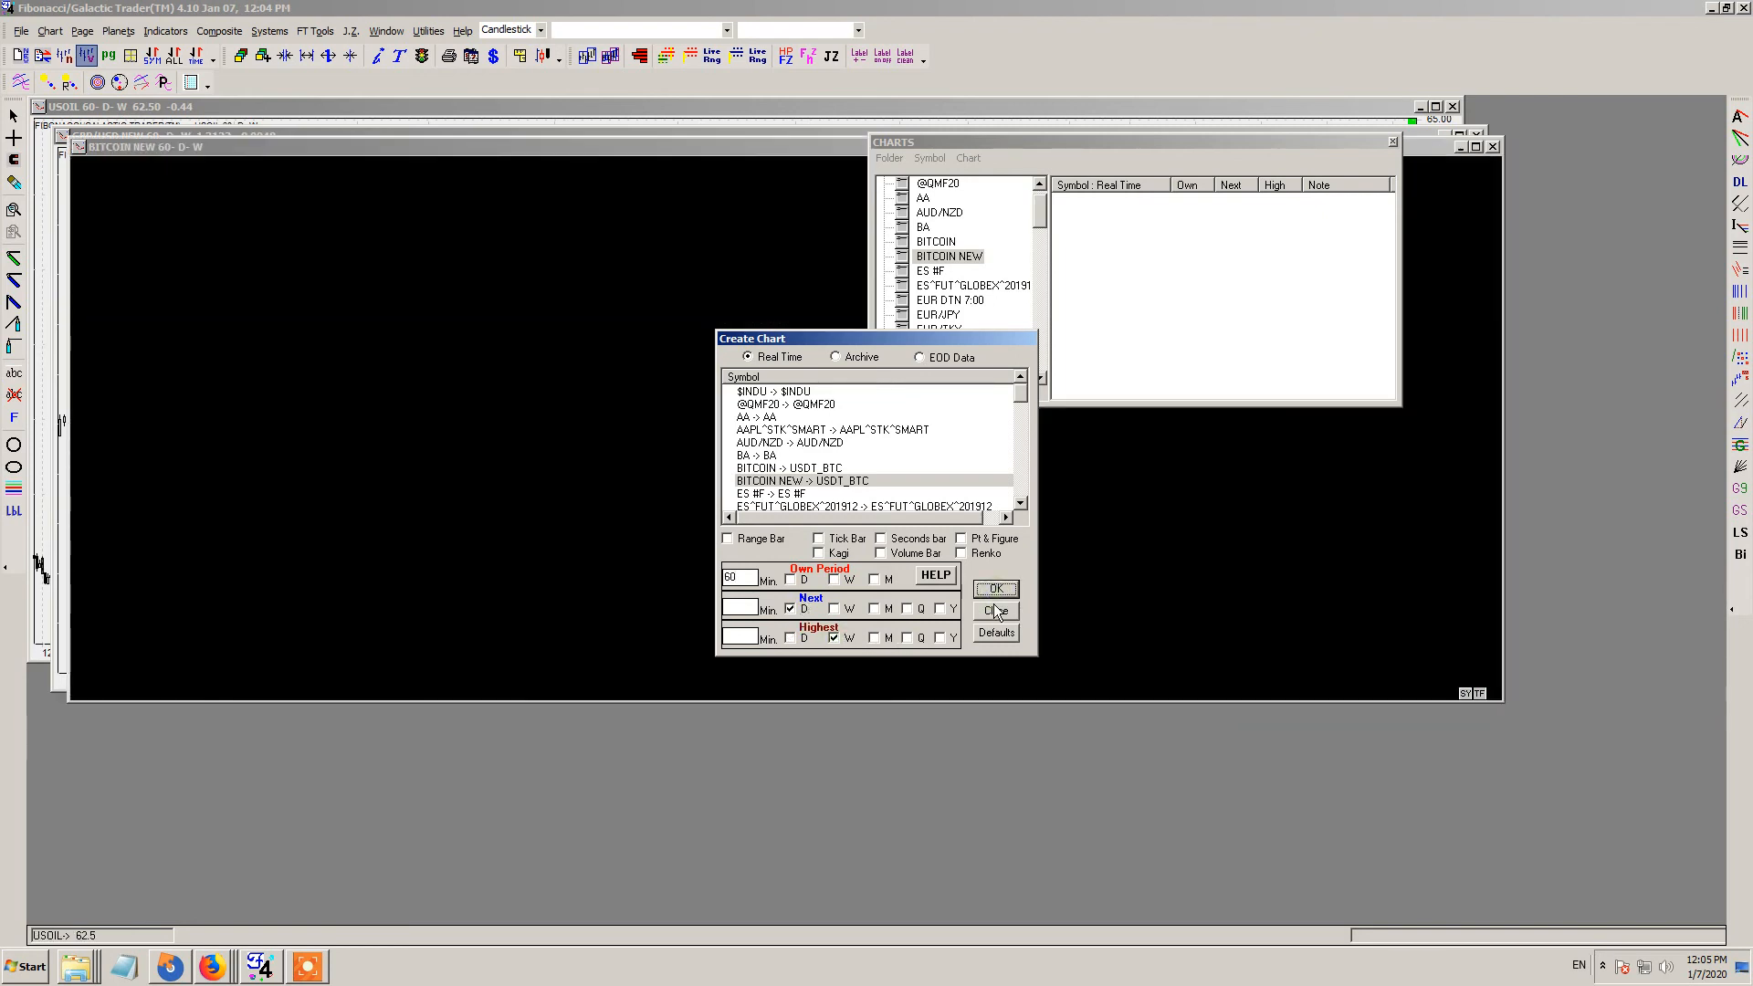
{"action": "left_click", "coordinate": [996, 611]}
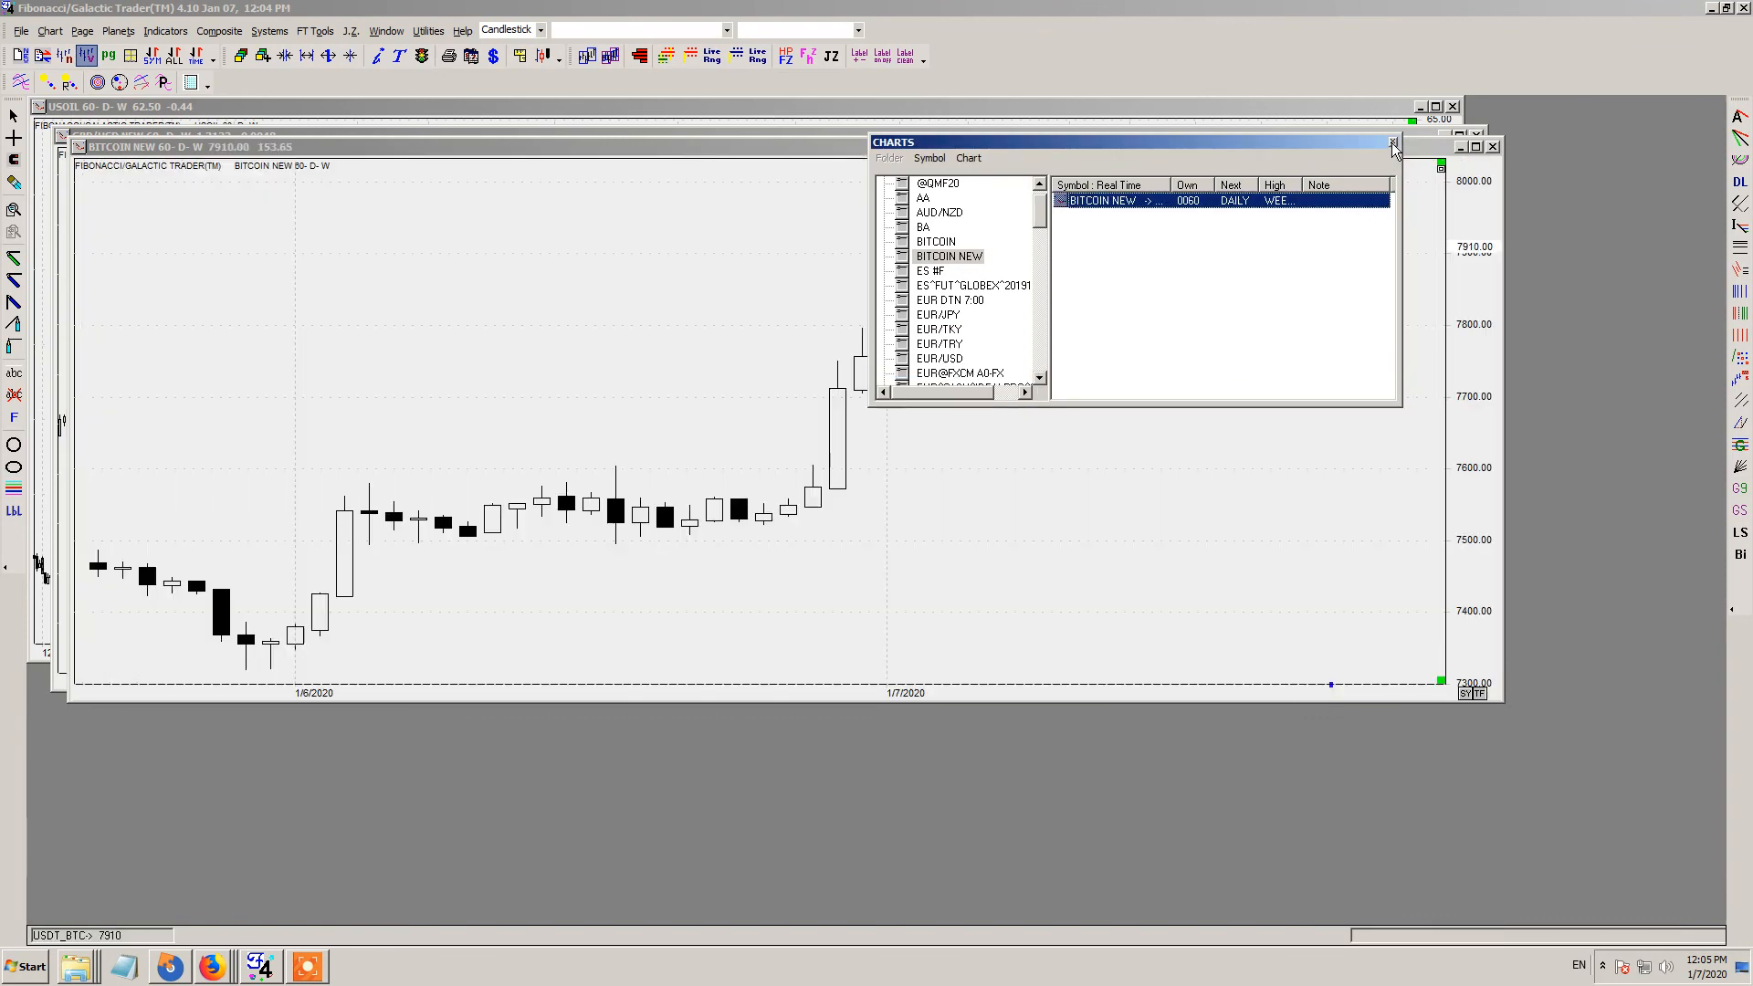
- Close the charts list and compress the Bitcoin chart's time scale to show bars back to about 12/25/2019
{"action": "left_click", "coordinate": [1391, 143]}
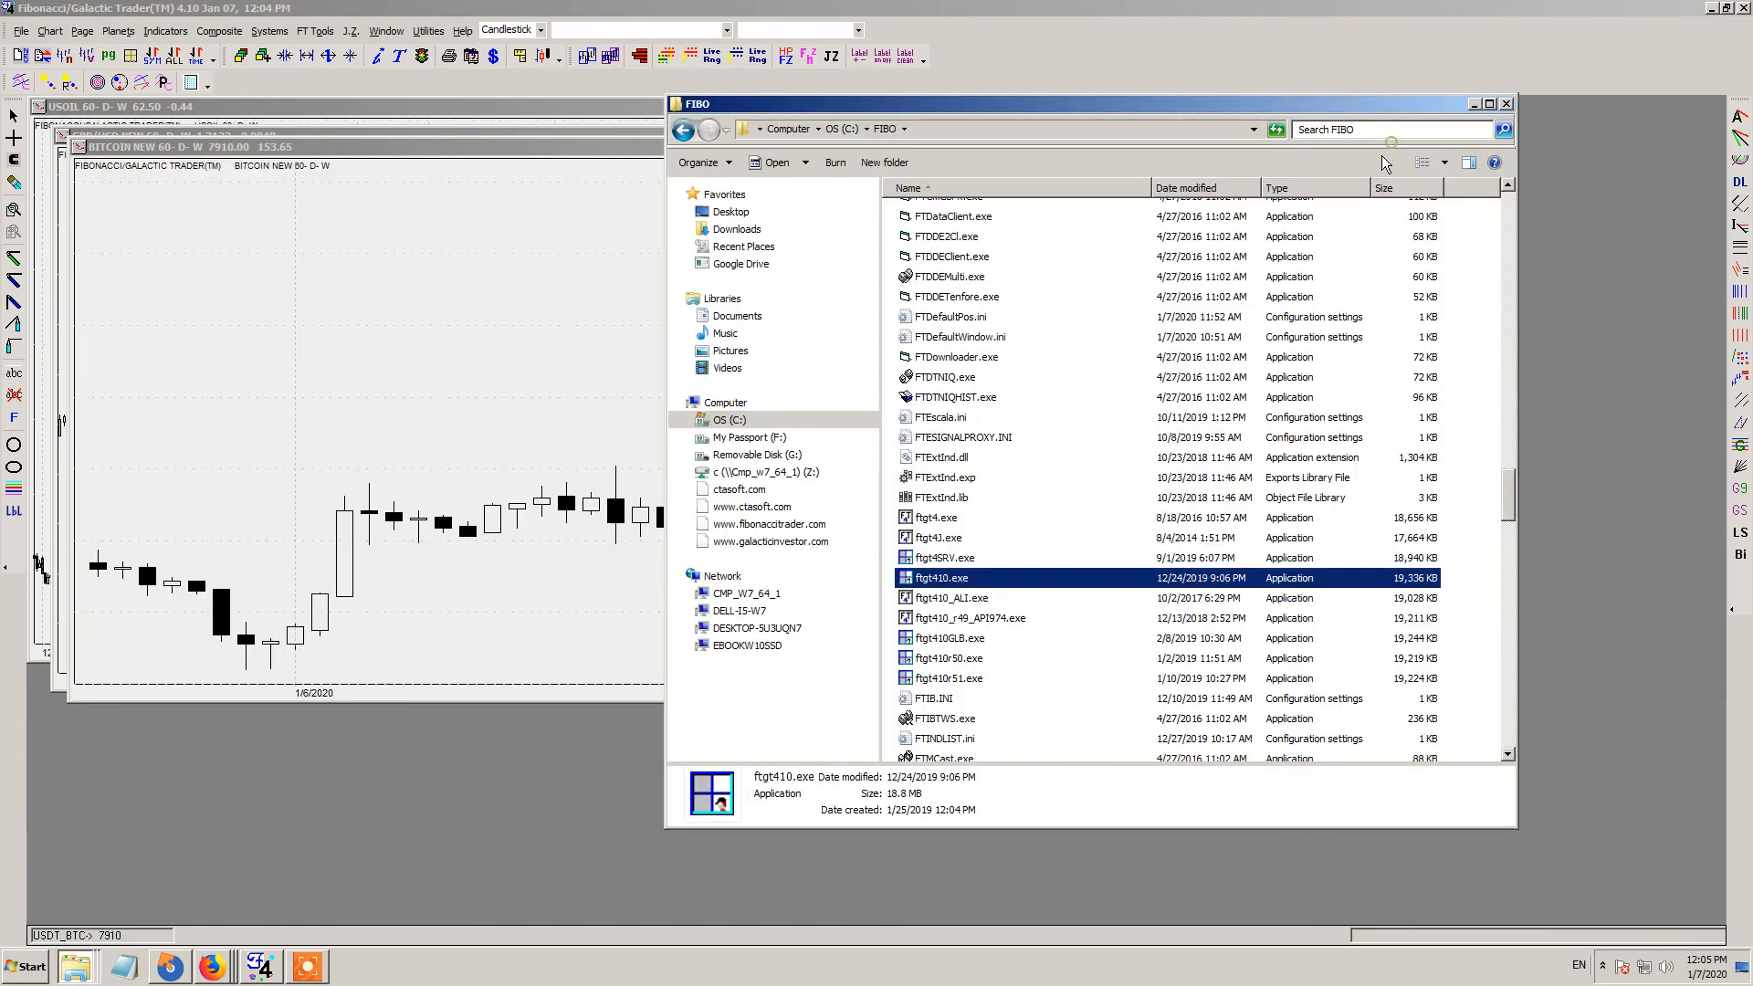
{"action": "left_click", "coordinate": [567, 626]}
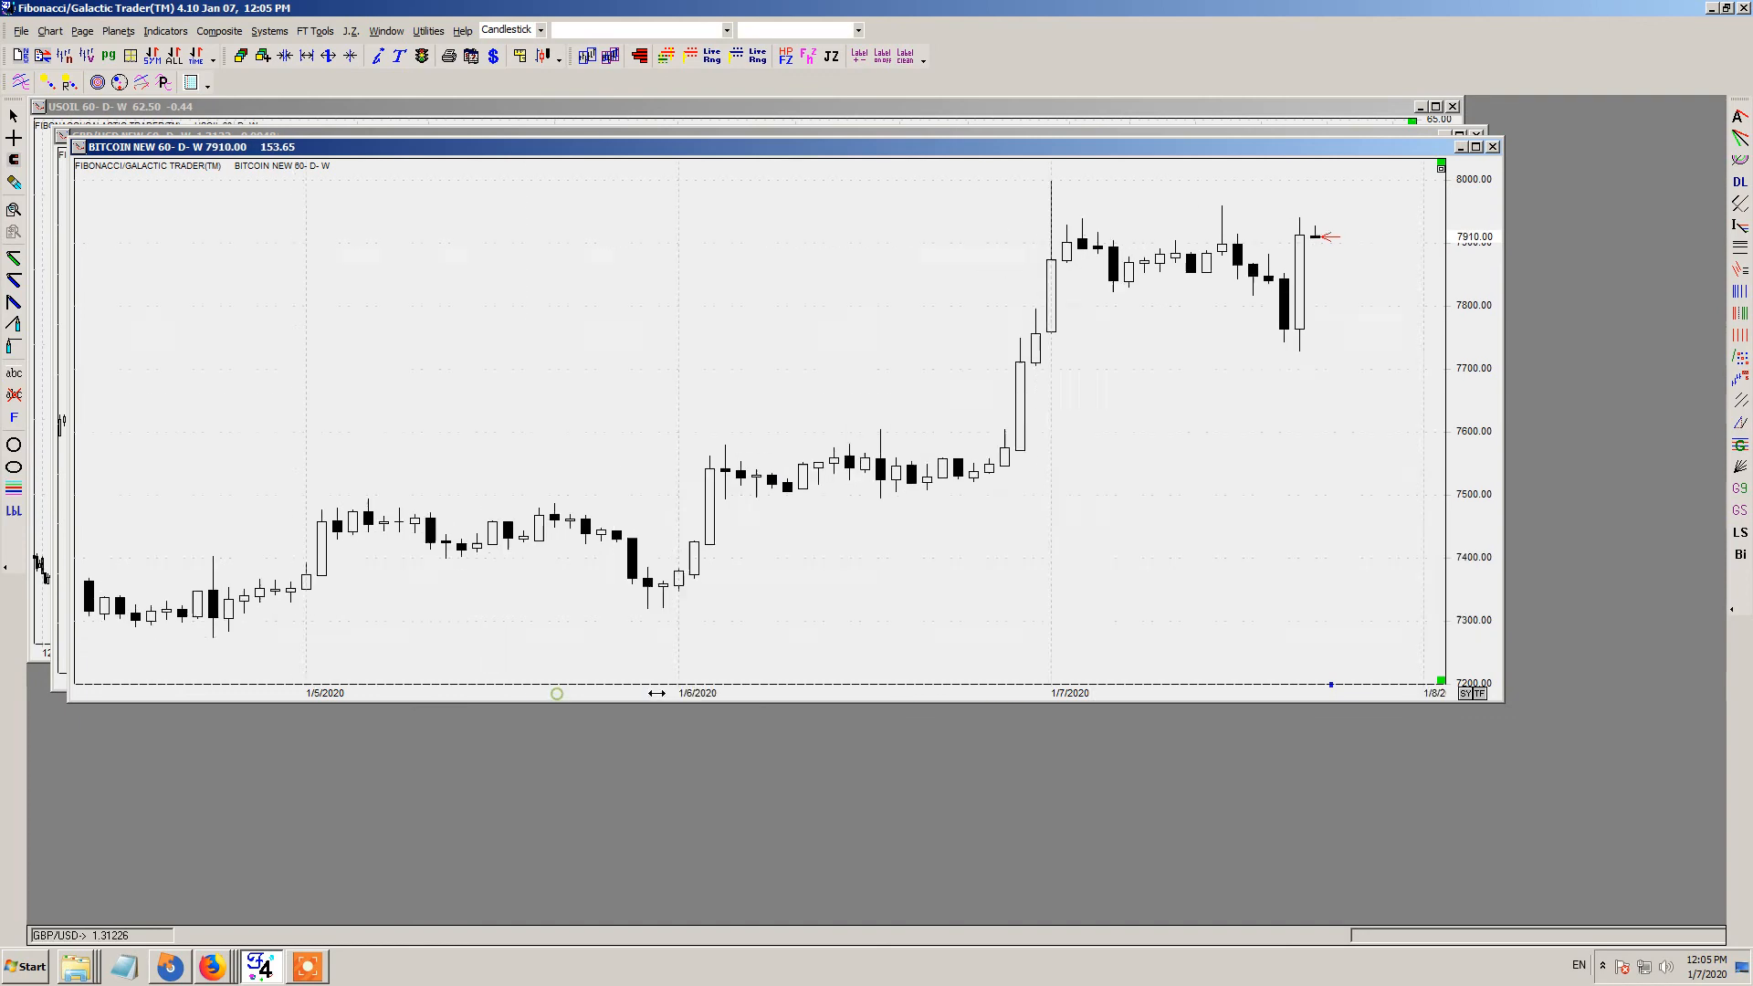
{"action": "left_click_drag", "start_coordinate": [625, 695], "coordinate": [834, 702]}
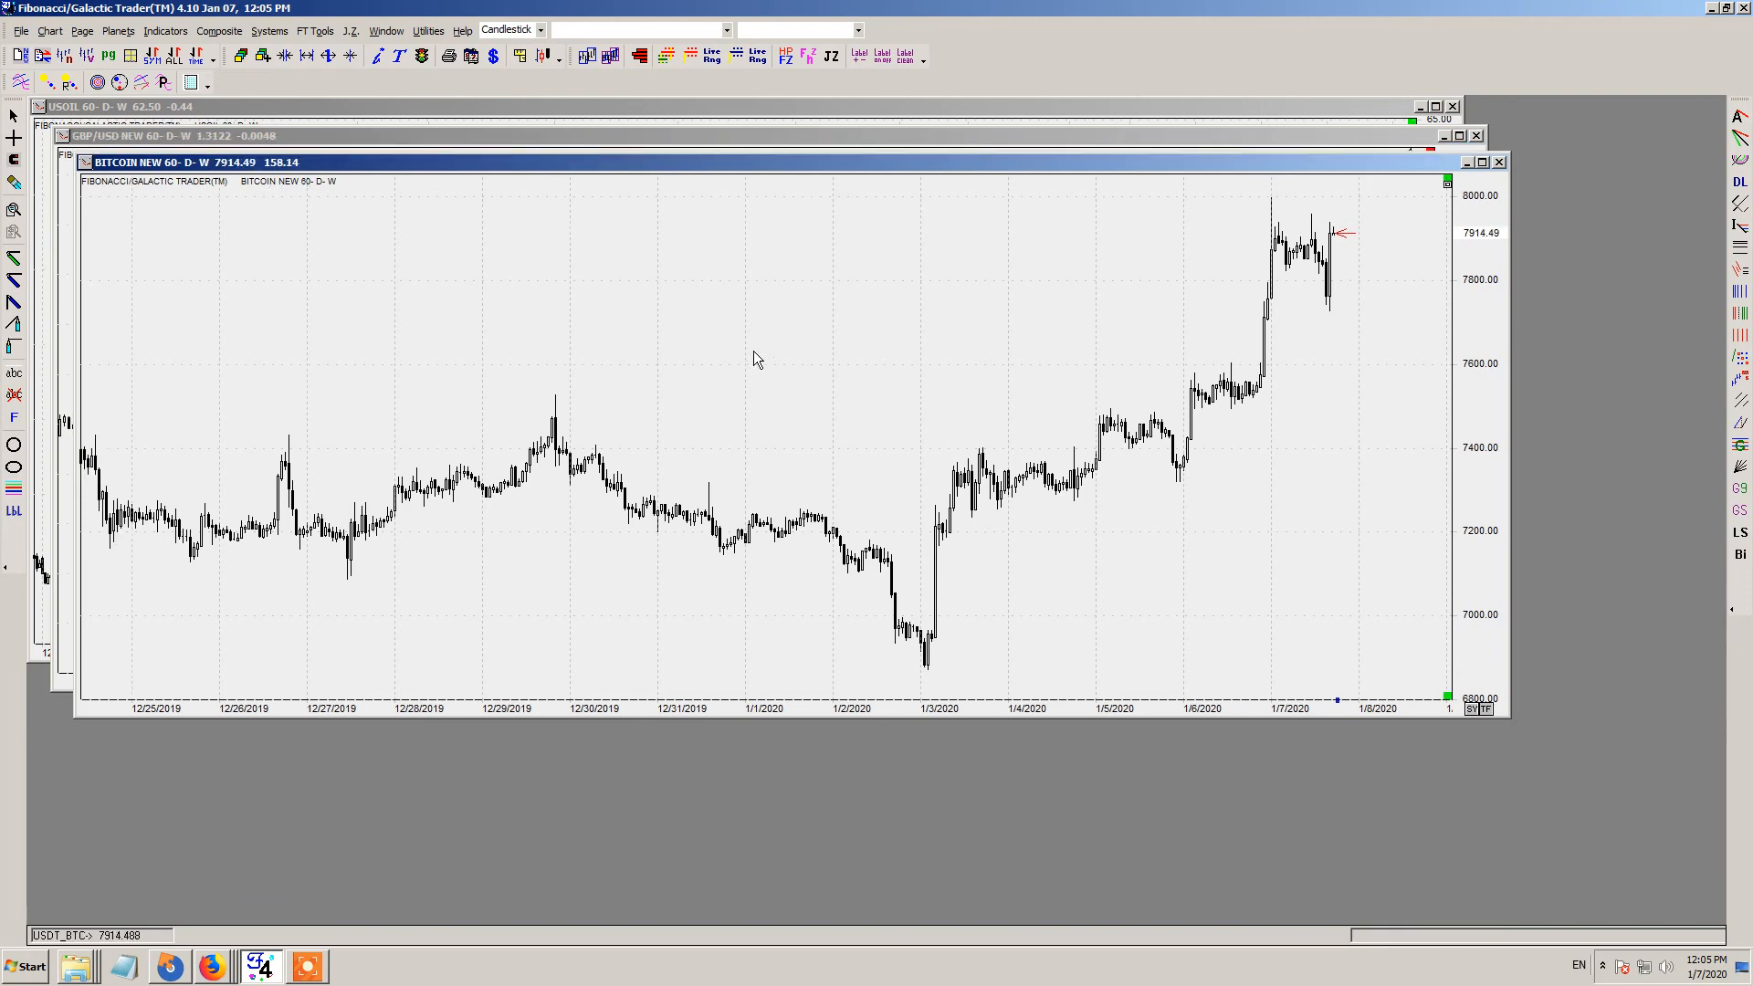
- Open the cryptocurrency setup guide from the new symbol's format help, and cancel the new symbol
{"action": "left_click", "coordinate": [19, 55]}
{"action": "left_click", "coordinate": [1111, 300]}
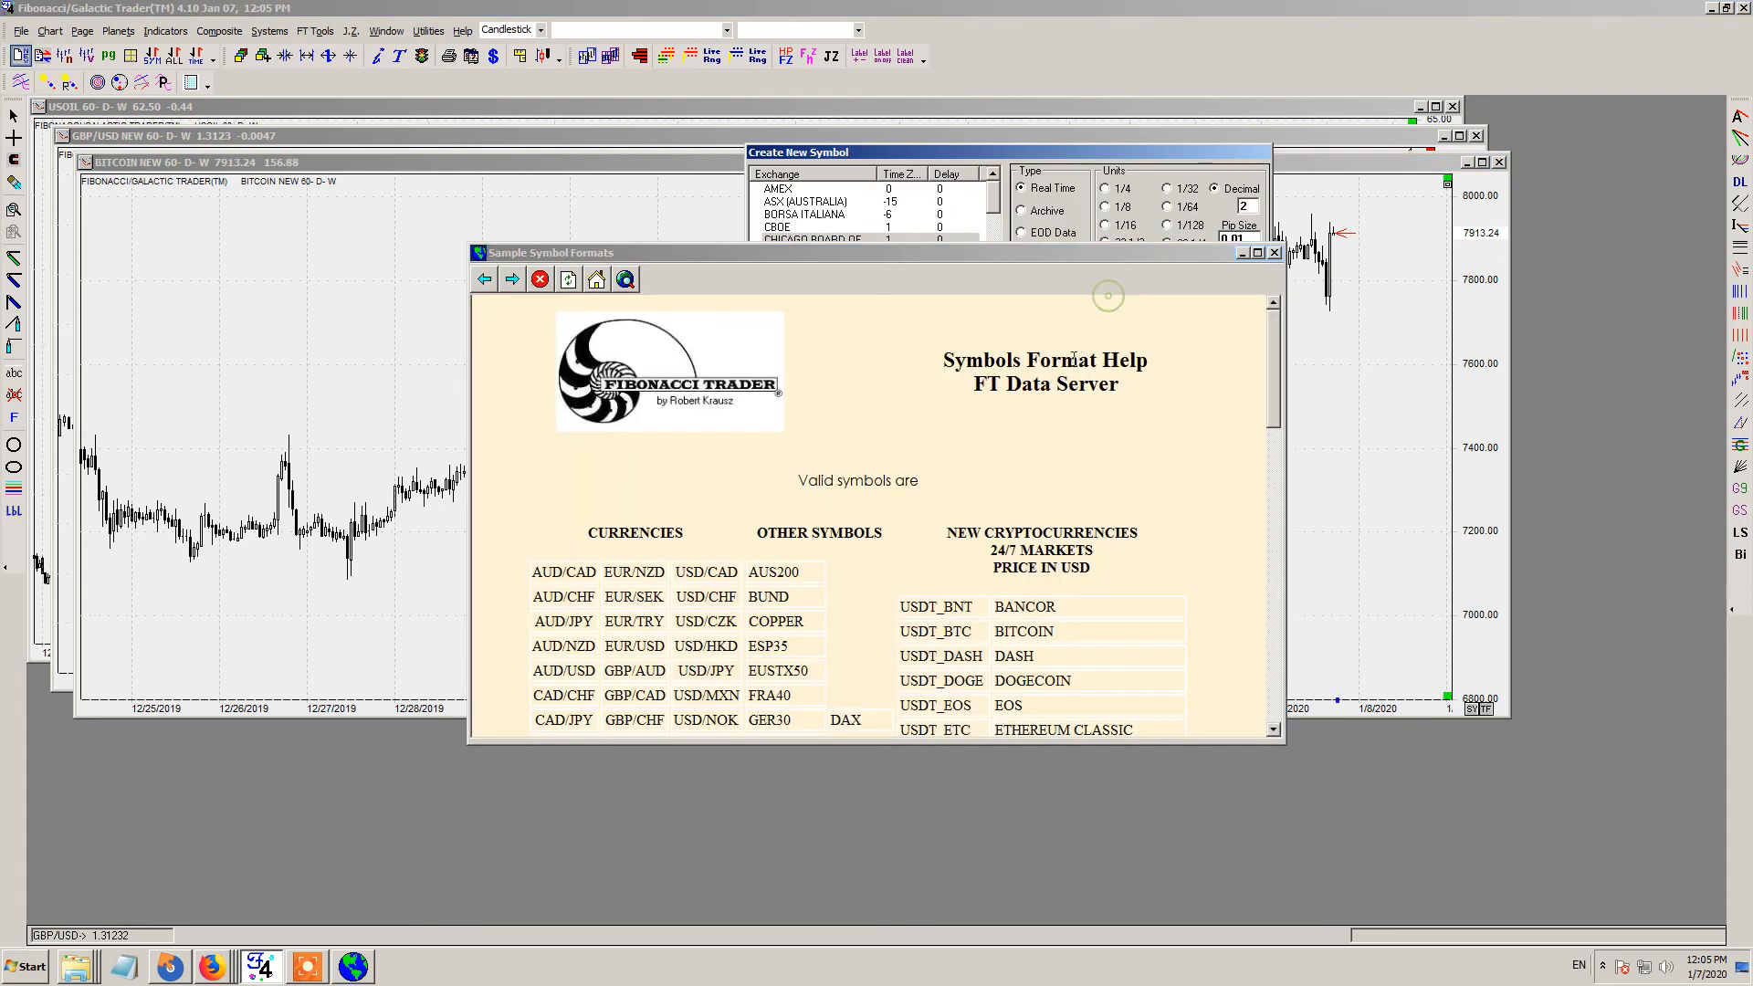
{"action": "left_click_drag", "start_coordinate": [1276, 403], "coordinate": [1264, 545]}
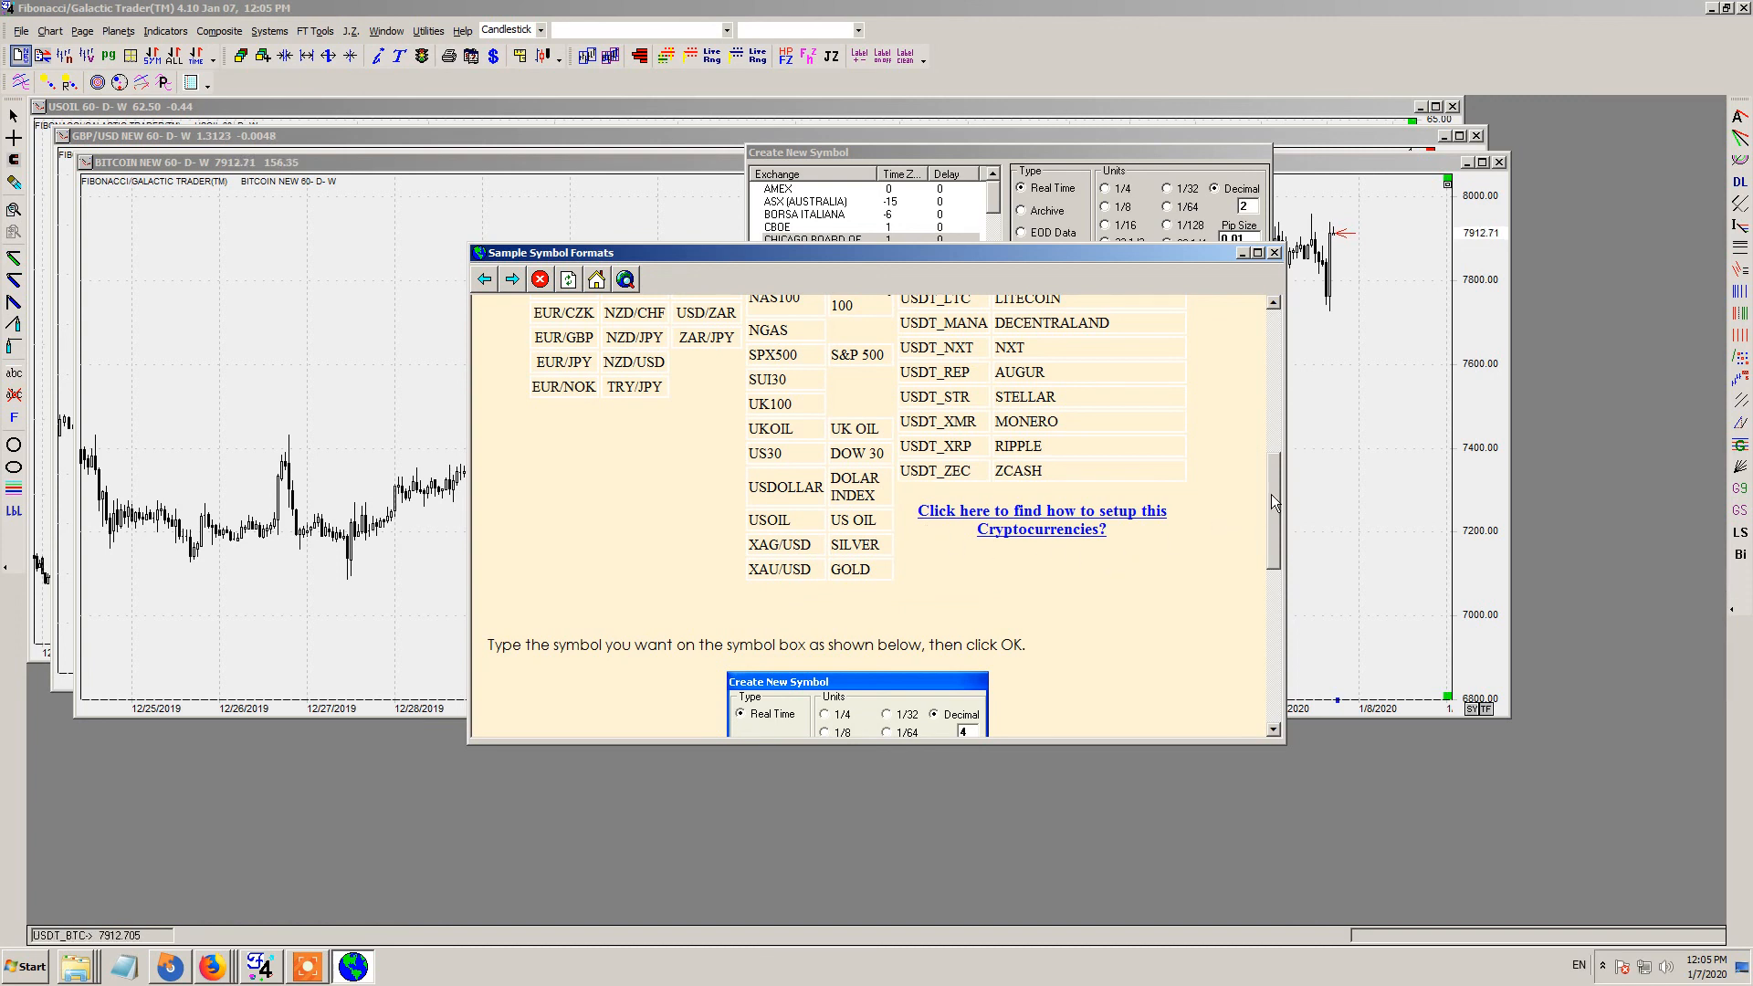
{"action": "mouse_move", "coordinate": [1271, 494]}
{"action": "left_mouse_down"}
{"action": "mouse_move", "coordinate": [1269, 638]}
{"action": "mouse_move", "coordinate": [1265, 513]}
{"action": "left_mouse_up"}
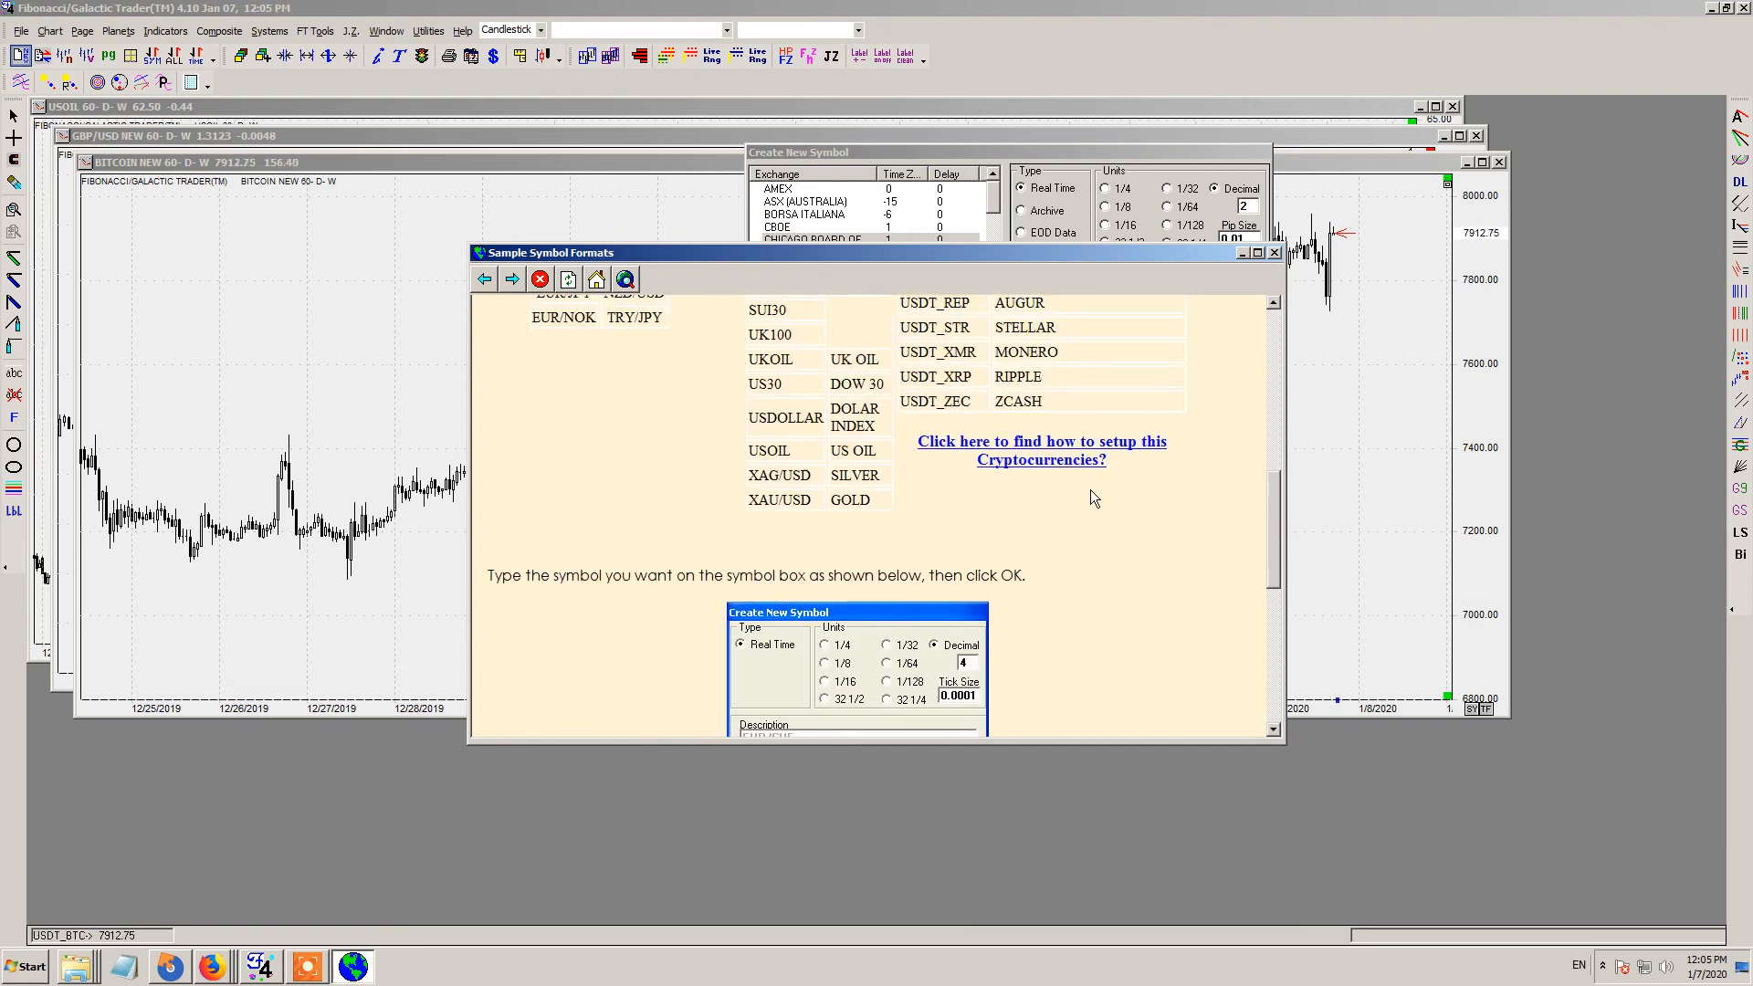
{"action": "left_click", "coordinate": [1052, 454]}
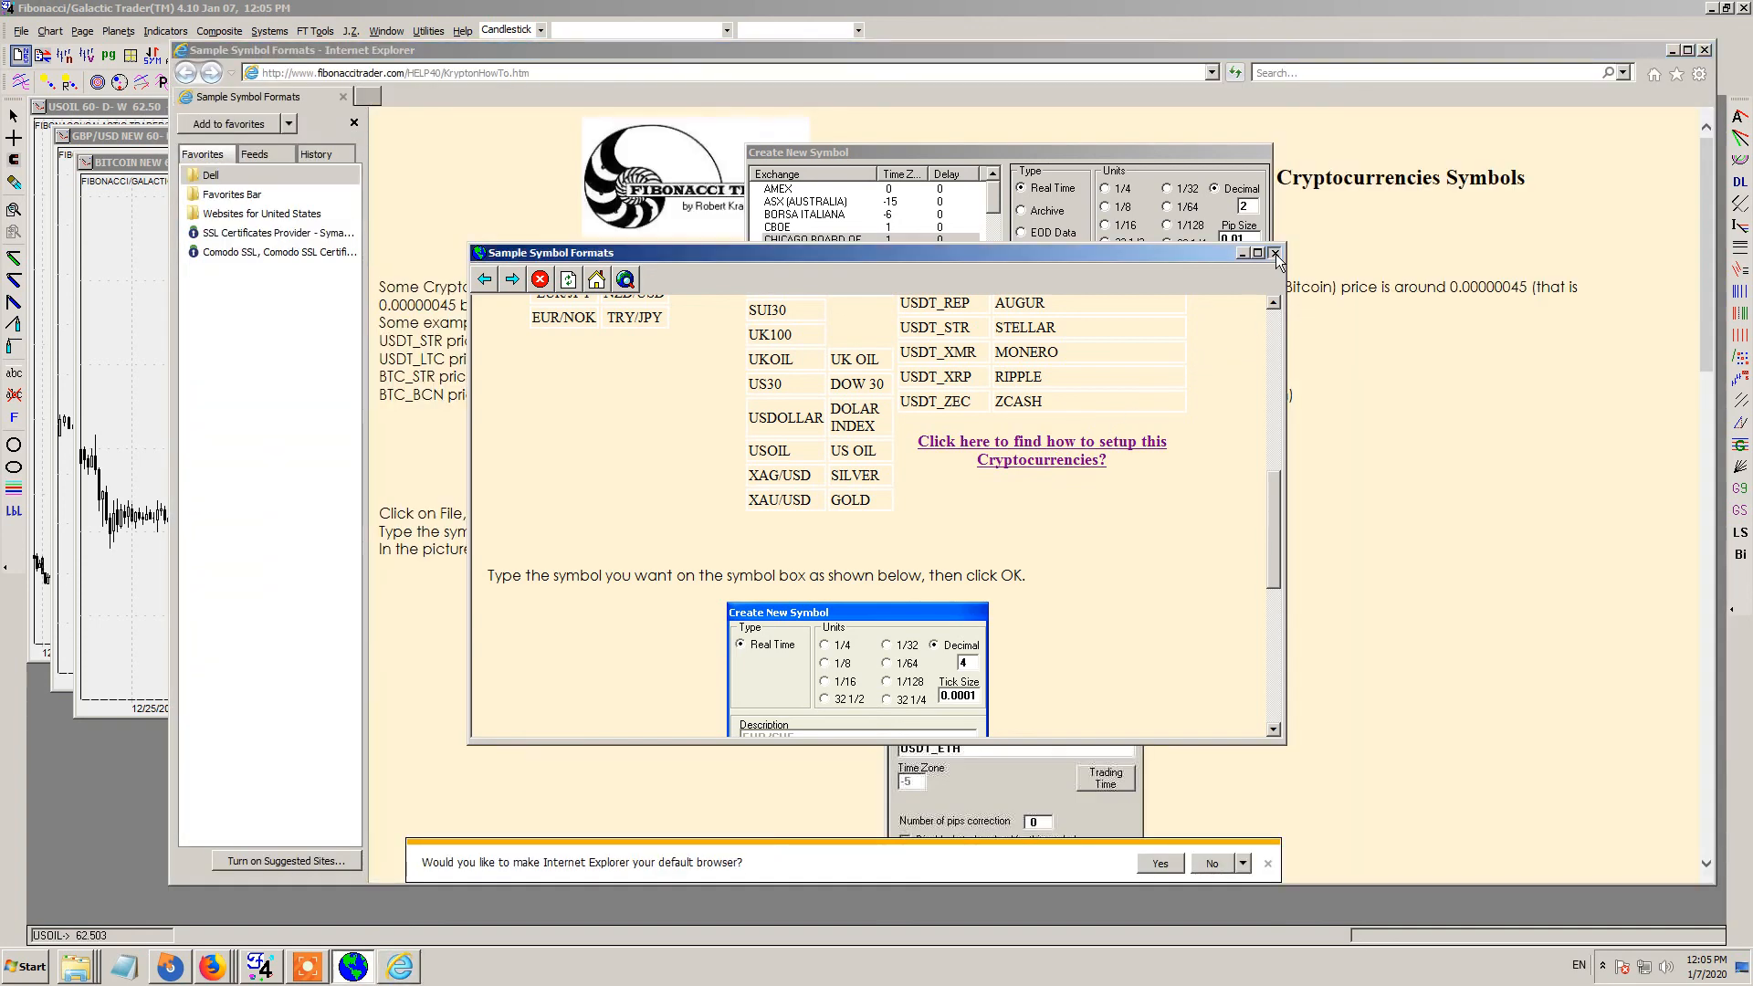
{"action": "left_click", "coordinate": [1275, 253]}
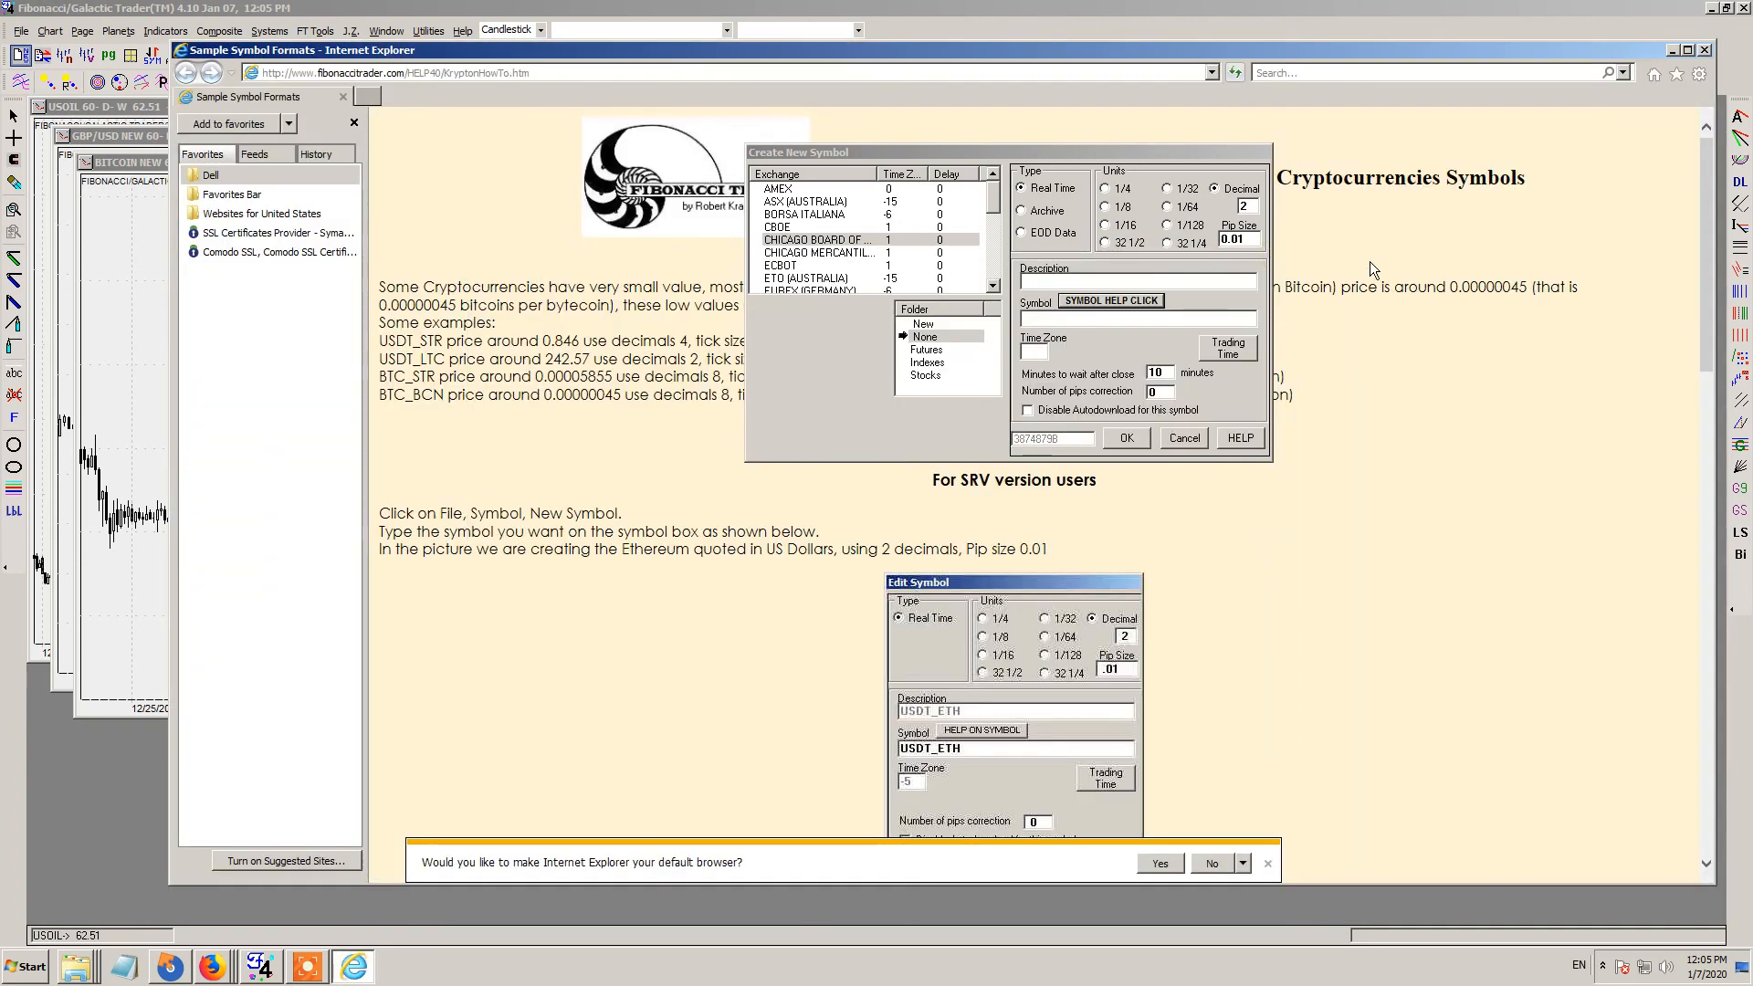
{"action": "left_click", "coordinate": [1198, 443]}
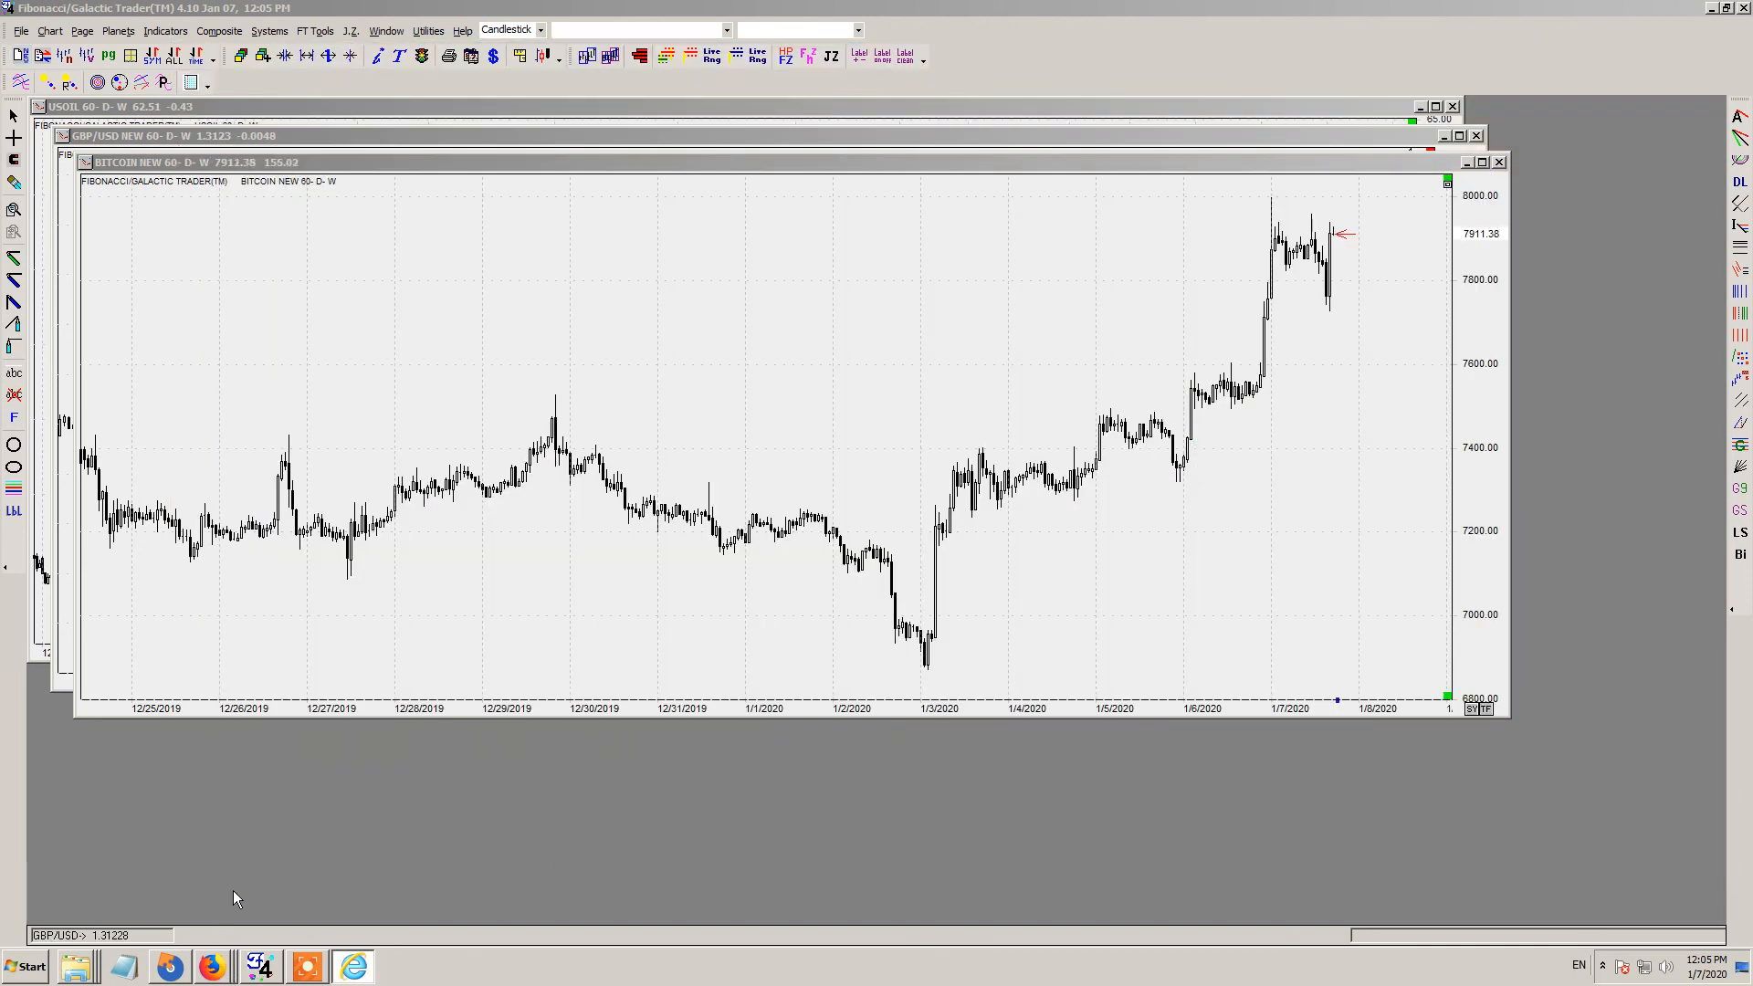
- View the Fibonacci Trader home page in Firefox and switch to the cryptocurrency symbols guide in Internet Explorer
{"action": "left_click", "coordinate": [216, 972]}
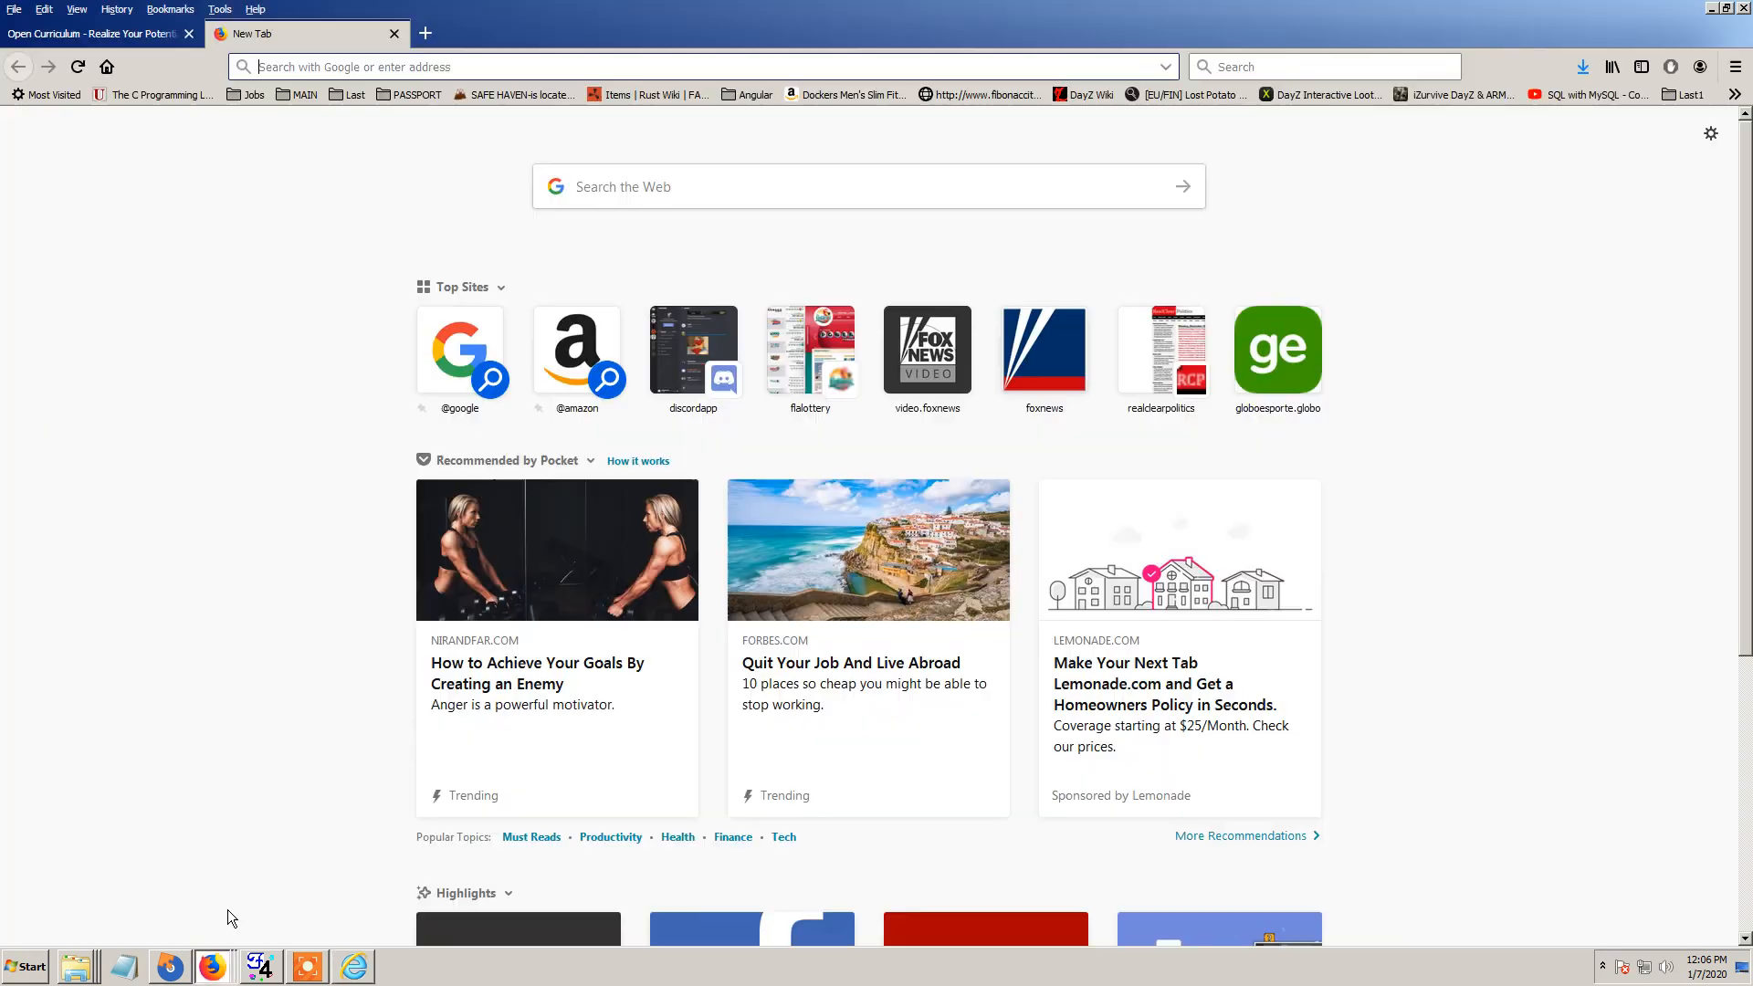
{"action": "left_click", "coordinate": [219, 976]}
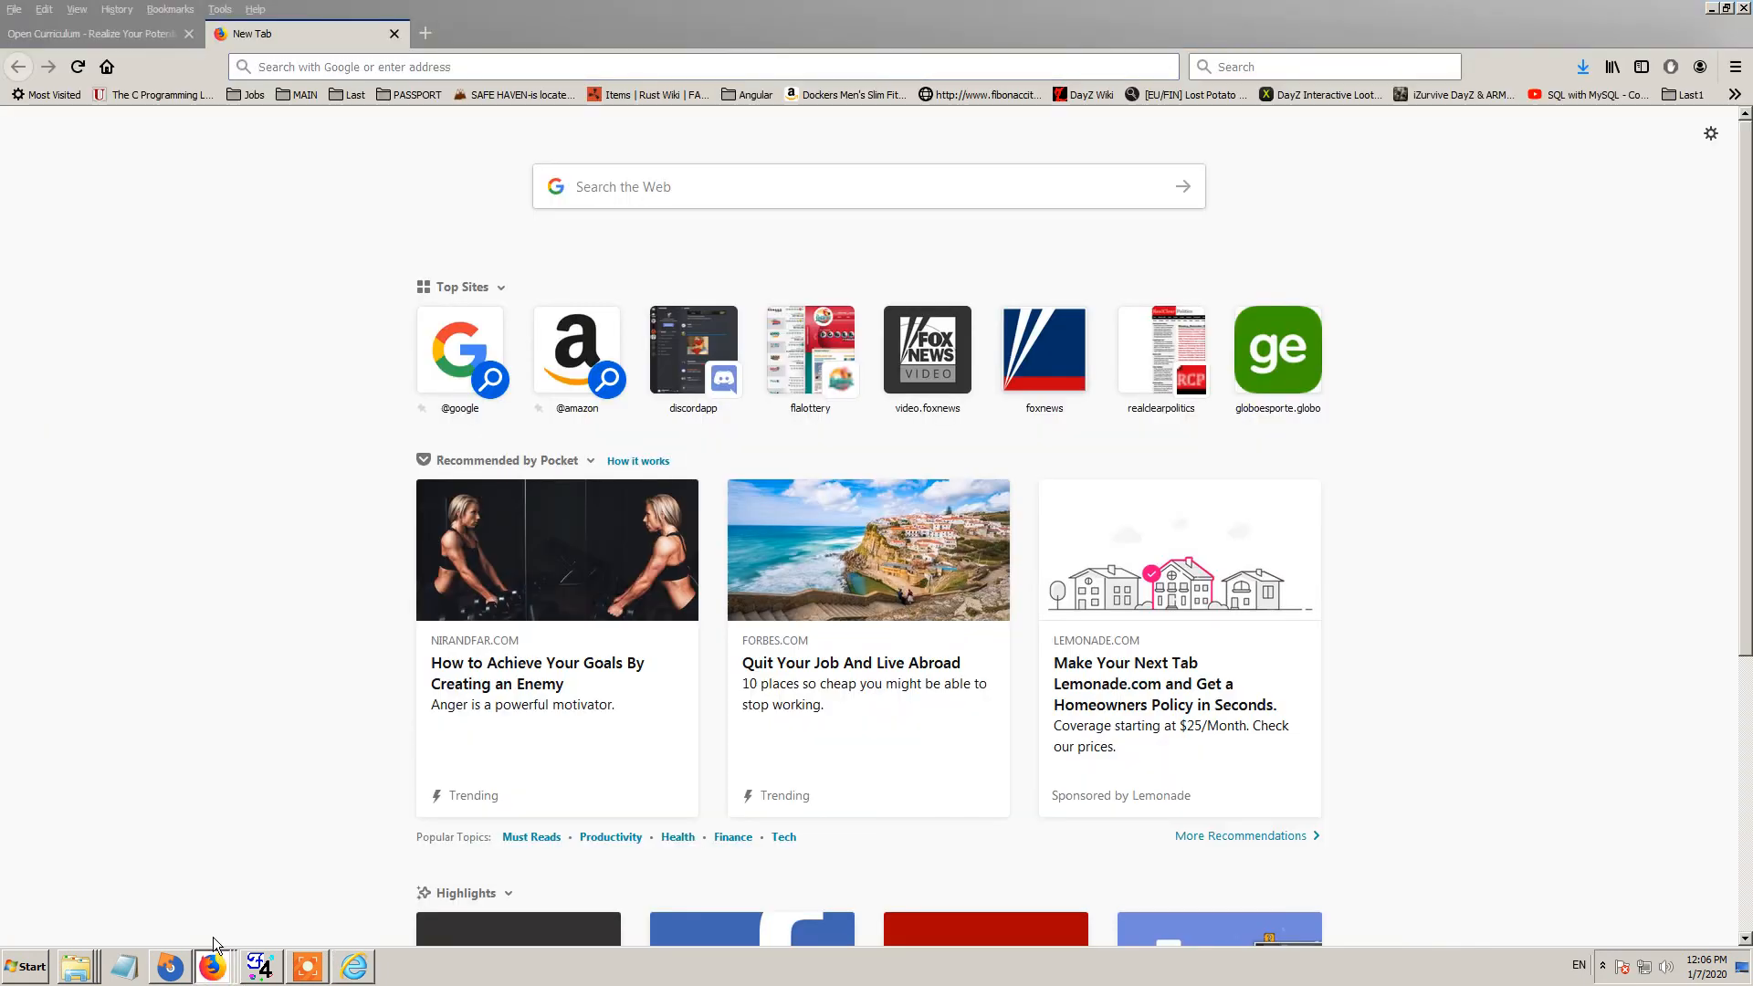
{"action": "left_click", "coordinate": [214, 935]}
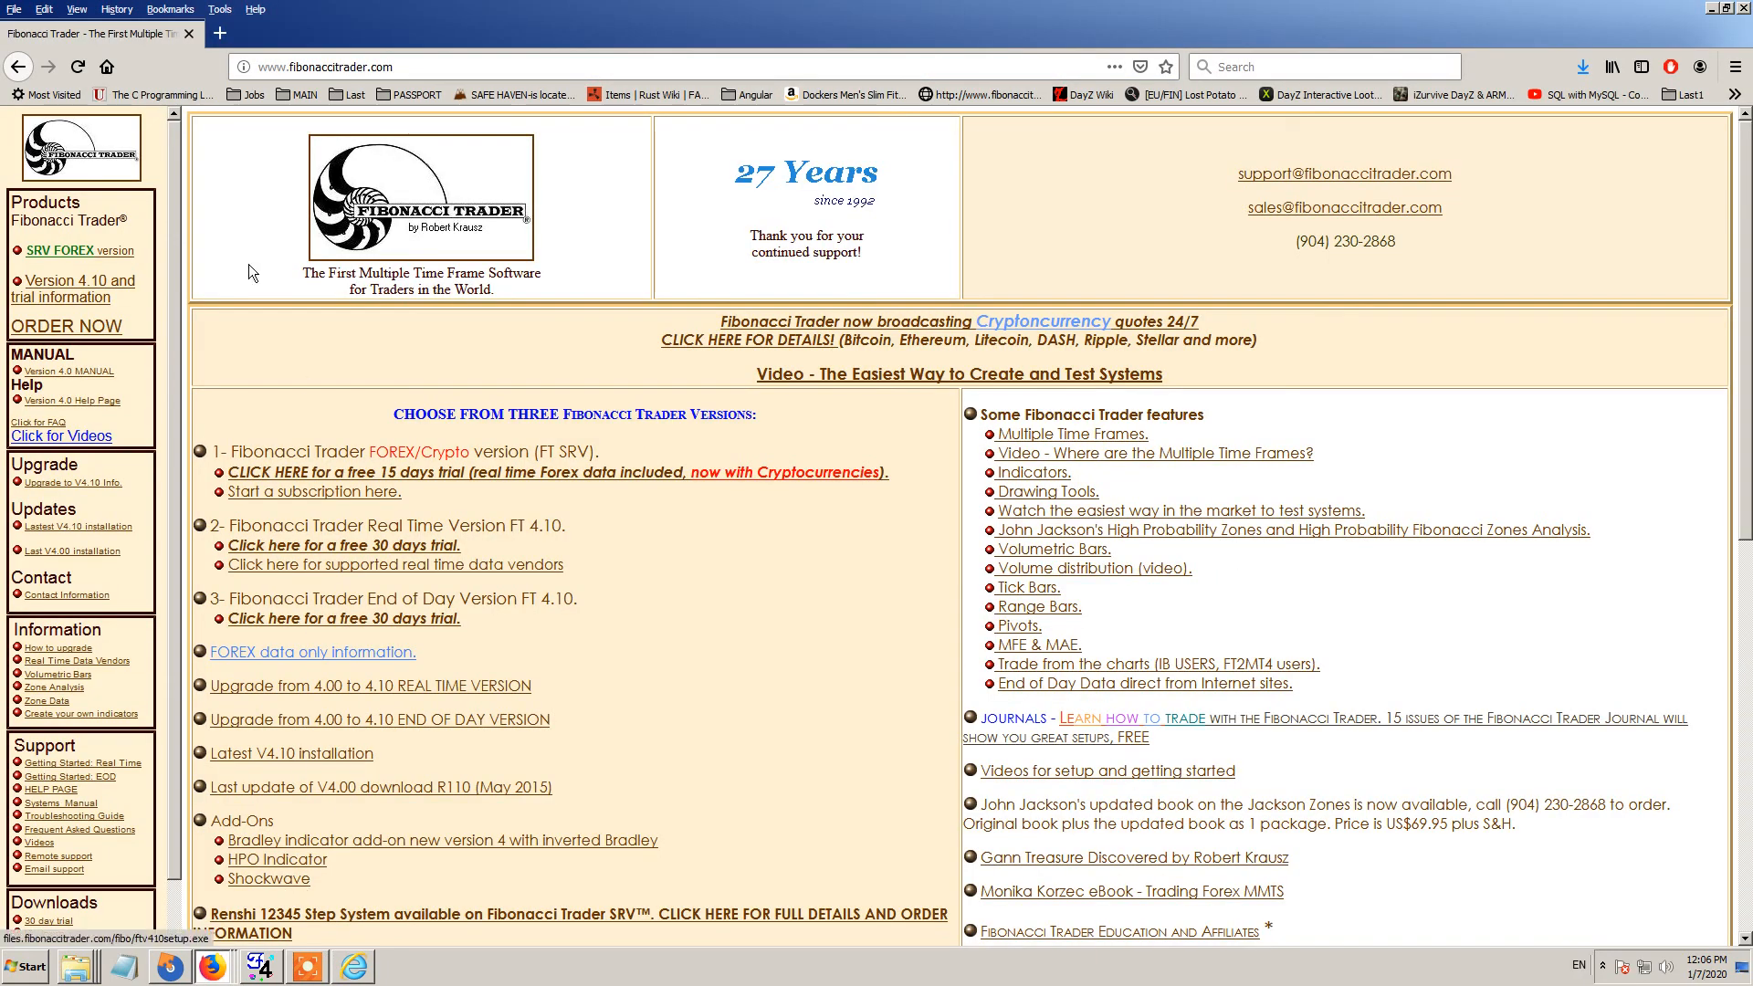
{"action": "left_click", "coordinate": [355, 967]}
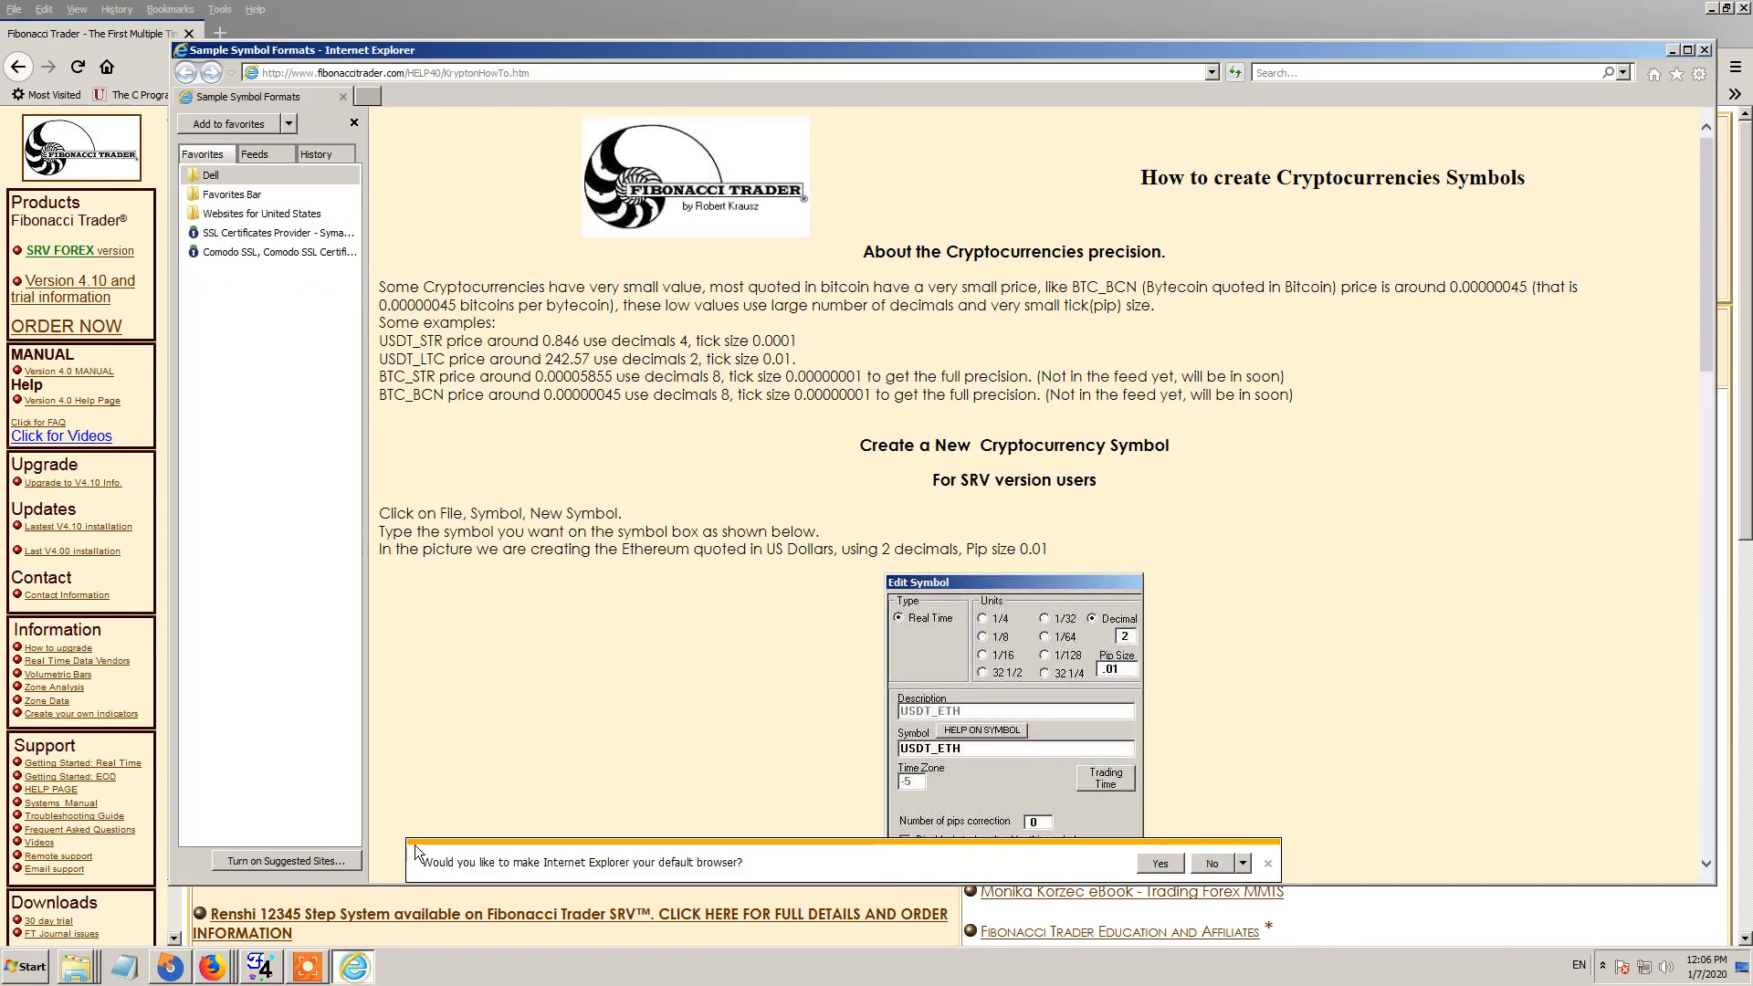
- Maximize the cryptocurrency symbols guide, highlight the BTC_BCN tick size 0.00000001, and review the symbol creation and trading-time instructions for both program versions
{"action": "left_click", "coordinate": [1687, 49]}
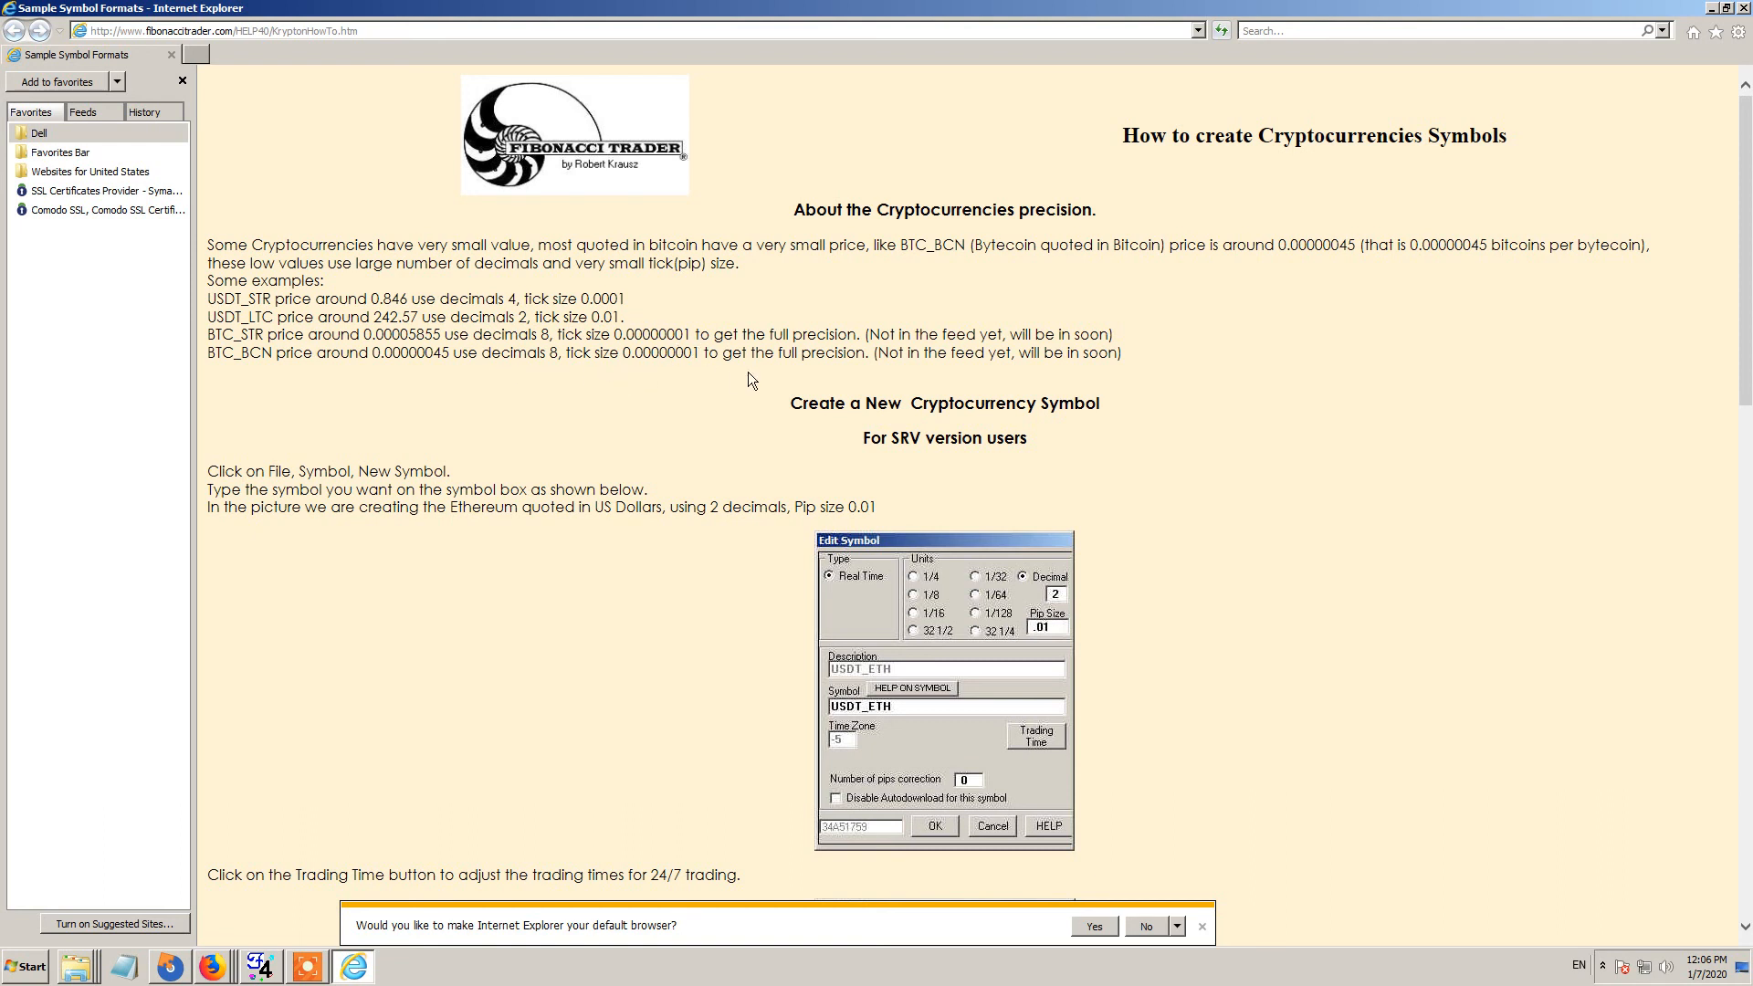
{"action": "double_click", "coordinate": [675, 356]}
{"action": "scroll", "coordinate": [668, 411], "scroll_direction": "down", "scroll_amount": 13}
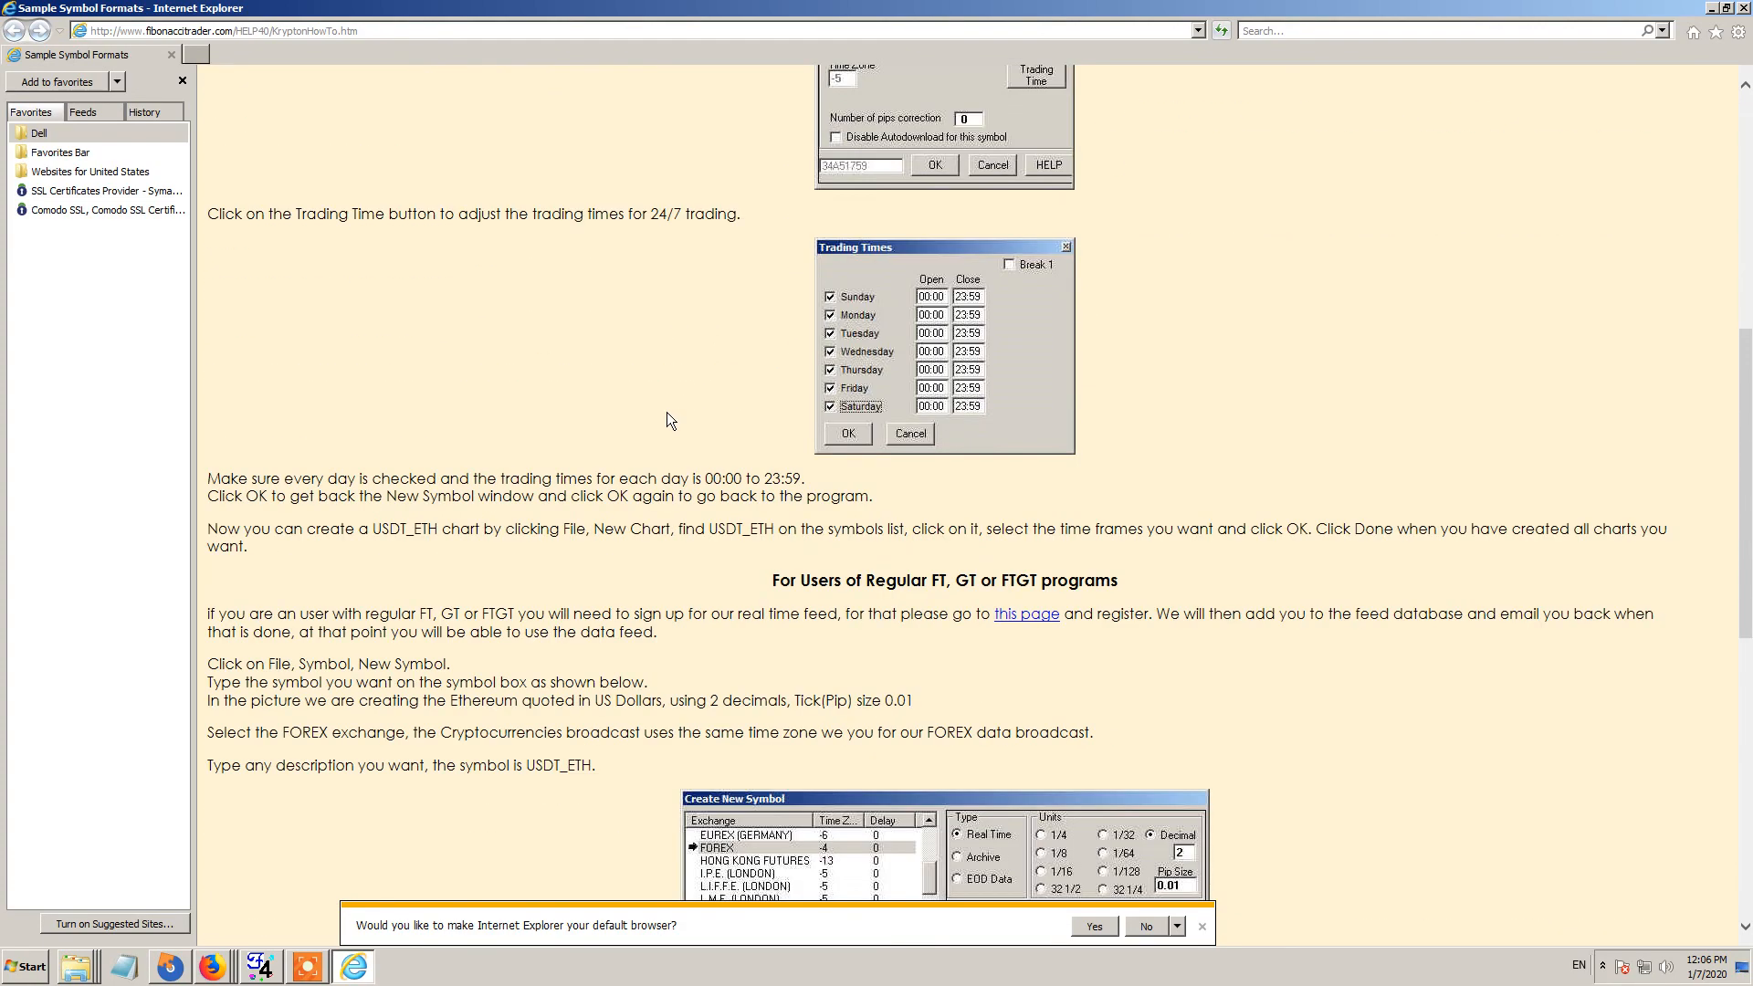
{"action": "scroll", "coordinate": [1021, 517], "scroll_direction": "down", "scroll_amount": 3}
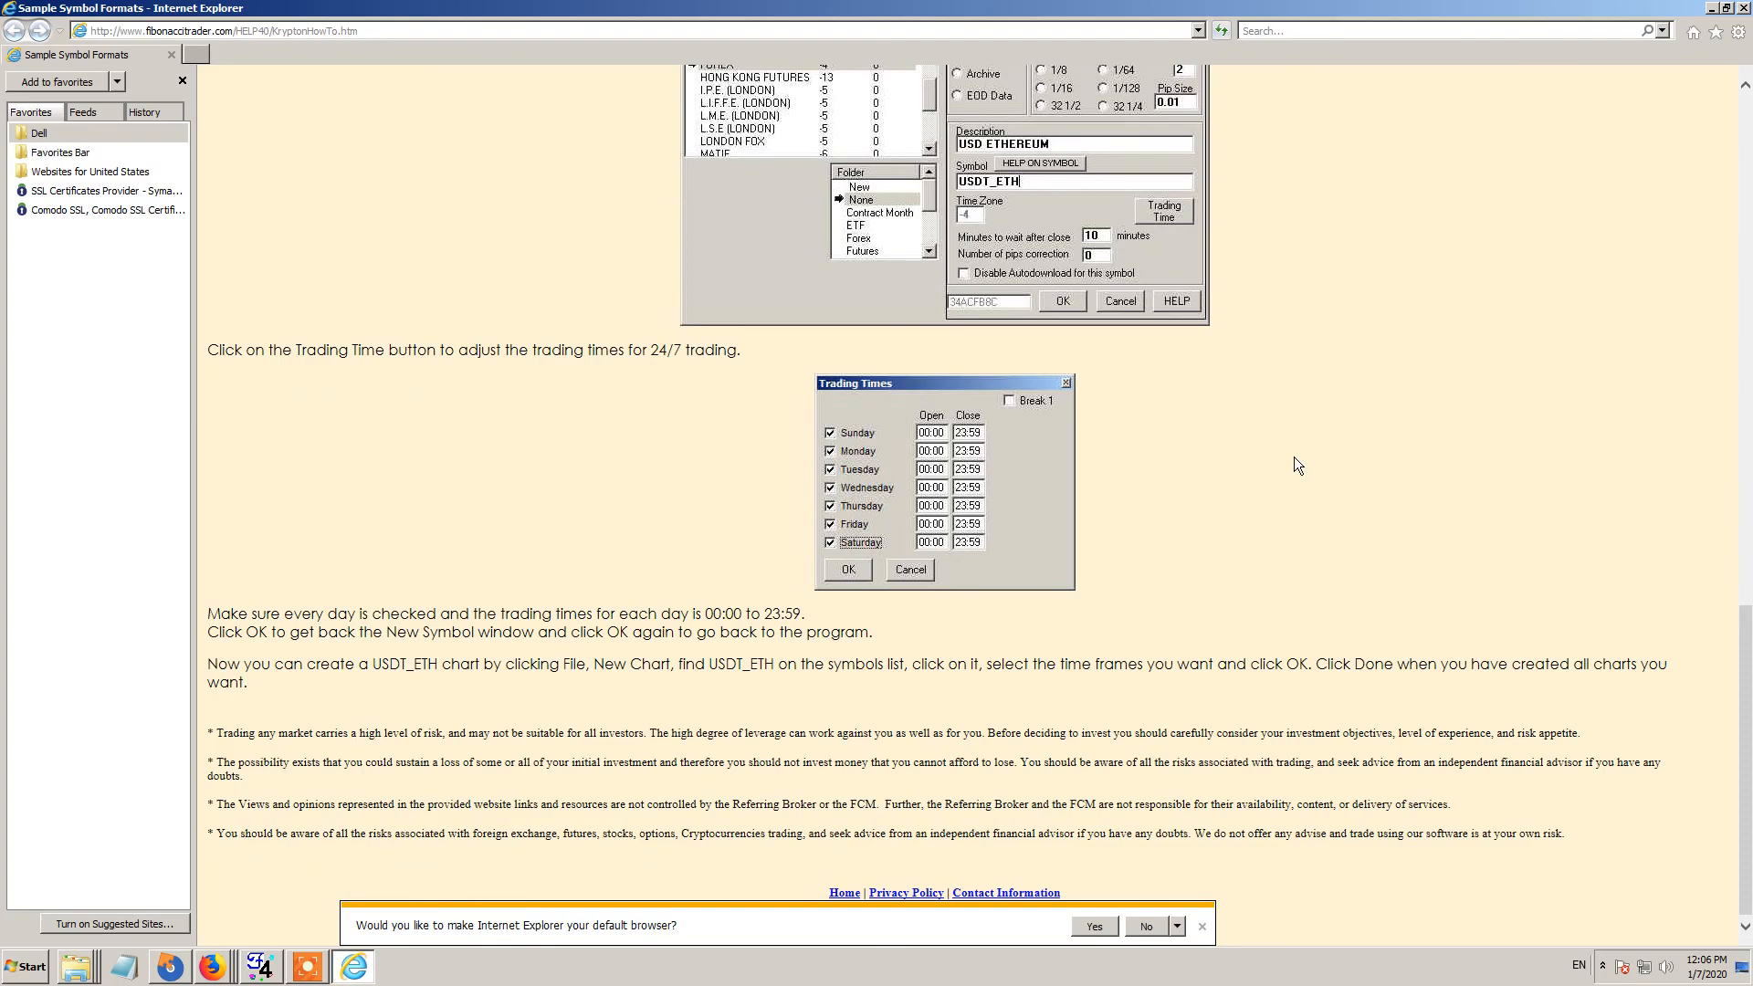
{"action": "scroll", "coordinate": [1295, 457], "scroll_direction": "up", "scroll_amount": 15}
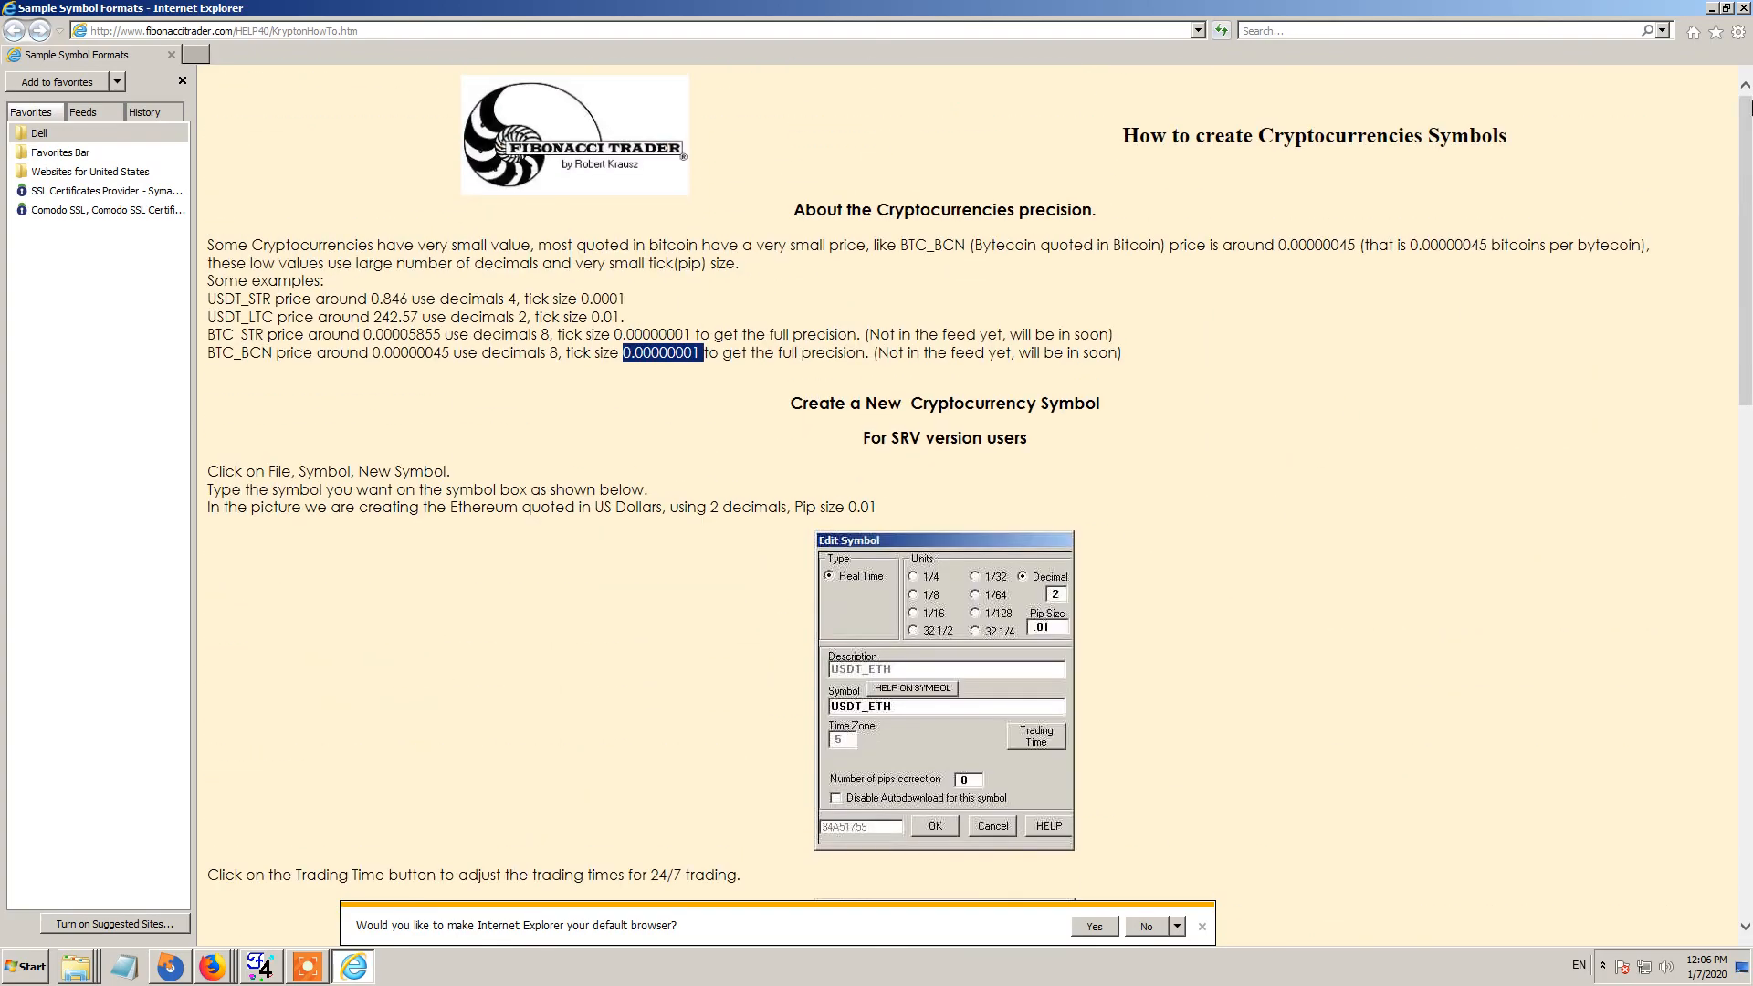
- Close the cryptocurrency symbols guide and minimize both Firefox windows to return to the Bitcoin chart in Fibonacci Trader
{"action": "left_click", "coordinate": [1742, 10]}
{"action": "left_click", "coordinate": [1715, 11]}
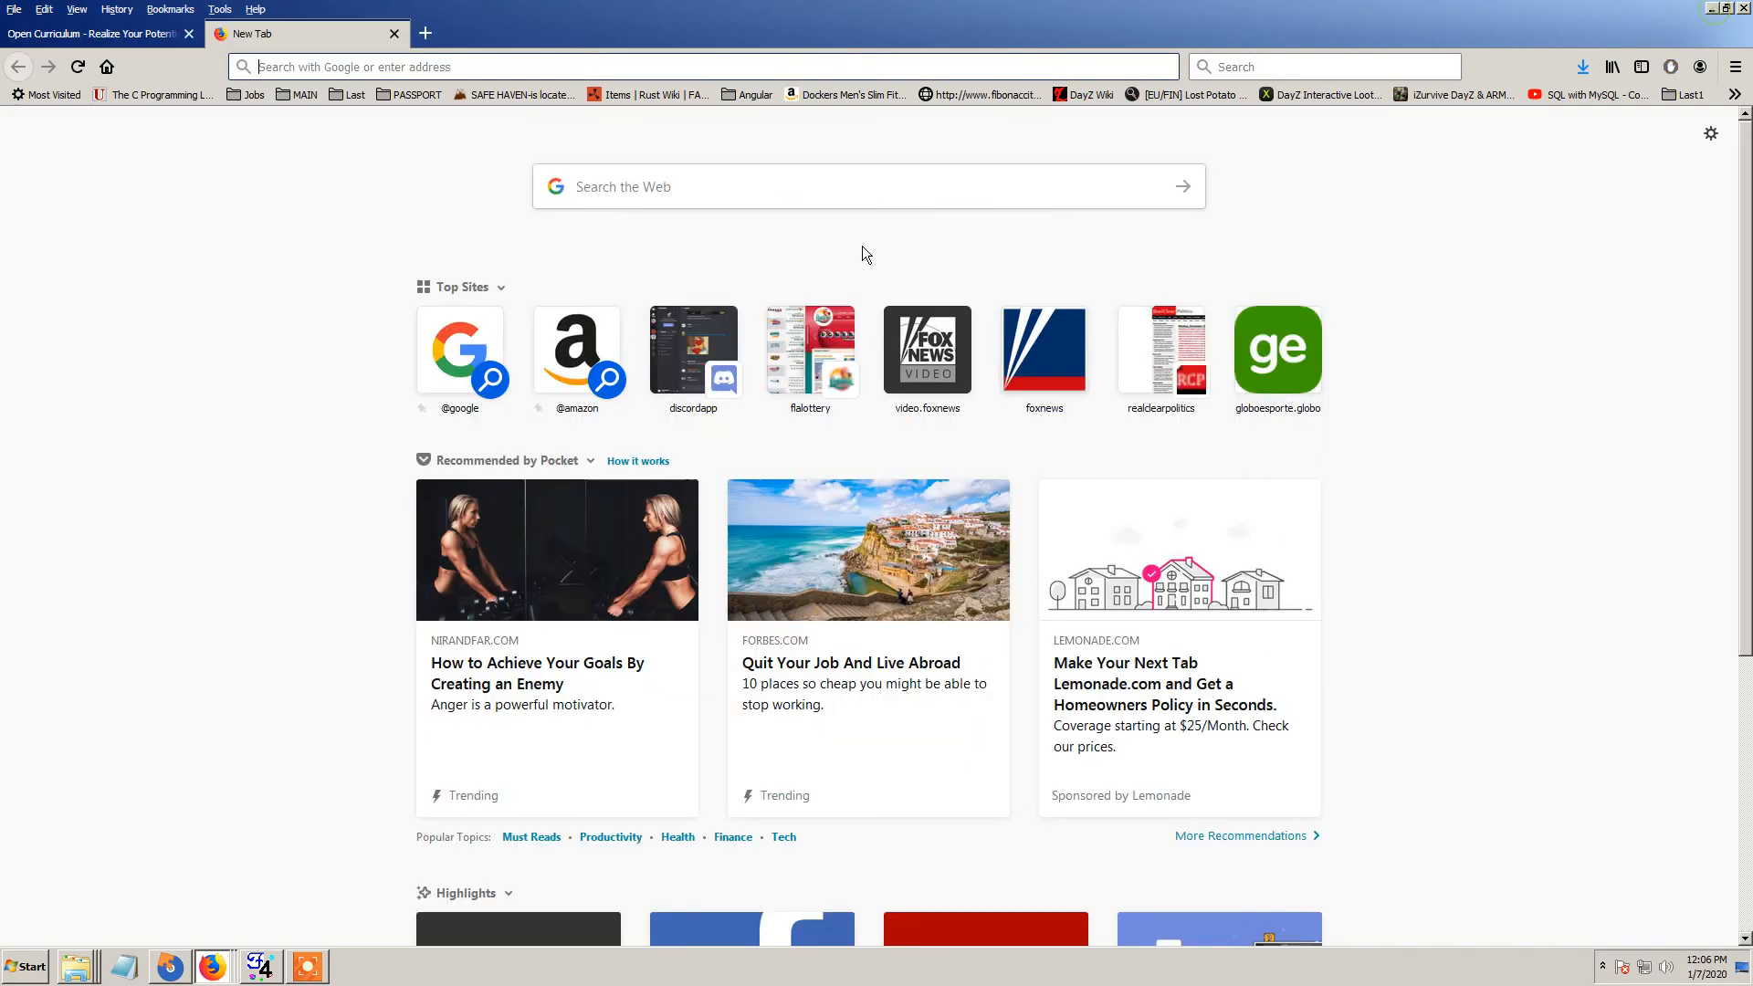
{"action": "left_click", "coordinate": [1711, 9]}
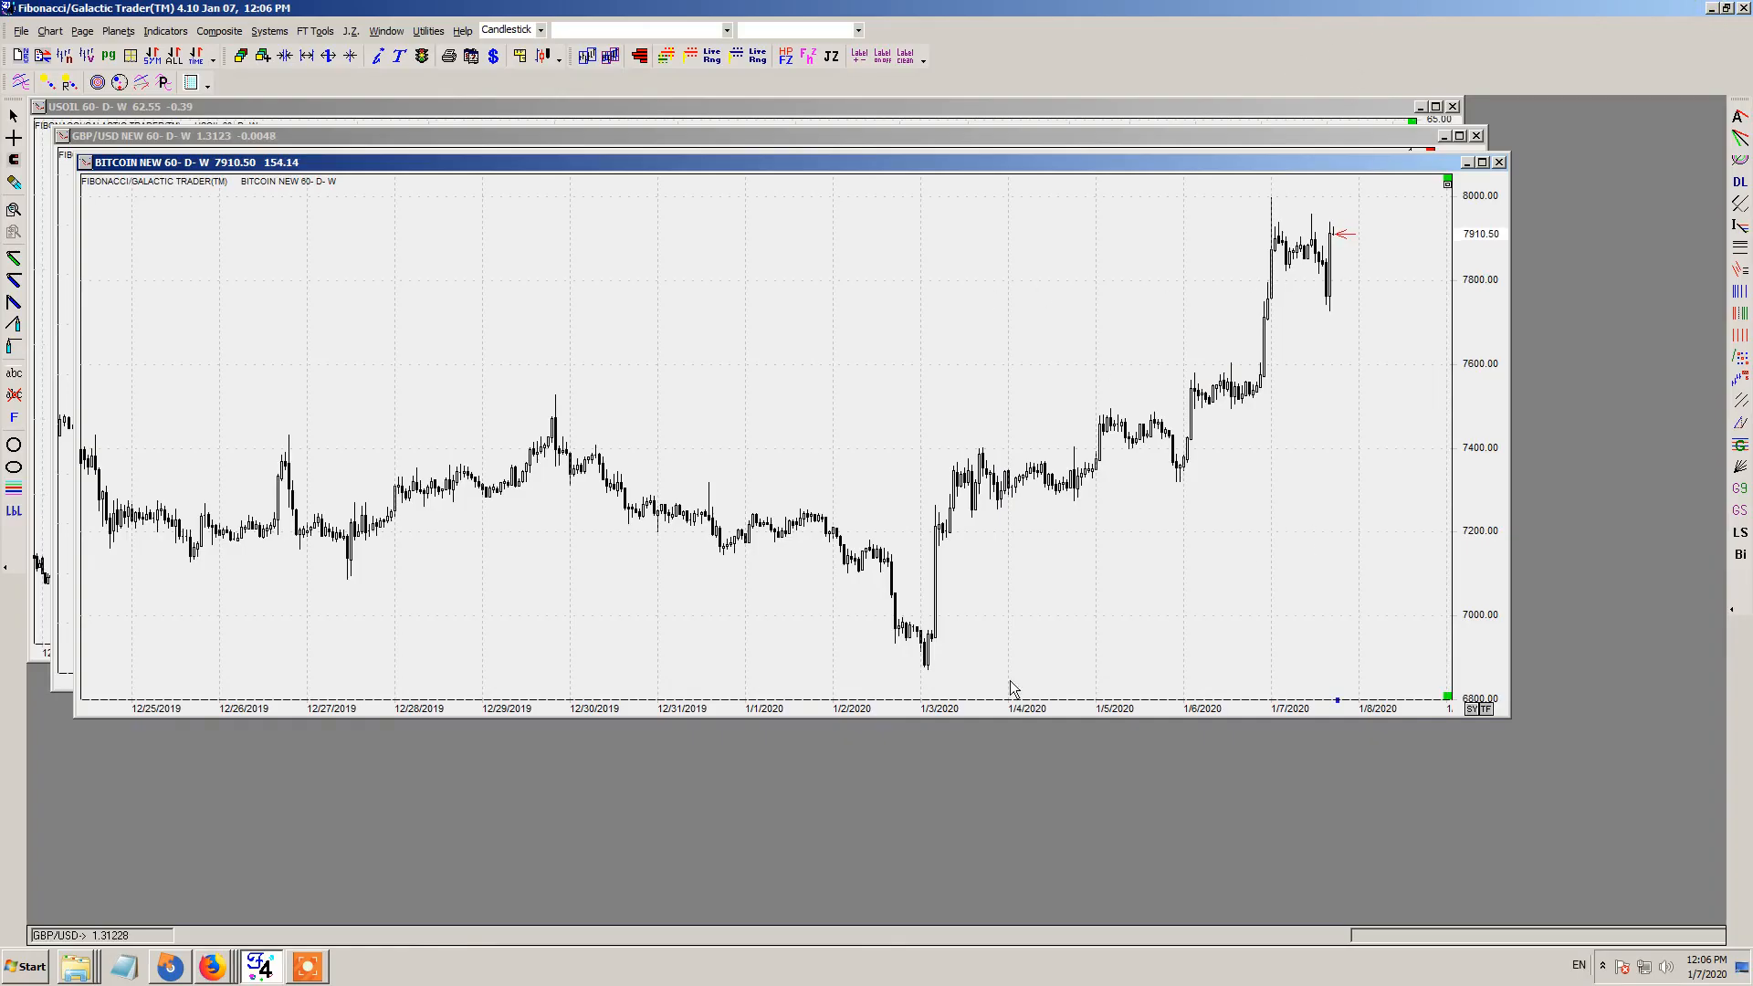